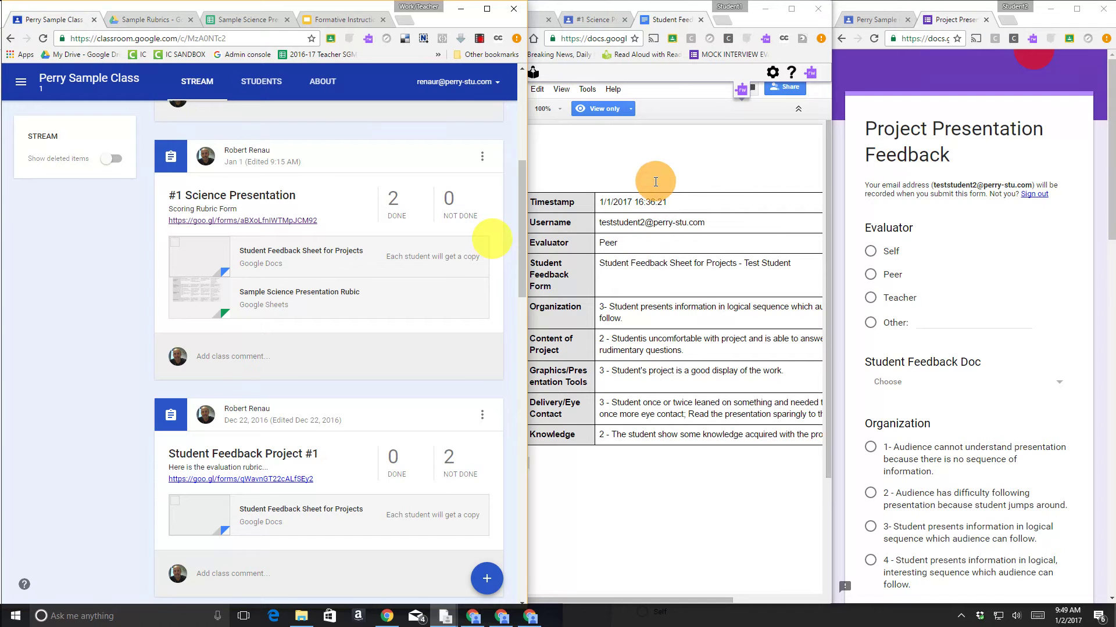
Step: Set the evaluator to Peer and choose "Student Feedback Sheet for Projects - Test Student" as the Student Feedback Doc
left_click(654, 178)
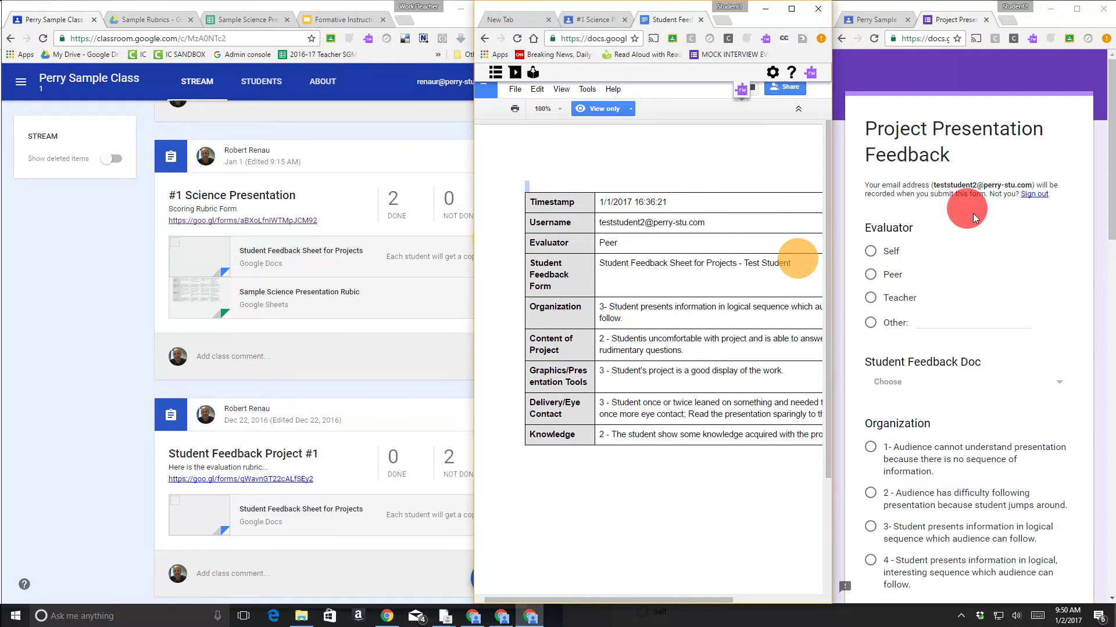
scroll(956, 250, "down", 1)
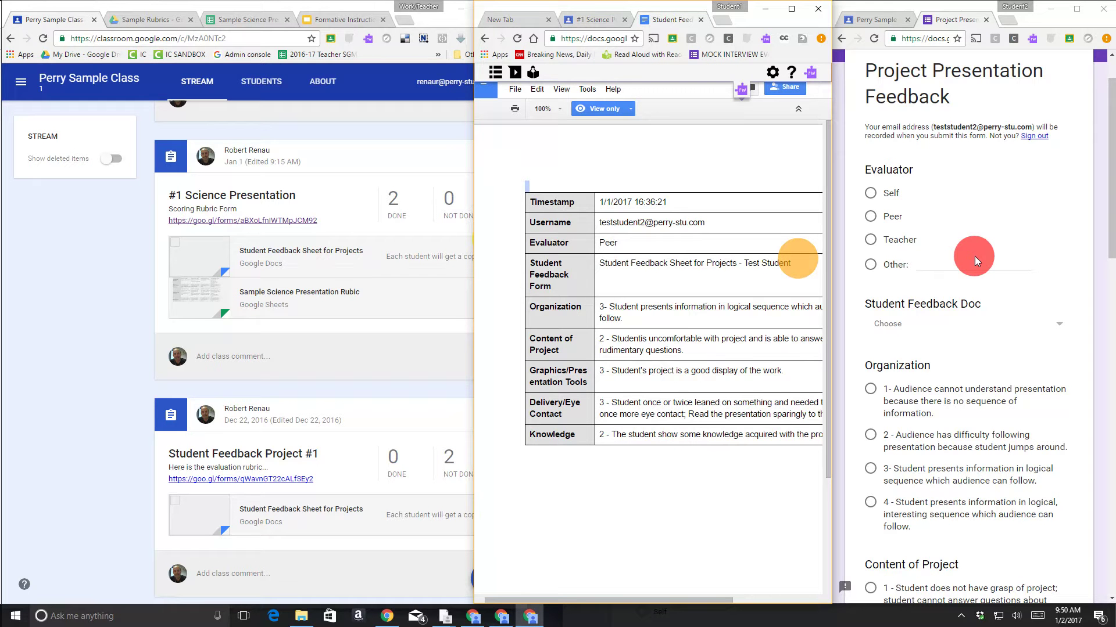
left_click(877, 217)
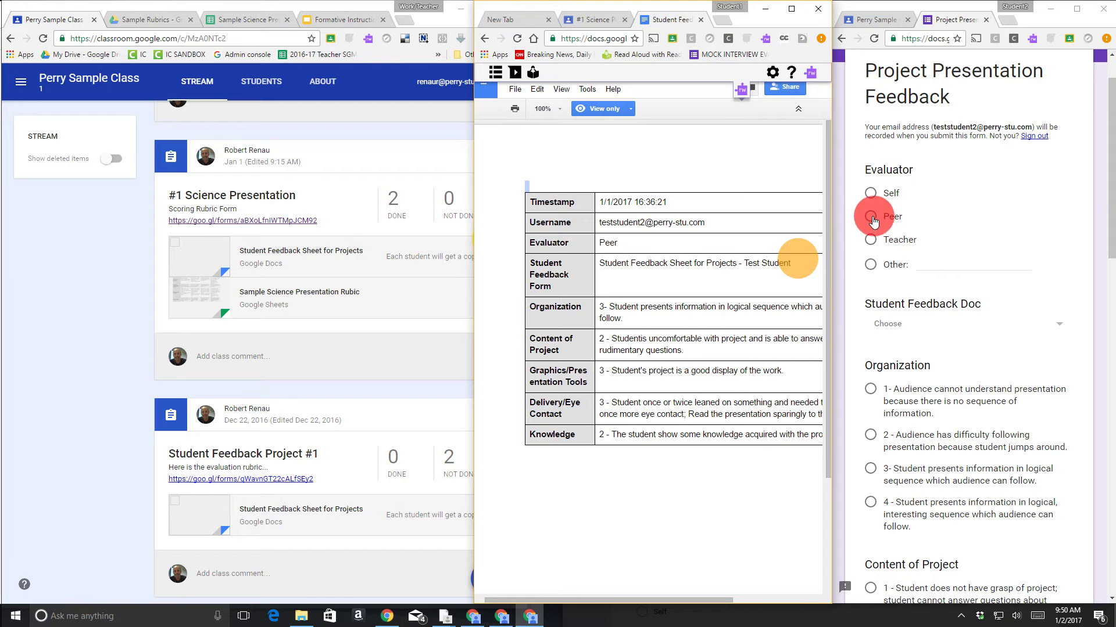
scroll(982, 233, "down", 1)
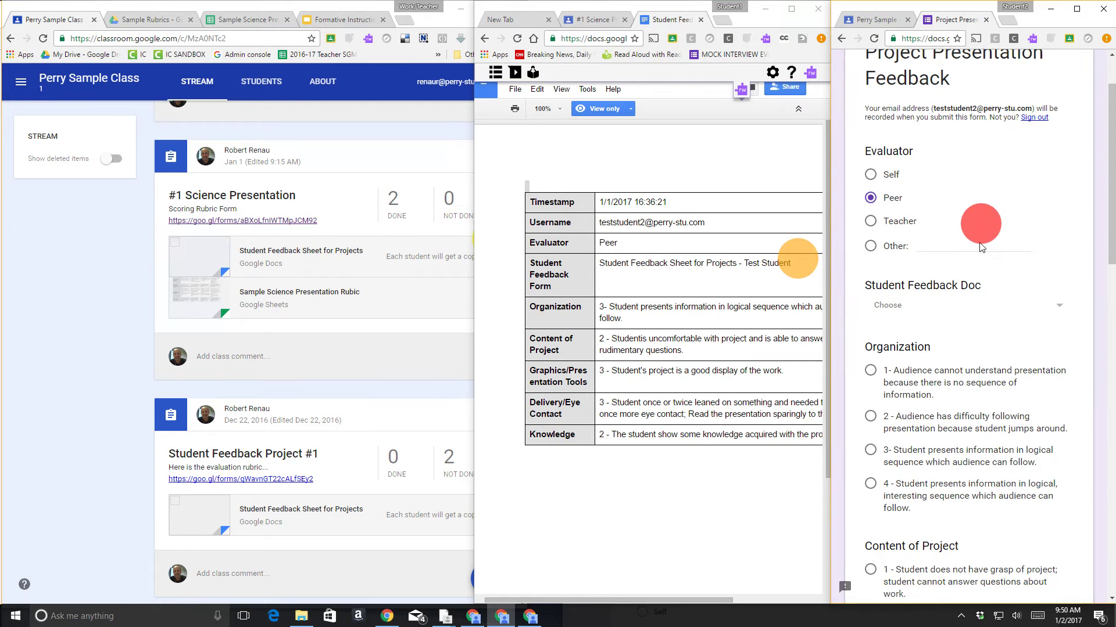
left_click(920, 268)
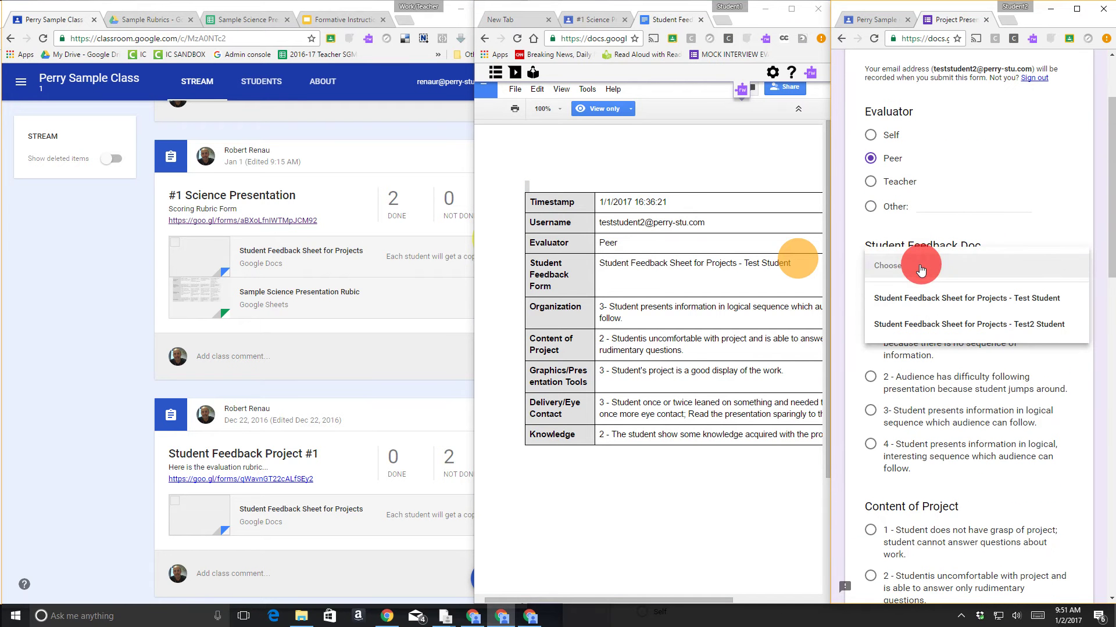
left_click(1025, 302)
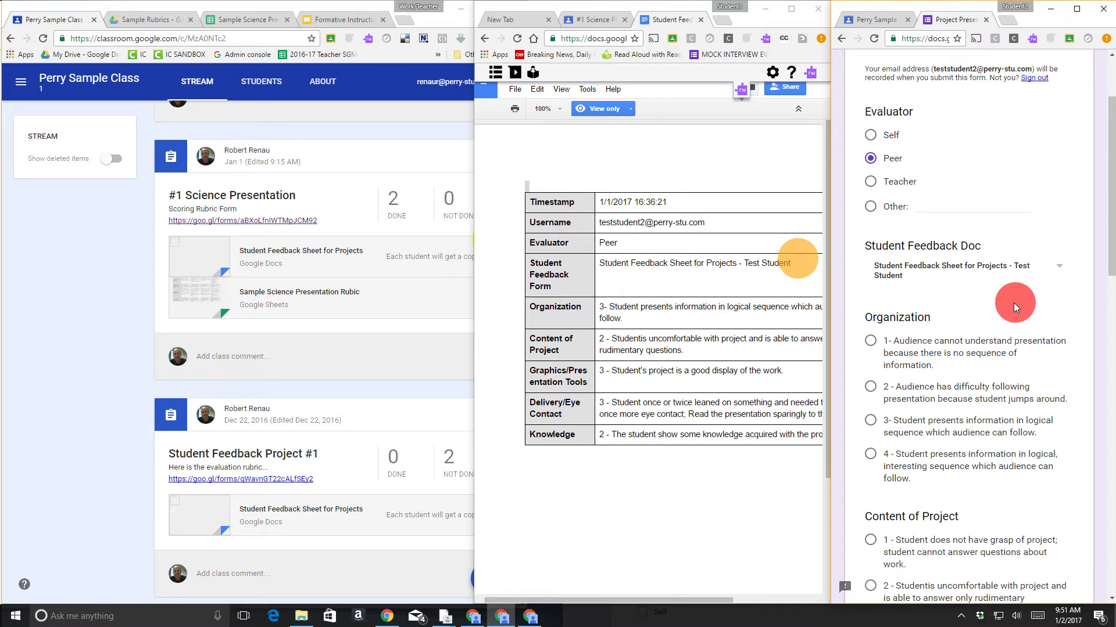
Step: Rate Organization as 3 and Content of Project as 4 in the Project Presentation Feedback form
scroll(982, 290, "down", 2)
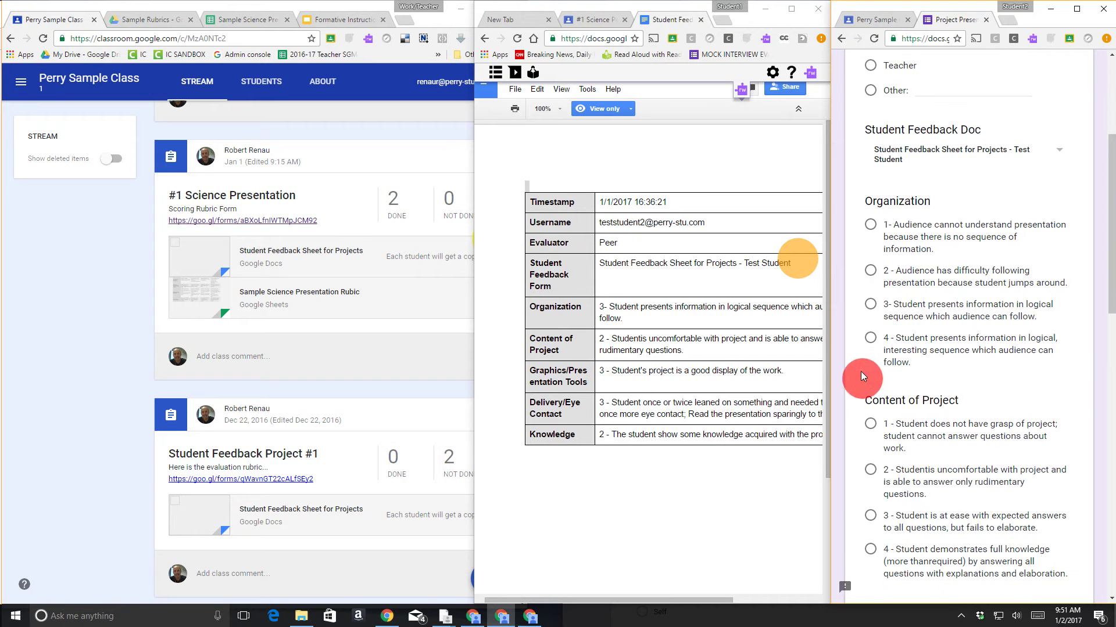
left_click(871, 308)
scroll(962, 357, "down", 1)
scroll(958, 360, "down", 1)
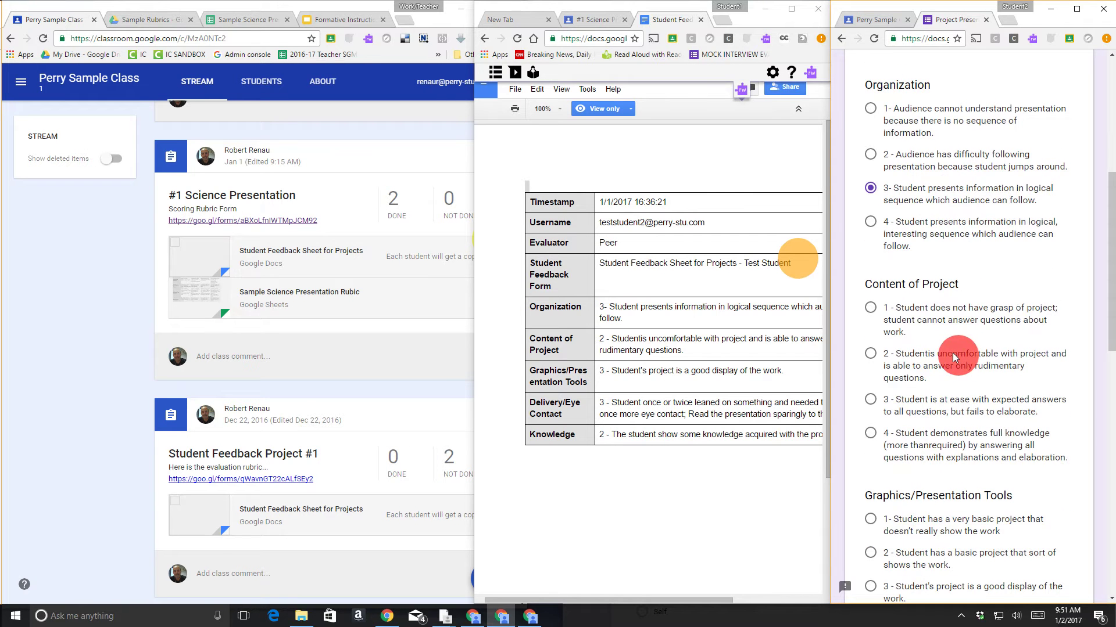
scroll(939, 350, "down", 1)
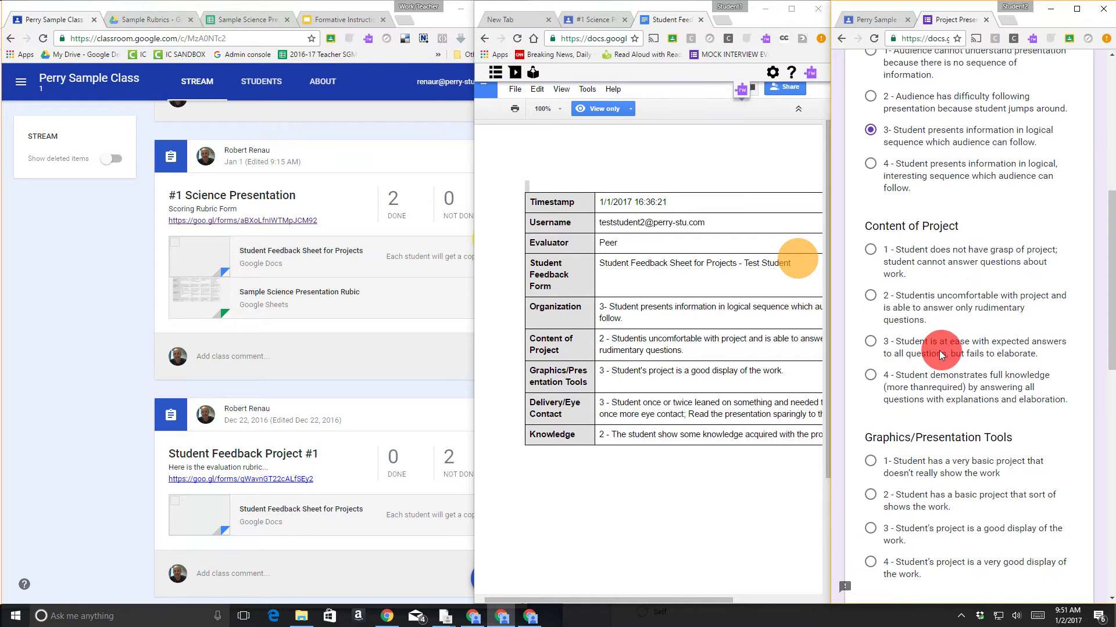
left_click(872, 376)
Step: Rate Graphics/Presentation Tools as 2, Delivery/Eye Contact as 3 and Knowledge as 4
scroll(941, 360, "down", 2)
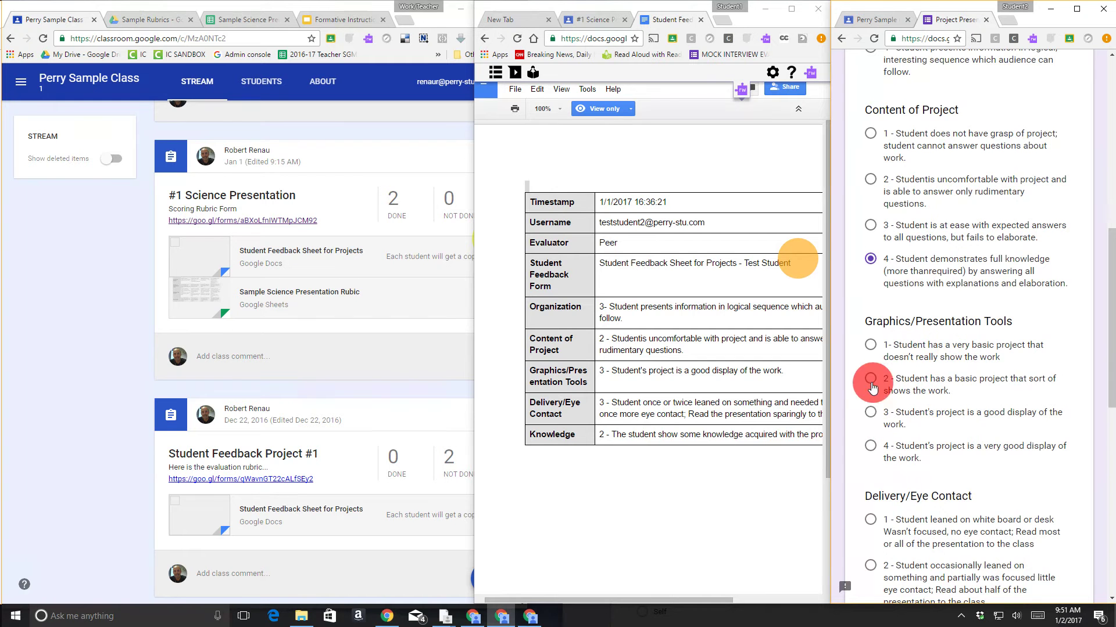
left_click(870, 378)
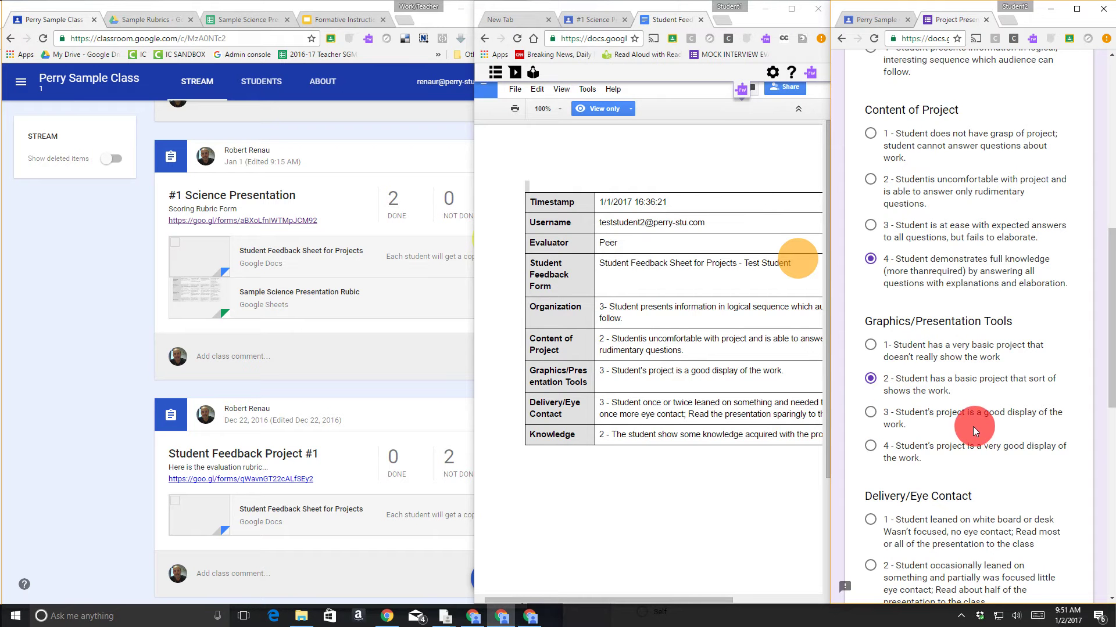
scroll(973, 426, "down", 4)
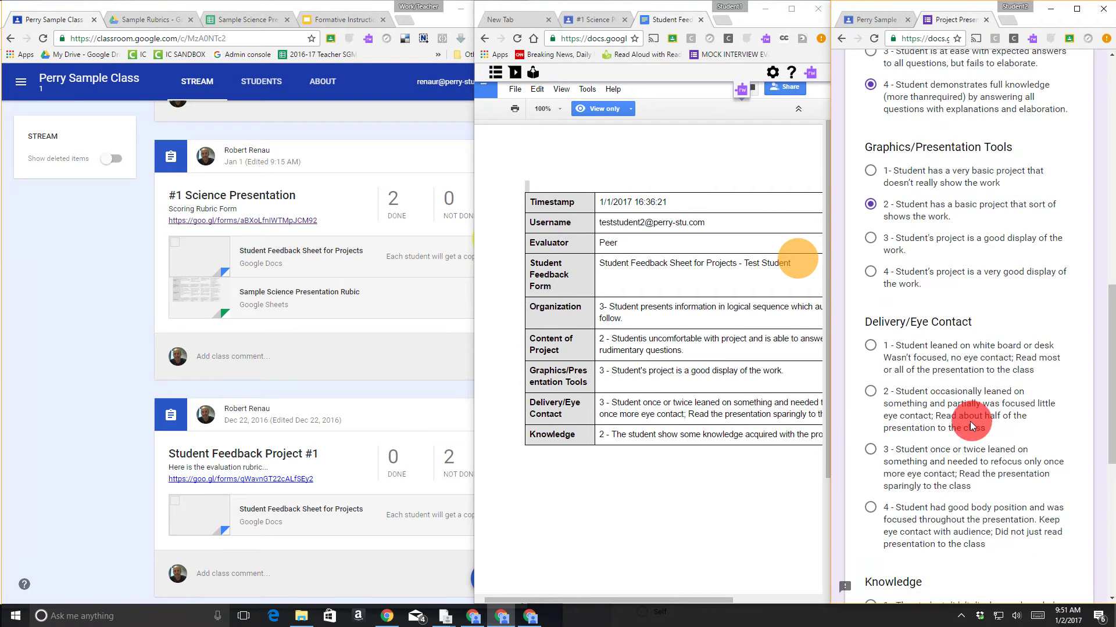
left_click(872, 393)
scroll(906, 390, "down", 2)
scroll(908, 392, "down", 1)
left_click(871, 476)
Step: Enter "Great Job!" as additional feedback and submit the form with a copy of the responses requested
scroll(918, 448, "down", 2)
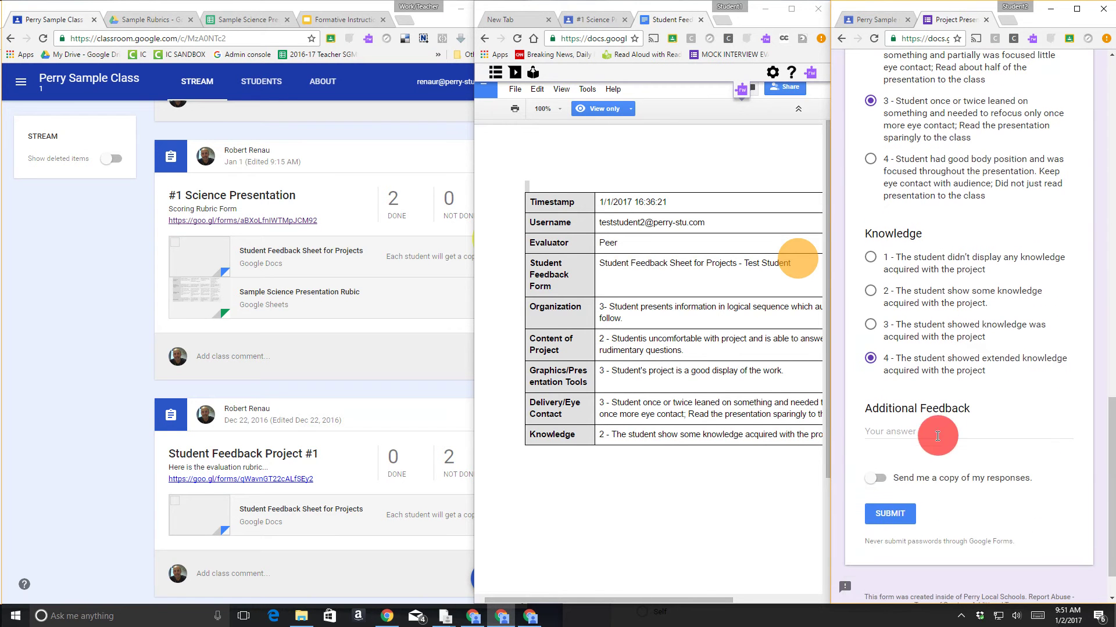
left_click(947, 425)
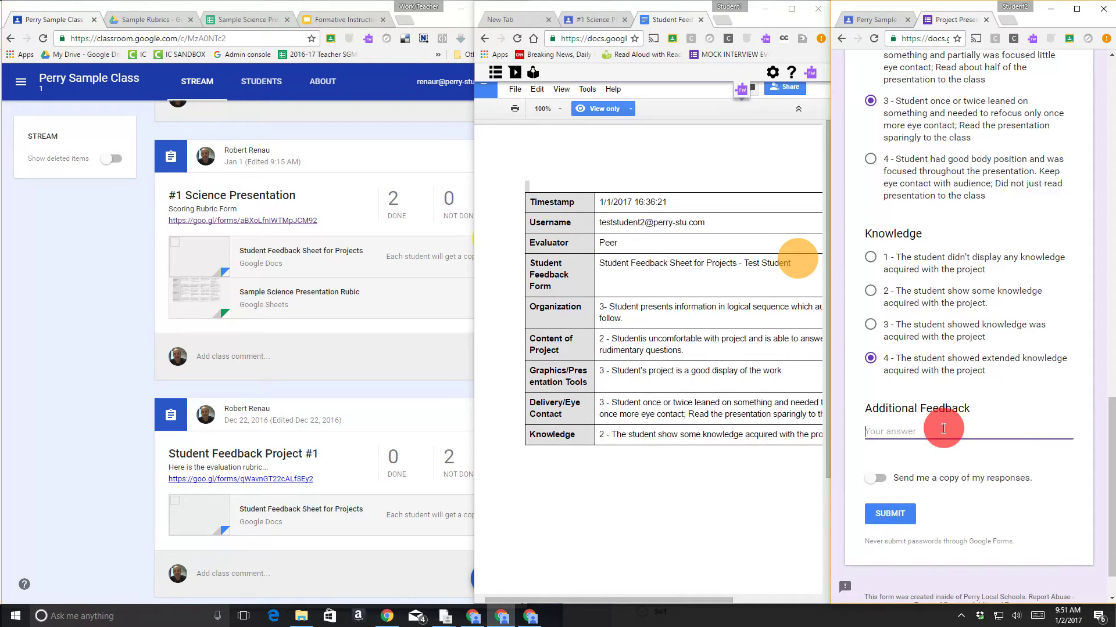
type("Great Job")
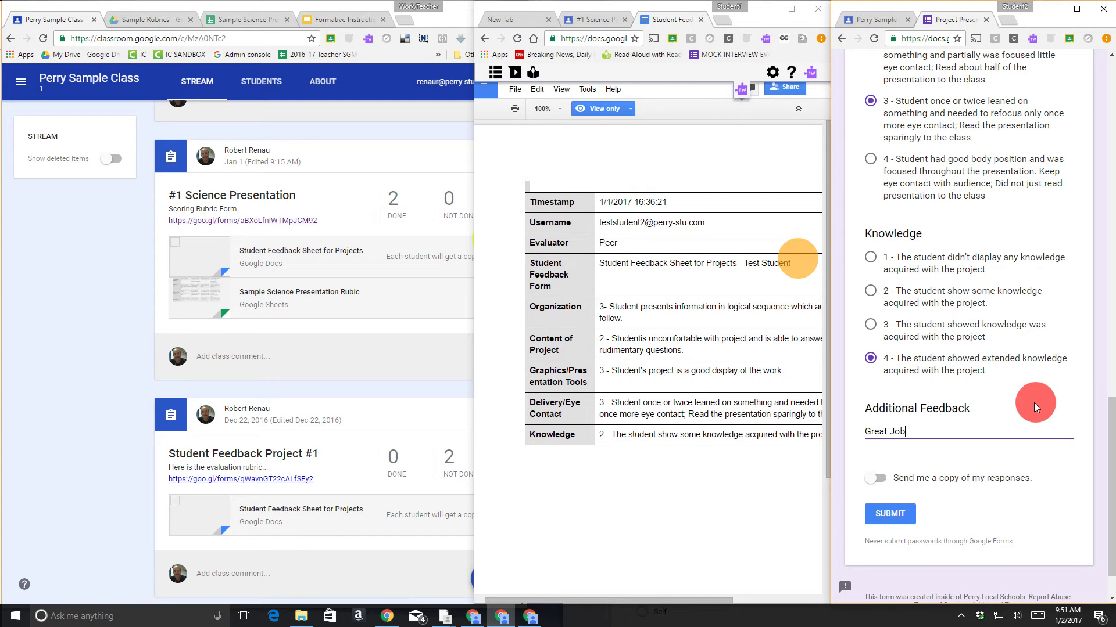
type("!")
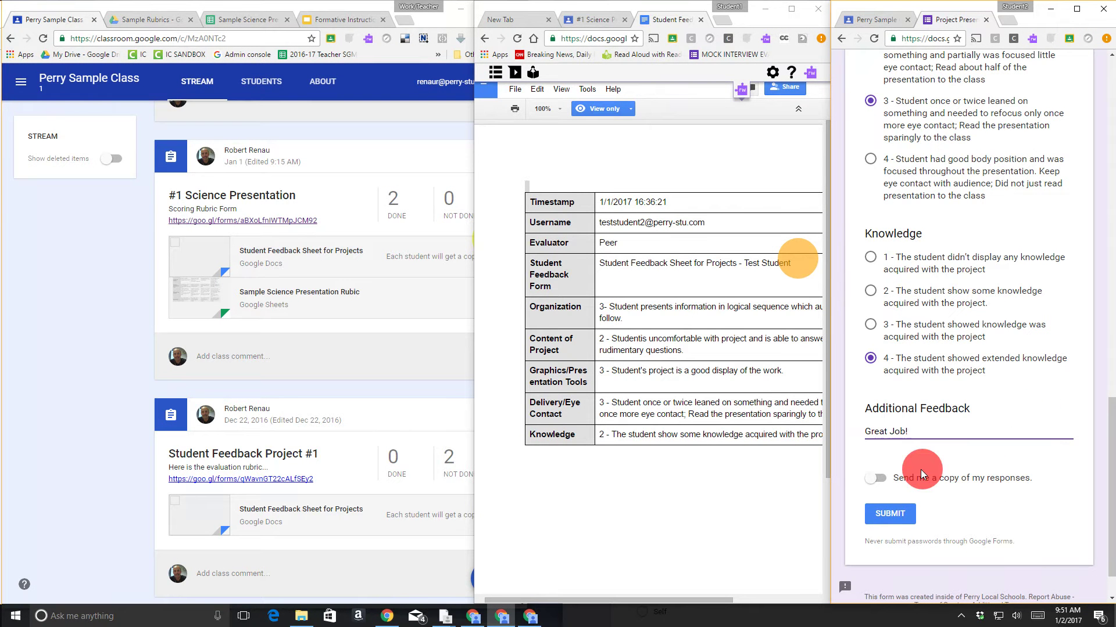
left_click(877, 479)
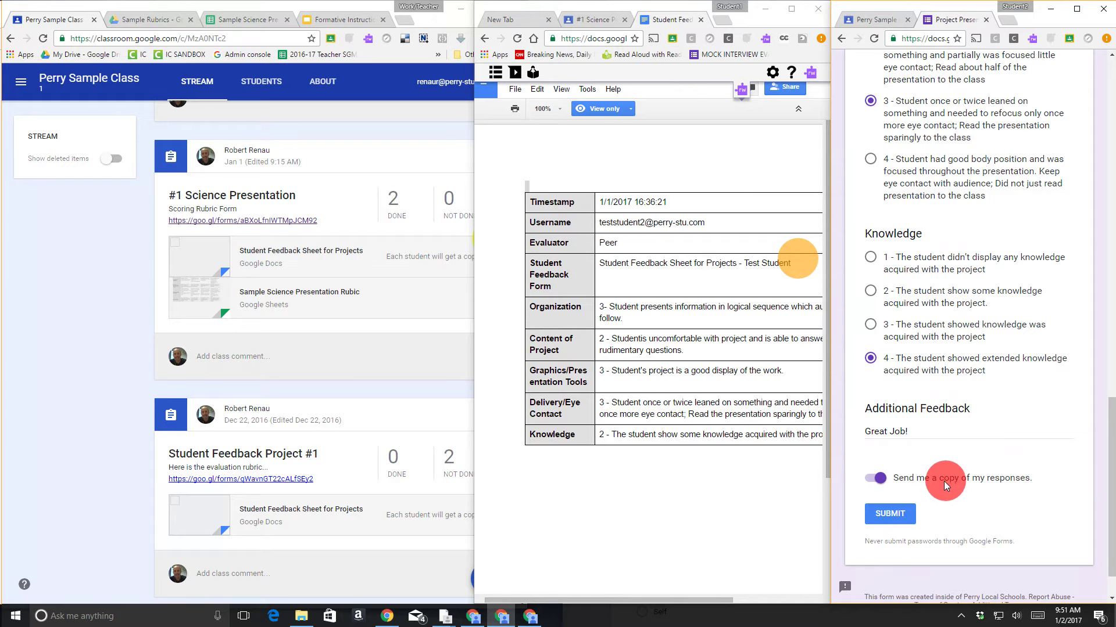
left_click(887, 517)
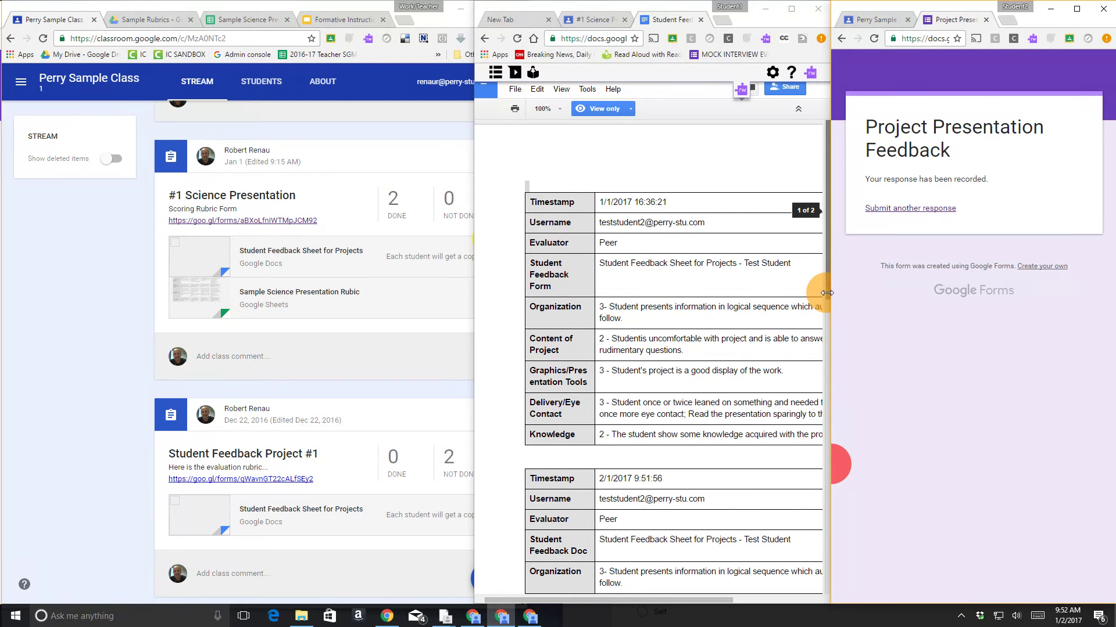
Step: Examine the newly added response table in the student's feedback document and compare it with the earlier evaluation
scroll(755, 323, "down", 3)
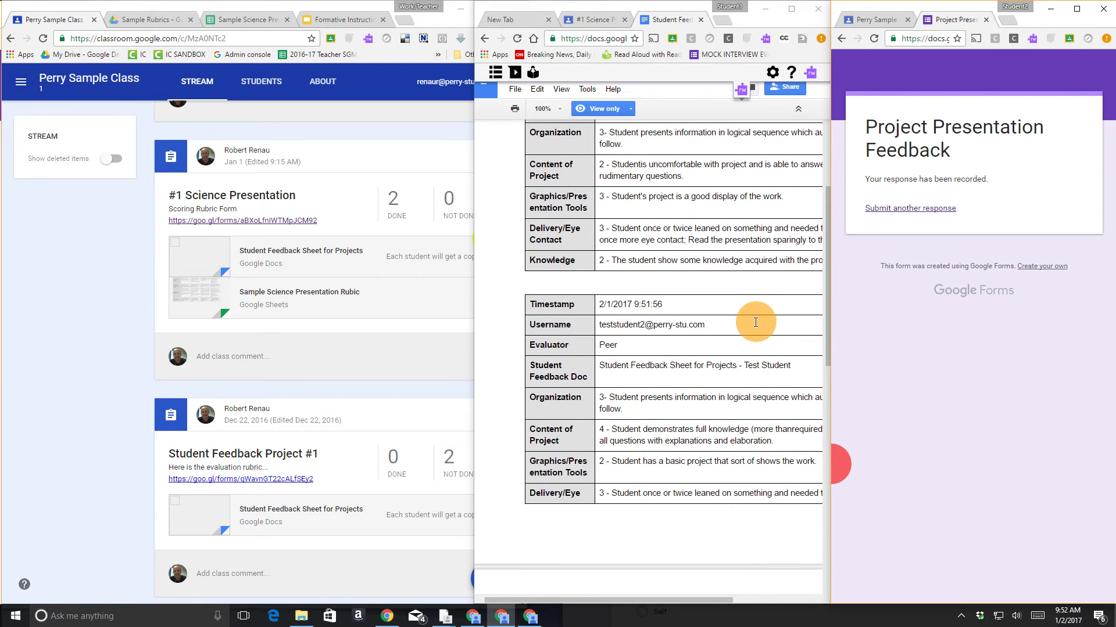
scroll(755, 322, "down", 2)
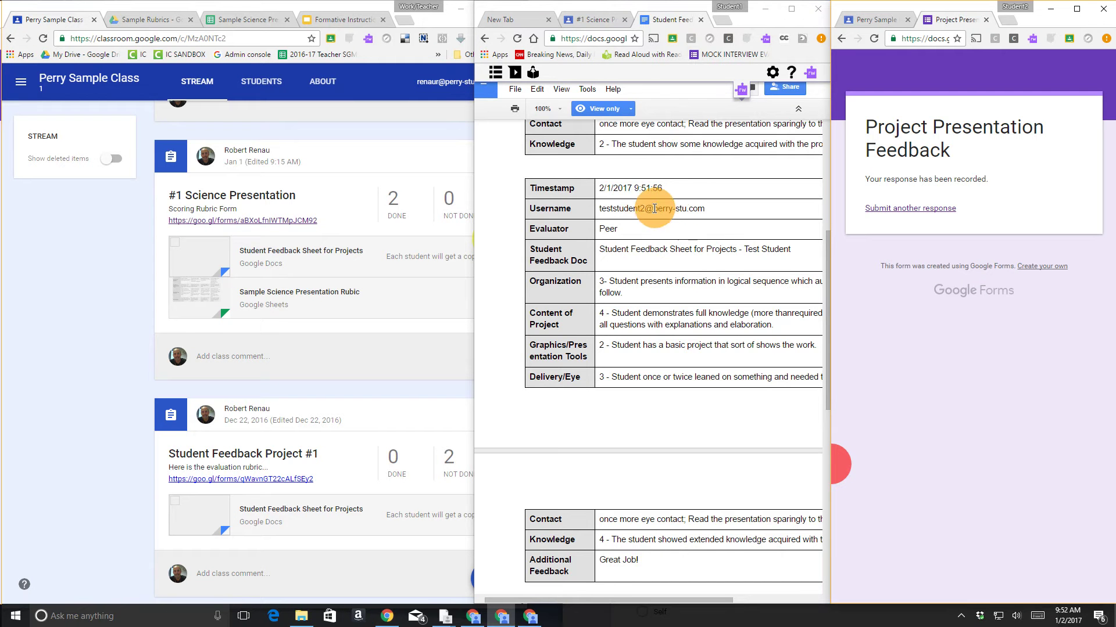
scroll(690, 305, "down", 1)
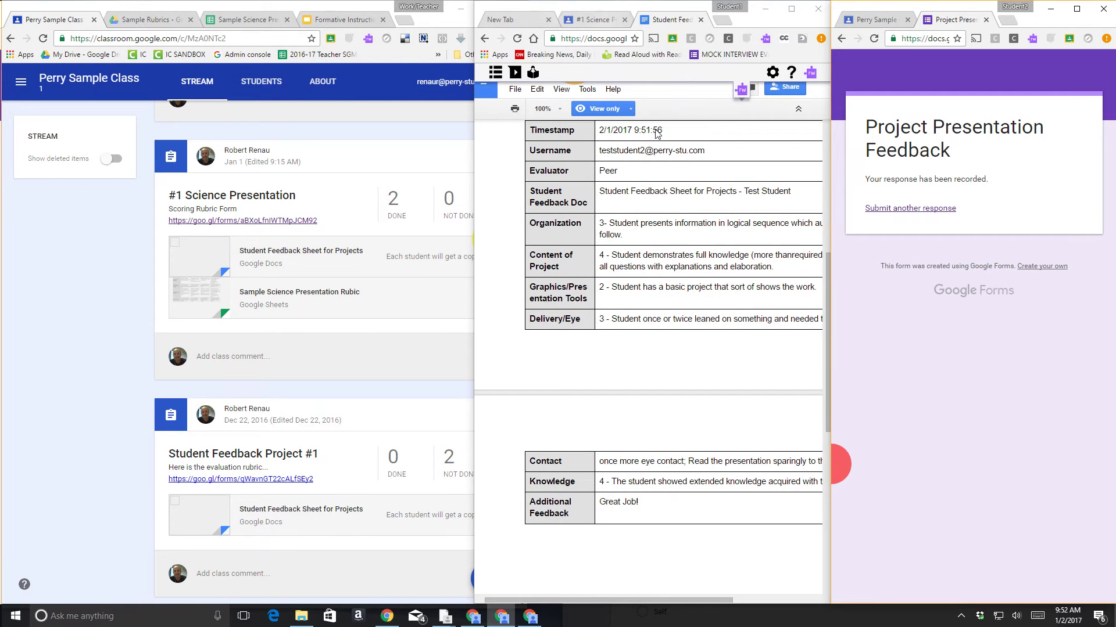
scroll(607, 293, "up", 1)
scroll(607, 293, "up", 4)
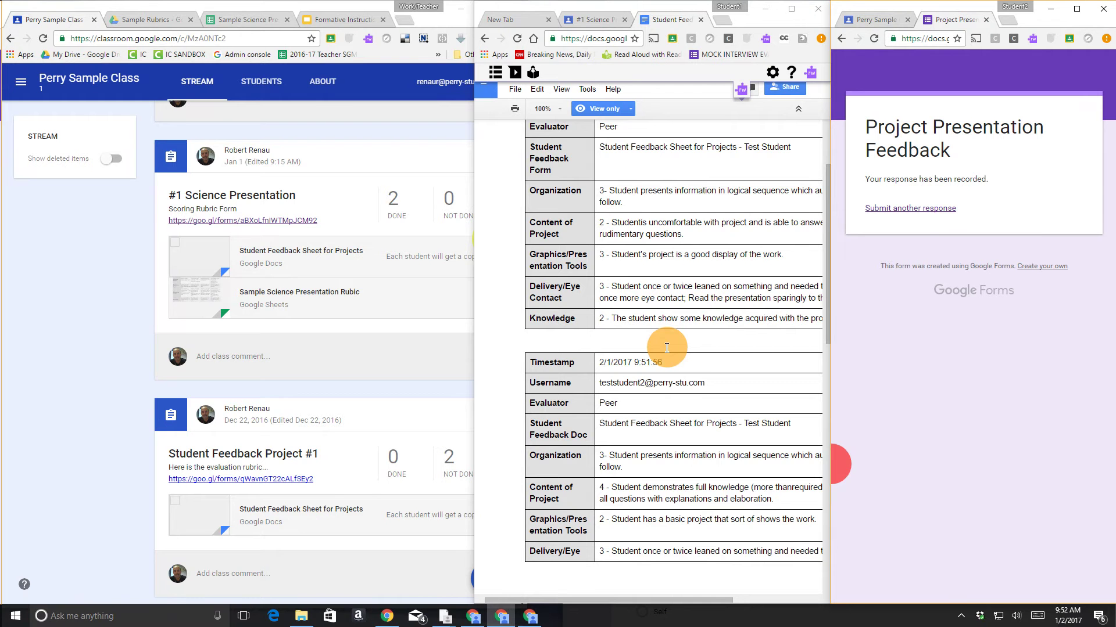
scroll(667, 348, "down", 2)
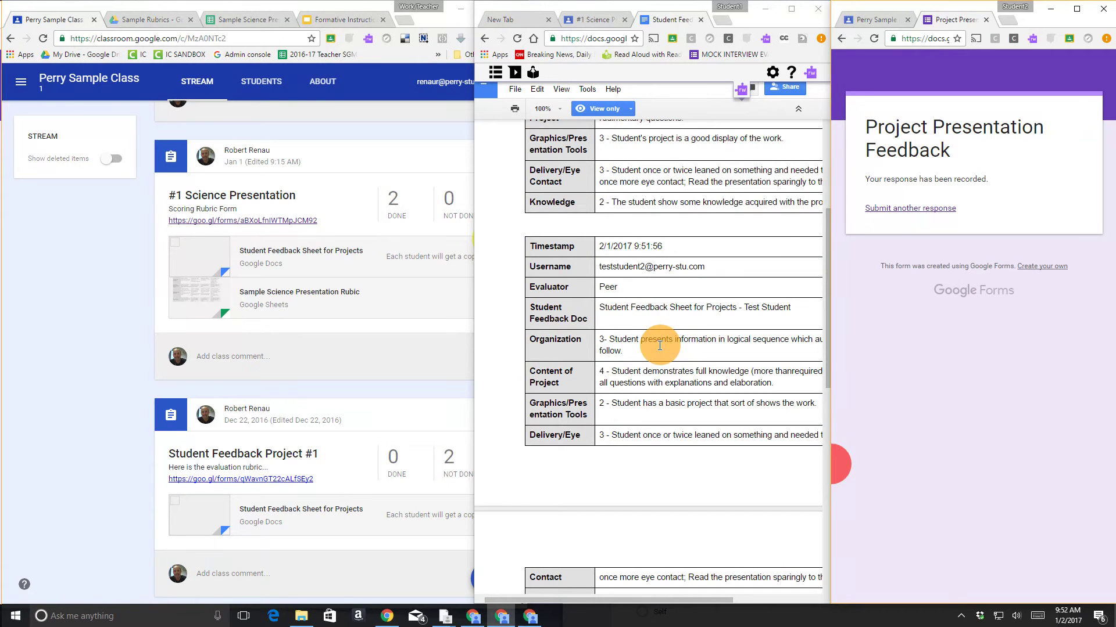
scroll(655, 332, "up", 2)
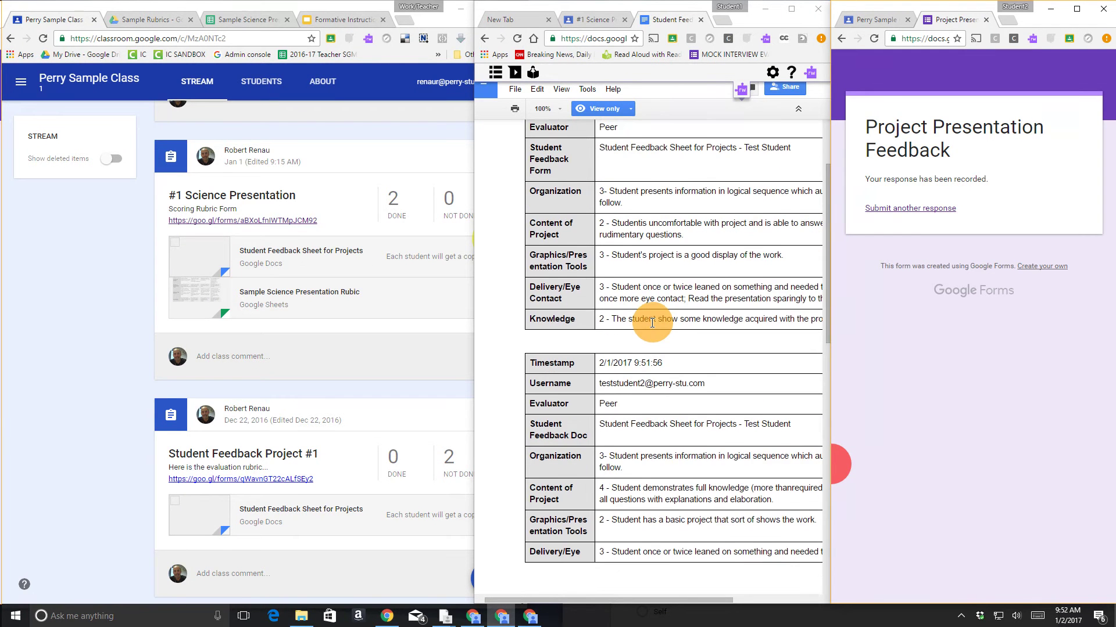
scroll(652, 323, "up", 2)
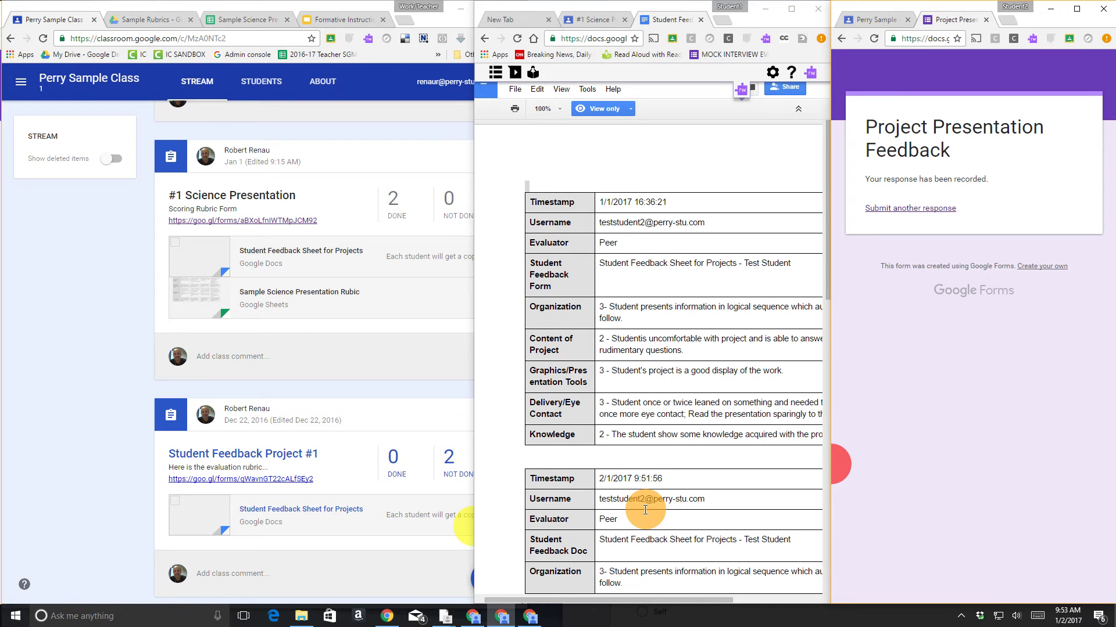
scroll(645, 510, "down", 4)
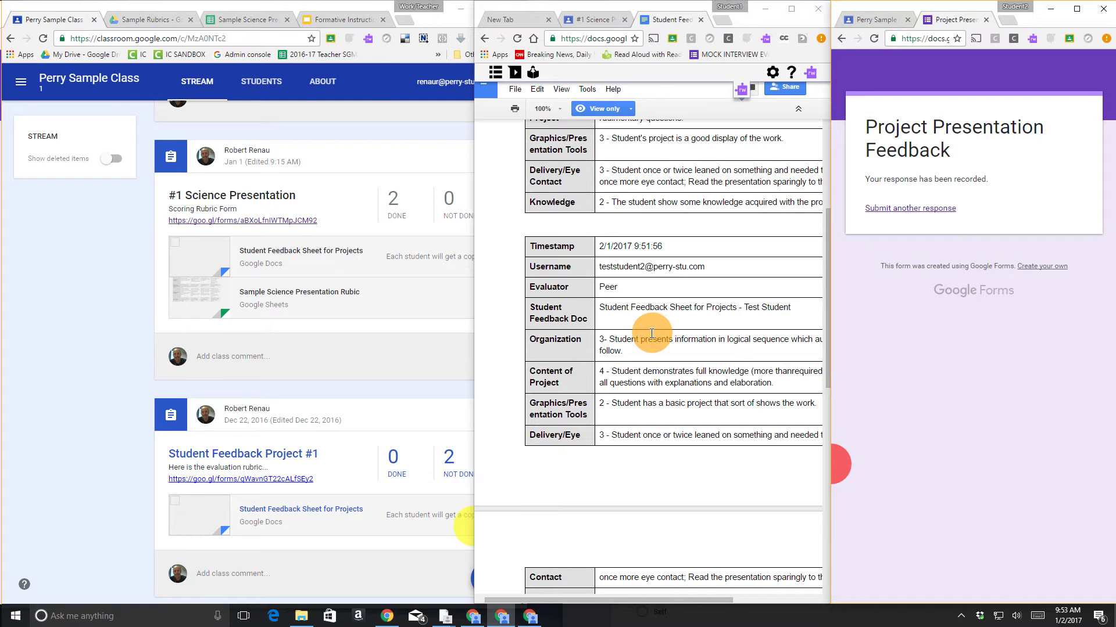
Step: Maximize the teacher's browser window and view the rubric on Sheet1 of the Sample Science Presentation Rubic spreadsheet
left_click(358, 70)
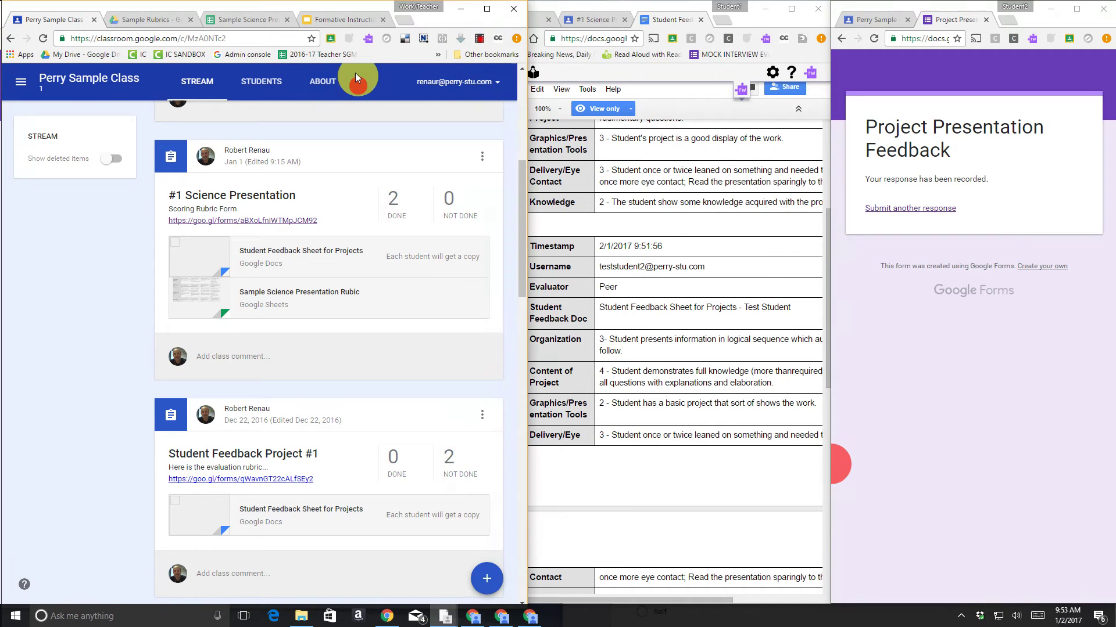
left_click(487, 9)
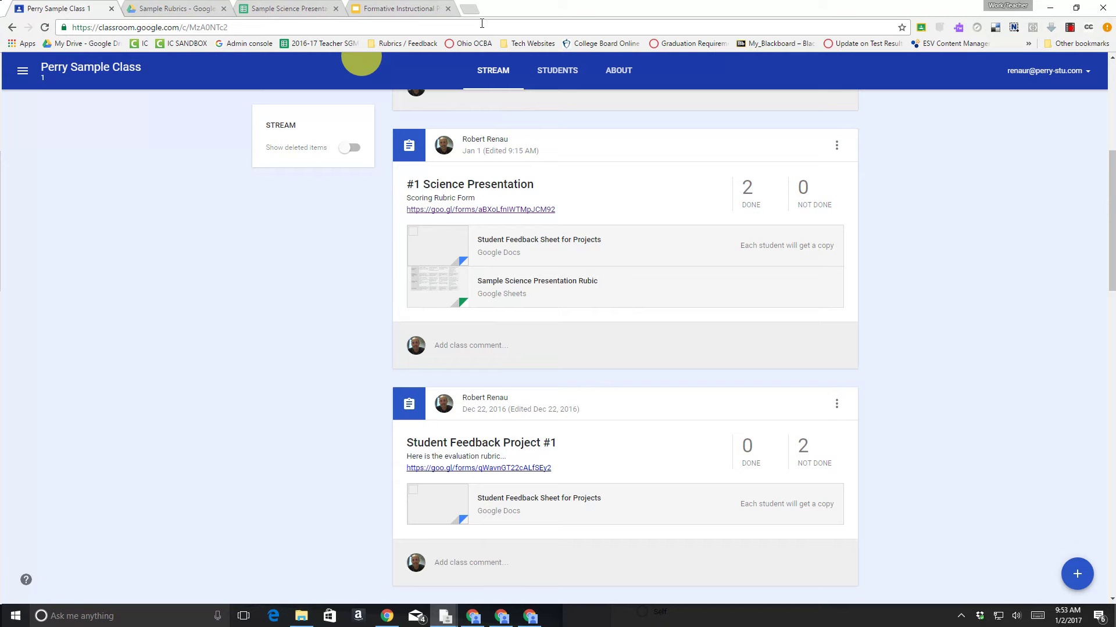
left_click(295, 13)
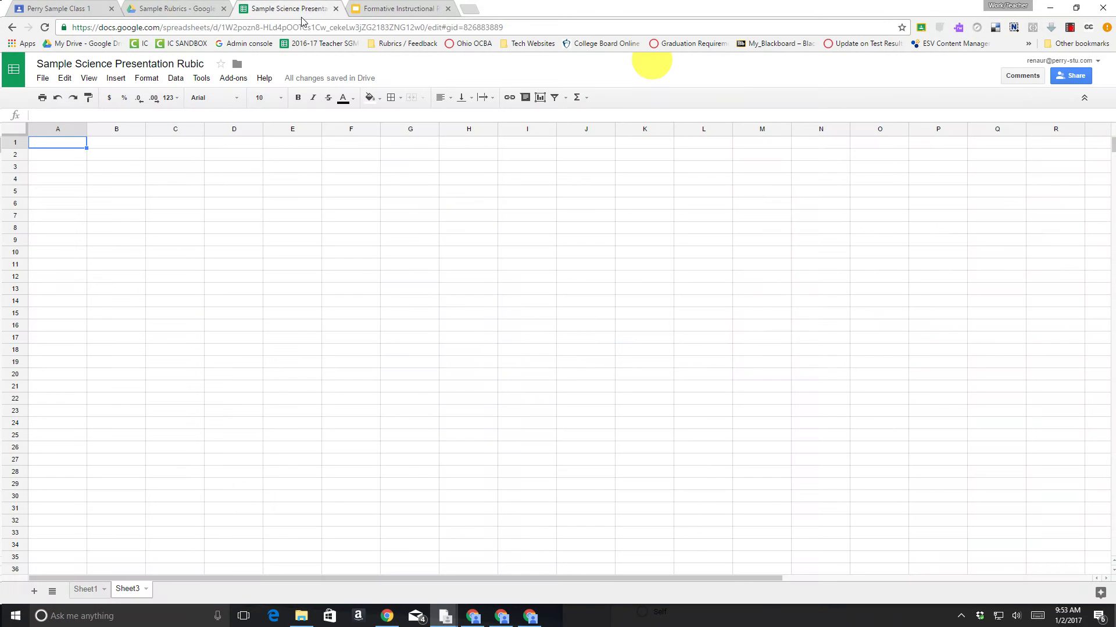
left_click(85, 590)
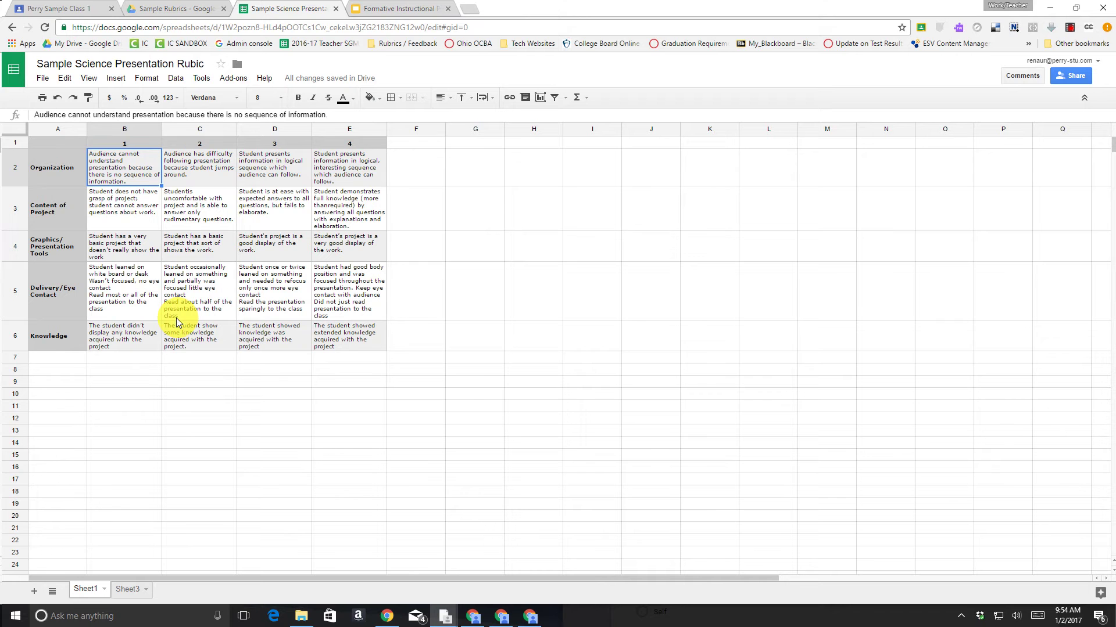
Step: Create a new Google Form in the *Self/Peer Demo folder in Drive
left_click(86, 13)
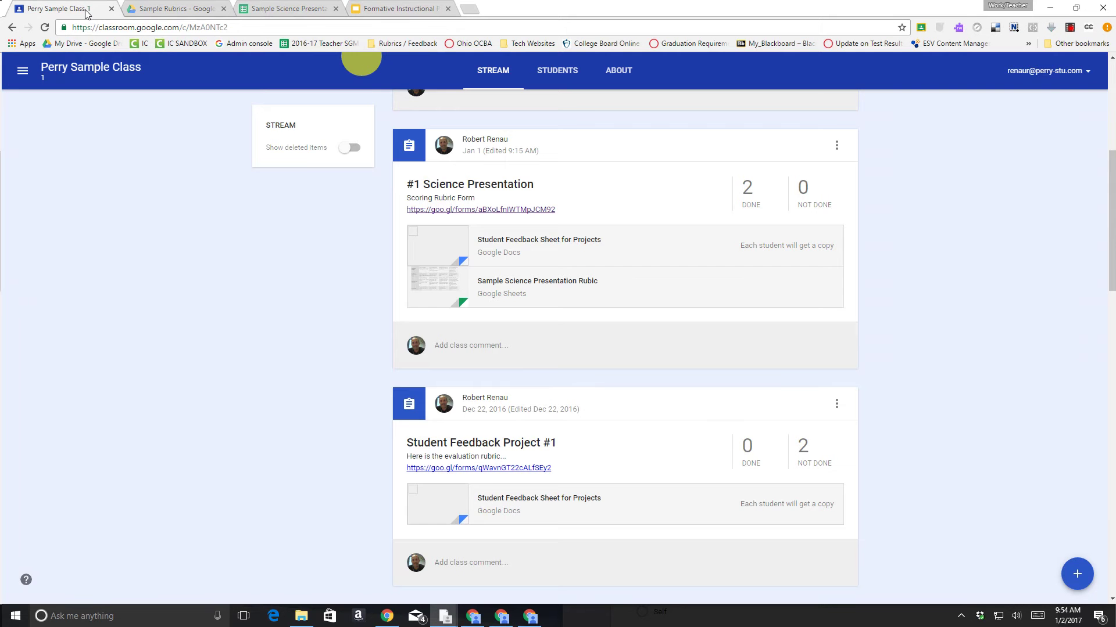
left_click(167, 10)
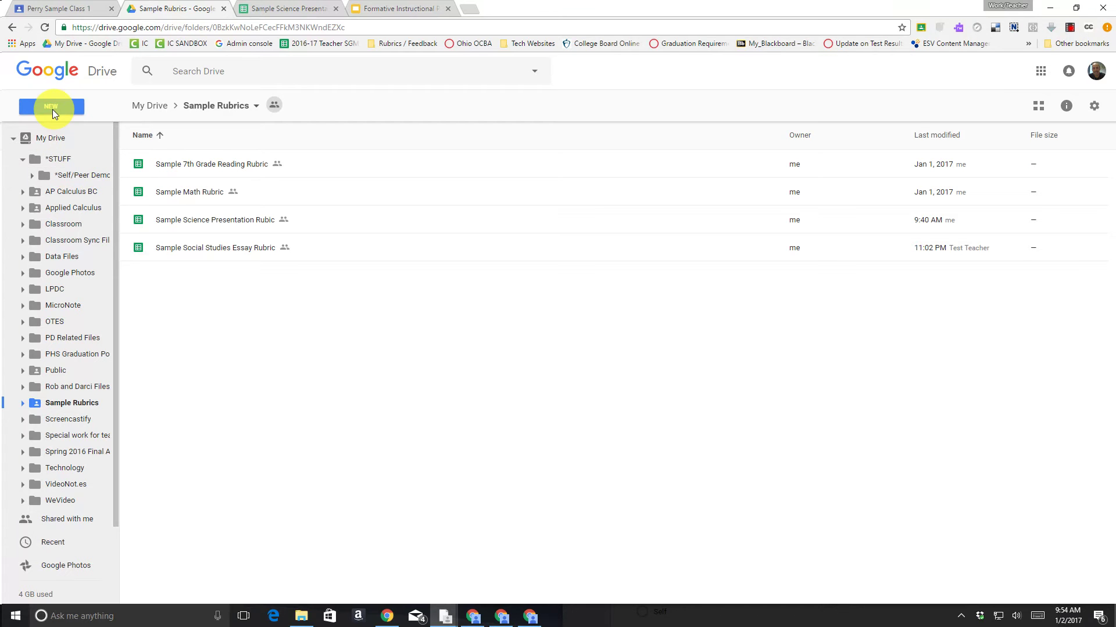
left_click(84, 180)
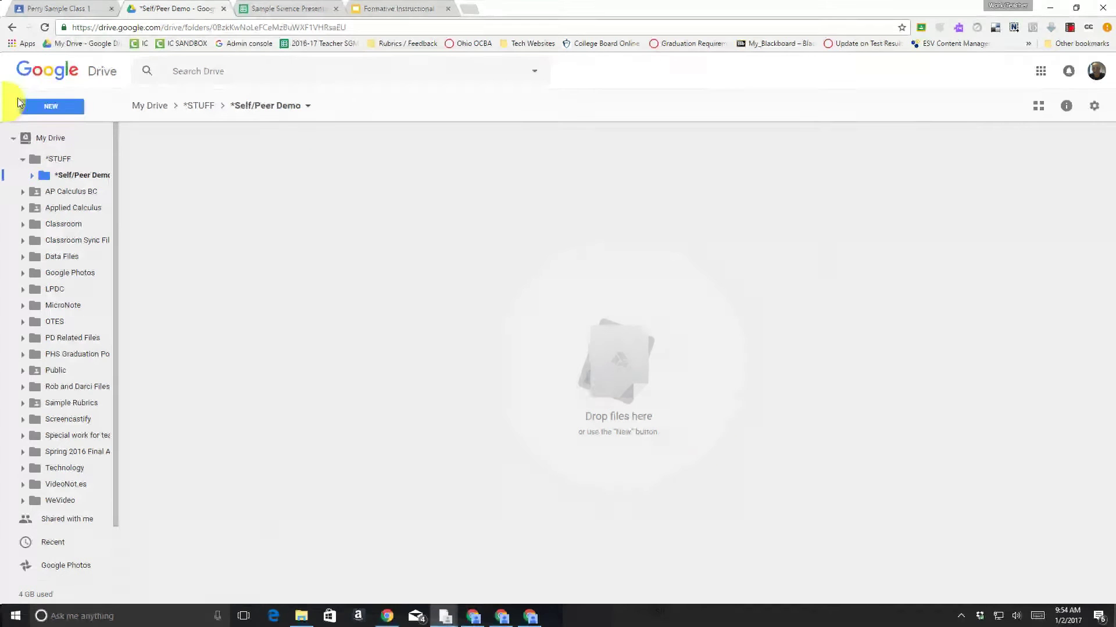
left_click(55, 106)
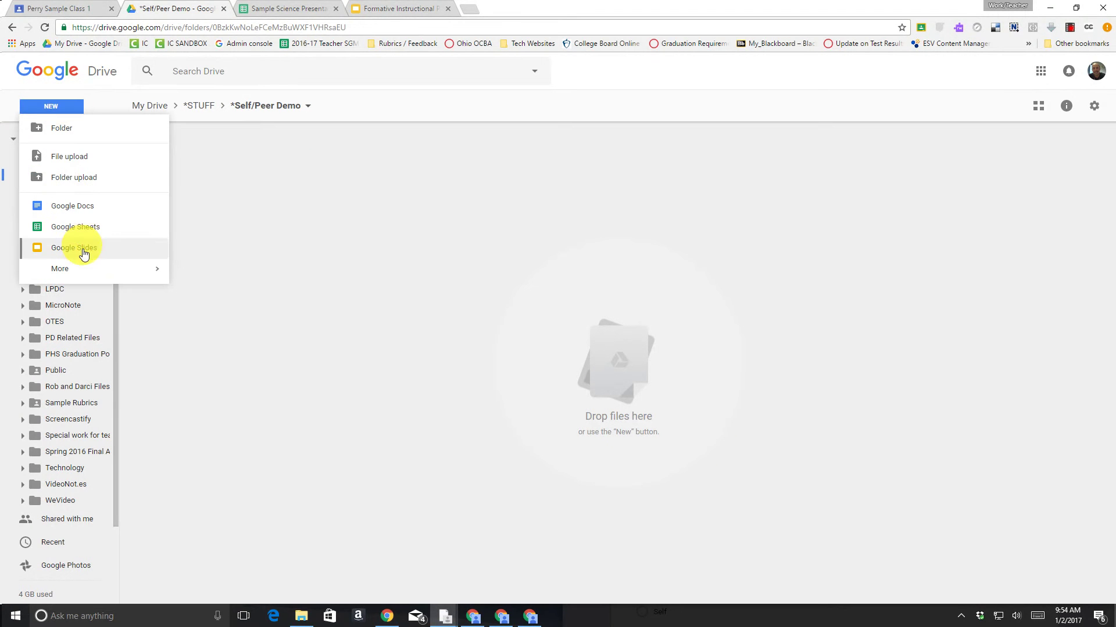
mouse_move(87, 266)
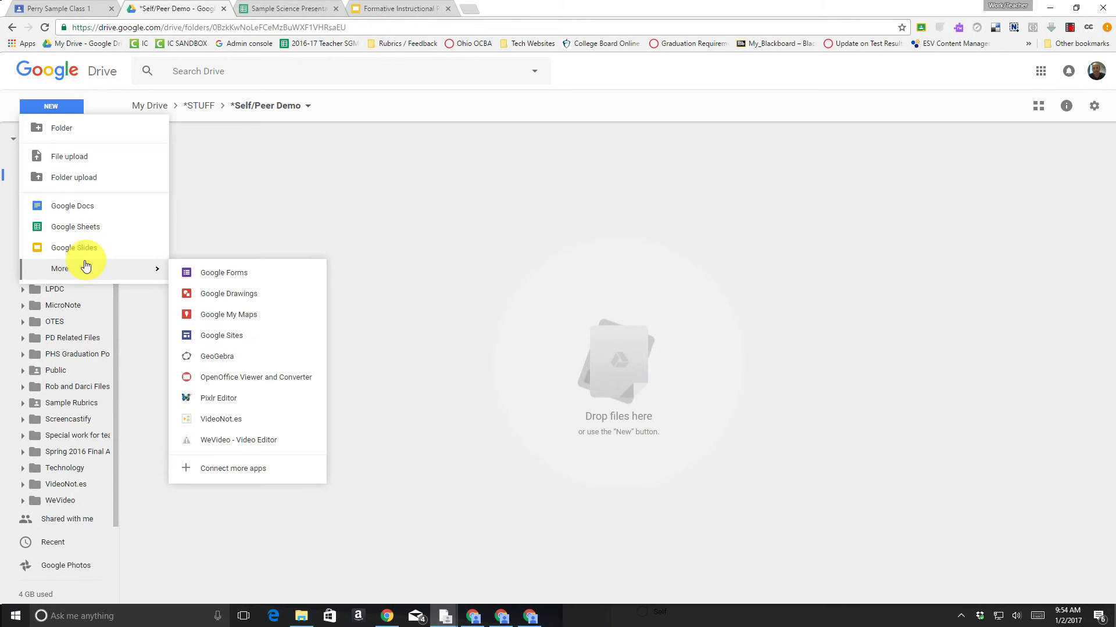
left_click(245, 277)
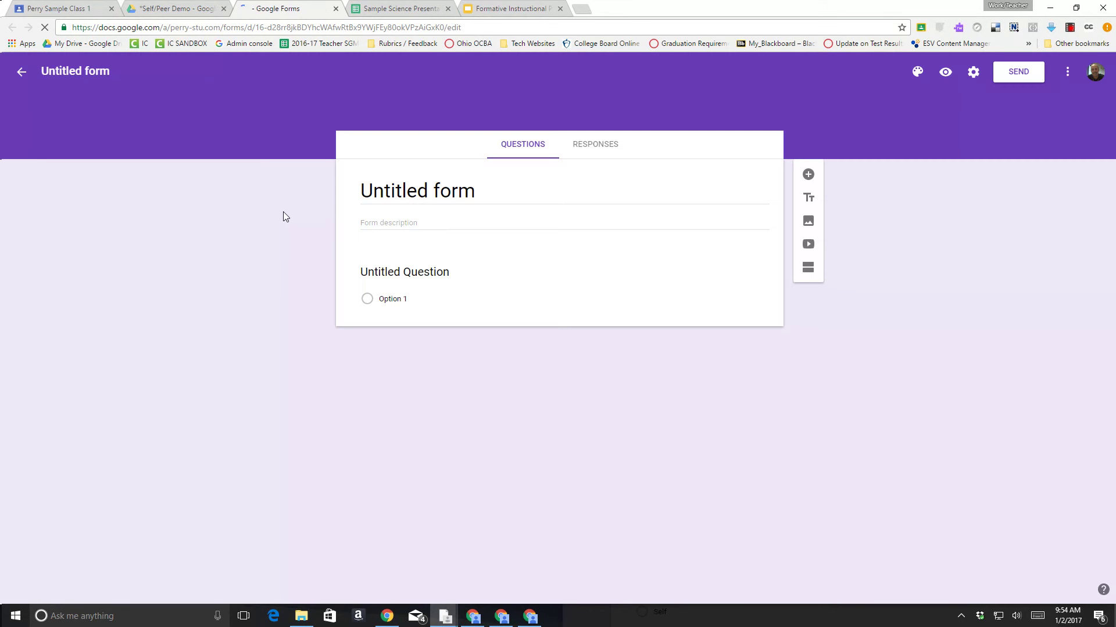
Step: Title the form "Peer Self Rubric Form"
left_click(499, 187)
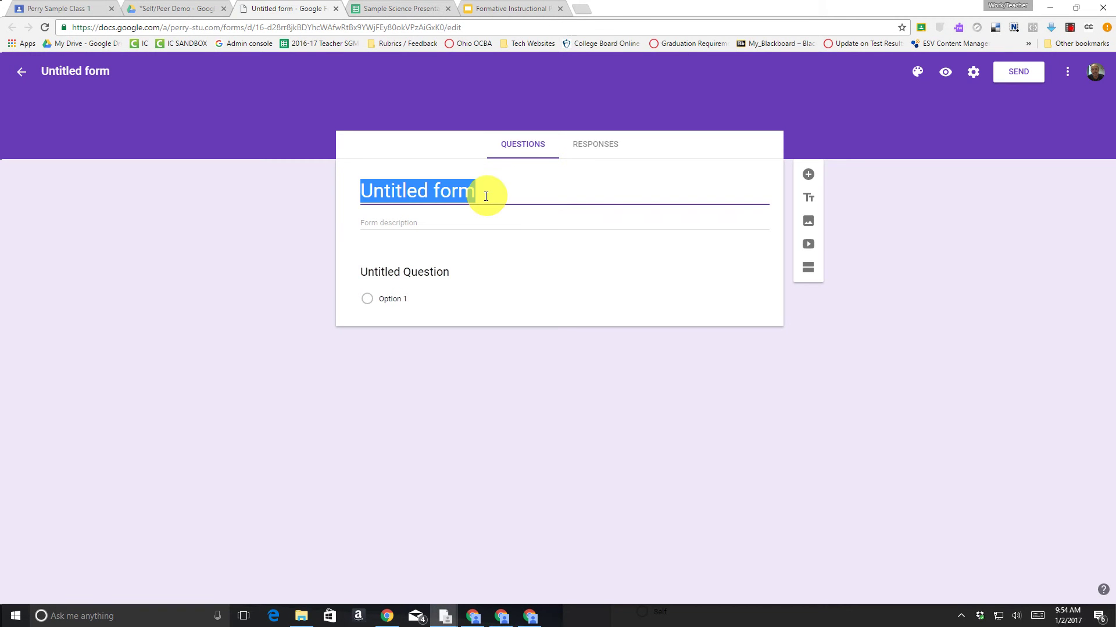
key("shift")
key("shift")
key("shift")
key("shift")
key("shift")
key("shift")
key("shift")
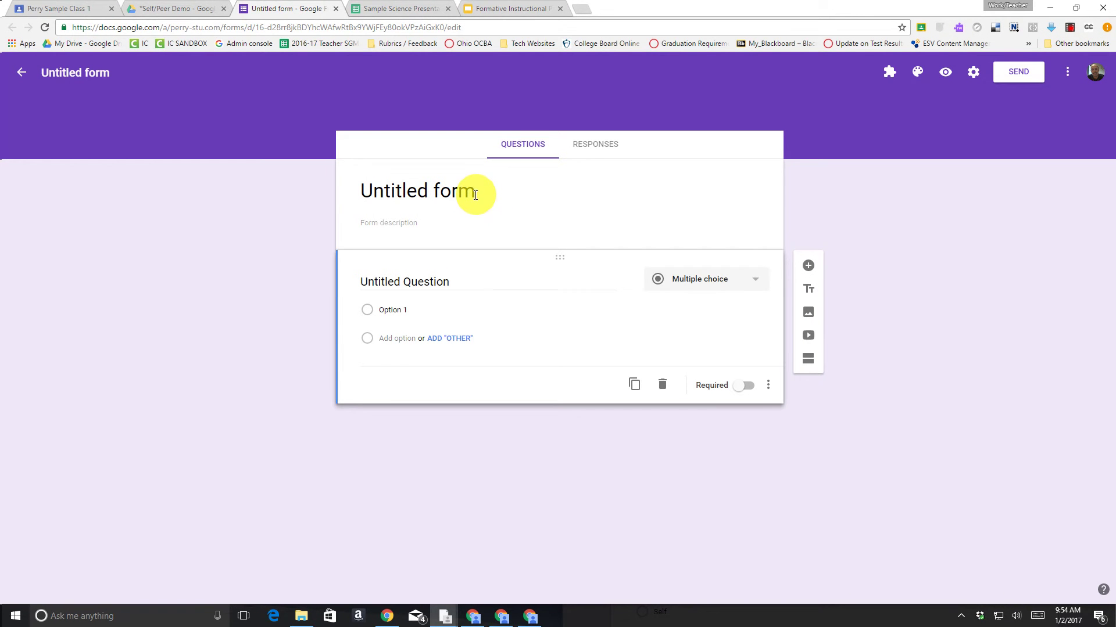
left_click(476, 193)
type("Pewe")
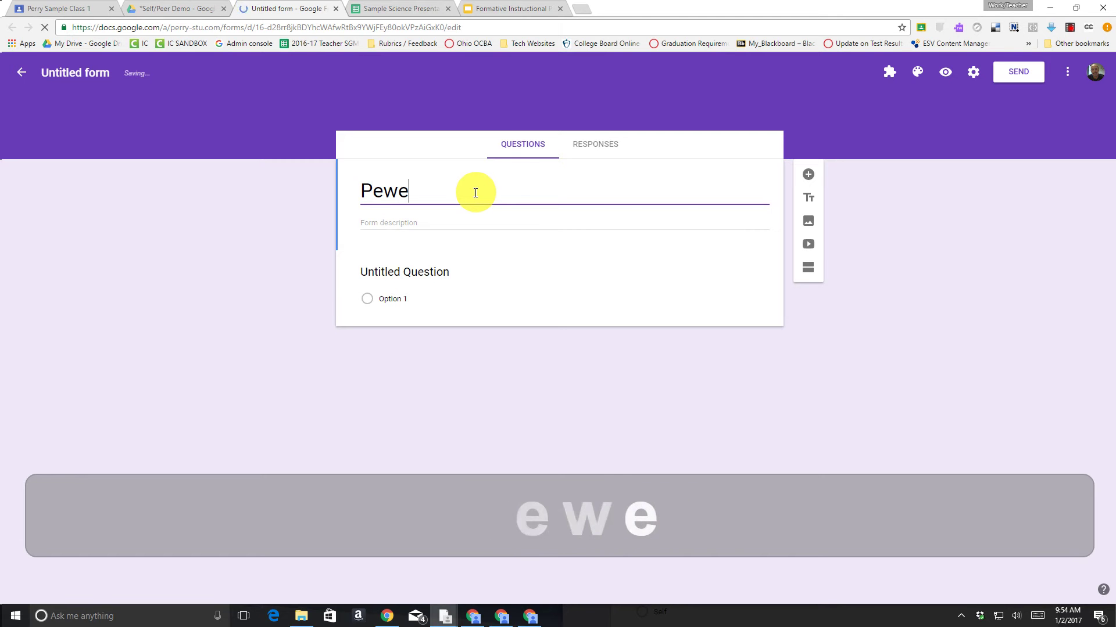
key("BackSpace")
key("BackSpace")
type("er")
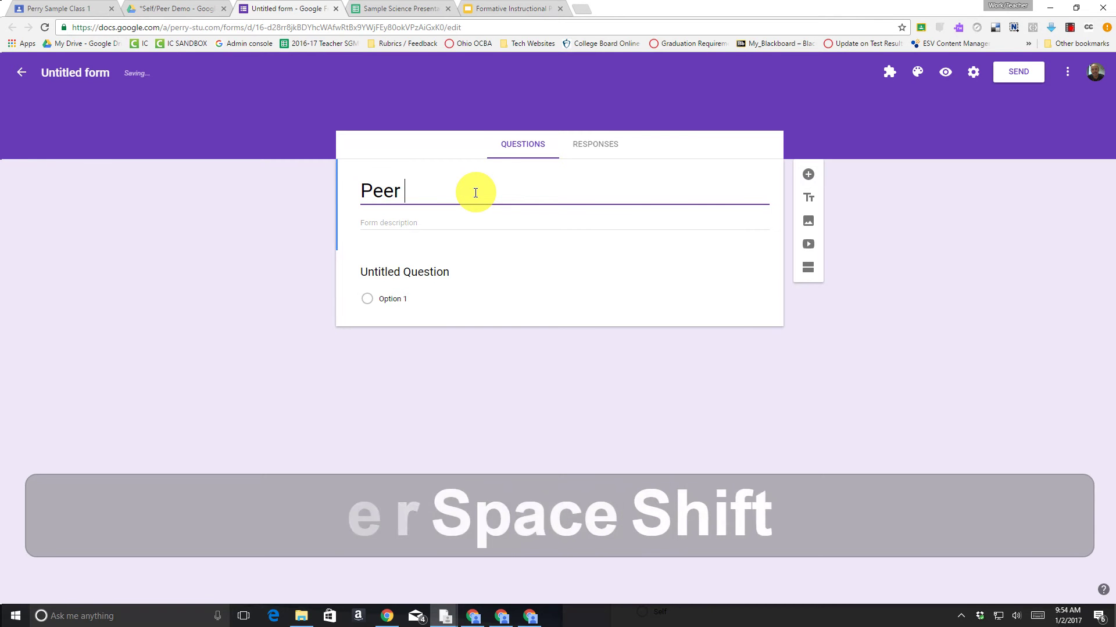
type(" Self ")
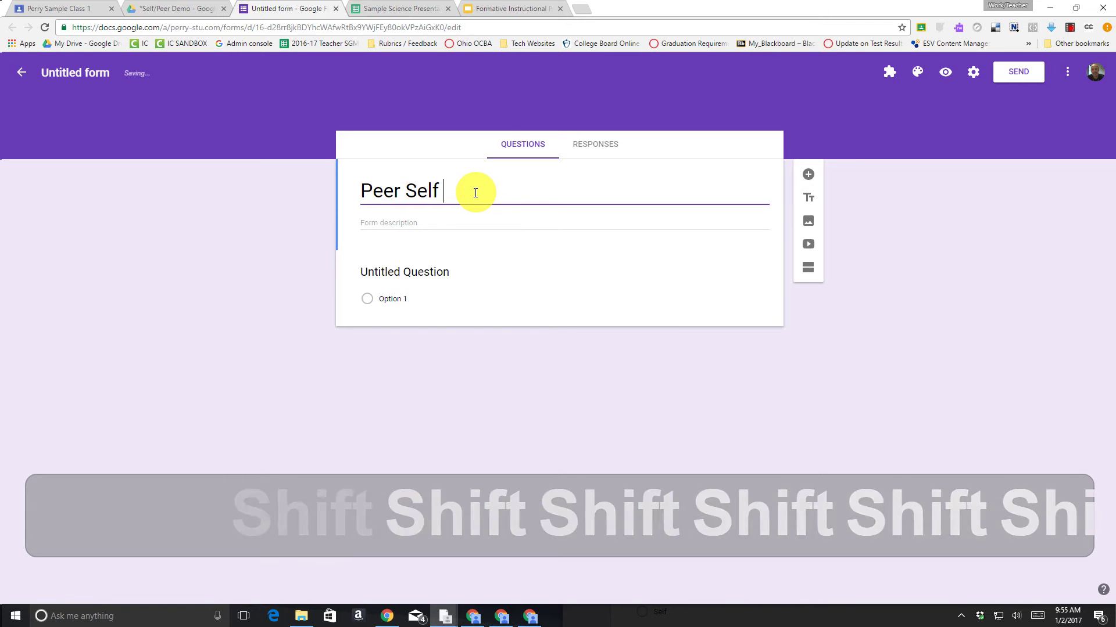
type("Rub")
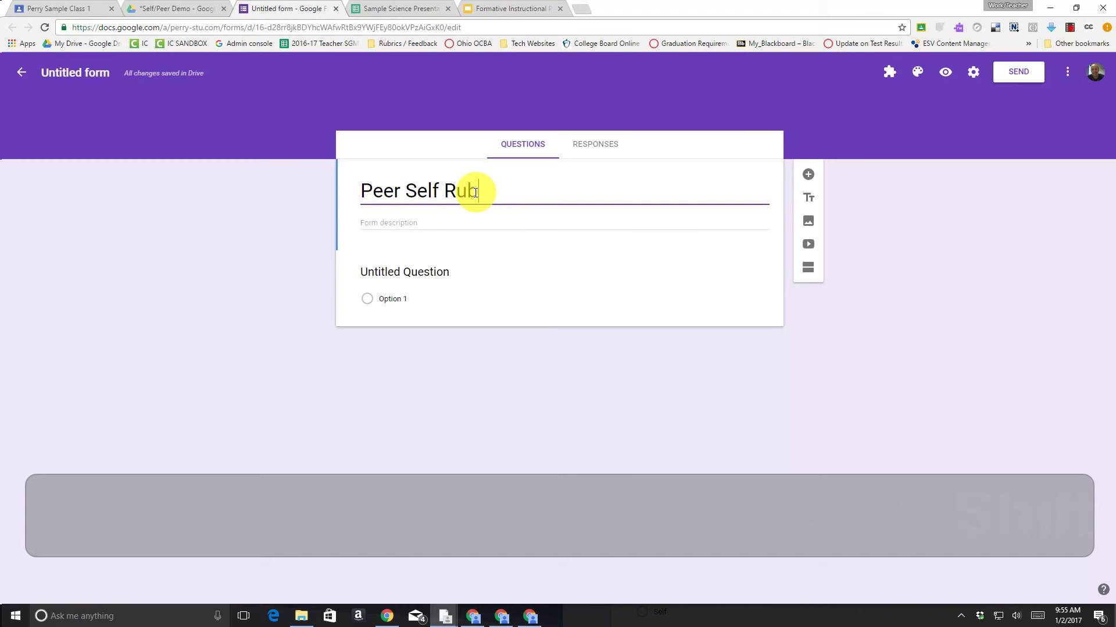
type("ric Form")
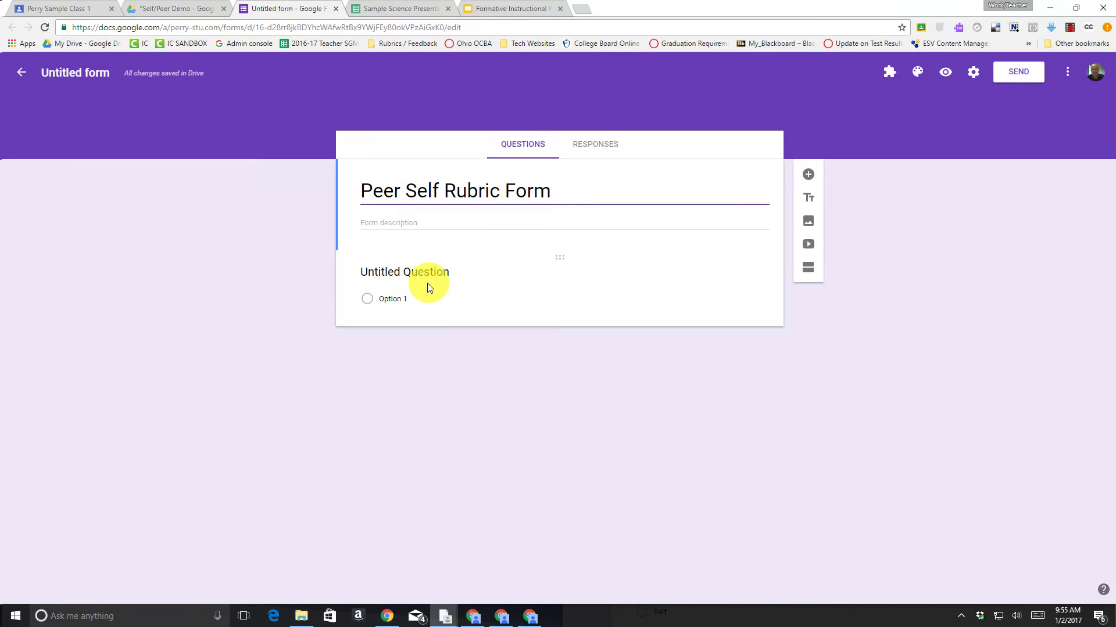
Step: Place a blank Project Presentation Feedback response beside the form editor and make the first question a multiple-choice question titled "Evaluator"
left_click_drag(855, 13, 1, 72)
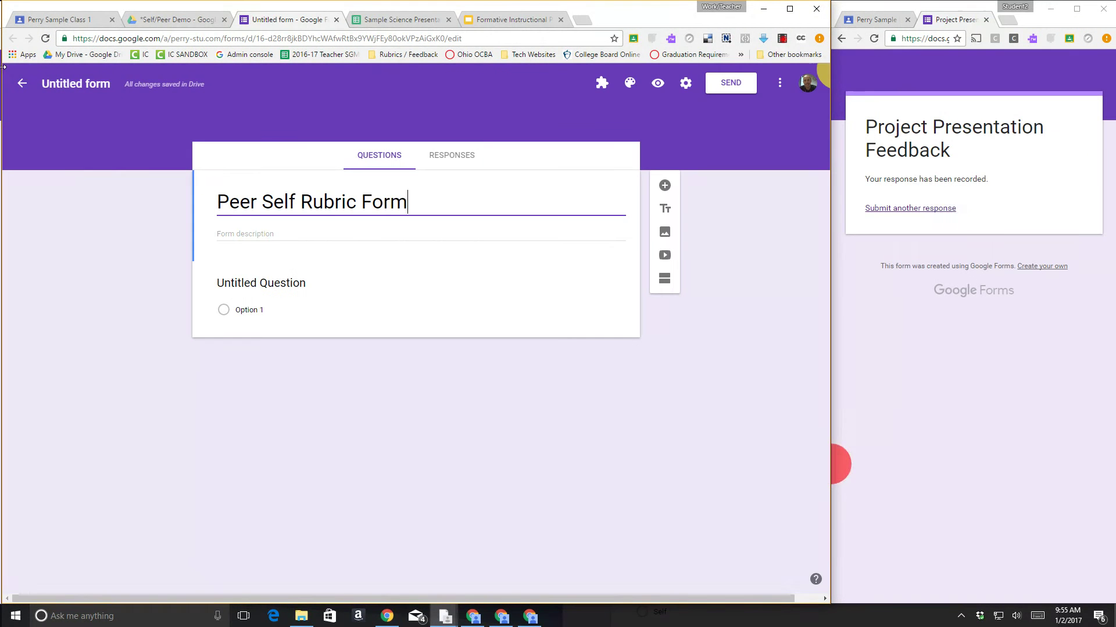
left_click(947, 208)
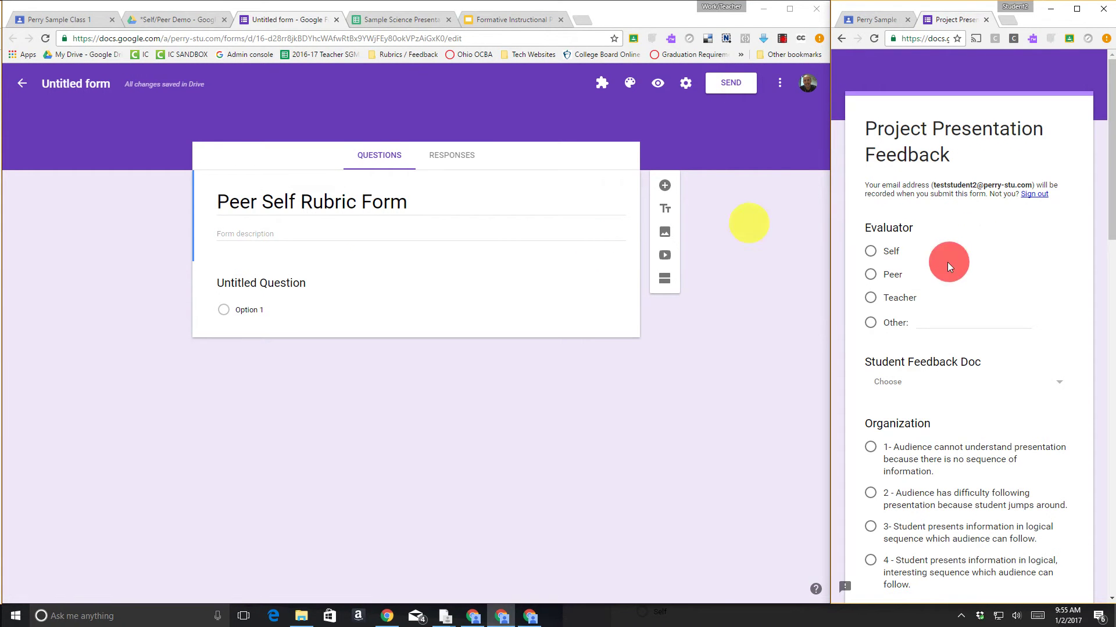
left_click(305, 283)
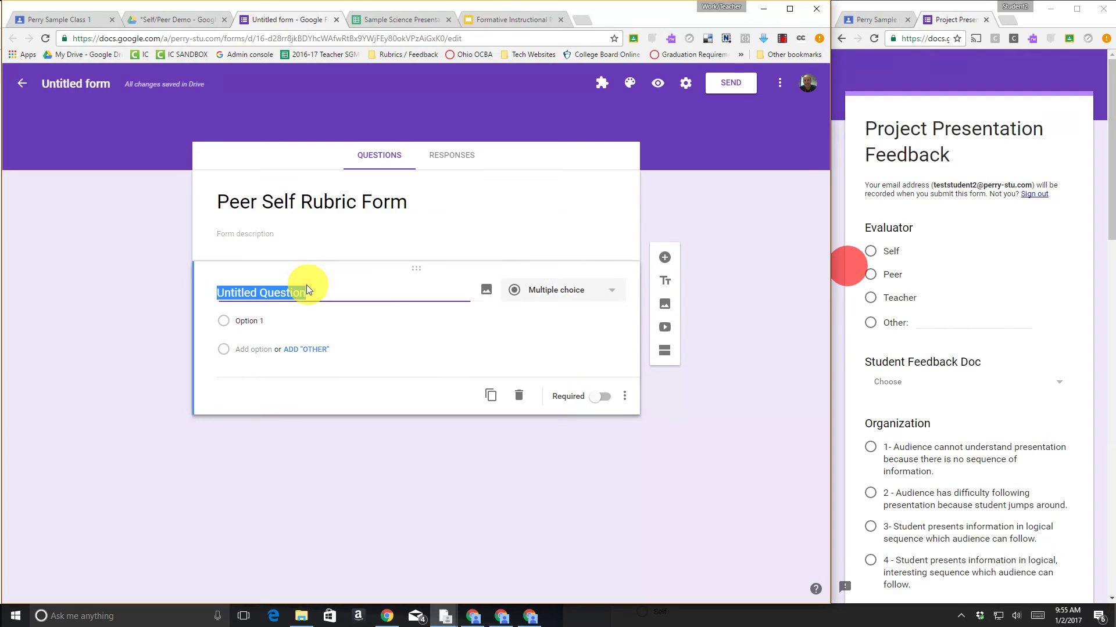
type("E")
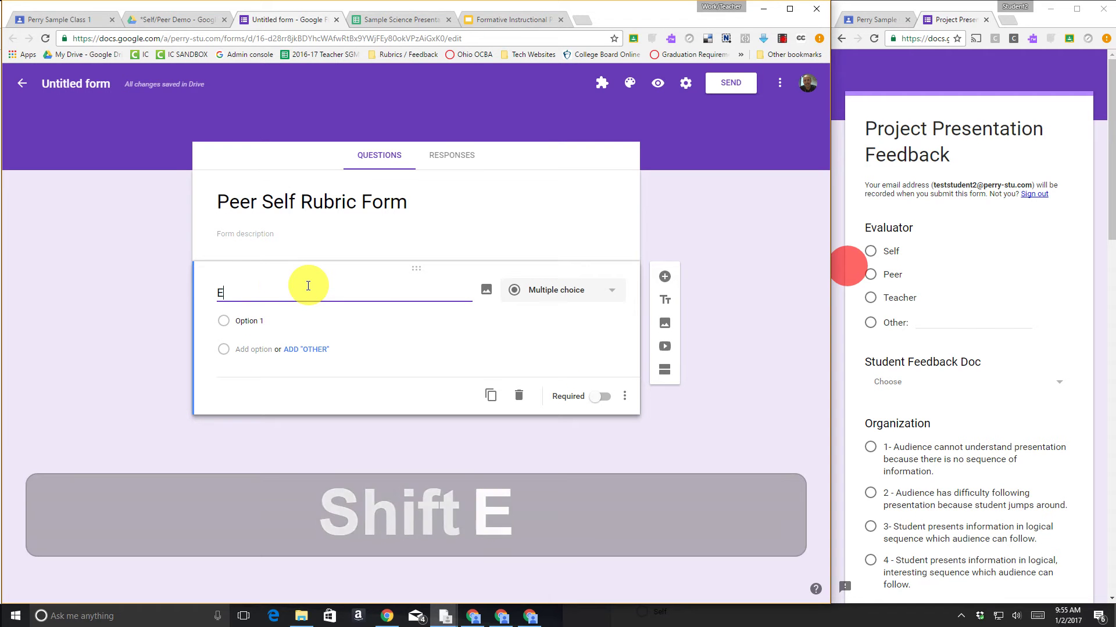
type("valuator")
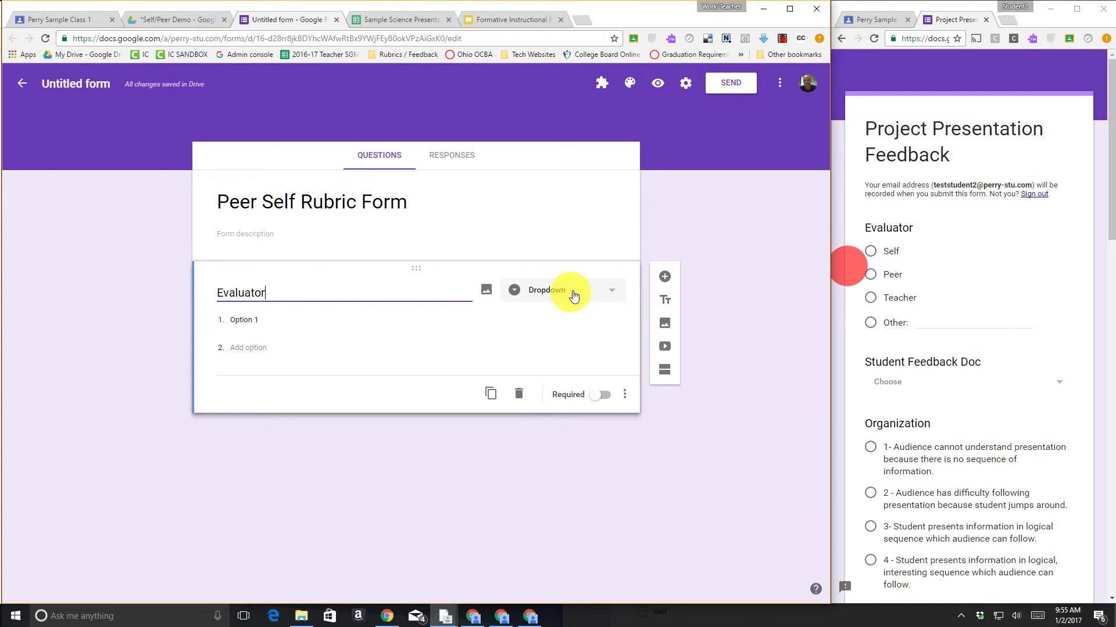
left_click(588, 296)
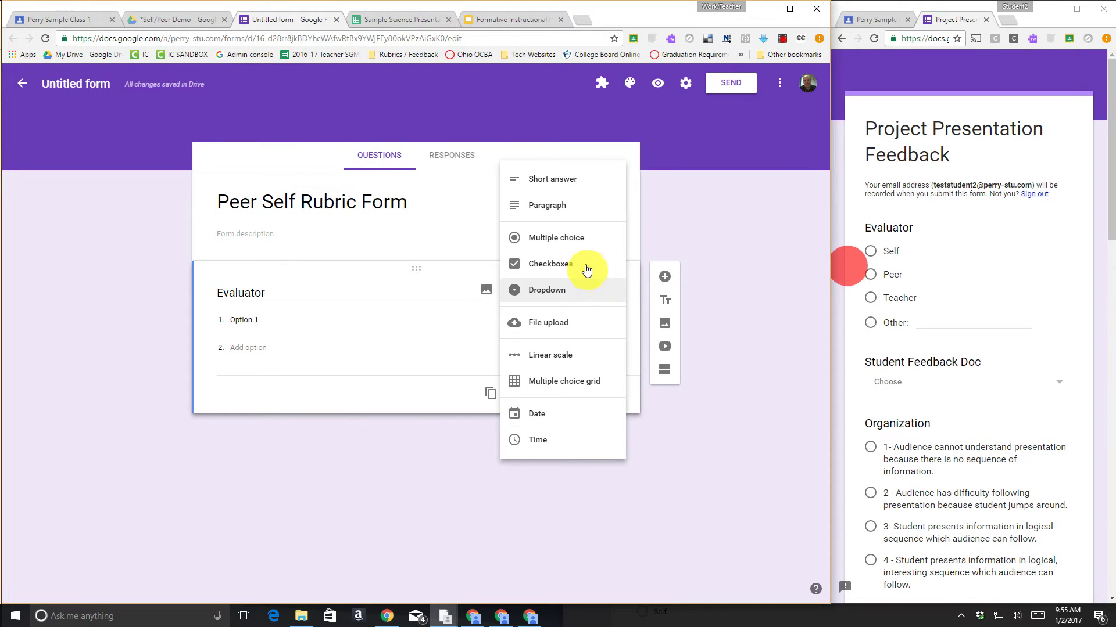
left_click(587, 238)
Step: Give the Evaluator question the options Self, Peer, Teacher and Other, and make it required
left_click(288, 319)
type("Self")
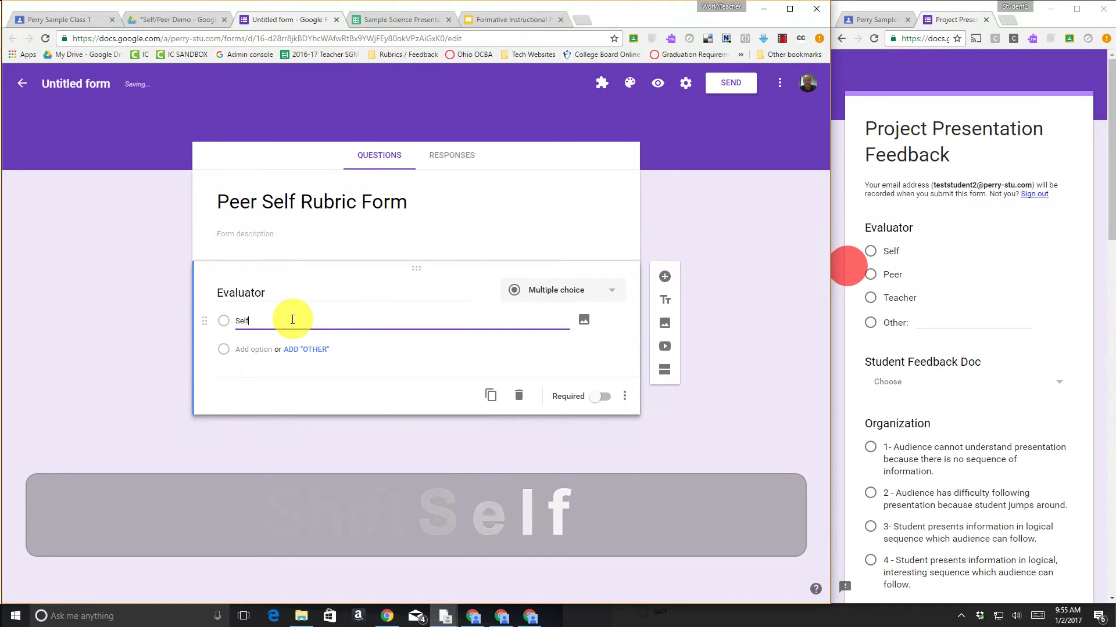
key("Return")
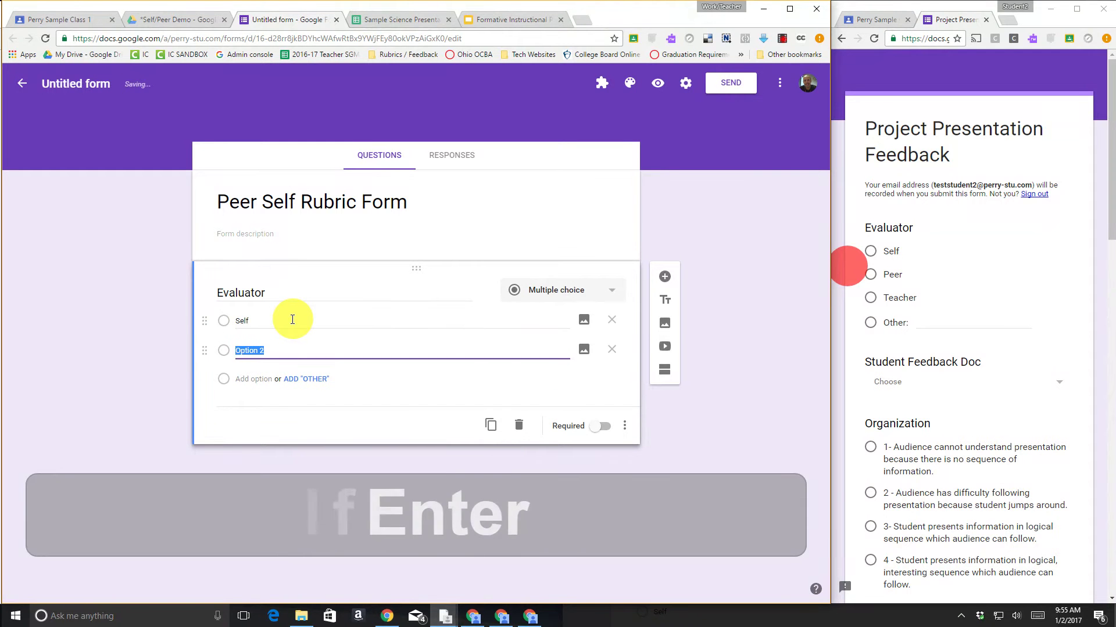
type("Peer")
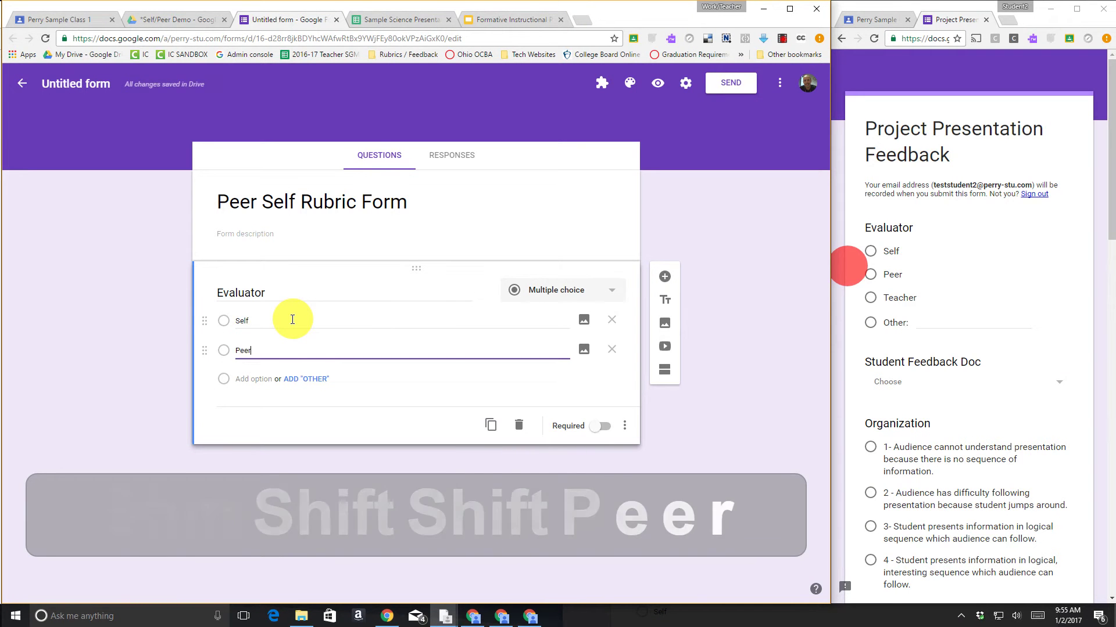
key("Return")
type("Teacher")
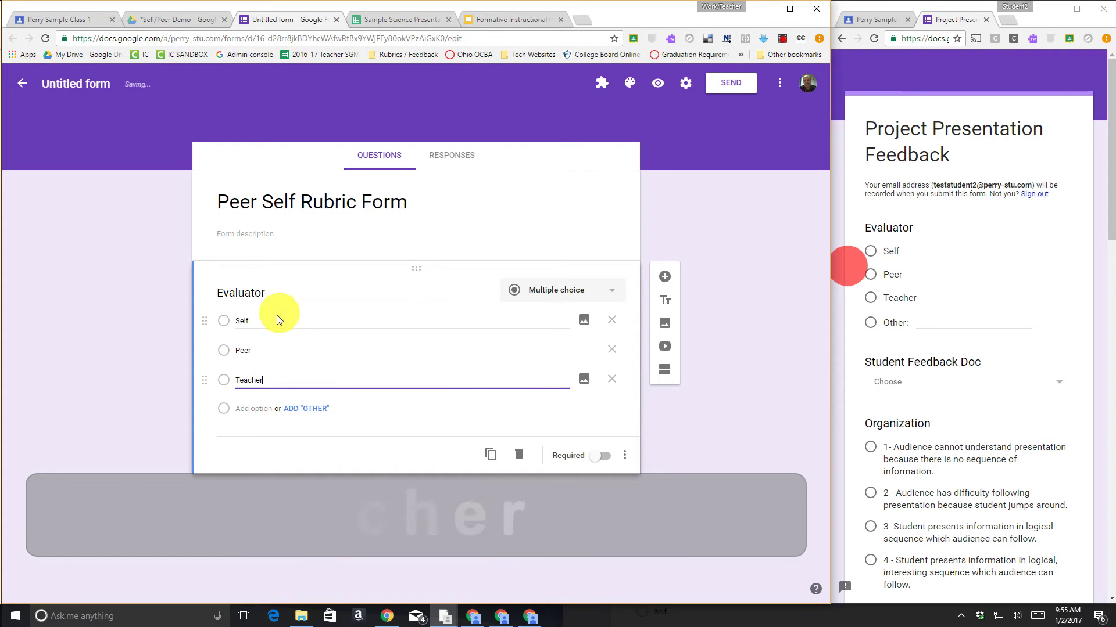
left_click(312, 409)
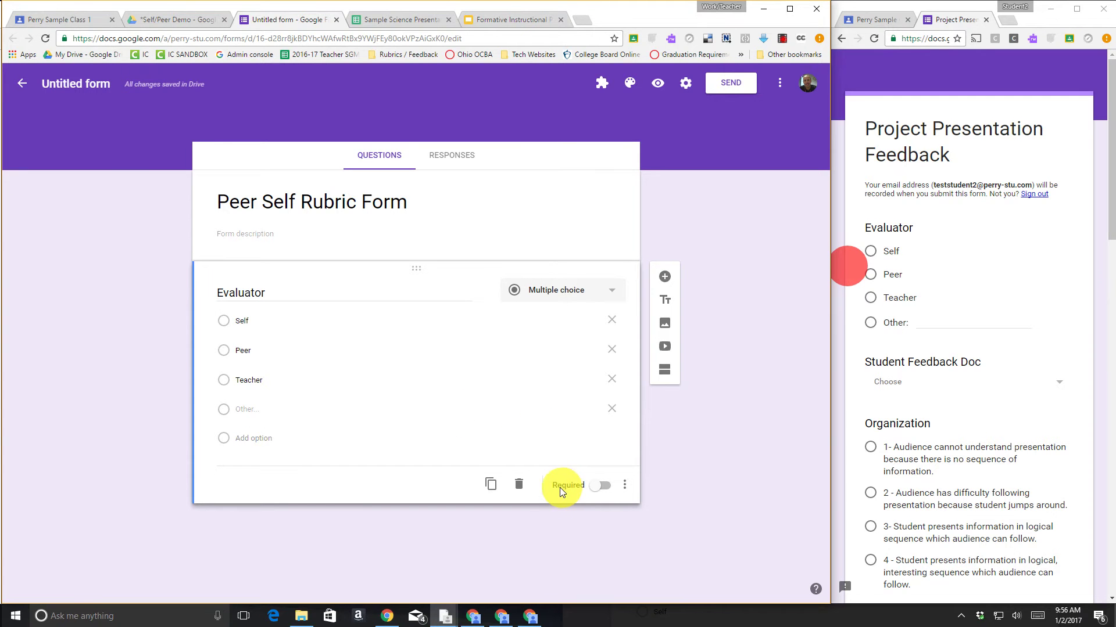
left_click(591, 487)
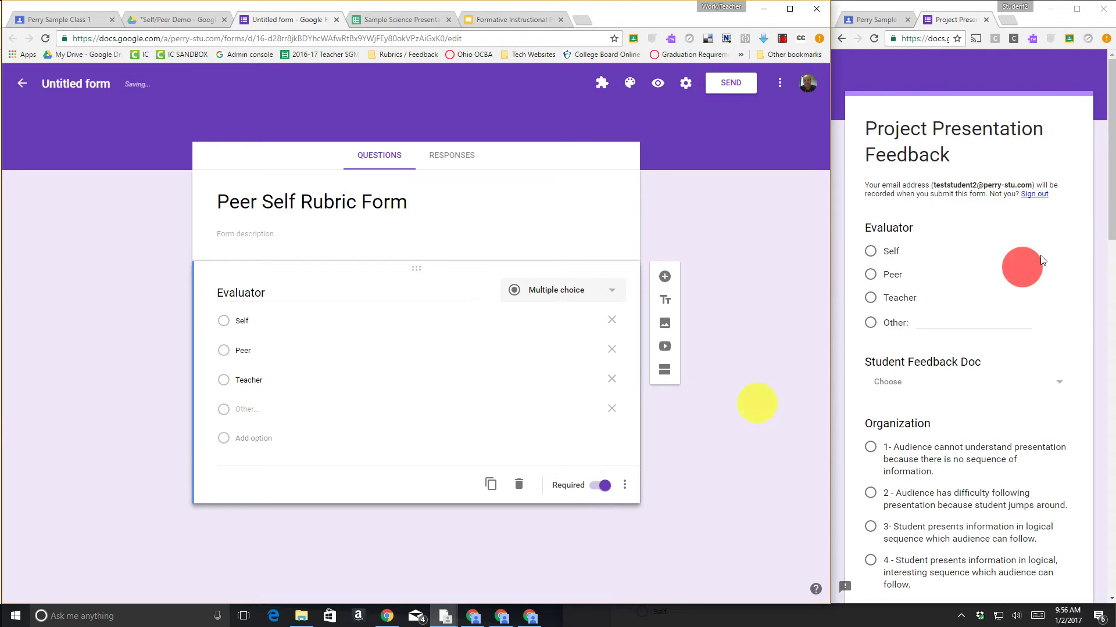
left_click(603, 486)
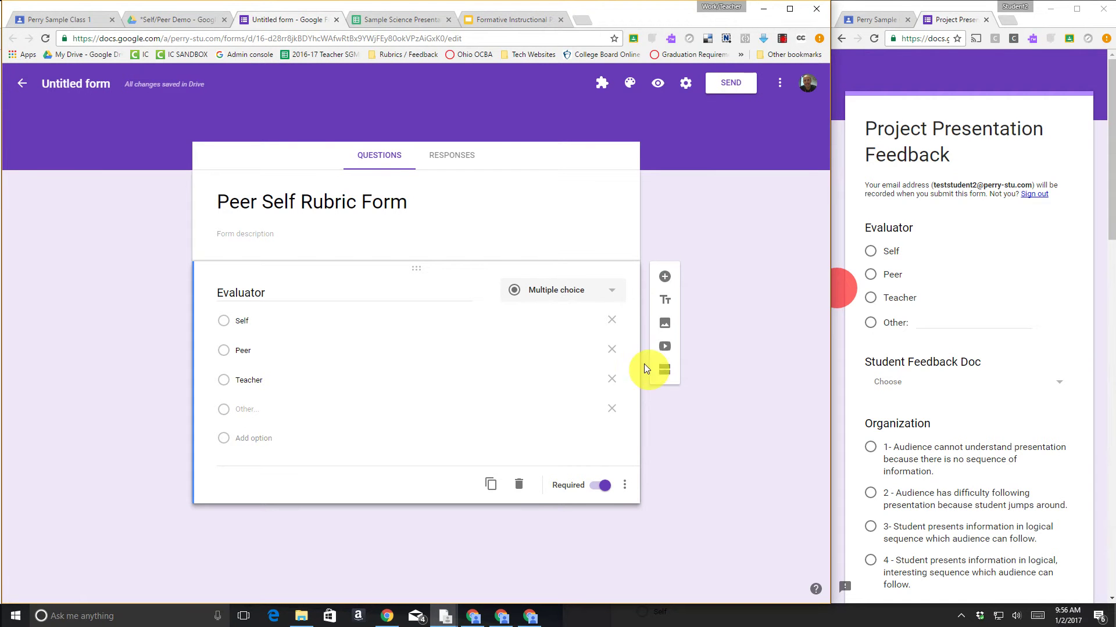
Step: Add a blank question below Evaluator and rename the form's file to match its title, "Peer Self Rubric Form"
left_click(665, 280)
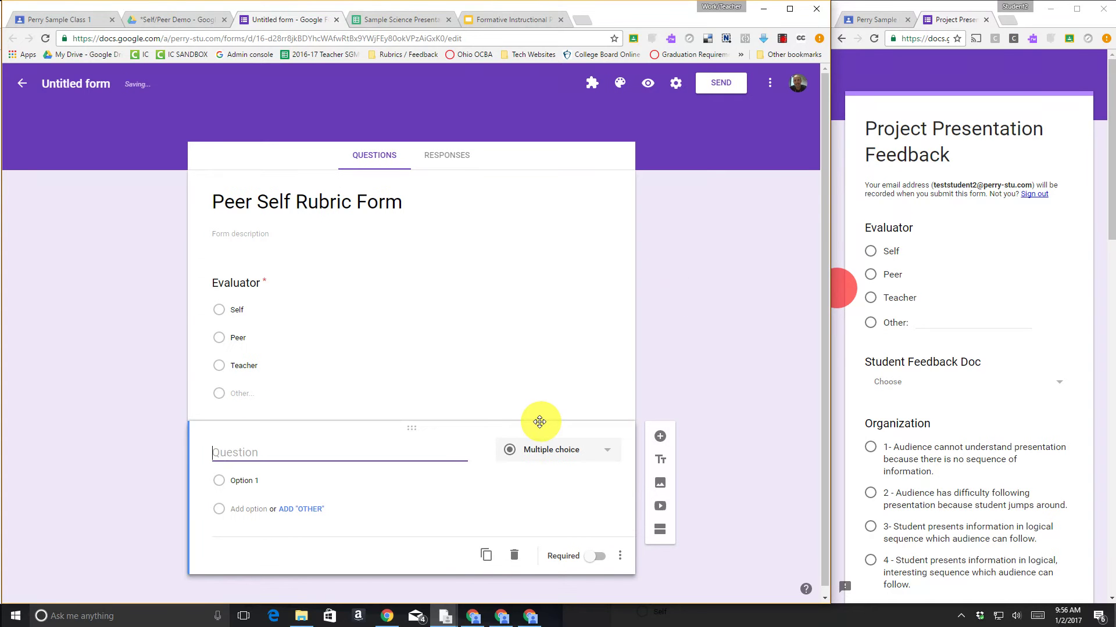
left_click(889, 372)
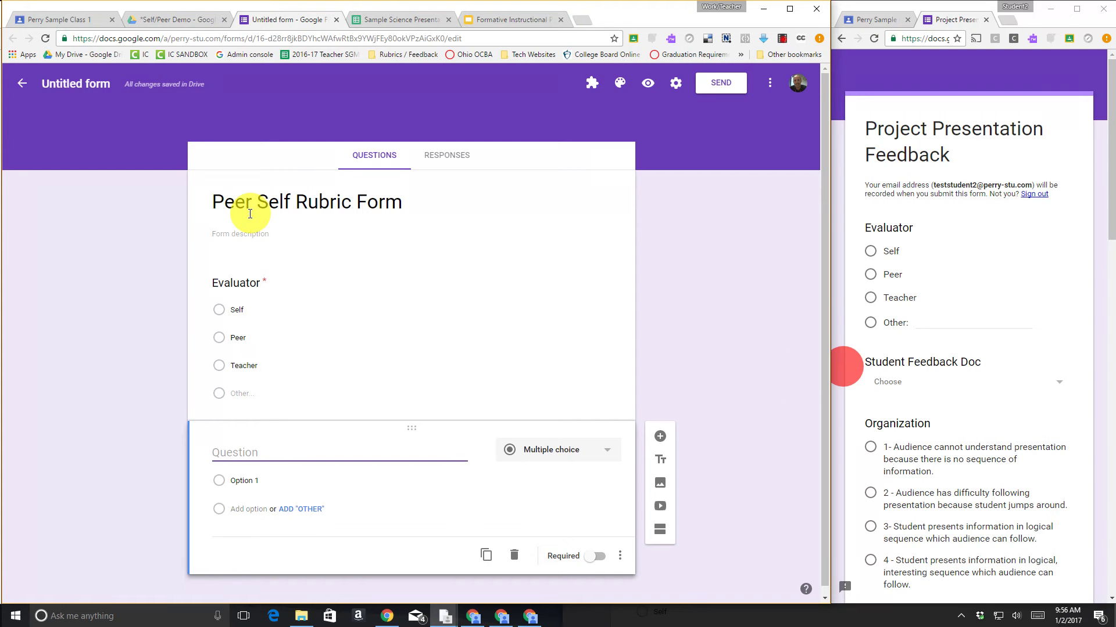
double_click(275, 207)
left_click(197, 20)
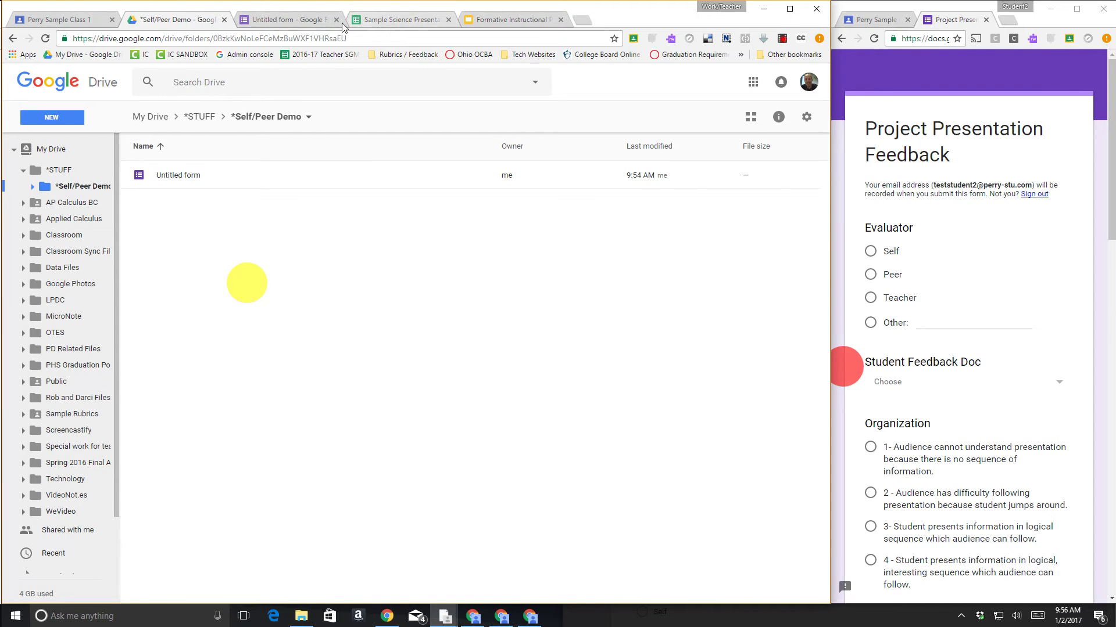
left_click(291, 20)
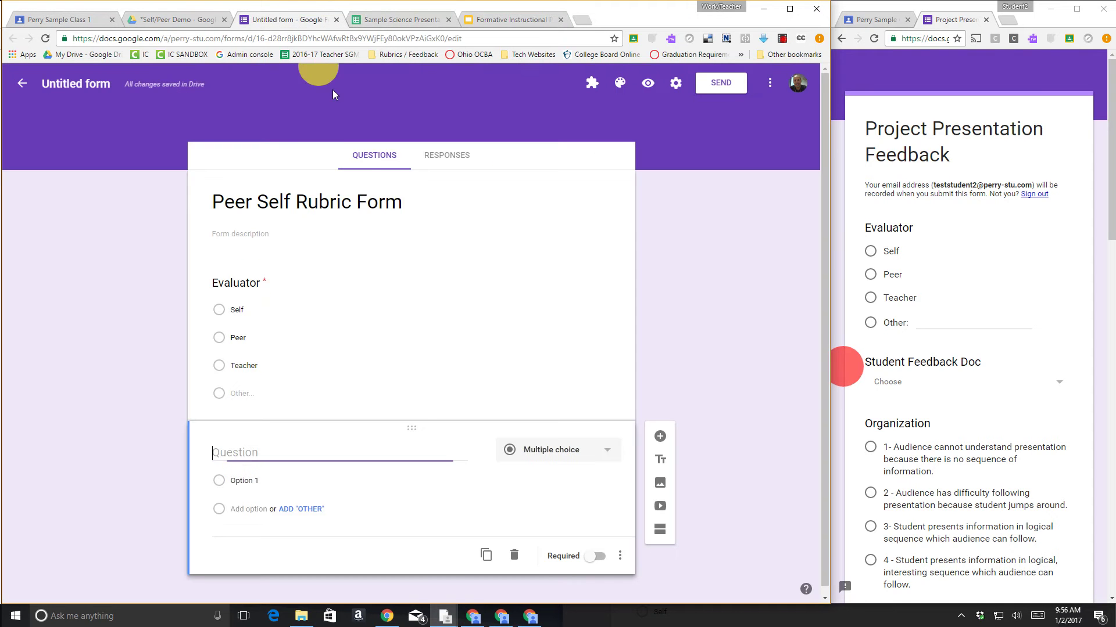
left_click(104, 82)
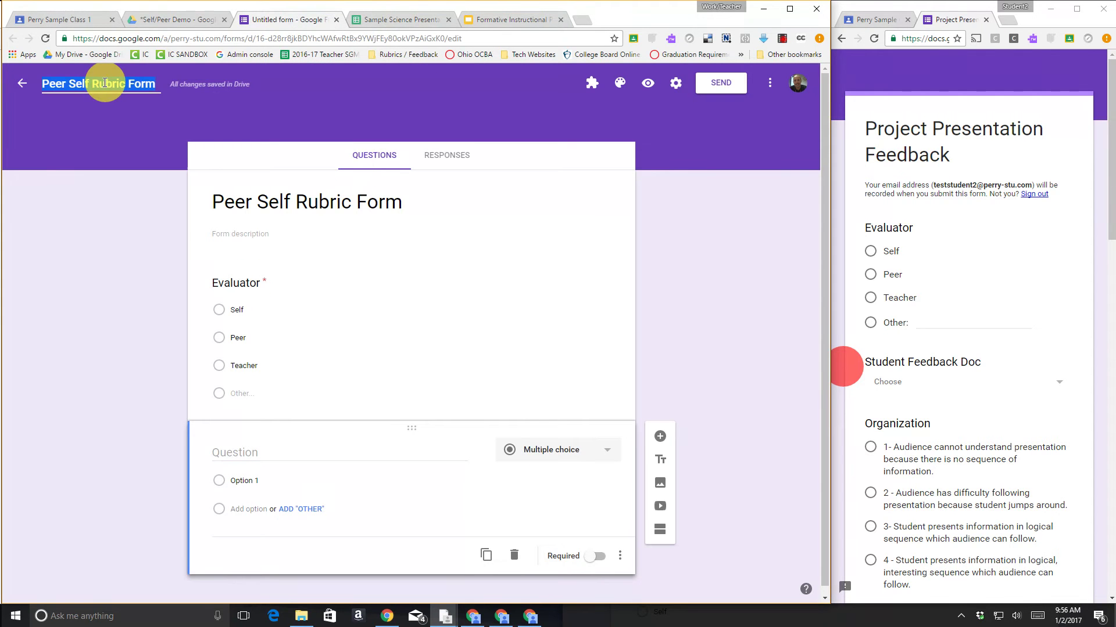
left_click(452, 238)
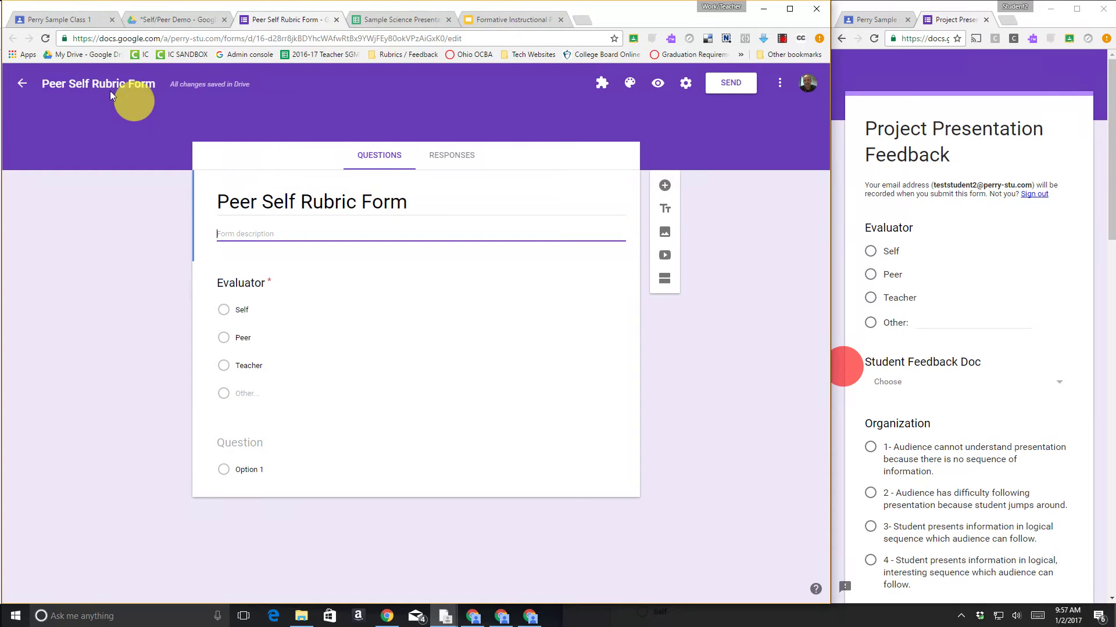
Step: Create a new Google Docs document in the *Self/Peer Demo folder
left_click(198, 22)
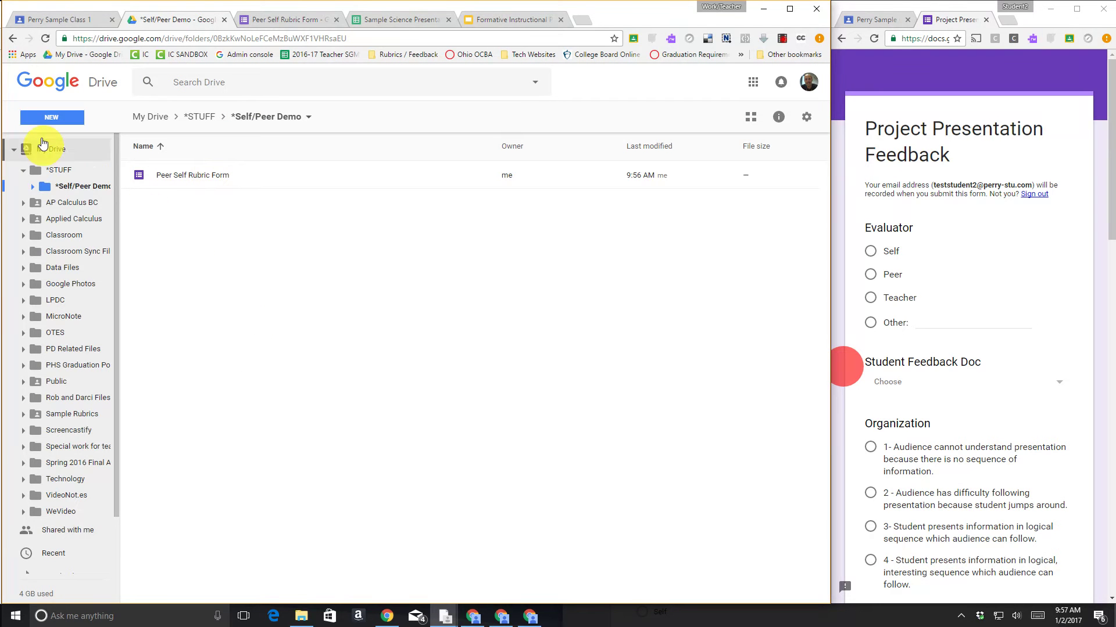
left_click(48, 120)
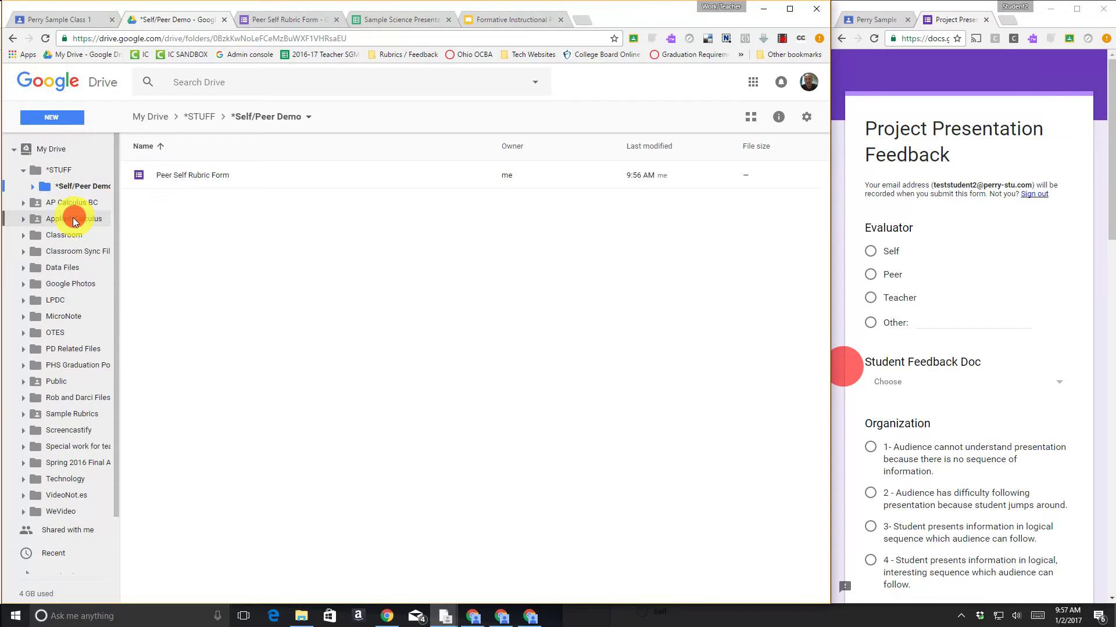
left_click(74, 221)
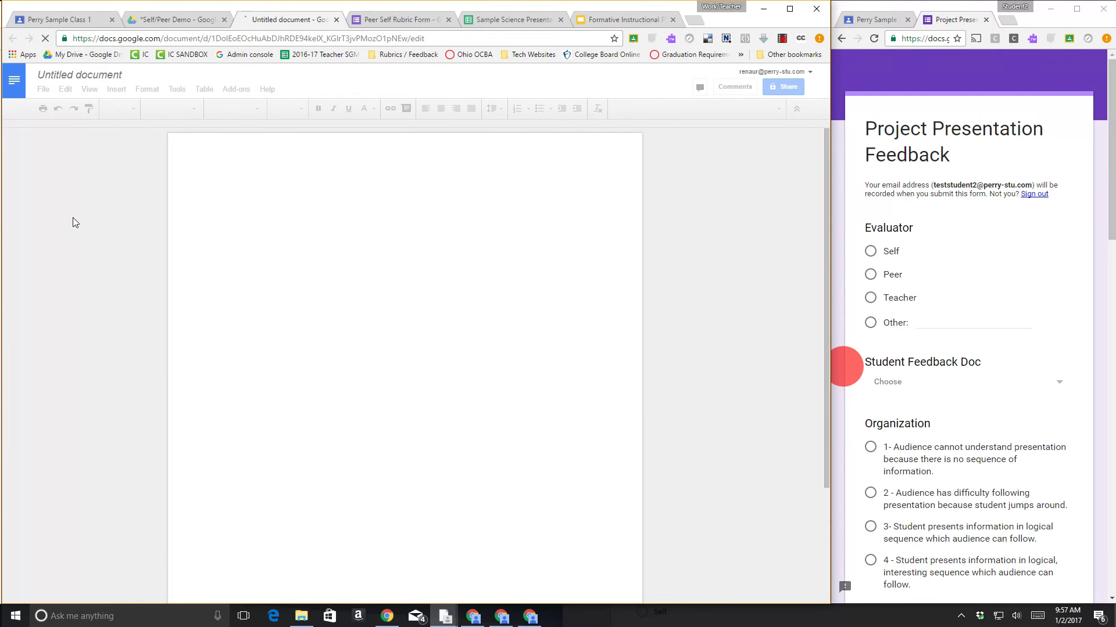
Step: Rename the new document "Doc for Student Feedback" and close it
left_click(74, 221)
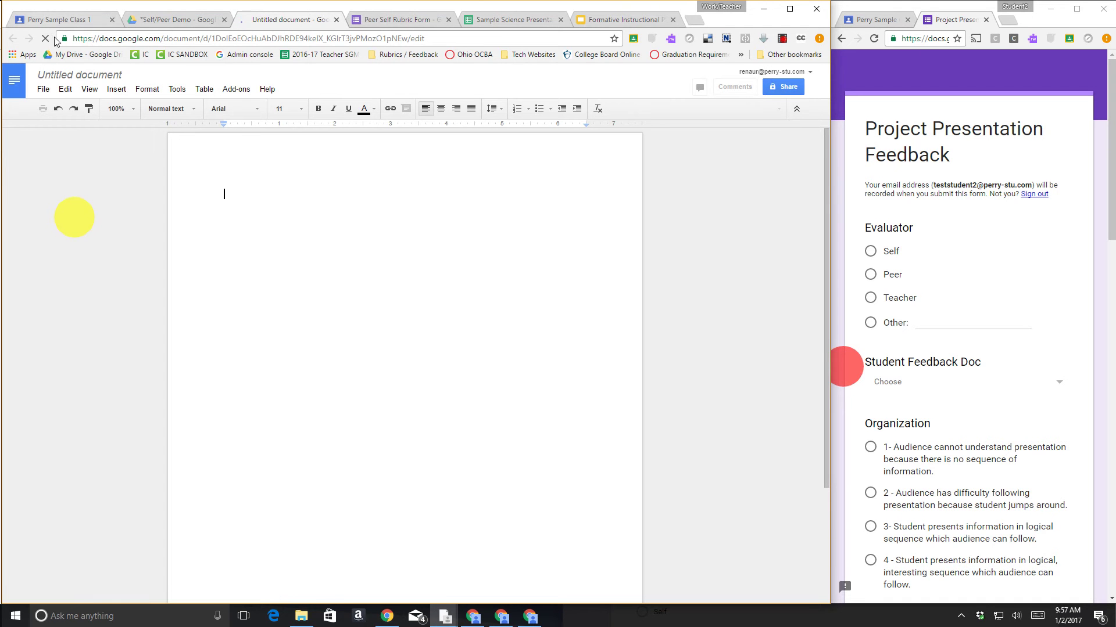
left_click(83, 80)
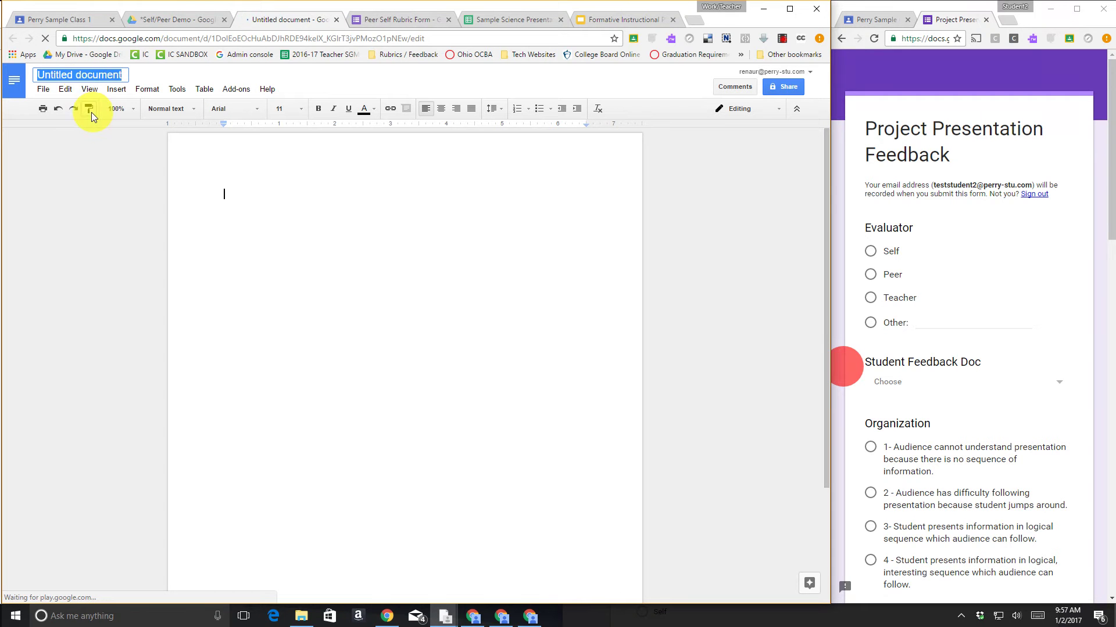
key("shift")
key("shift")
key("shift")
key("shift")
key("shift")
key("shift")
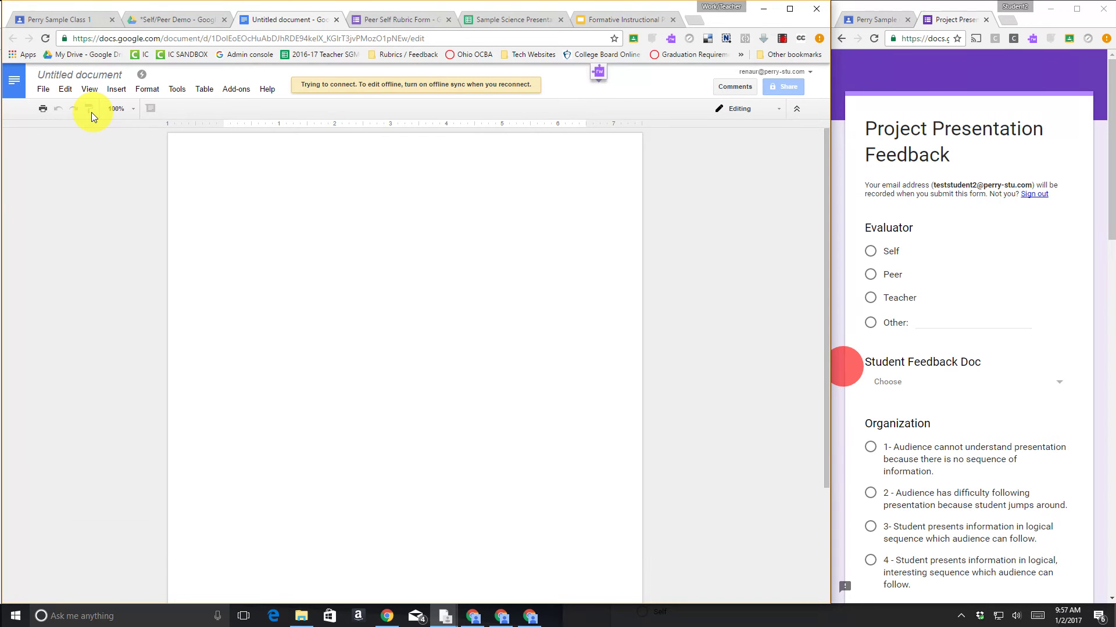
left_click(108, 76)
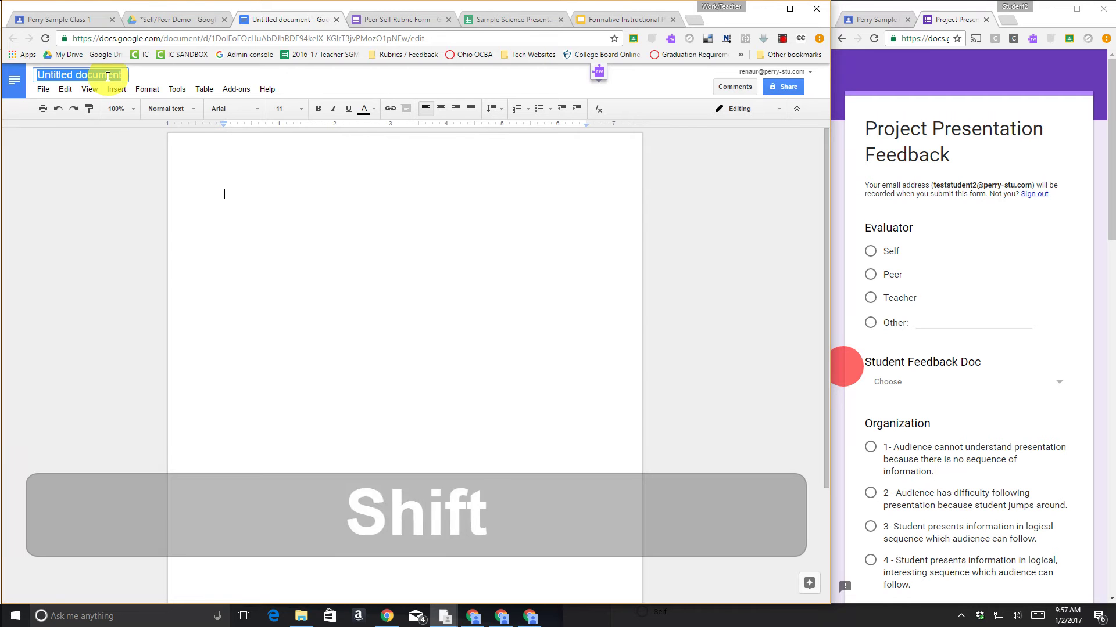
type("Doc for Student Feed")
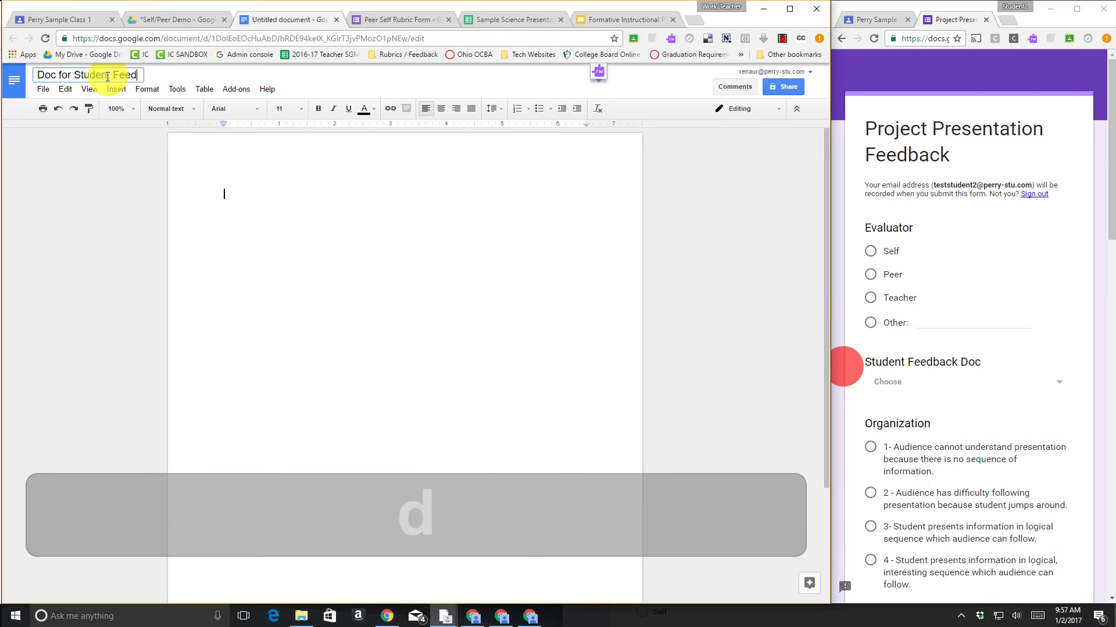
type("back")
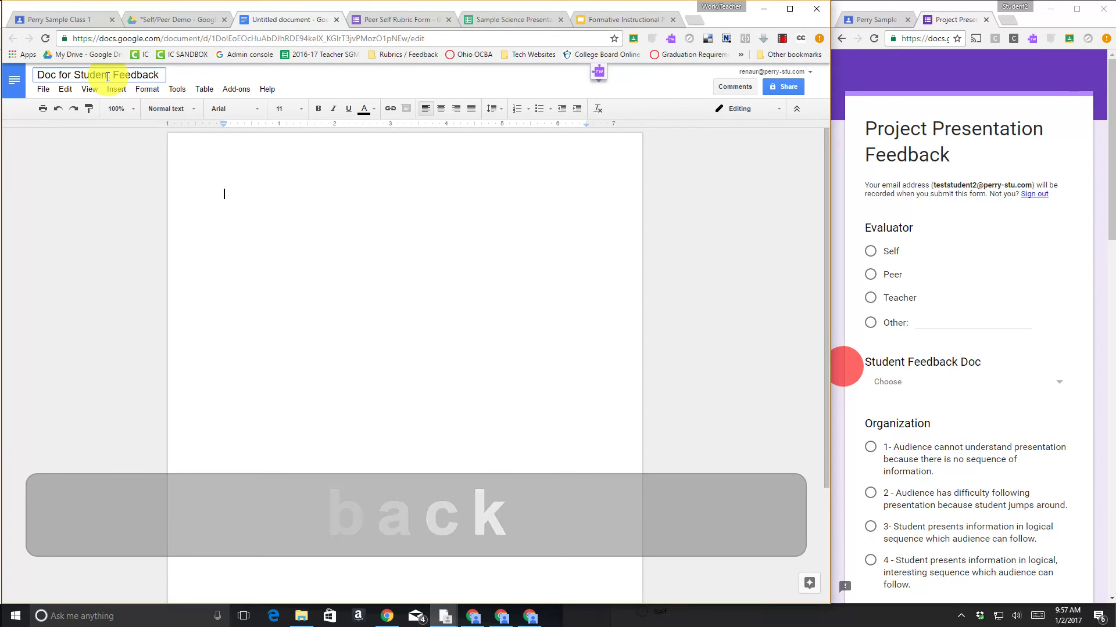
left_click(259, 210)
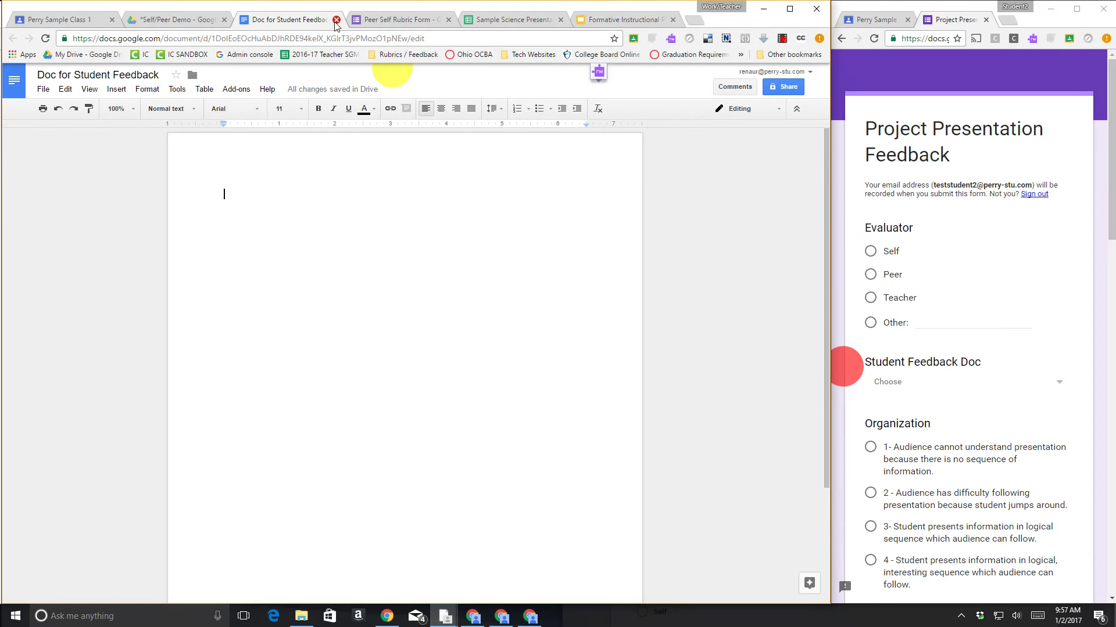
left_click(336, 21)
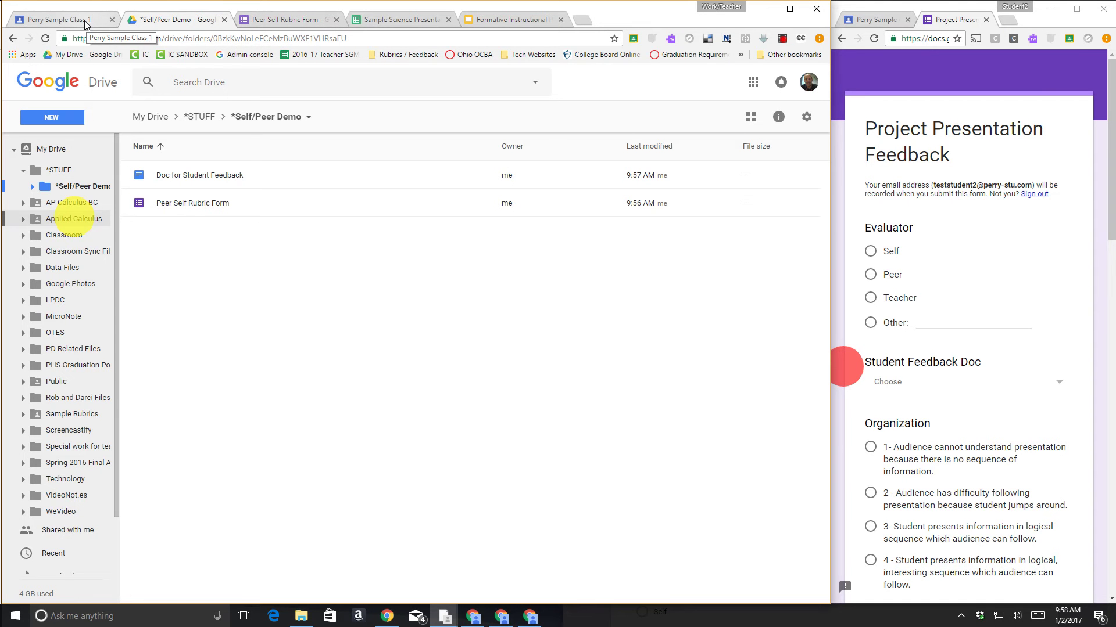
Step: Review the Perry Sample Class stream and expand the Student Feedback Doc choices in the student's Project Presentation Feedback form
left_click(275, 24)
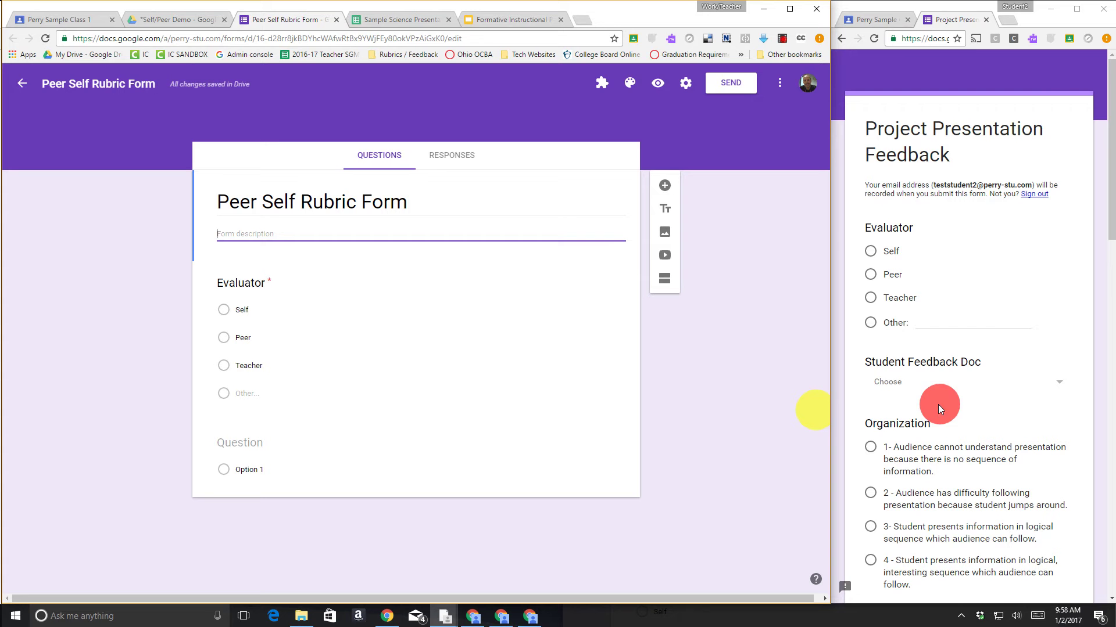
left_click(76, 21)
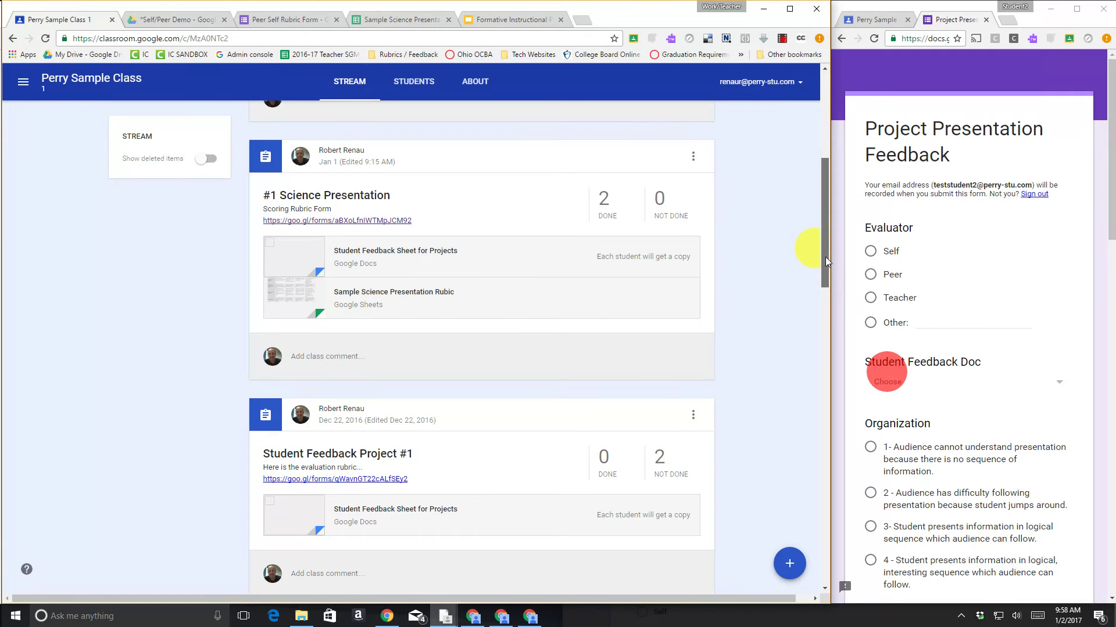
left_click_drag(825, 257, 823, 209)
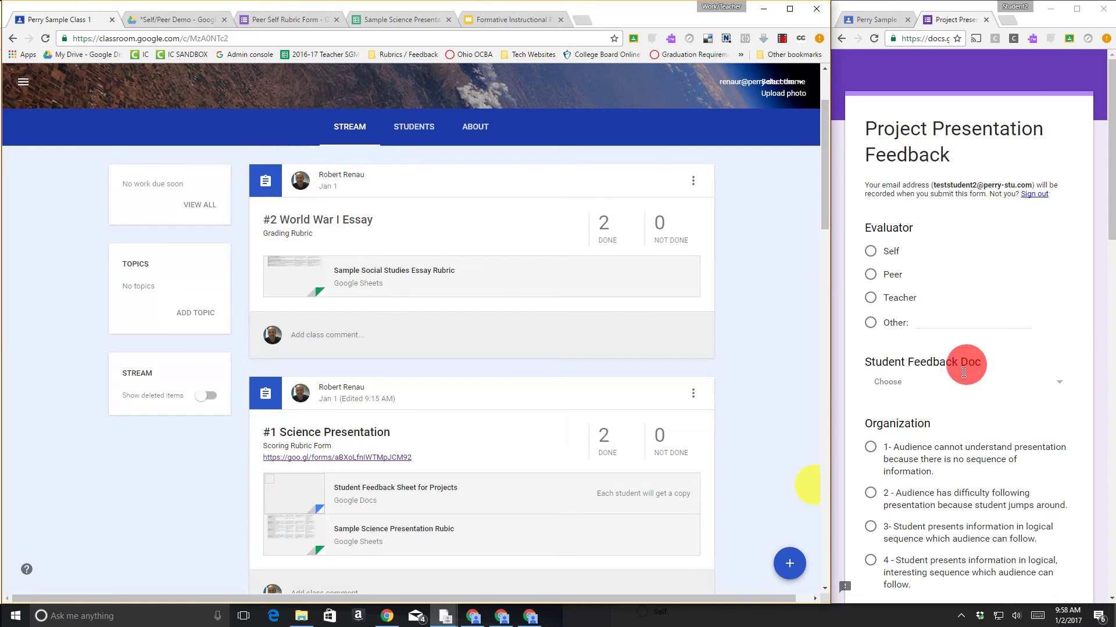
left_click(950, 396)
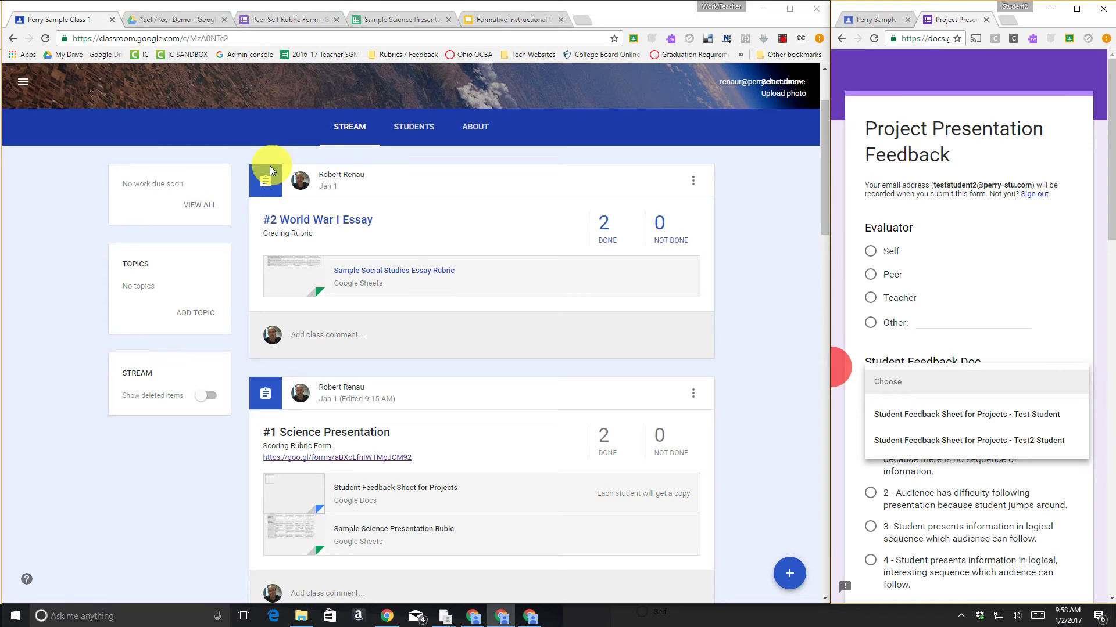
Step: Start a new assignment in the Perry Sample Class stream
left_click(801, 40)
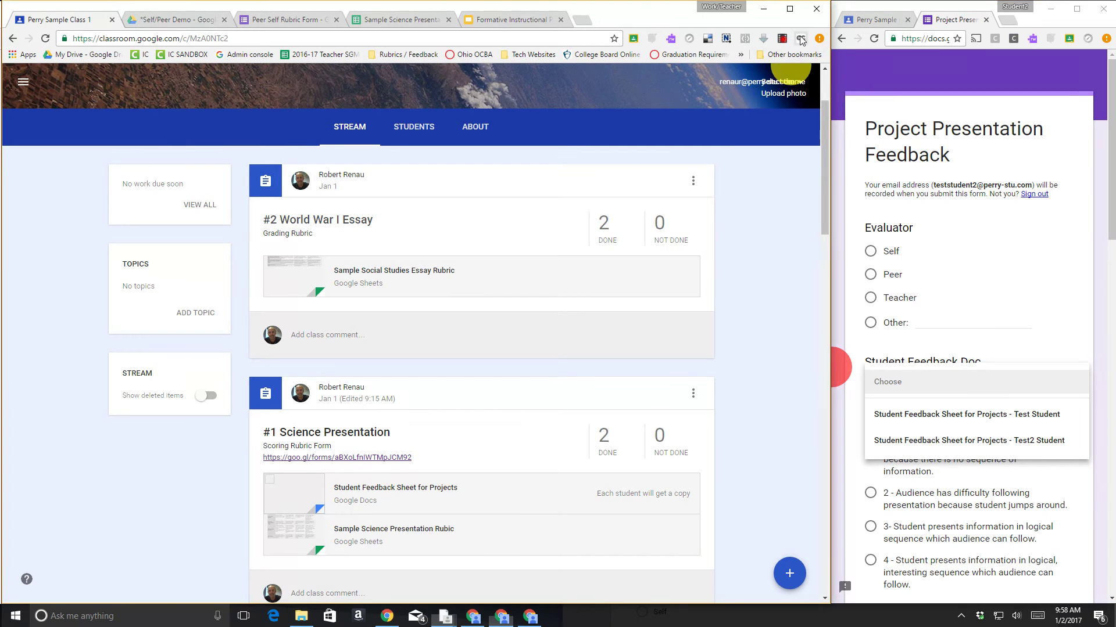
left_click(760, 75)
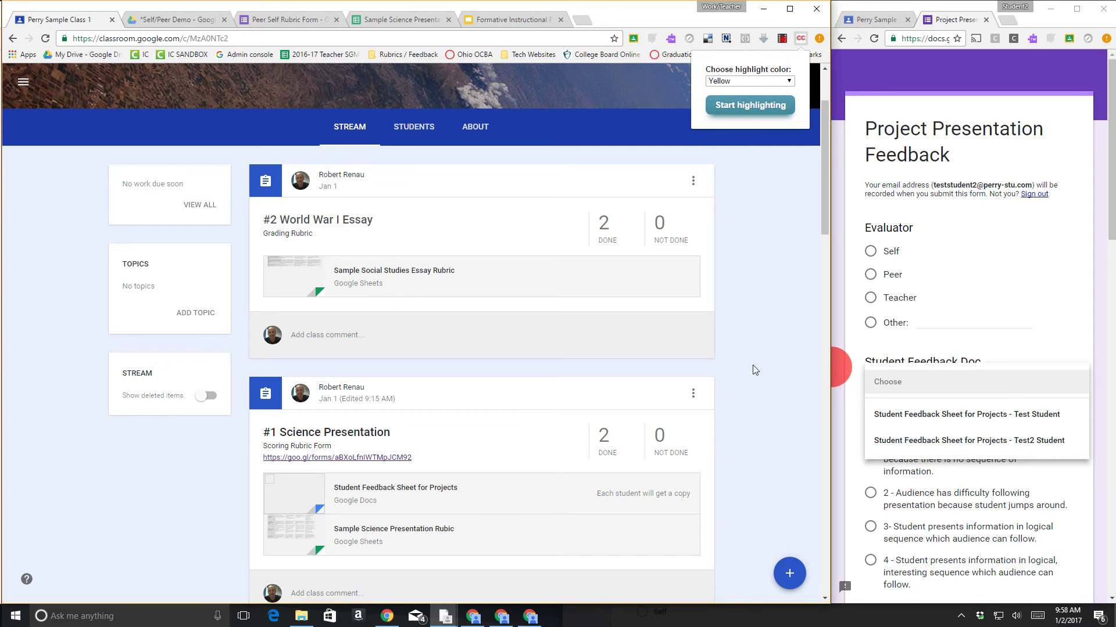
left_click(788, 576)
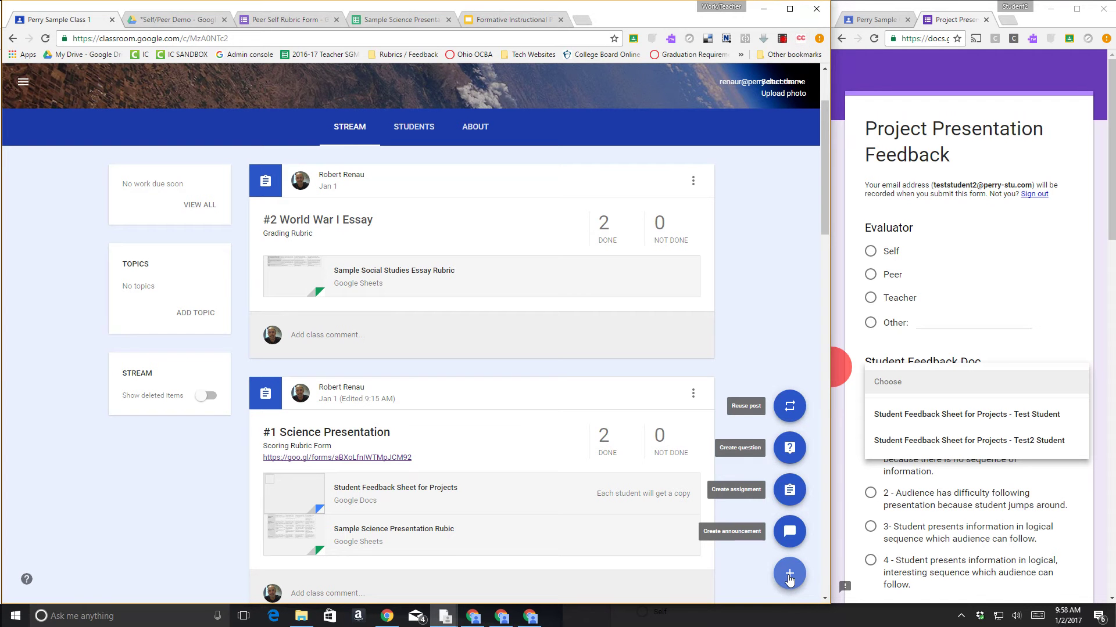
left_click(789, 490)
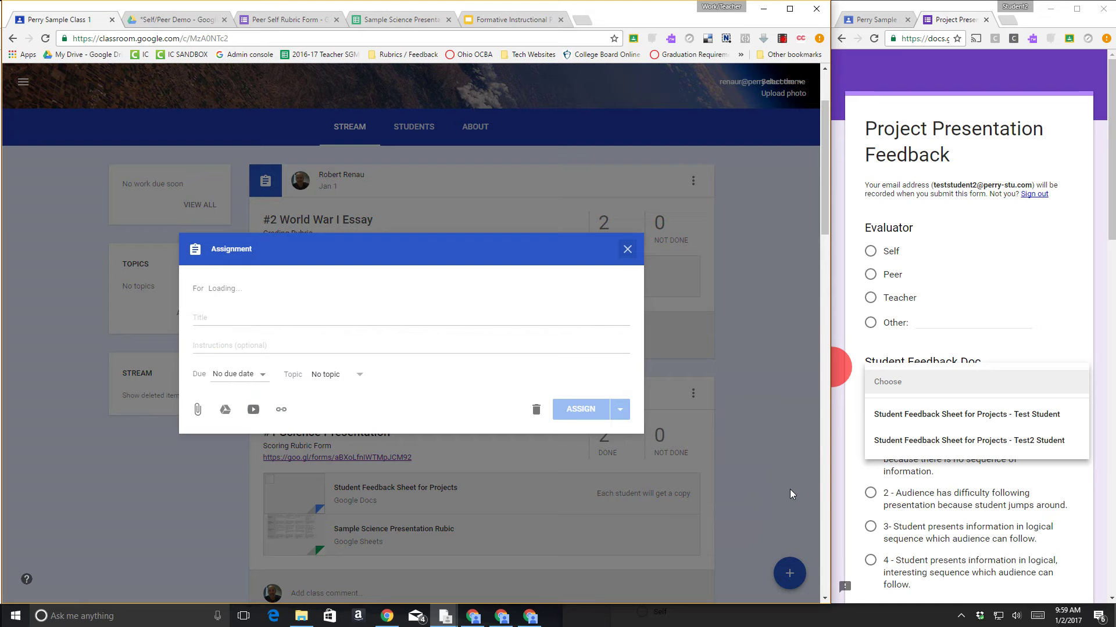
left_click(800, 38)
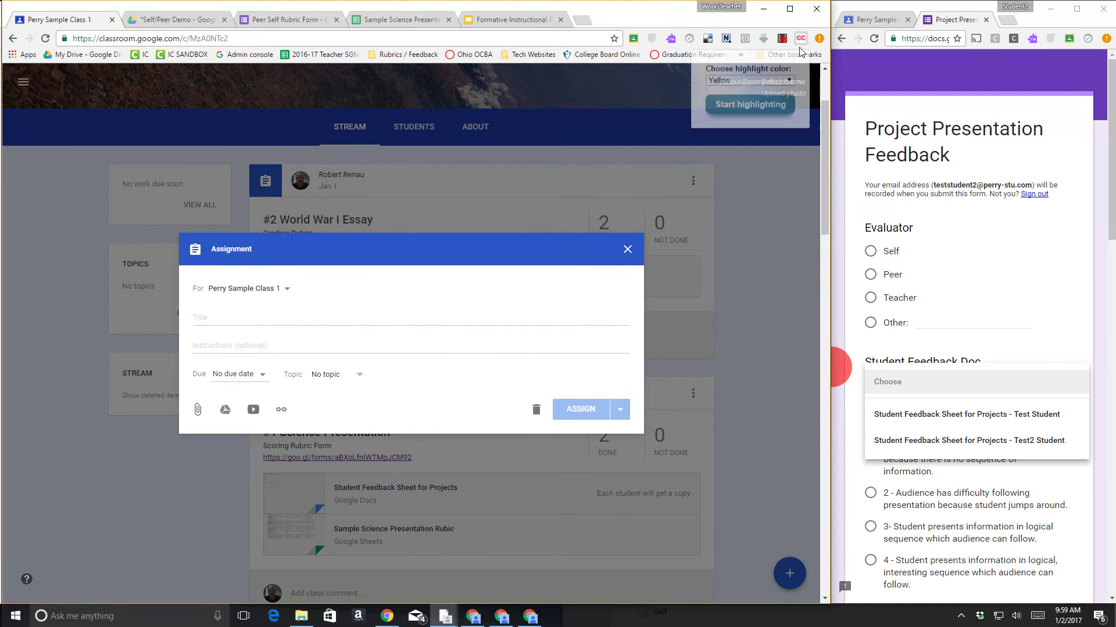
left_click(742, 118)
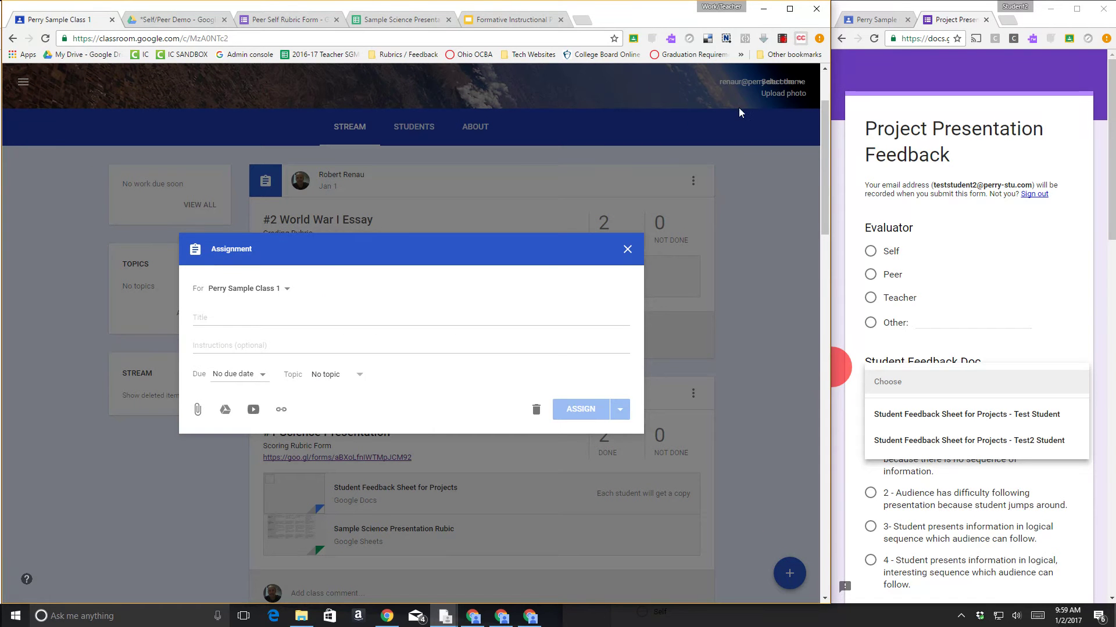
Step: Title the assignment "#3 Science Presentation Demo"
left_click(320, 318)
key("shift")
key("shift")
key("shift")
key("shift")
key("shift")
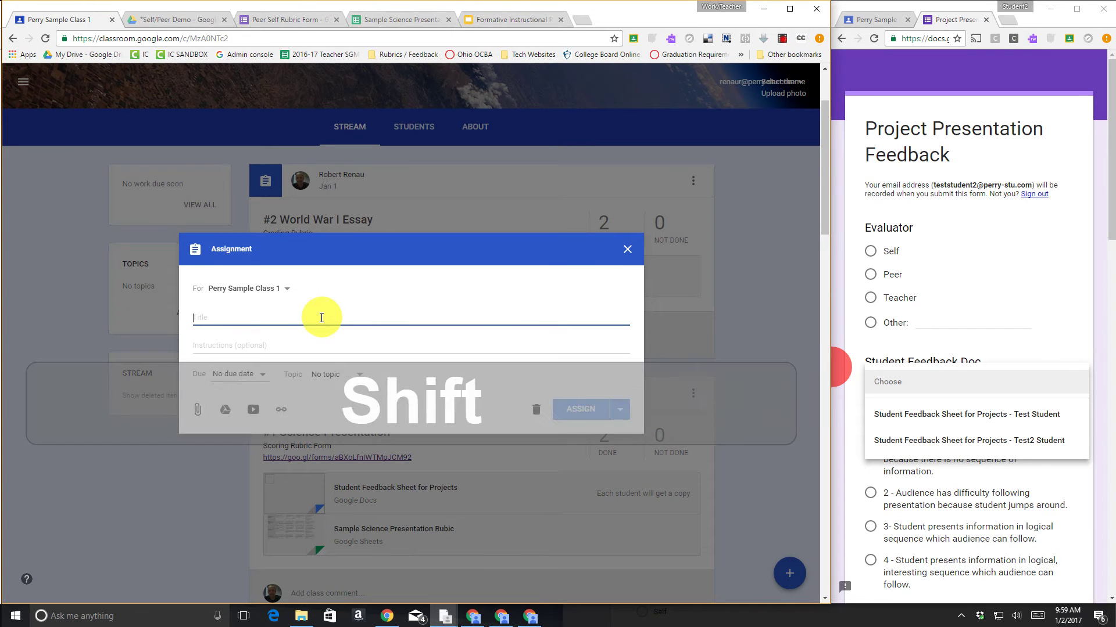
type("#")
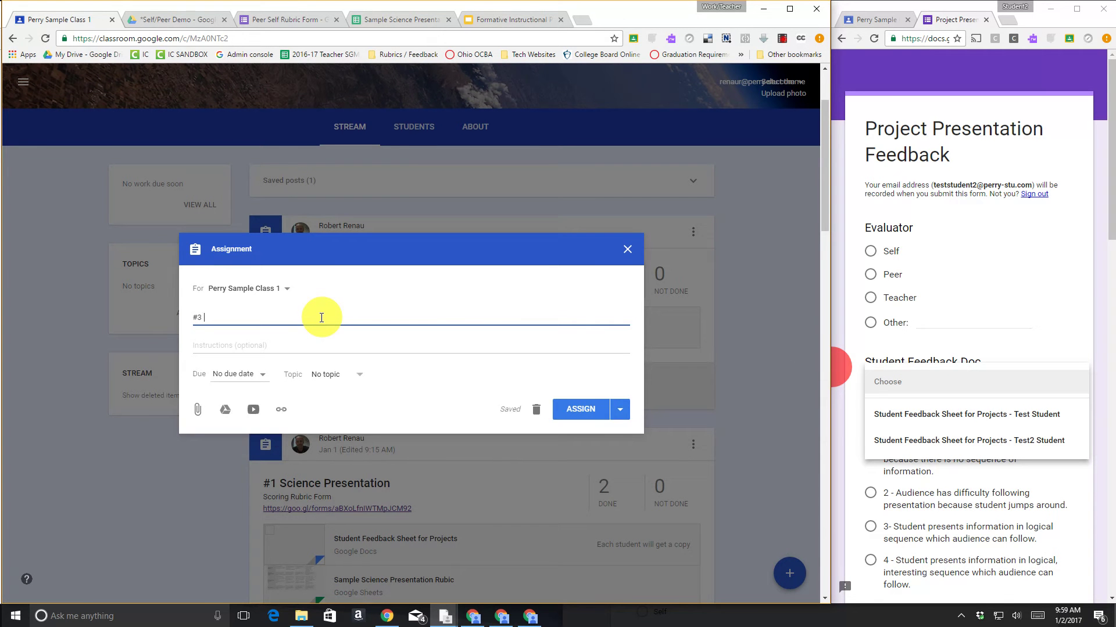
type("3 ")
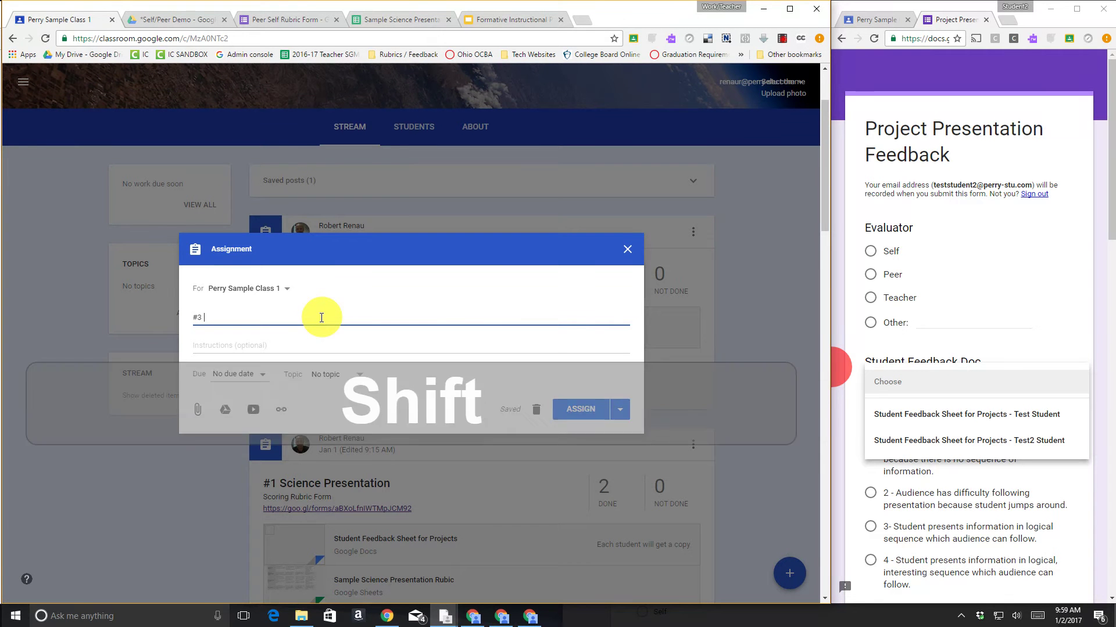
type("Science Presentation")
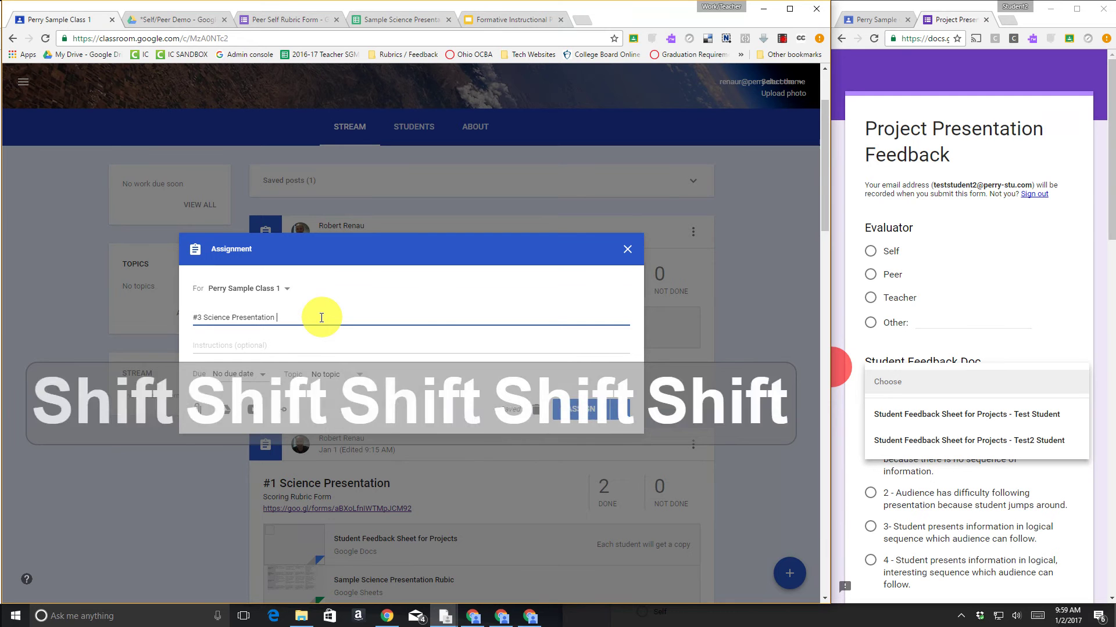
type(" DEmo")
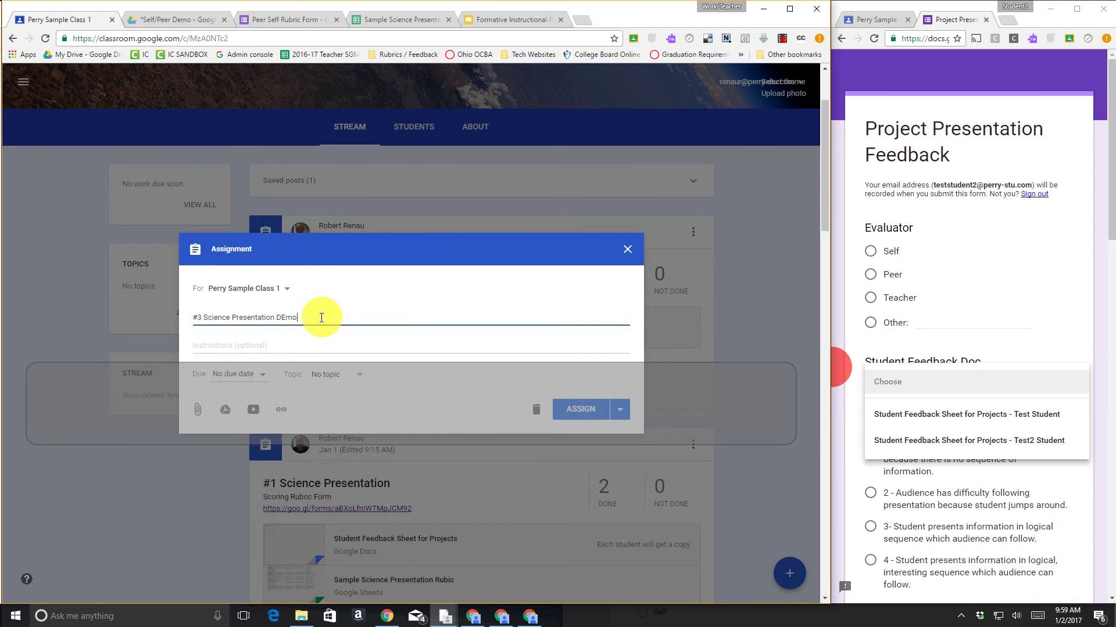
key("BackSpace")
key("BackSpace")
key("BackSpace")
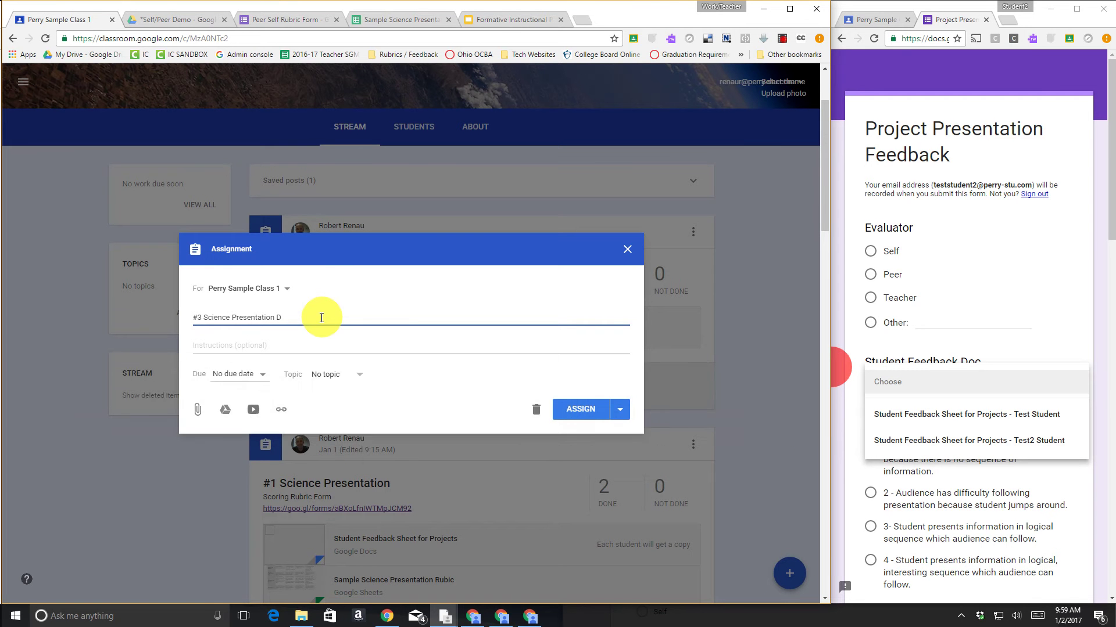
type("emo")
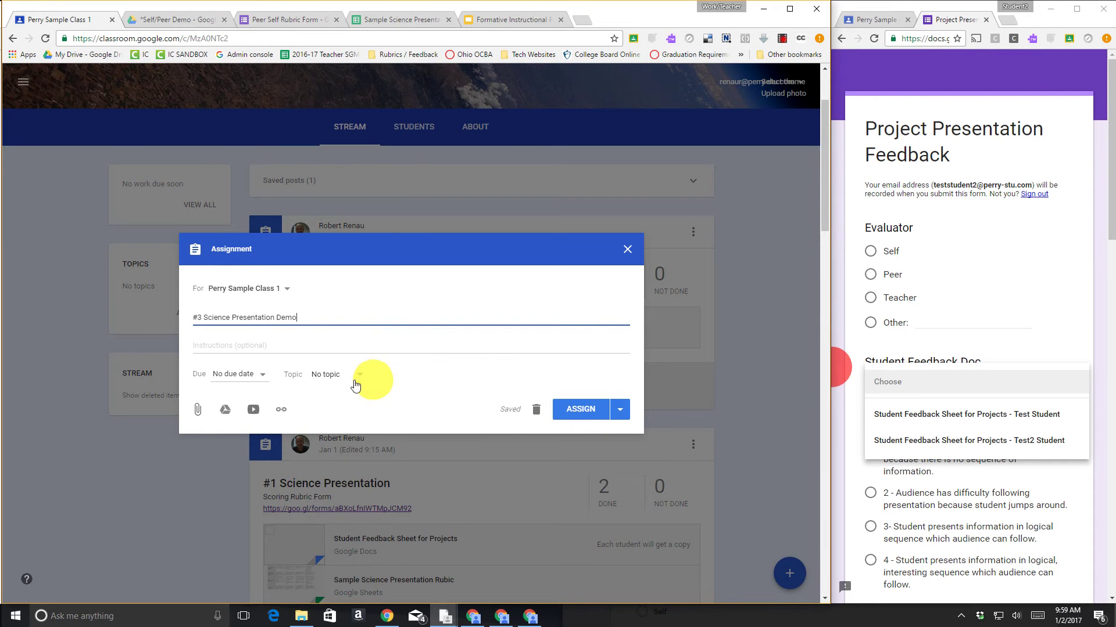
Step: Attach Doc for Student Feedback from Google Drive with a copy made for each student, and post the assignment
left_click(226, 411)
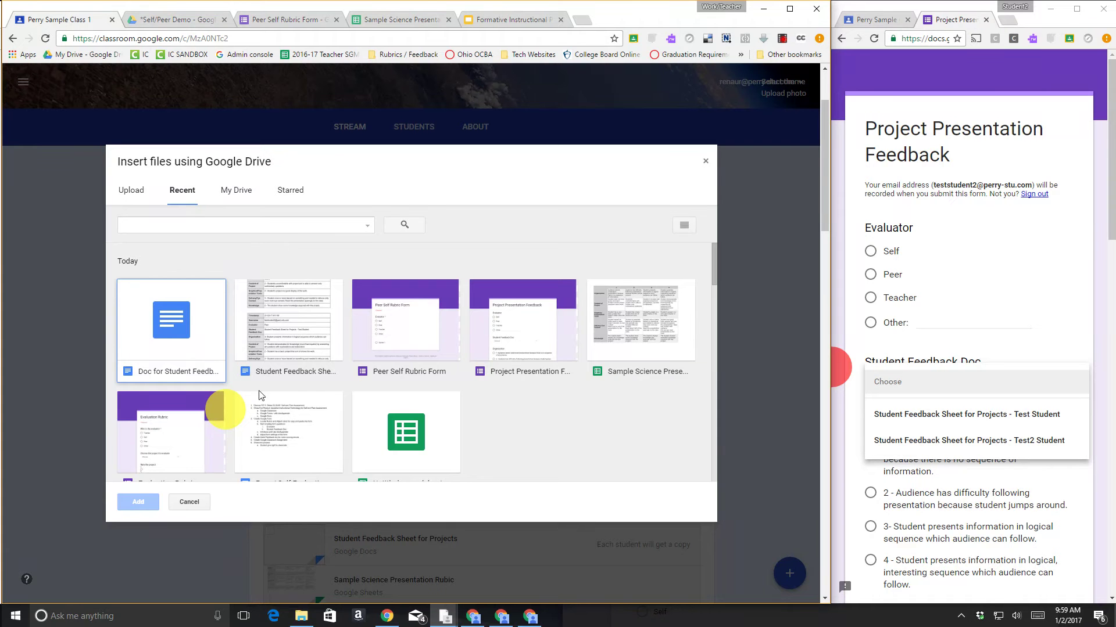
left_click(172, 326)
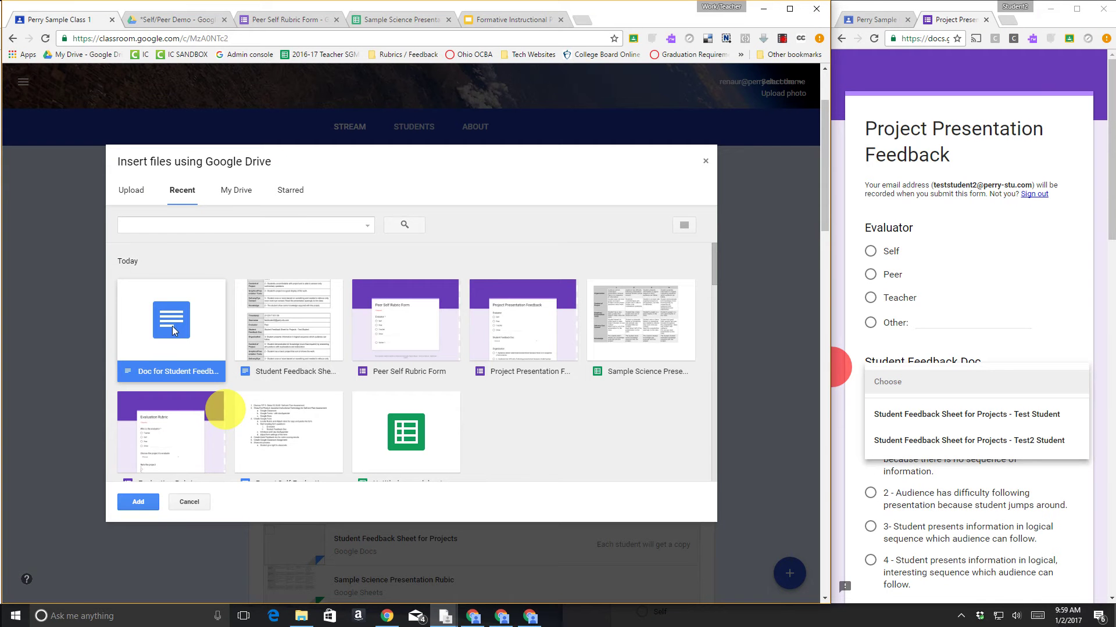
left_click(143, 504)
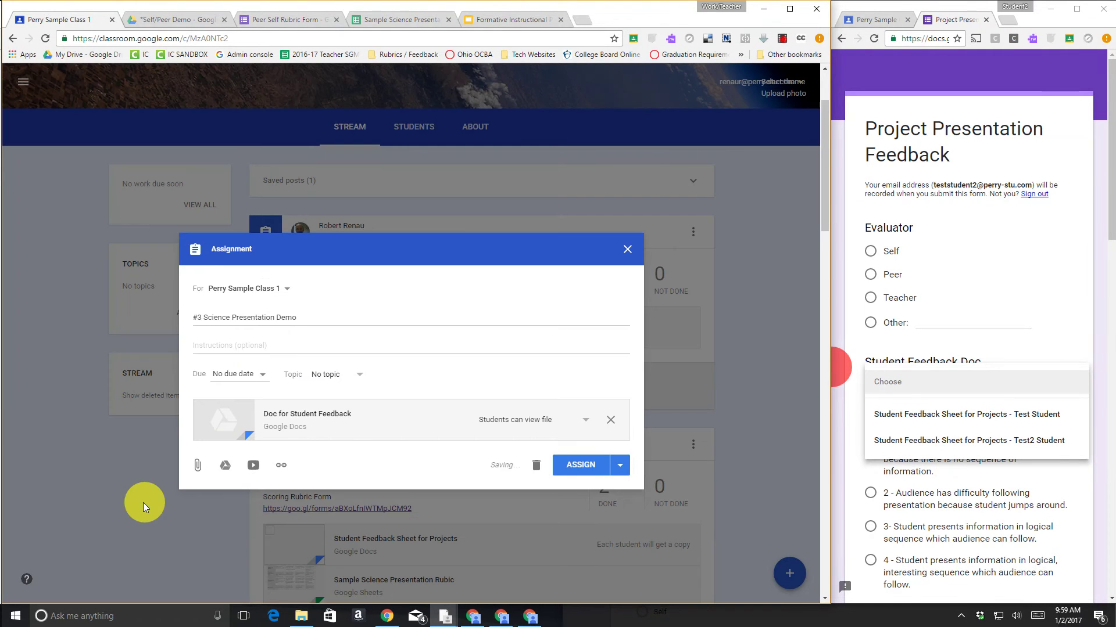
left_click(556, 425)
left_click(557, 465)
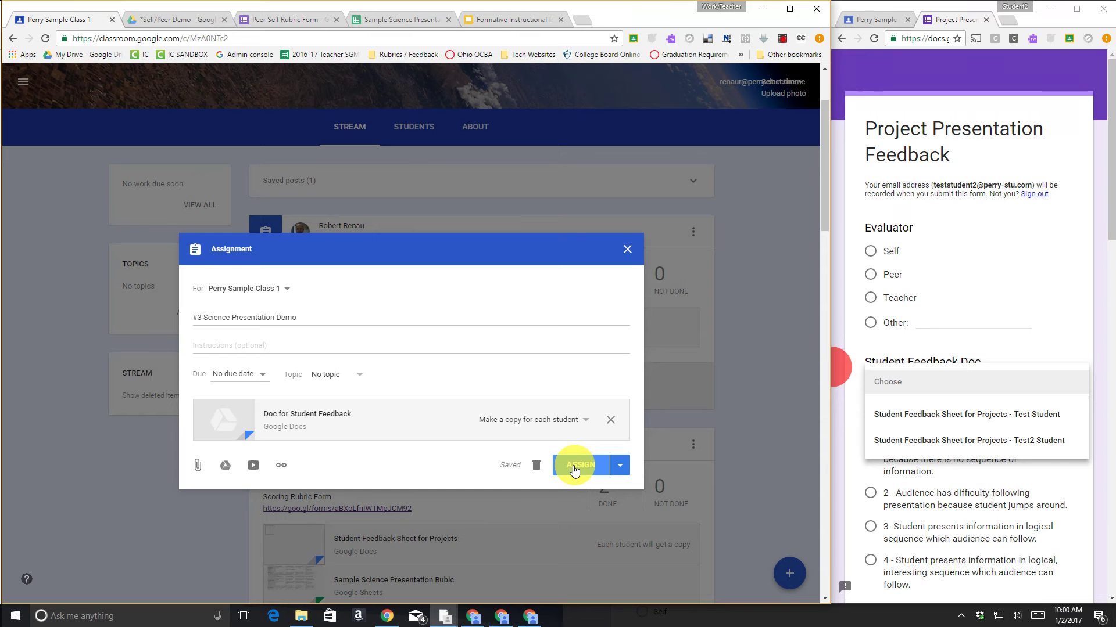
left_click(574, 468)
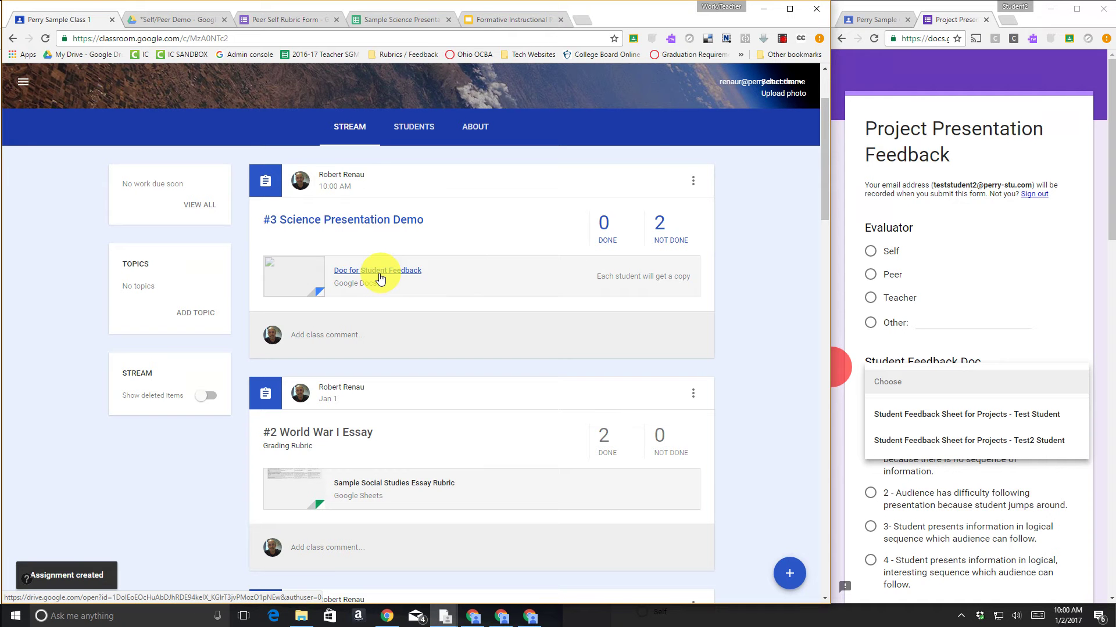
Step: Reload the class stream in the student's window and open the #3 Science Presentation Demo assignment
left_click(887, 22)
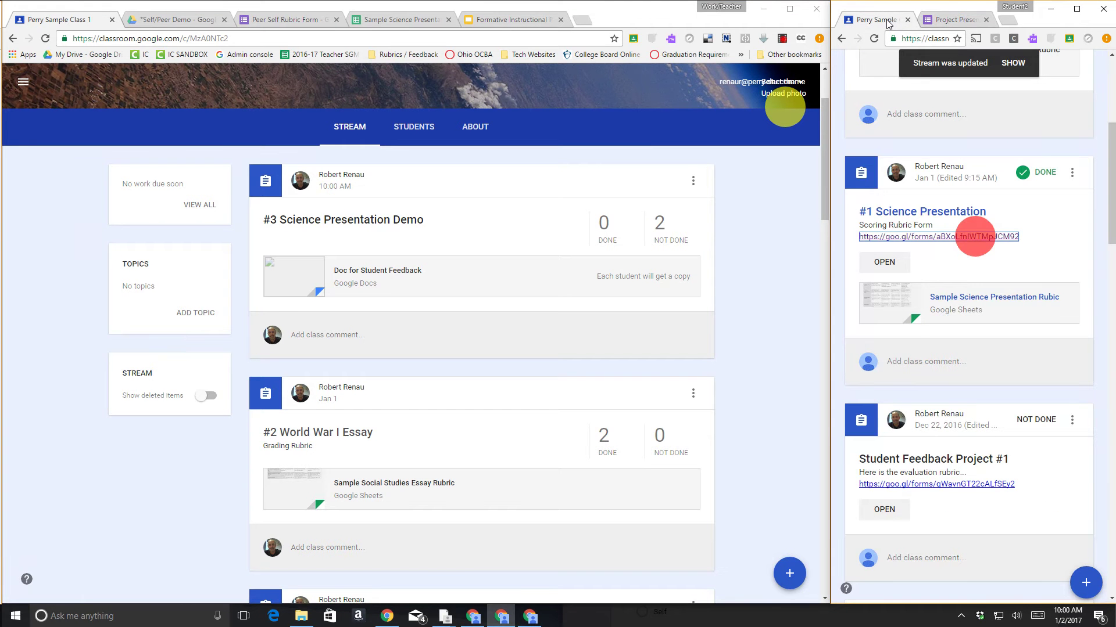
left_click(874, 39)
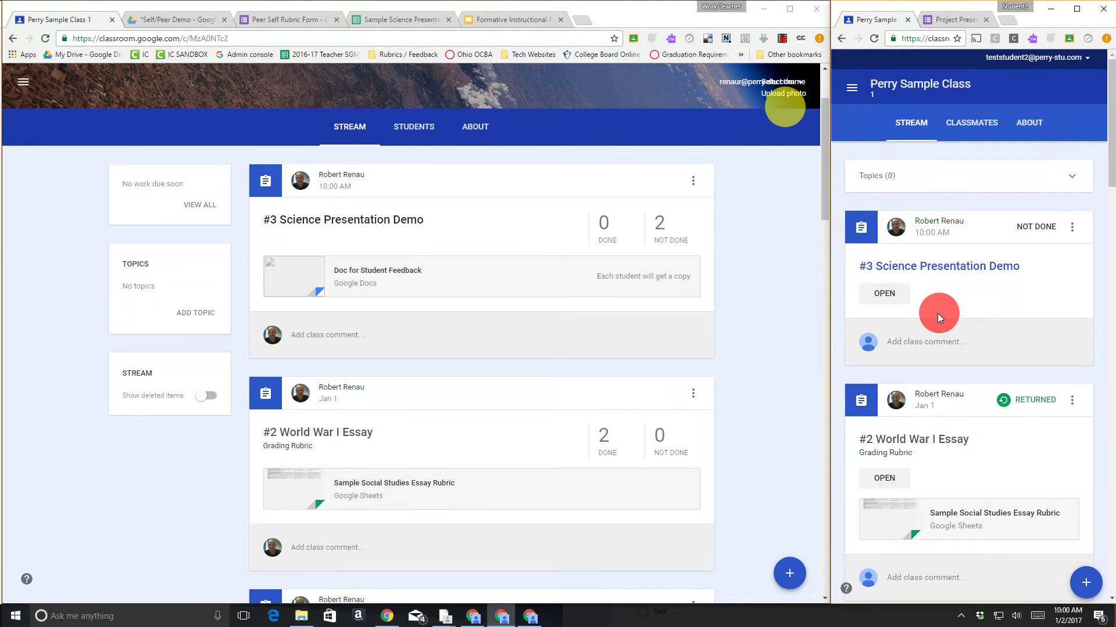
left_click(952, 268)
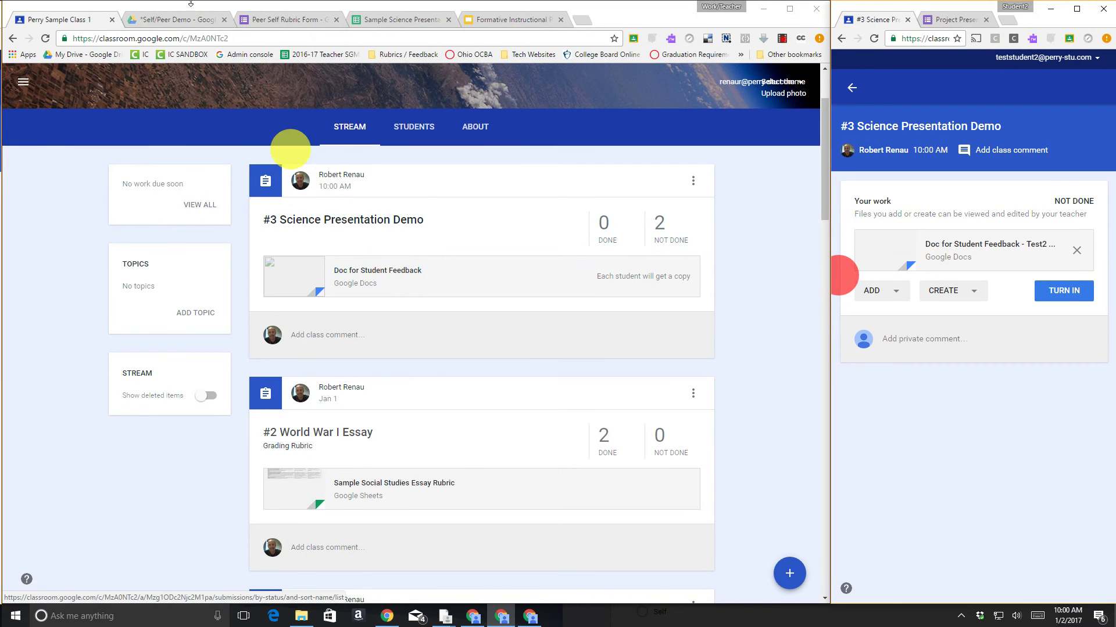
Step: Return to the Peer Self Rubric Form editor in the teacher's browser and maximize its window
left_click(273, 21)
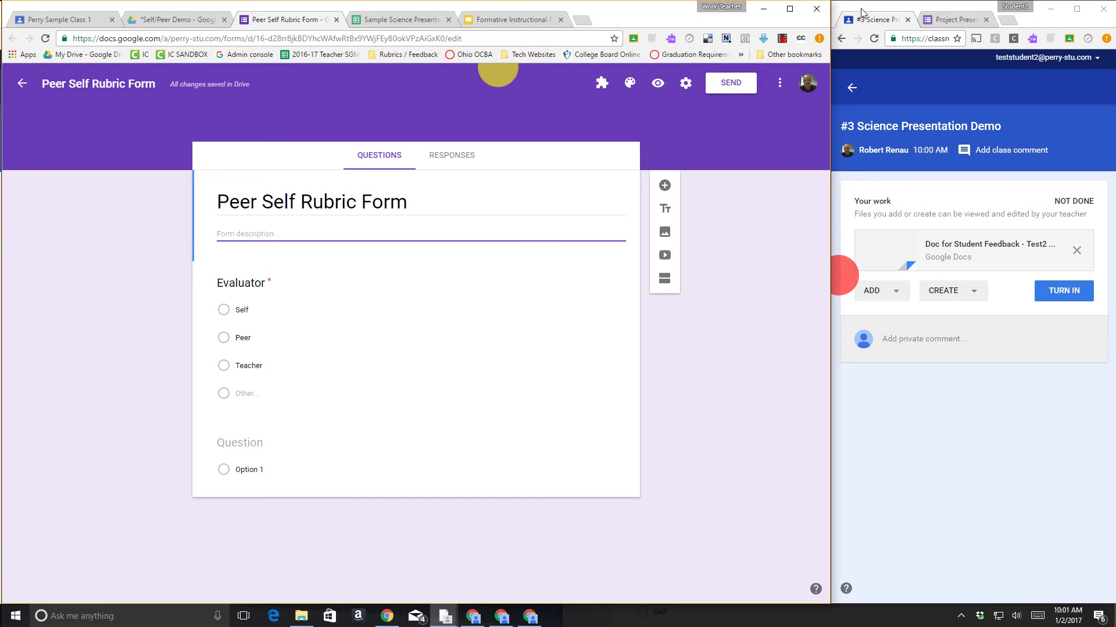
left_click(790, 10)
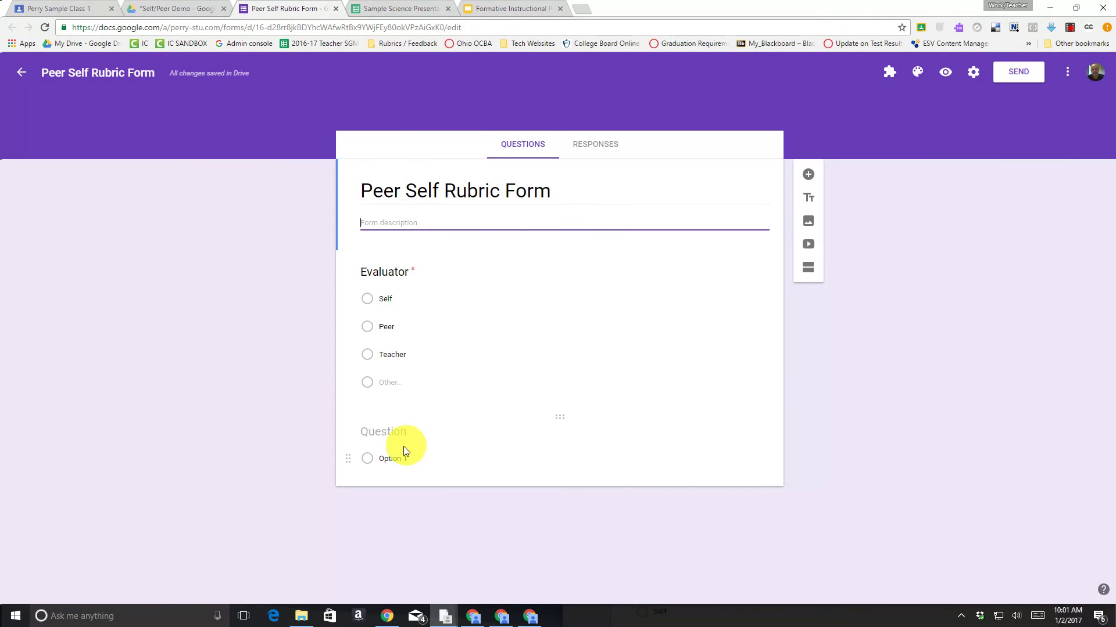
Step: Show the Project Presentation Feedback form in the second student's window and widen the teacher's restored form editor window beside it
left_click(1076, 10)
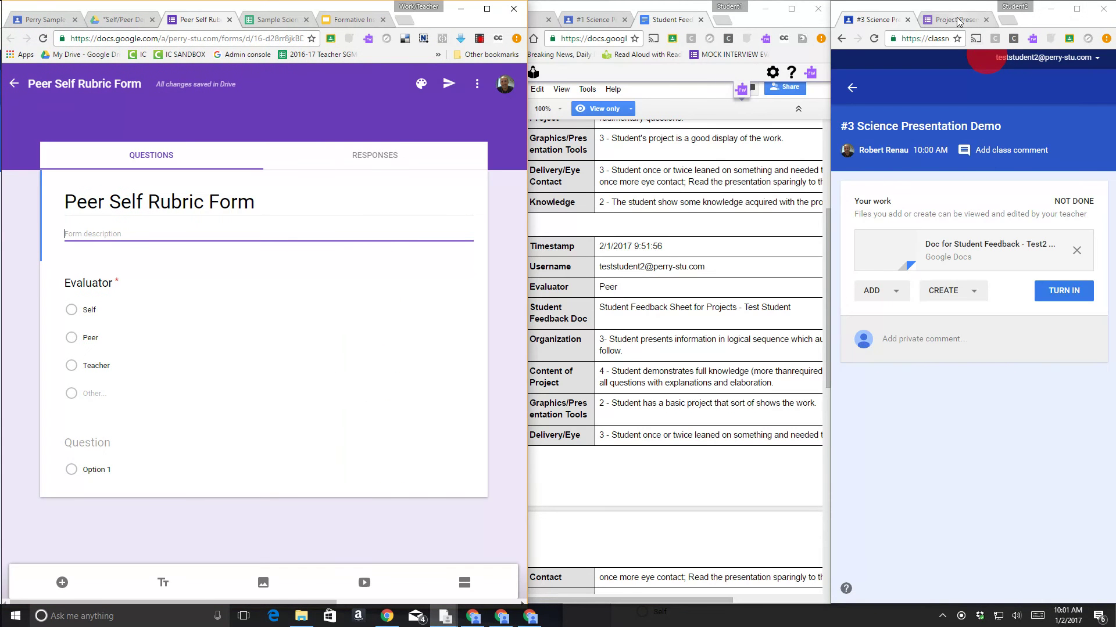
left_click(955, 19)
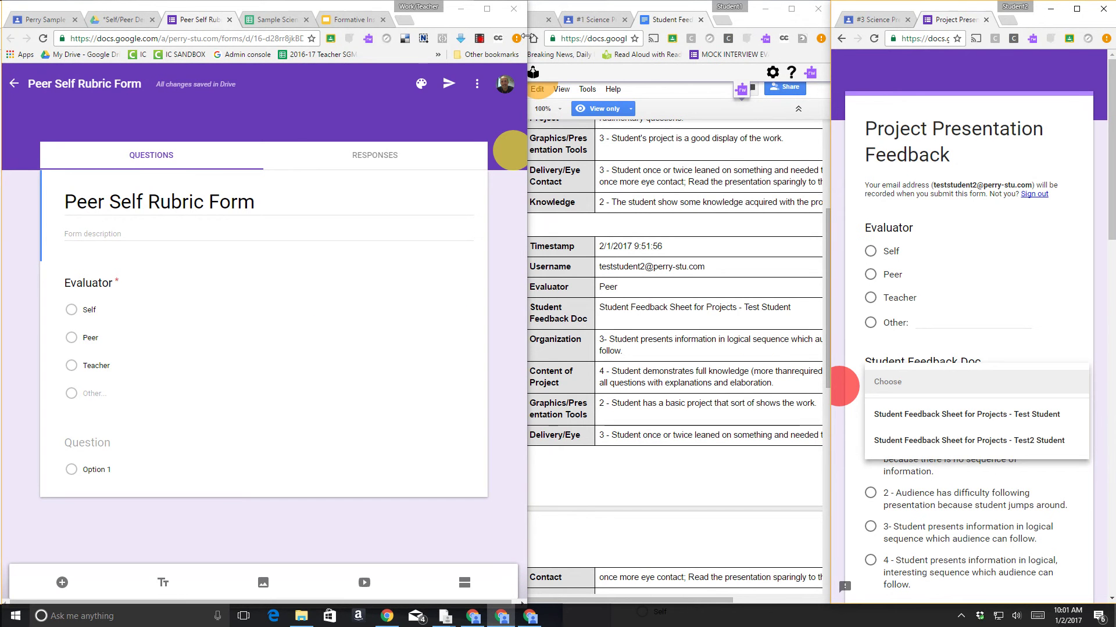
left_click_drag(527, 56, 838, 54)
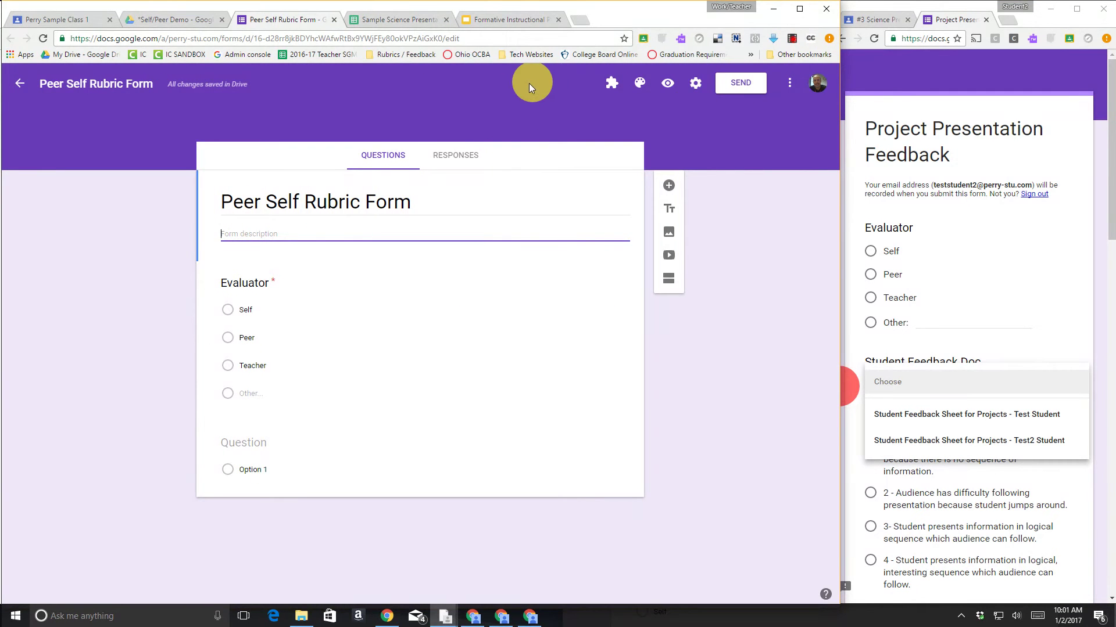
left_click(613, 86)
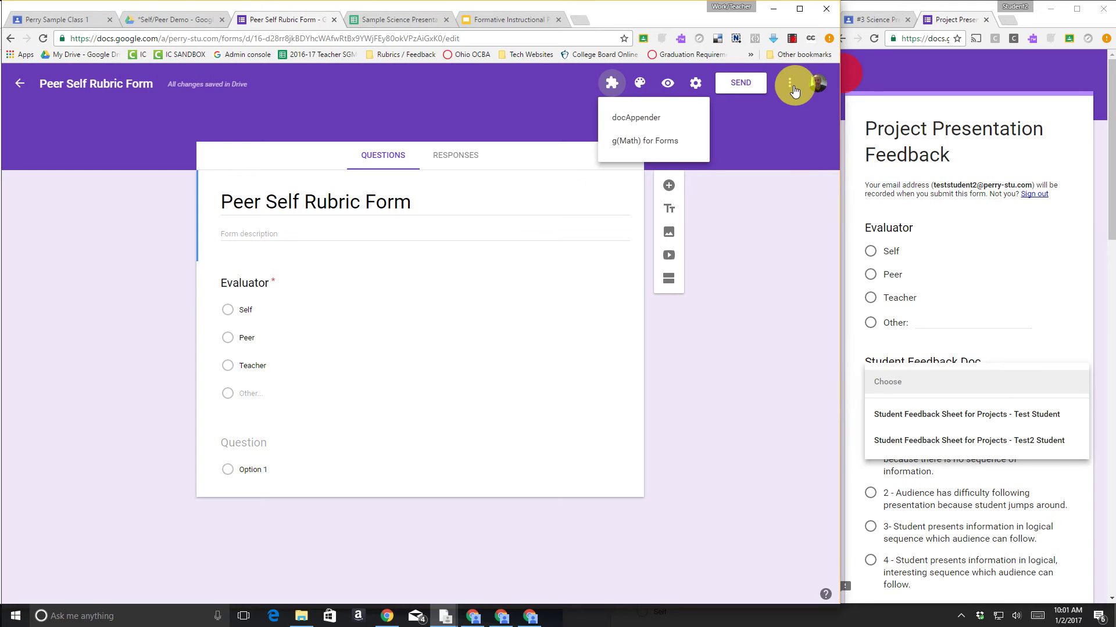
left_click(698, 90)
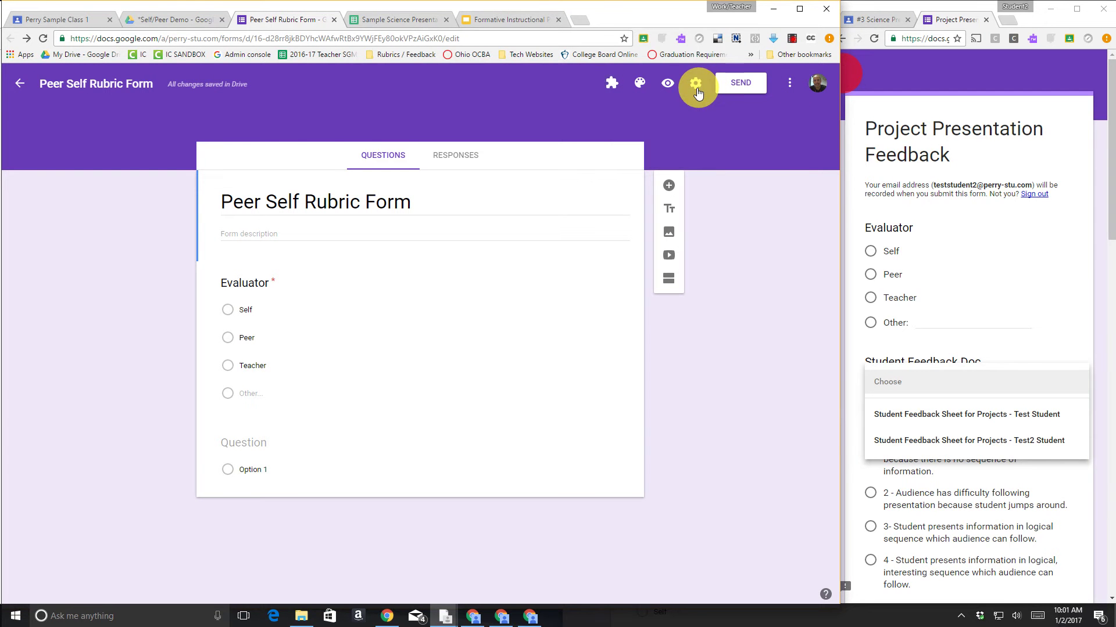
left_click(696, 89)
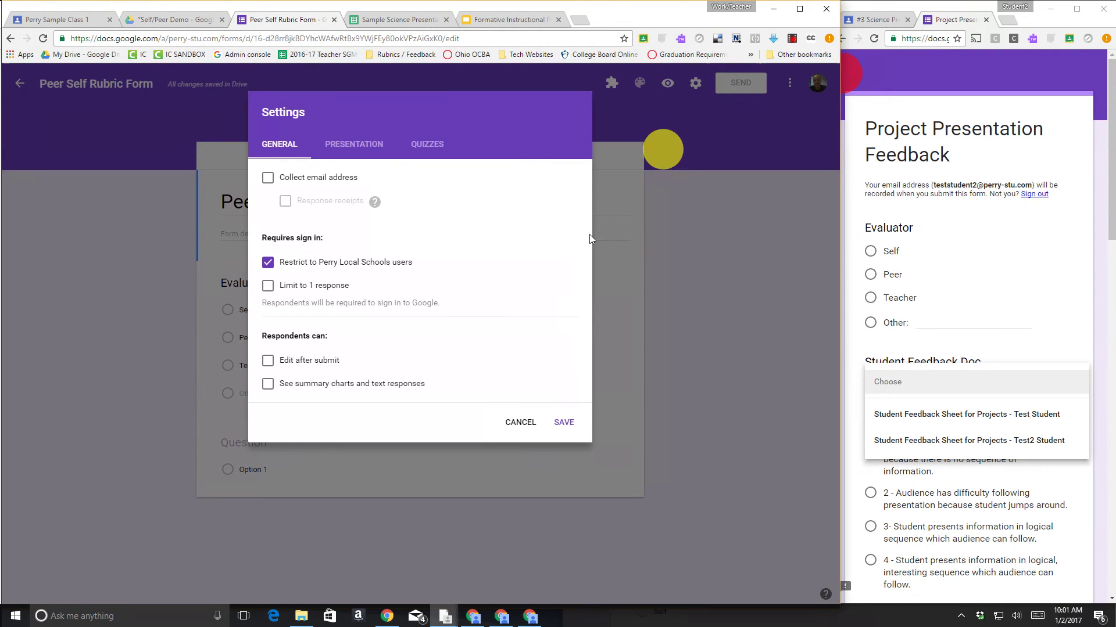
left_click(519, 428)
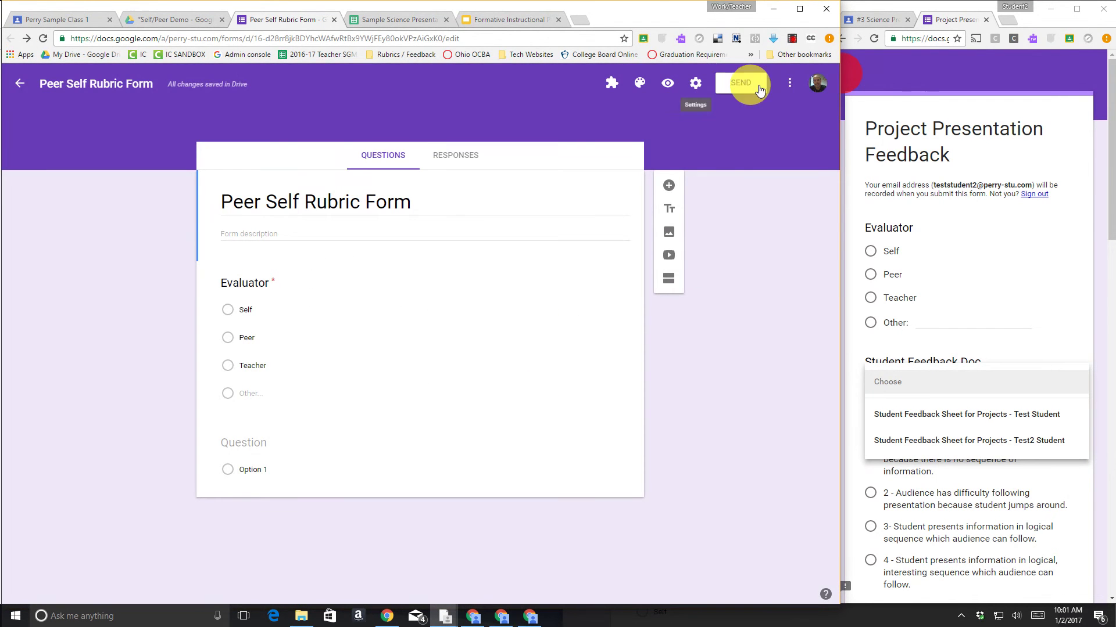
Step: Search the Forms add-ons gallery for "docappender" to check that it is available, and close the gallery
left_click(791, 89)
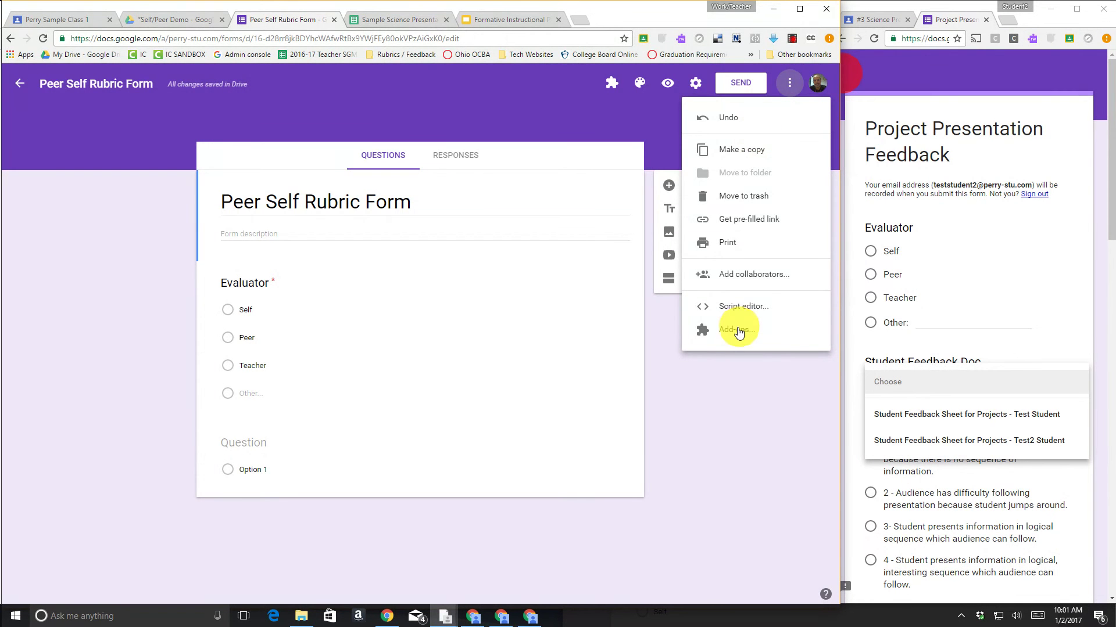
left_click(737, 331)
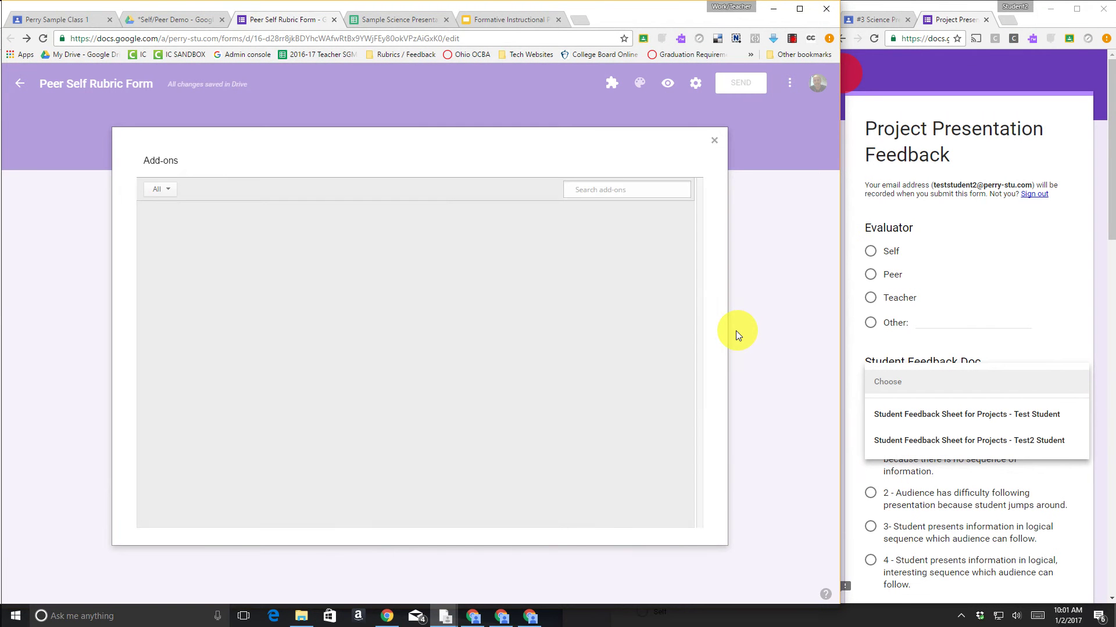
left_click(580, 191)
type("docappender")
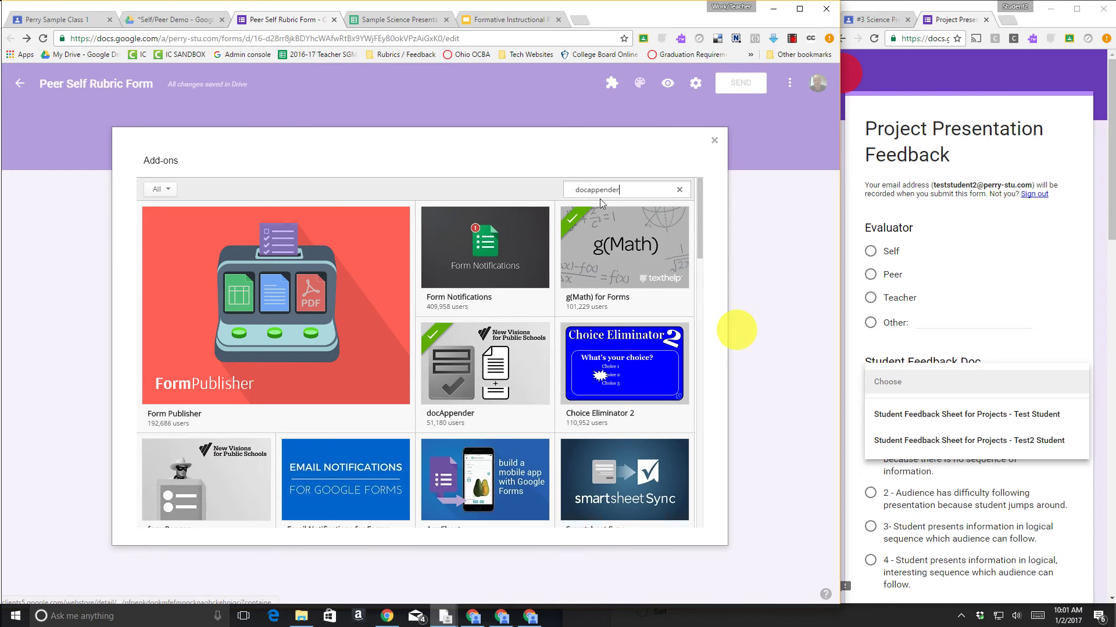
key("Return")
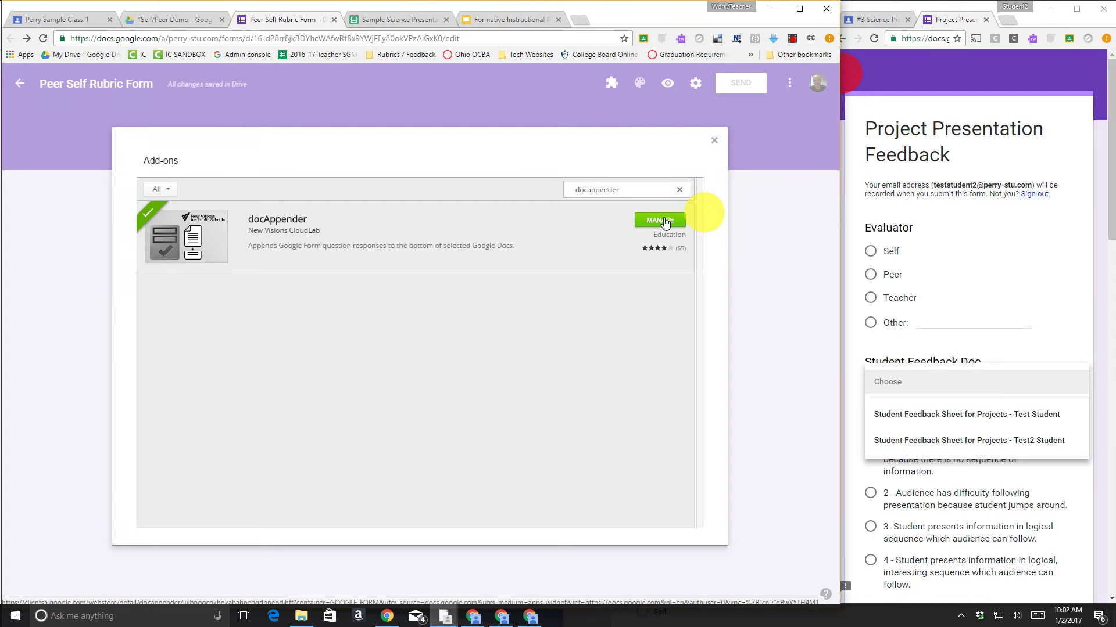
left_click(715, 140)
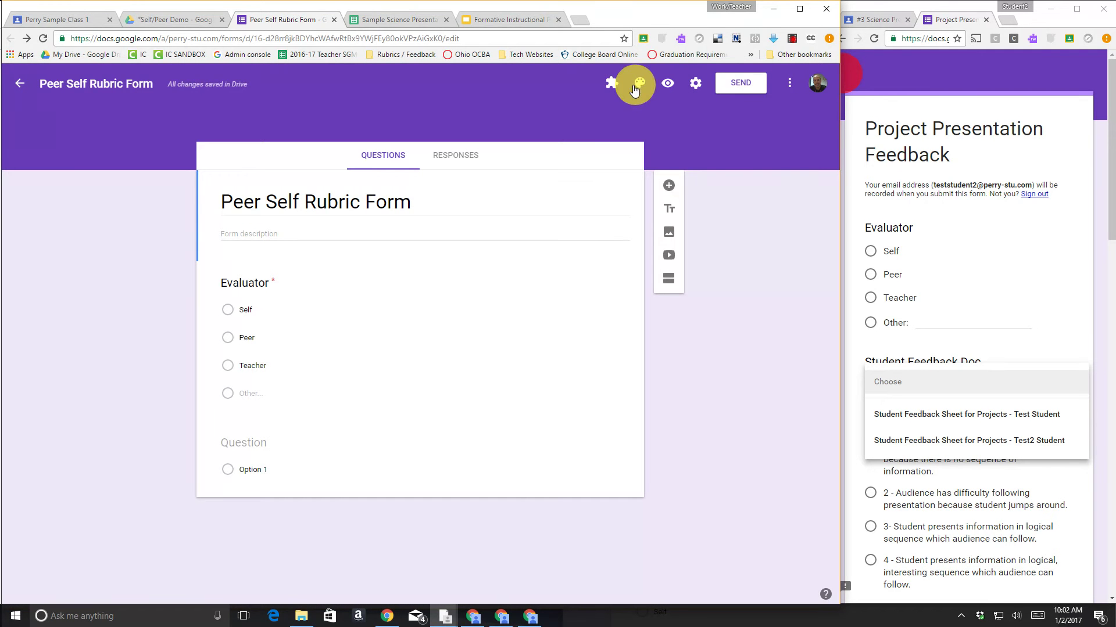
Step: Open docAppender's sidebar for the form and choose the #3 Science Presentation Demo folder as the target Doc folder
left_click(613, 86)
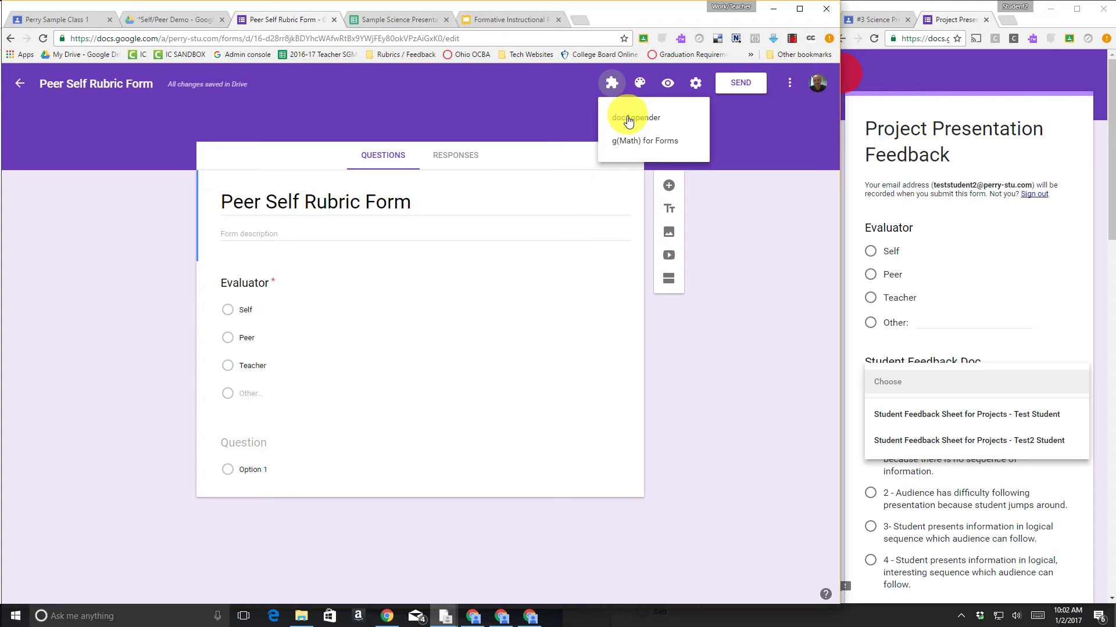
left_click(631, 121)
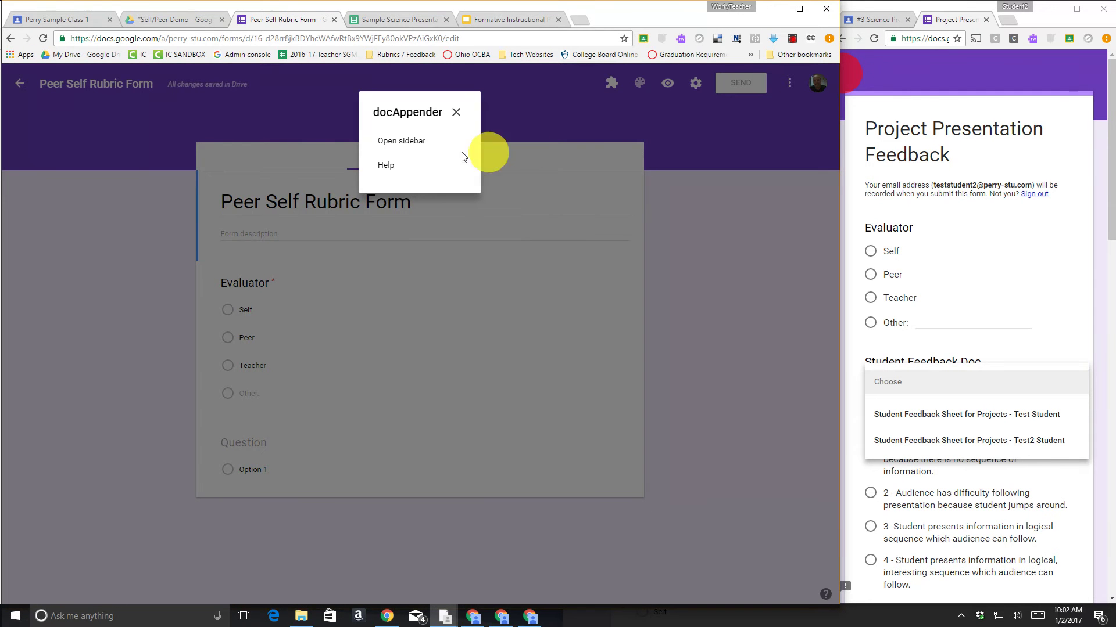
left_click(411, 145)
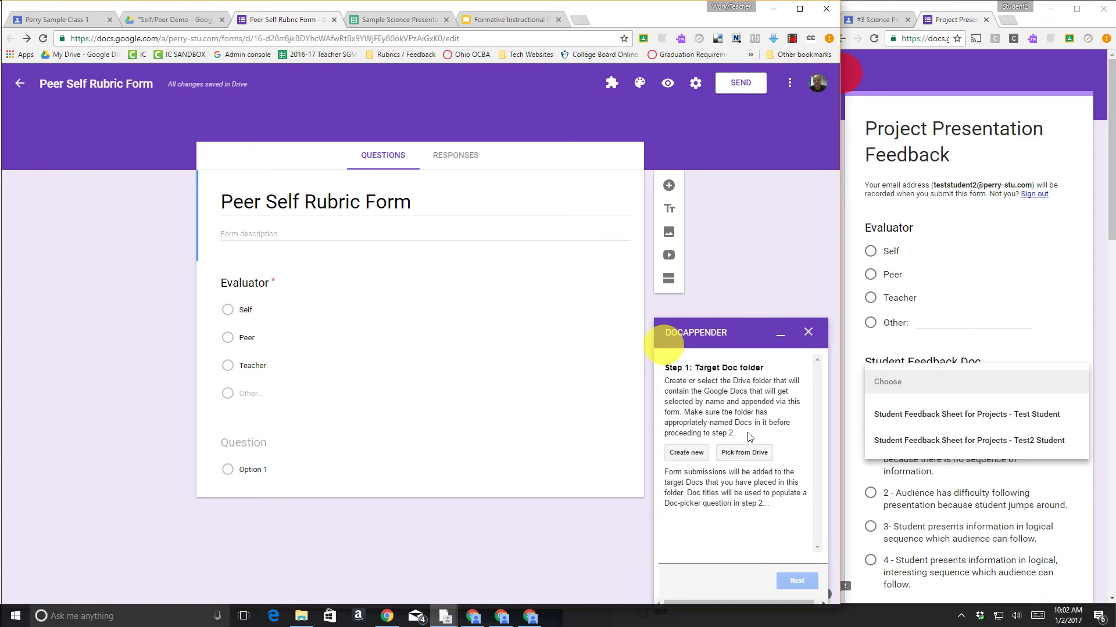
left_click(757, 455)
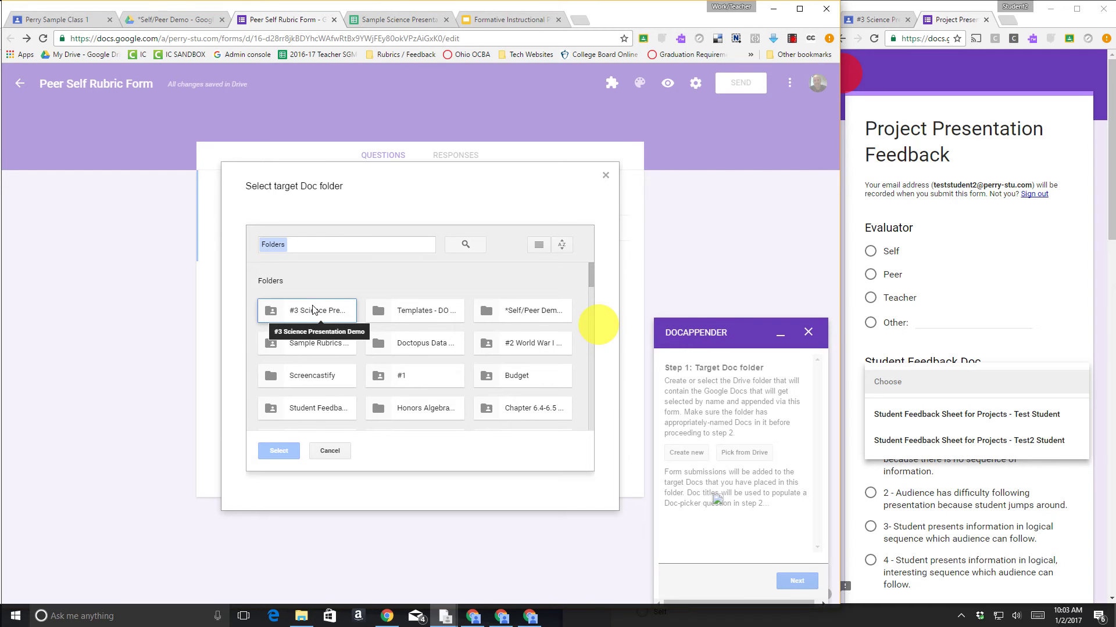
left_click(316, 313)
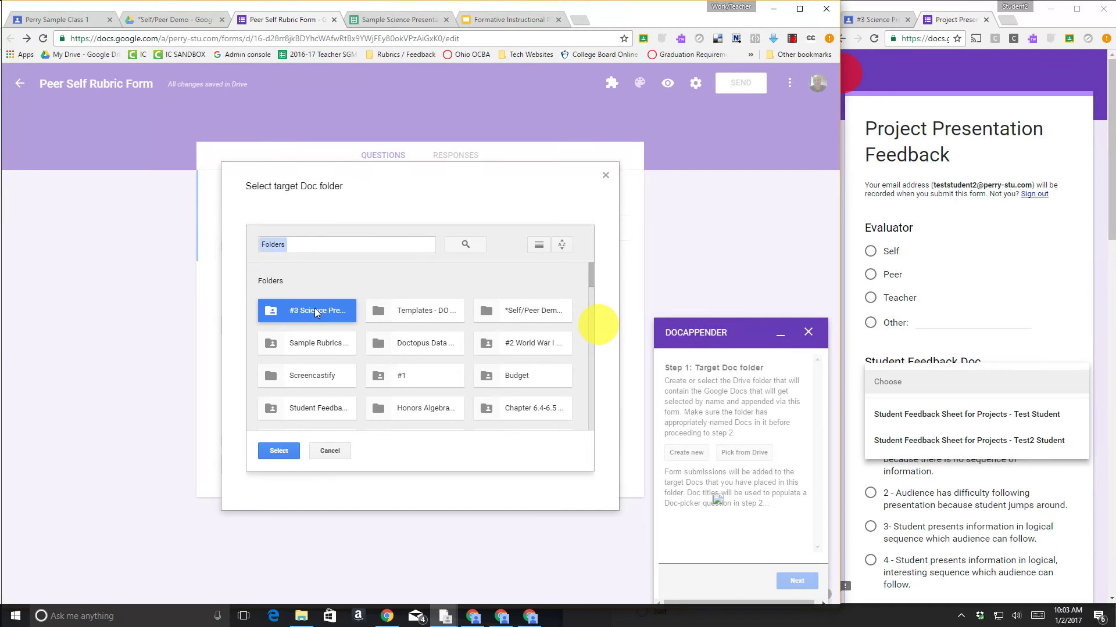
left_click(279, 452)
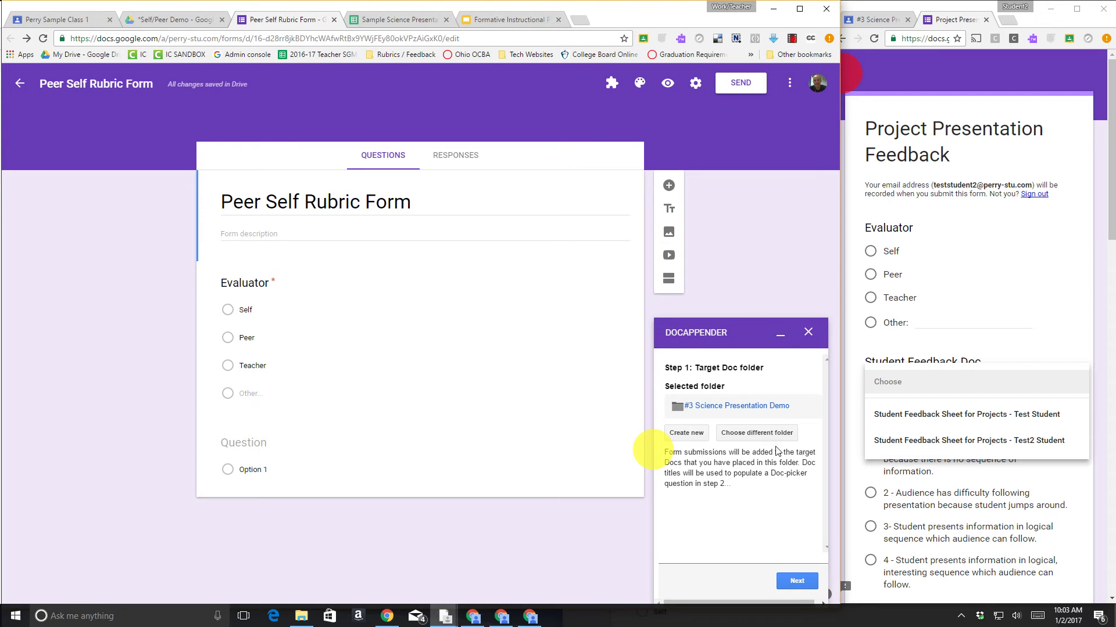
Step: Advance docAppender to the doc-picker question step and check which form questions it offers
left_click(794, 582)
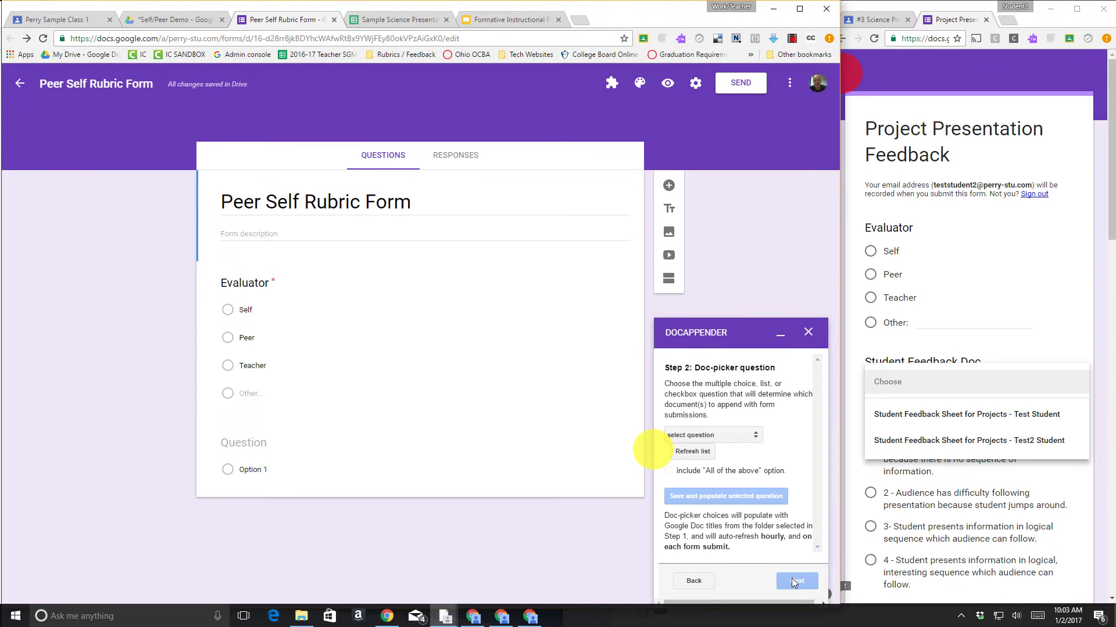
left_click(734, 436)
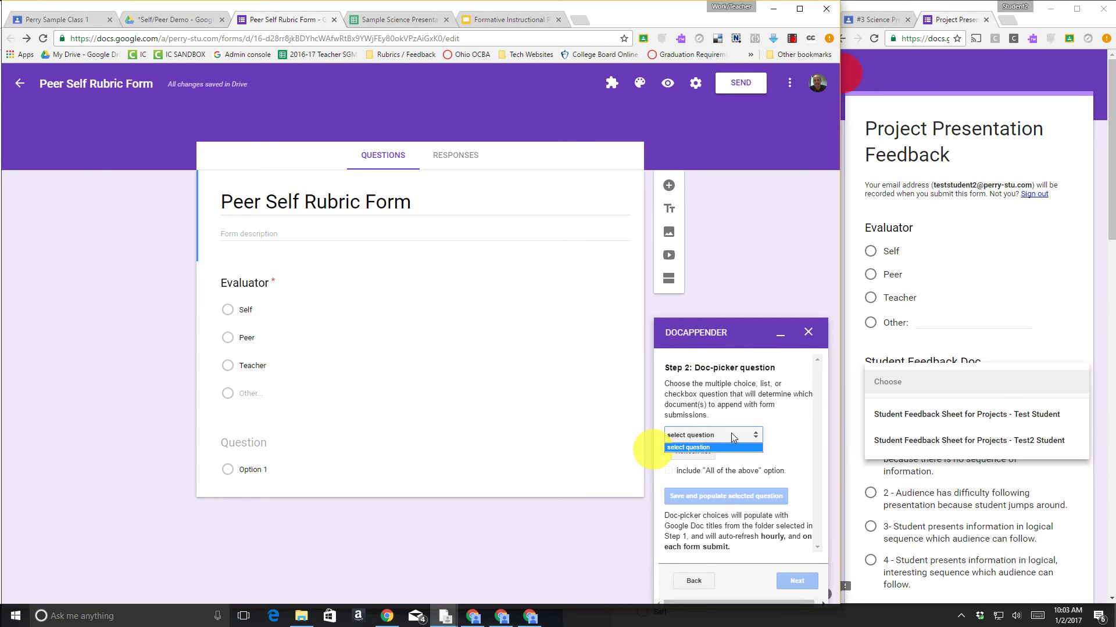
left_click(734, 436)
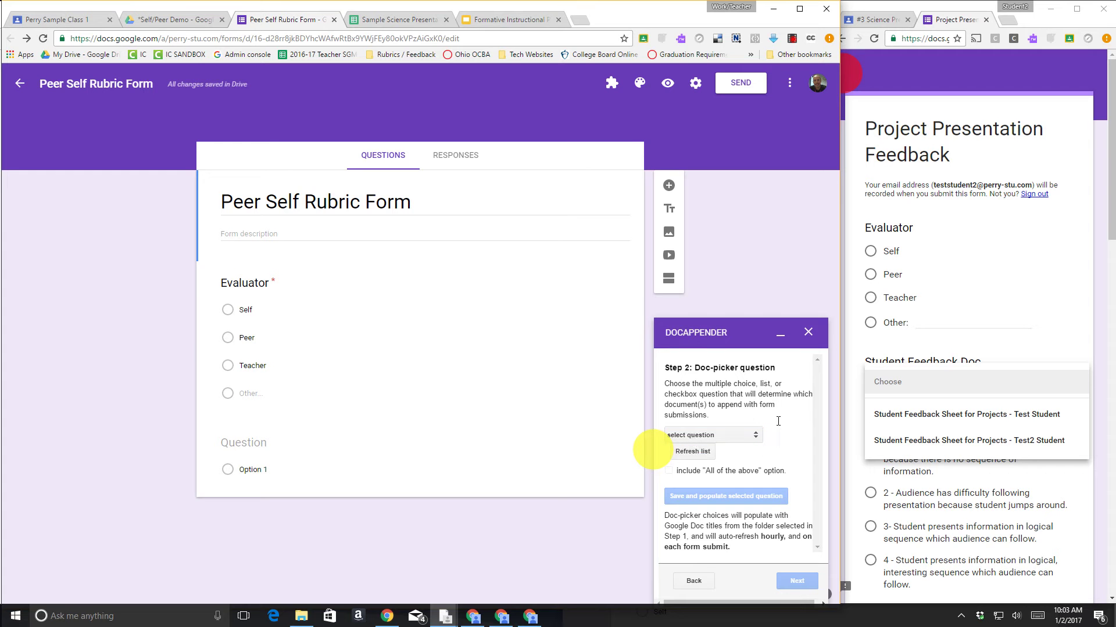
Step: Title the untitled question below Evaluator "Student Feedback Doc" and make it a dropdown question
left_click(271, 439)
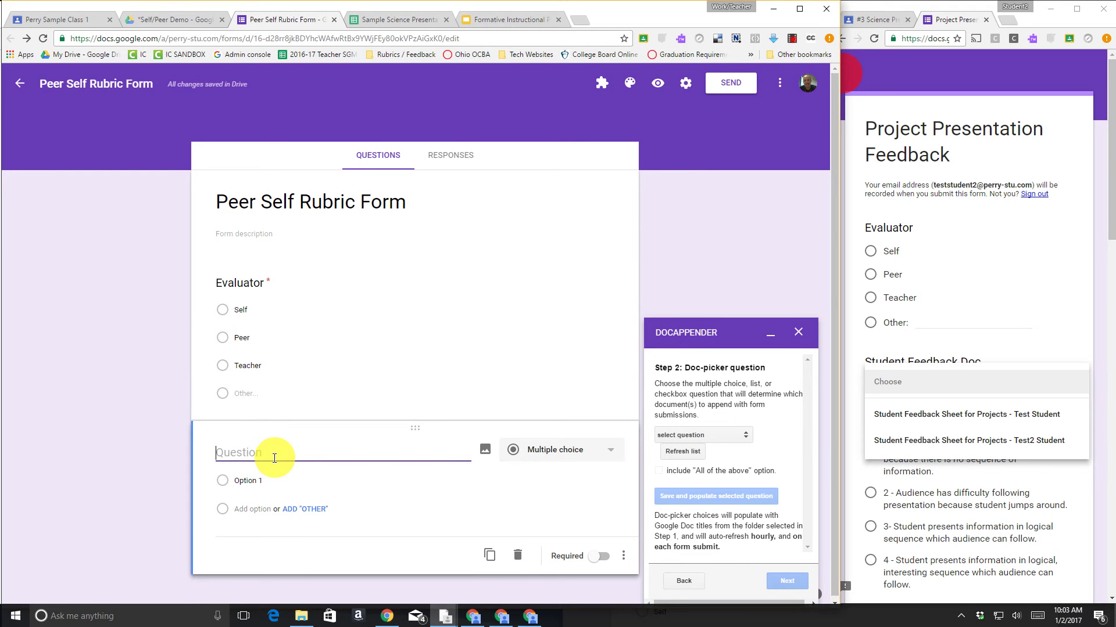
type("Studednt")
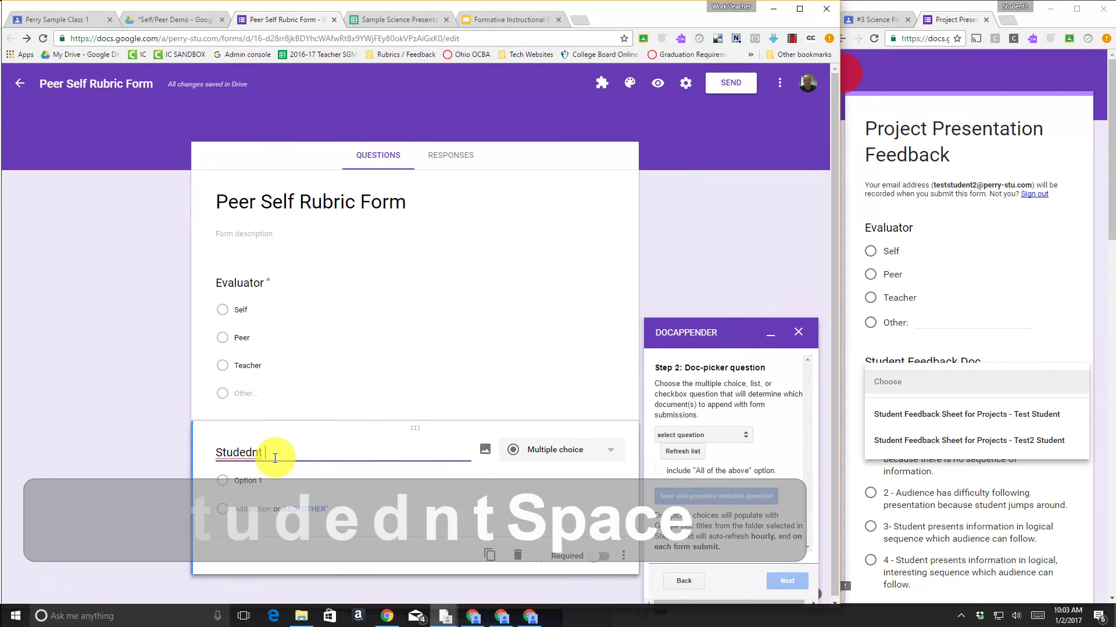
key("BackSpace")
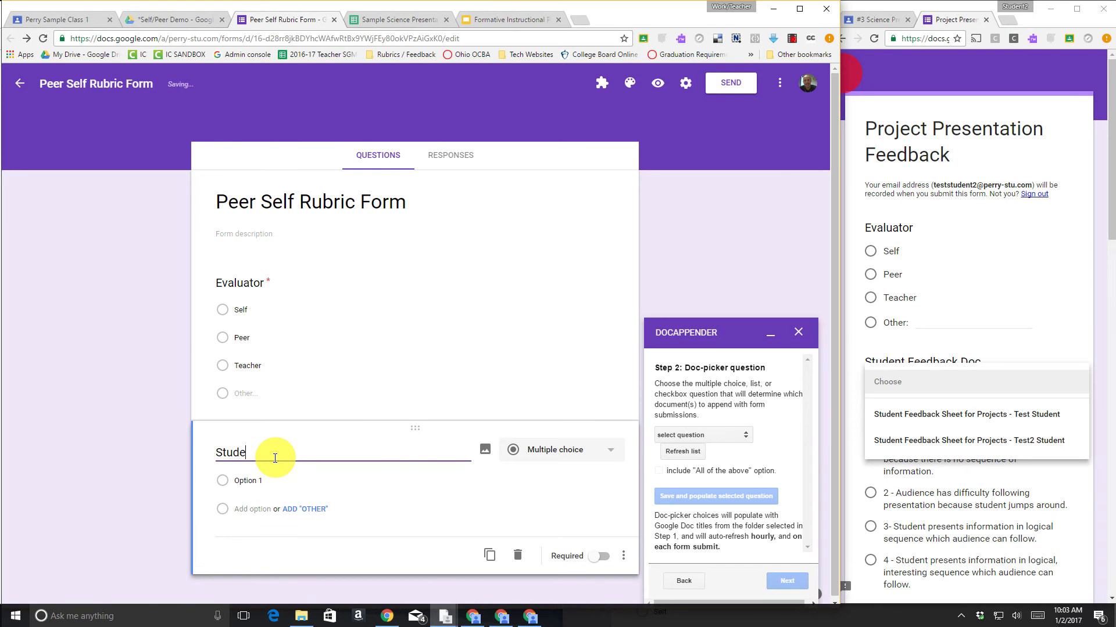
type("nt D")
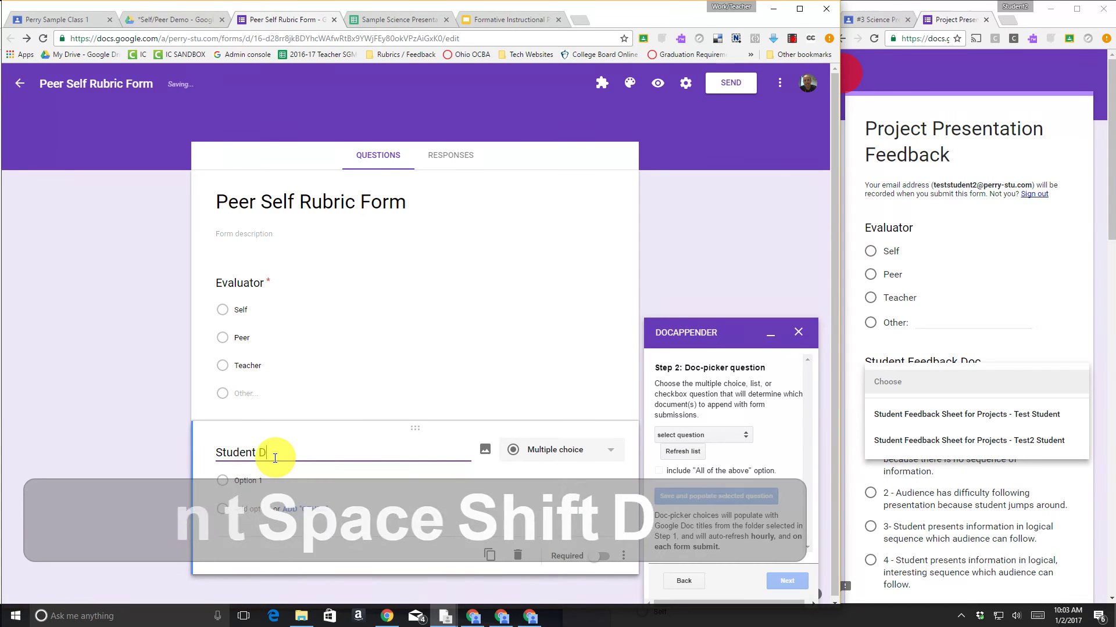
key("BackSpace")
type("Feed")
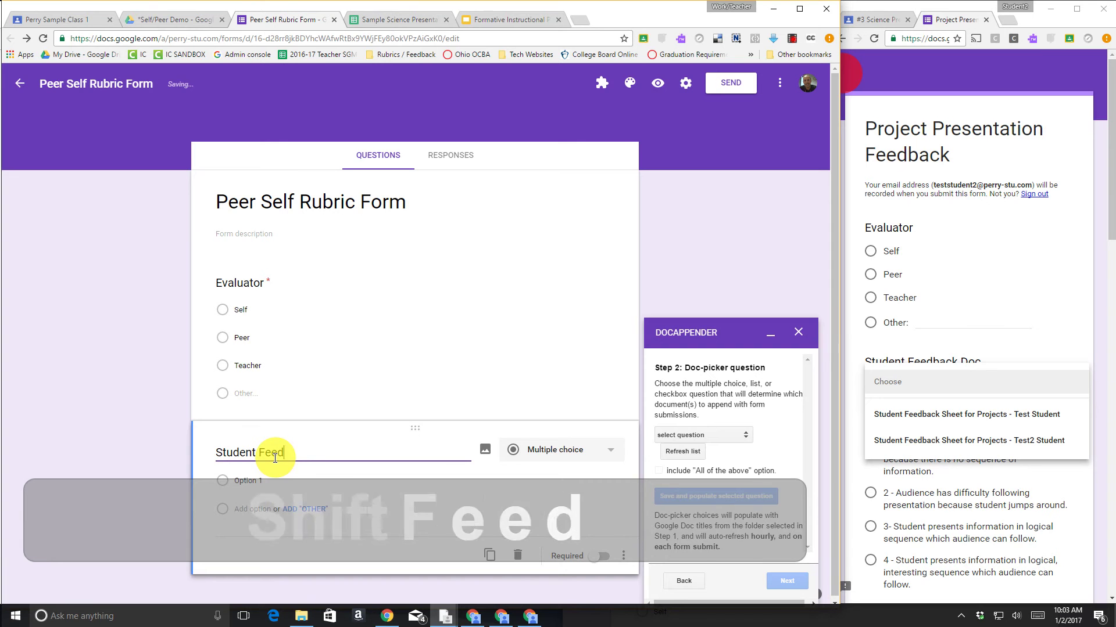
type("back")
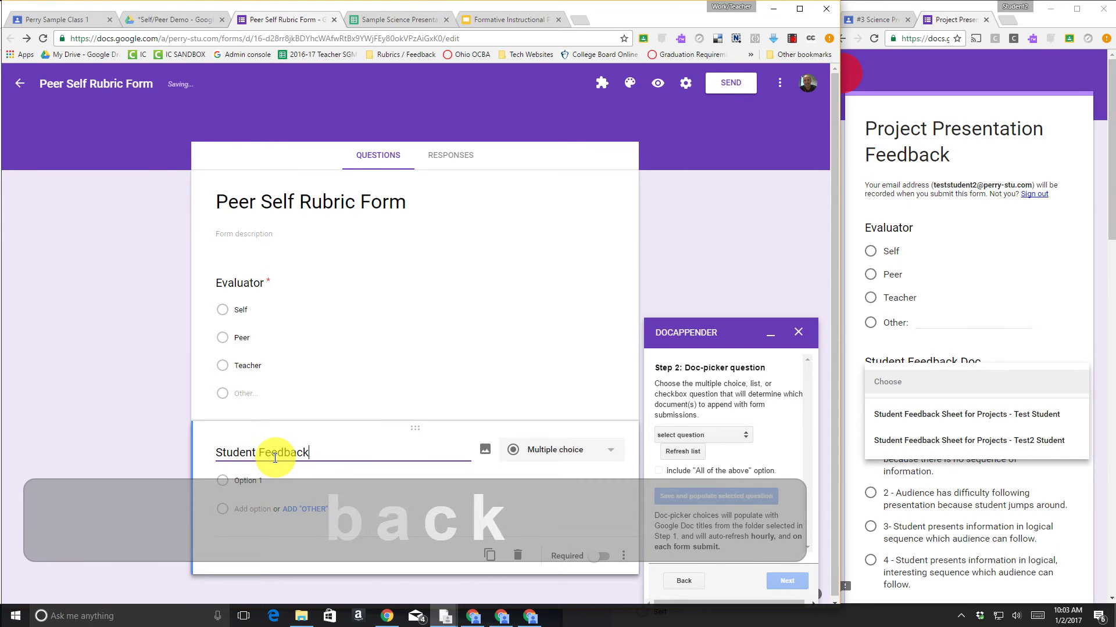
type(" Doc")
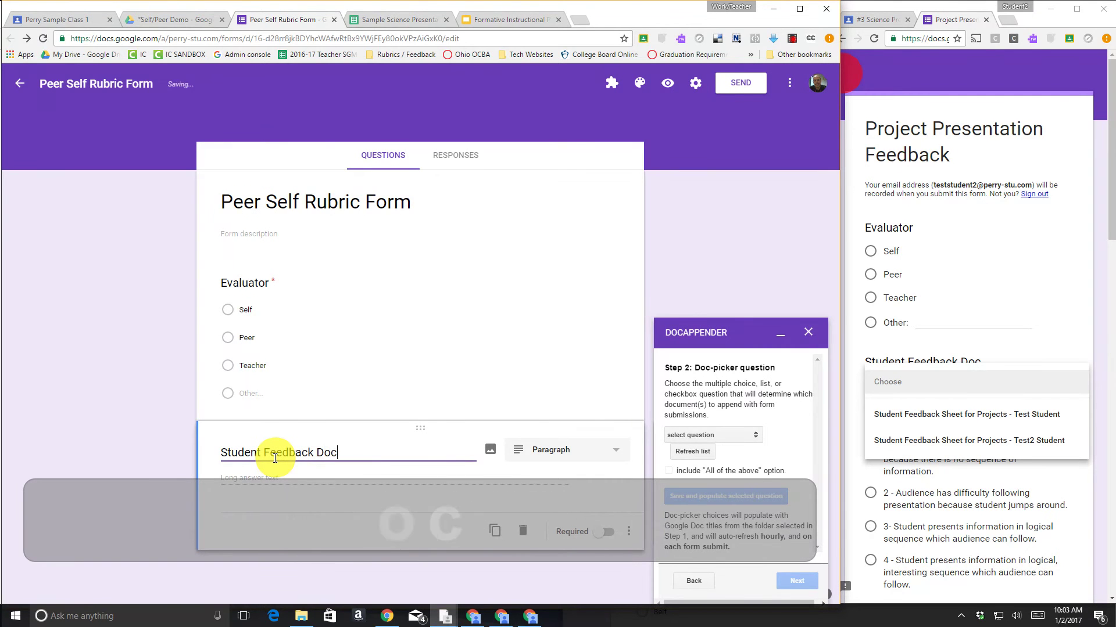
left_click(586, 450)
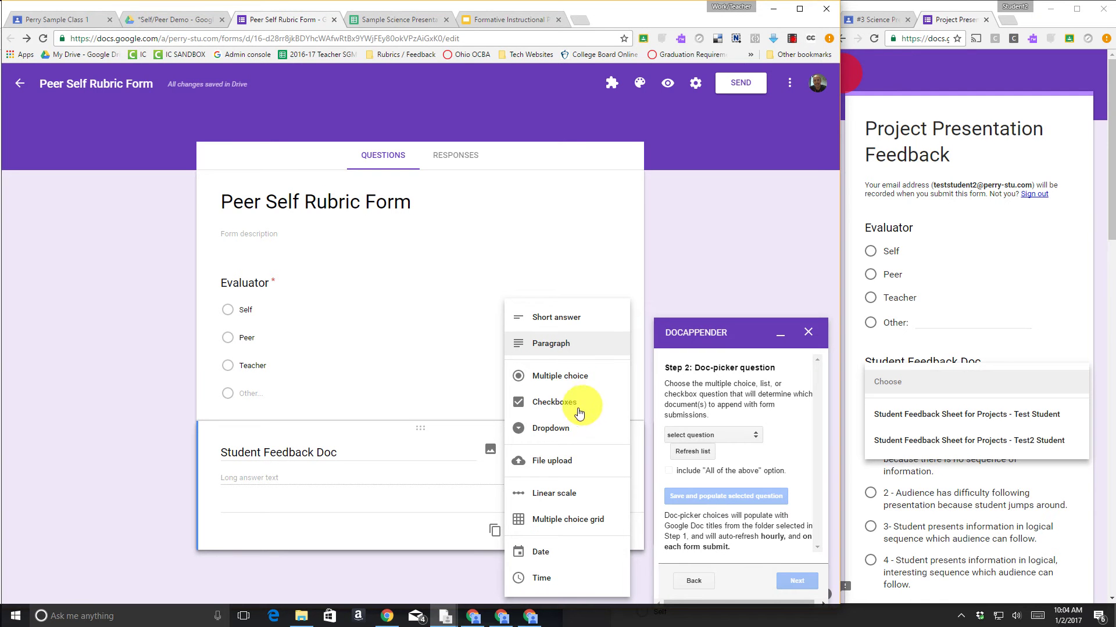
left_click(564, 428)
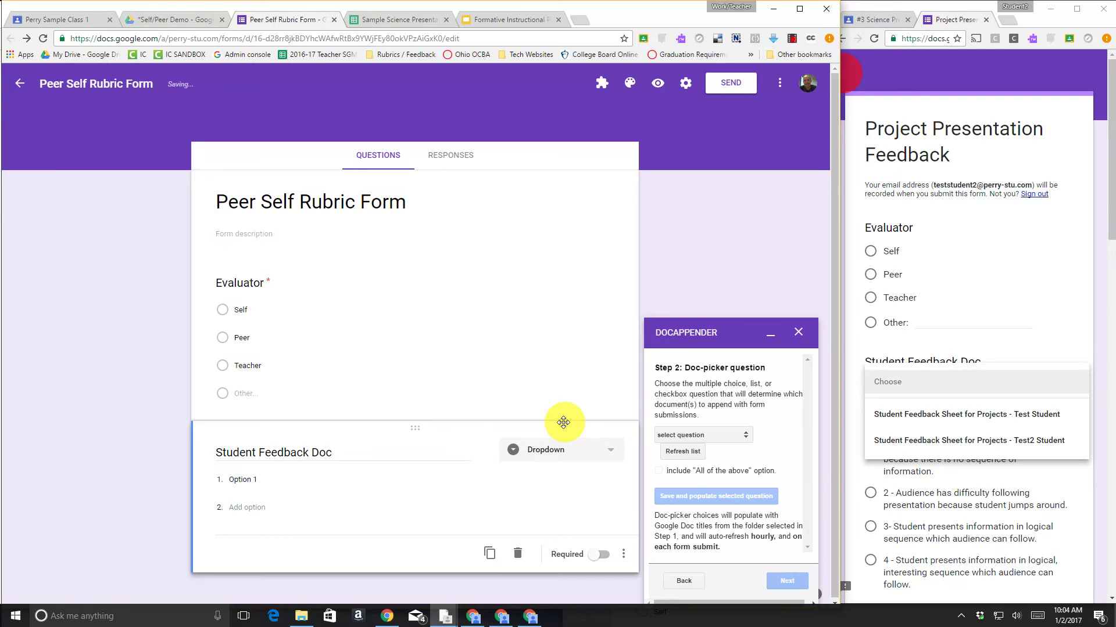
Step: Set Student Feedback Doc as docAppender's doc-picker question, and save and populate it with the document titles
left_click(701, 437)
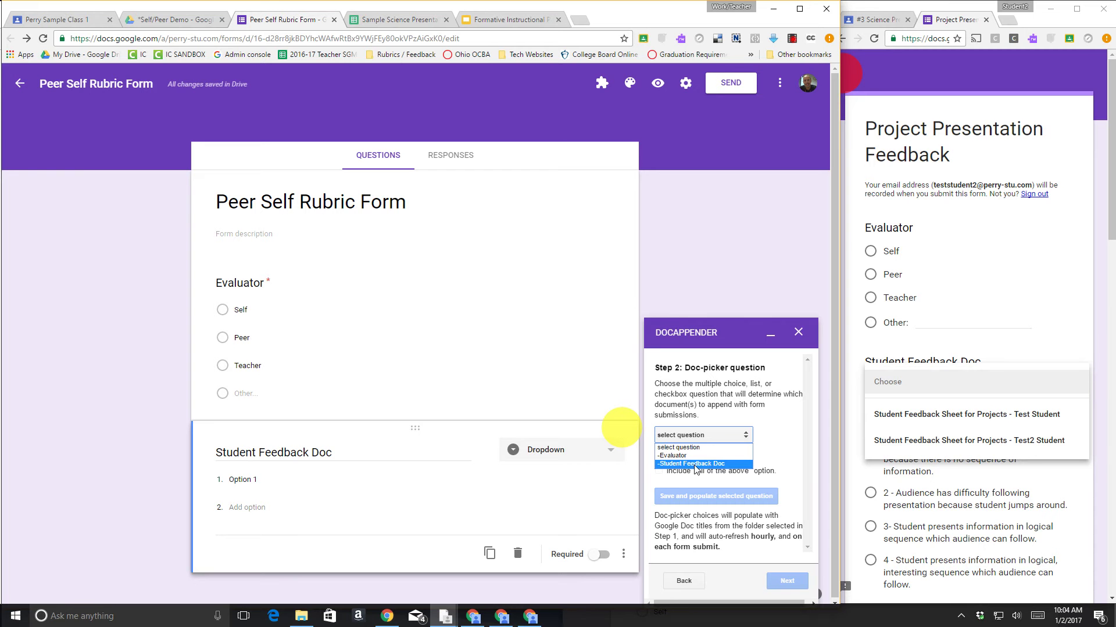
left_click(696, 465)
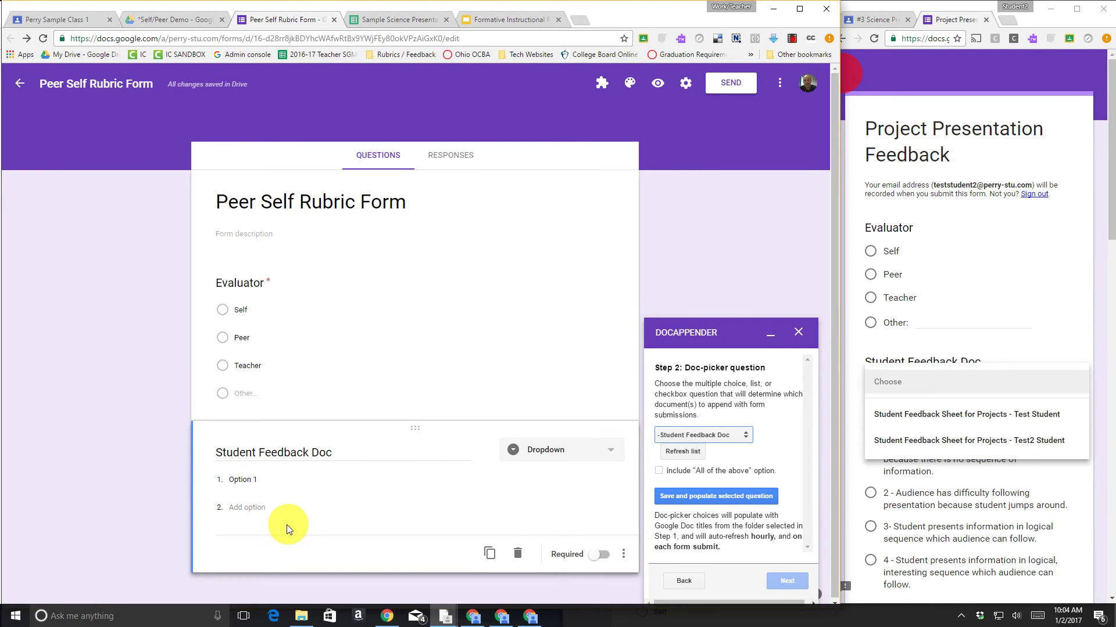
left_click(709, 497)
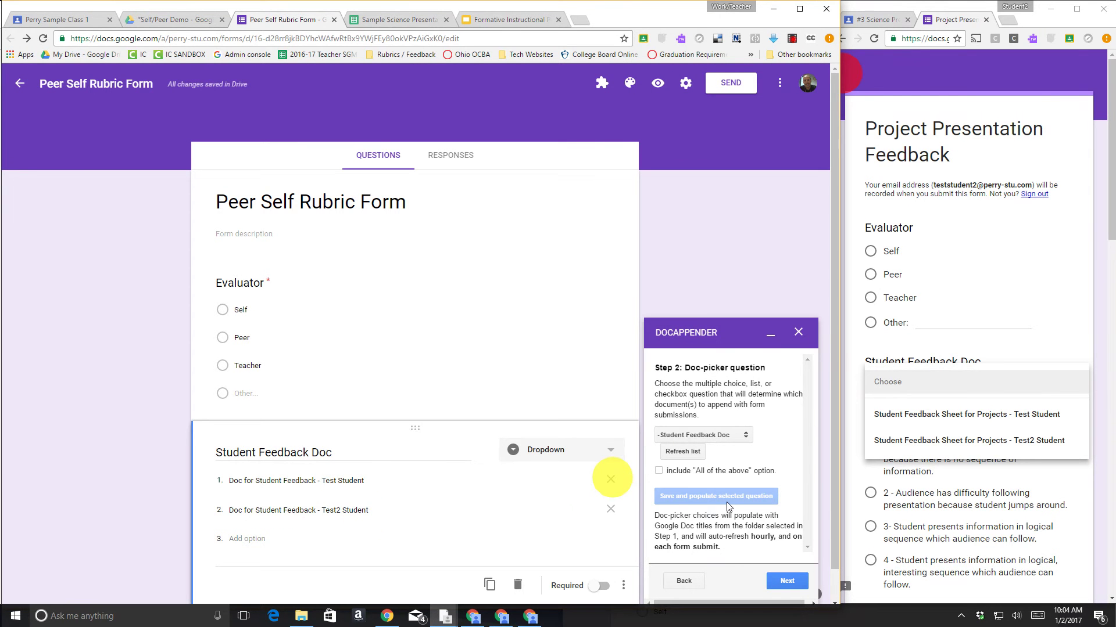
left_click(600, 384)
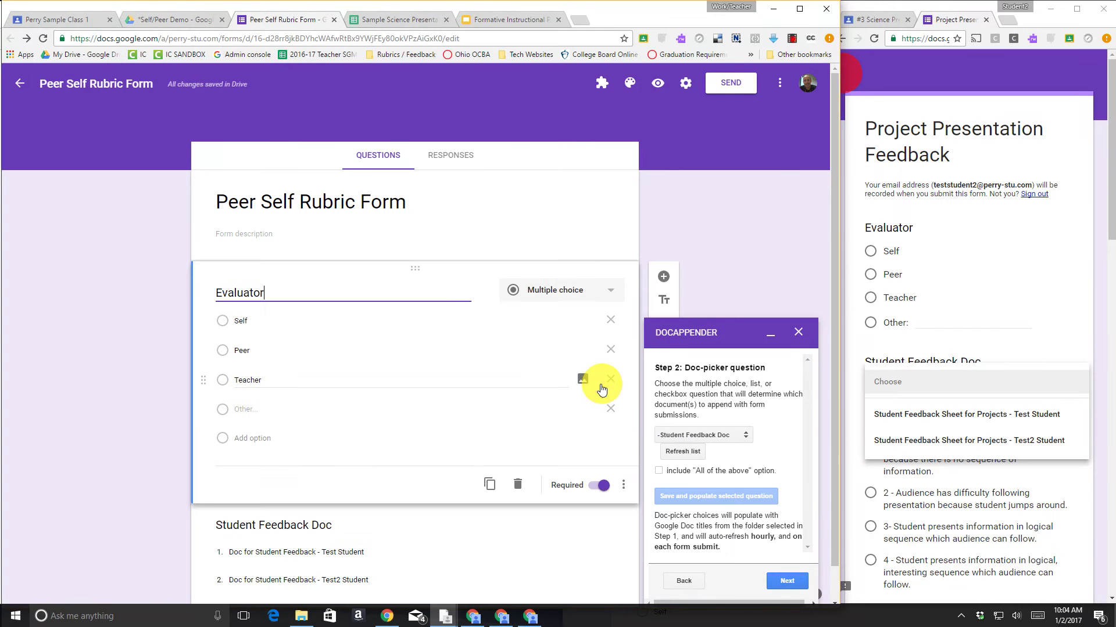
left_click(578, 187)
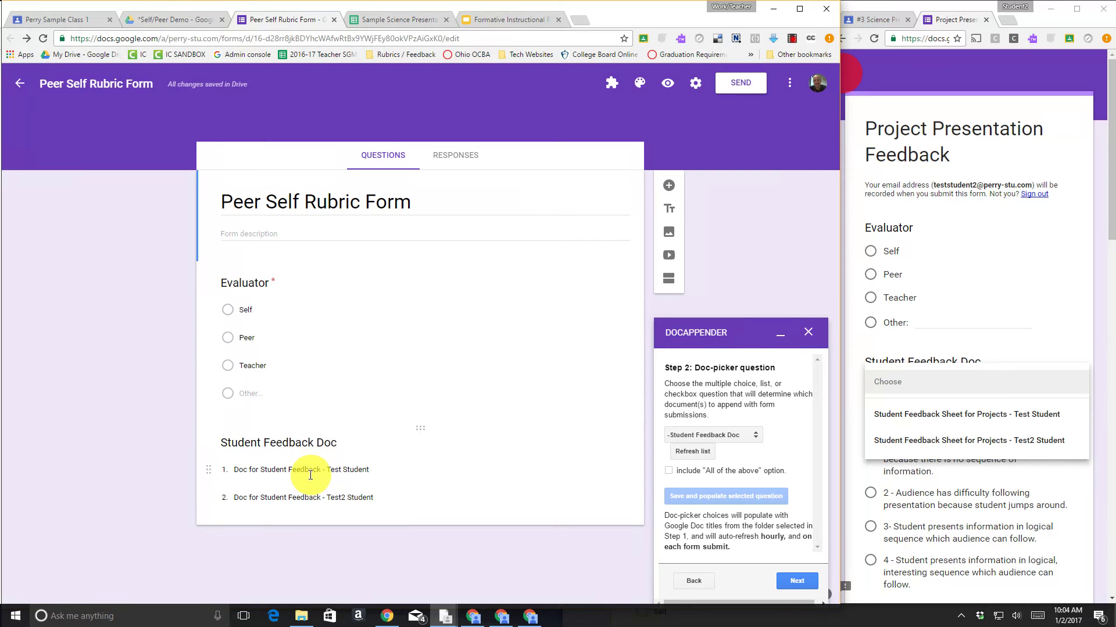
Step: Review the rubric questions in the student's Project Presentation Feedback form, from Evaluator through Additional Feedback
left_click(1009, 320)
scroll(1008, 325, "down", 2)
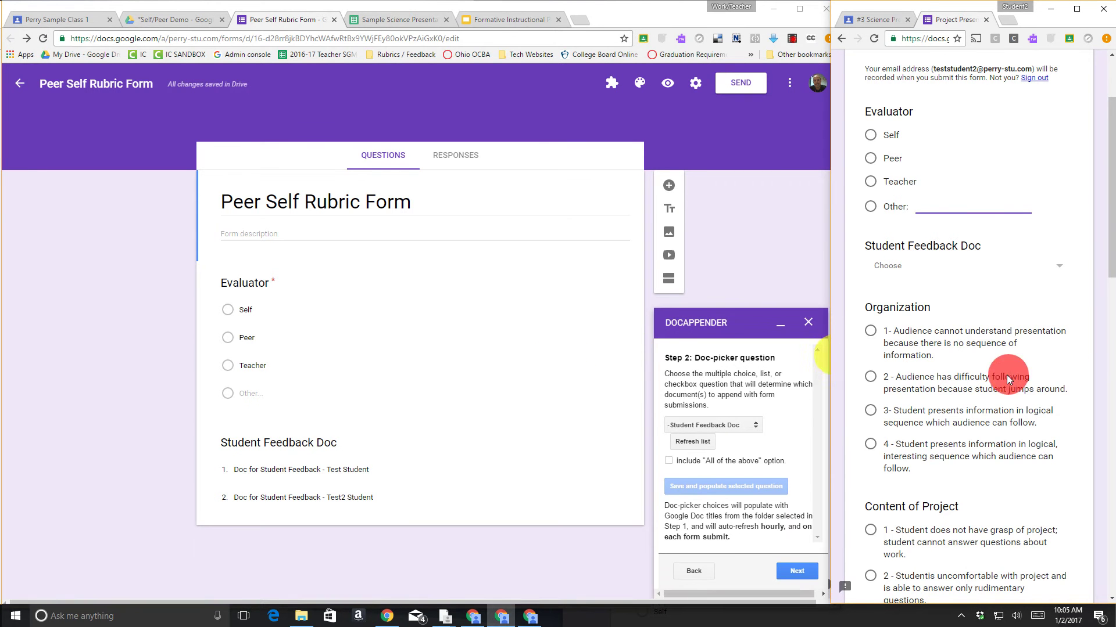
scroll(893, 354, "down", 12)
scroll(1014, 380, "down", 5)
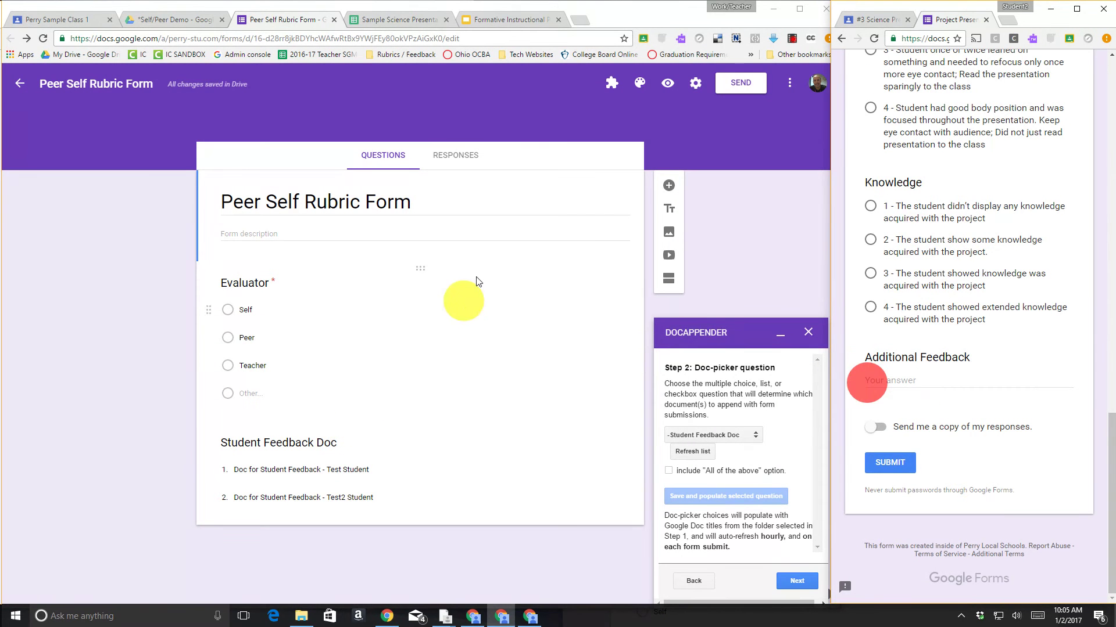
Step: Add a new question to the Peer Self Rubric Form and move it below Student Feedback Doc
left_click(667, 190)
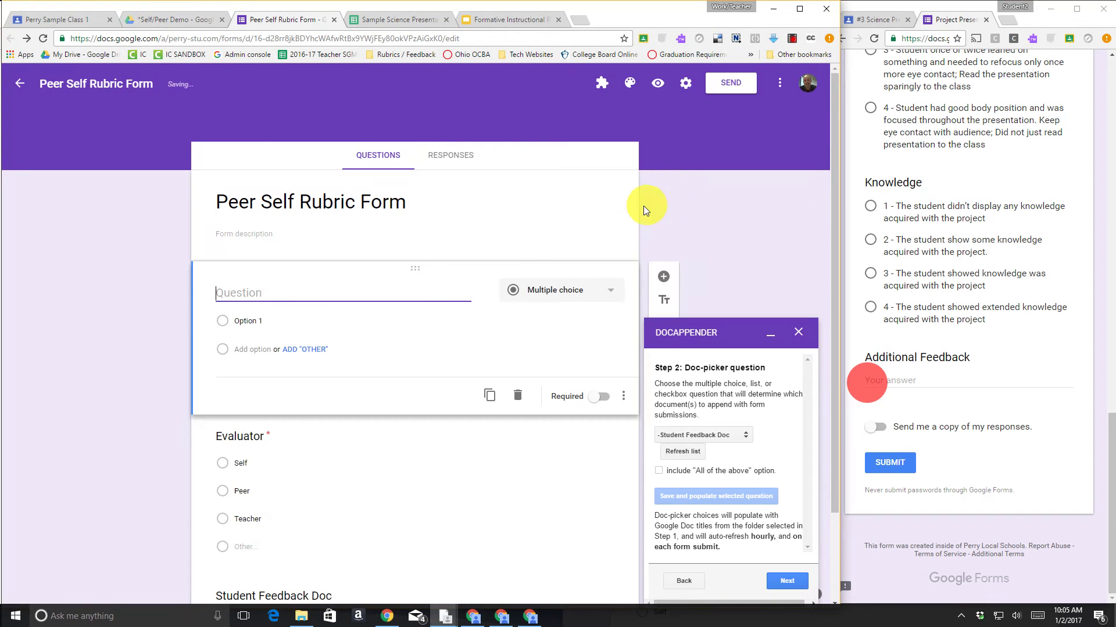
scroll(479, 369, "down", 2)
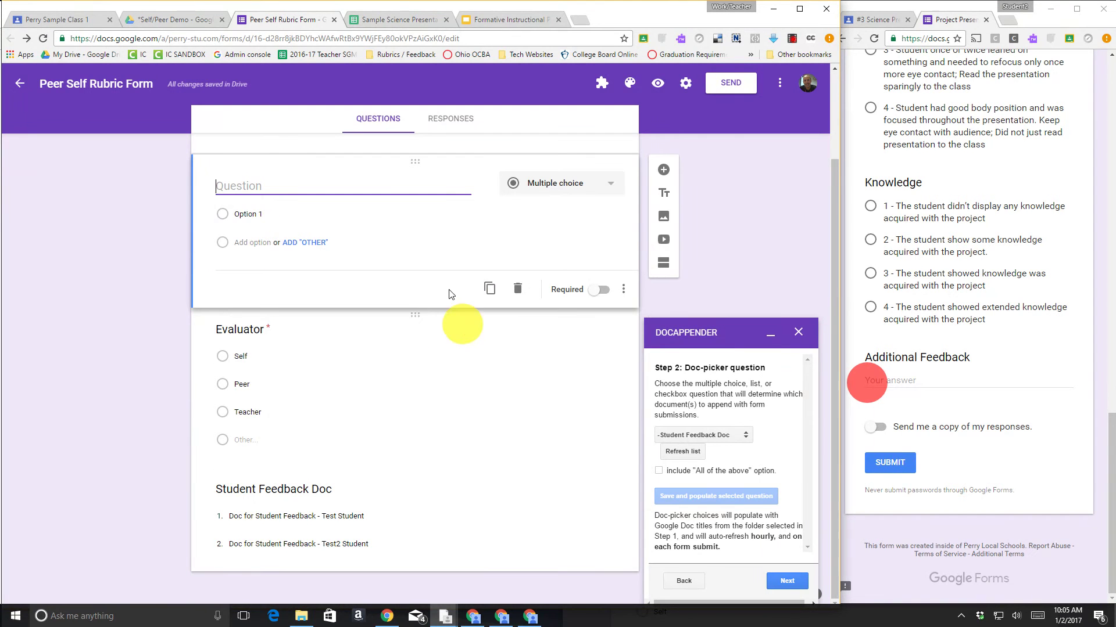
left_click(201, 214)
left_click_drag(194, 366, 194, 234)
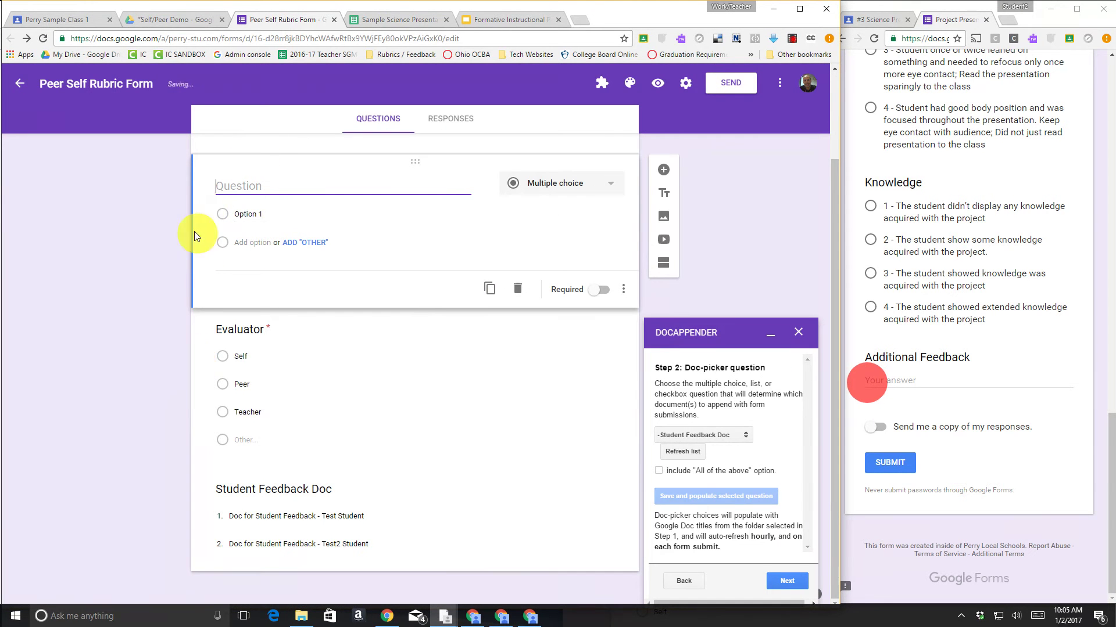
left_click(168, 243)
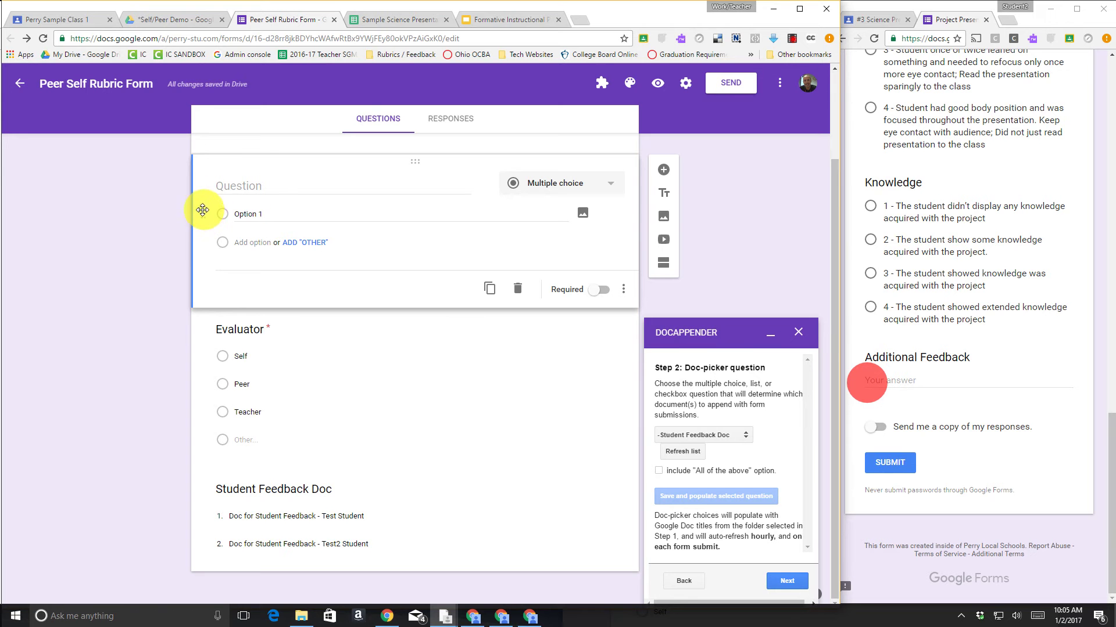
left_click_drag(413, 161, 389, 484)
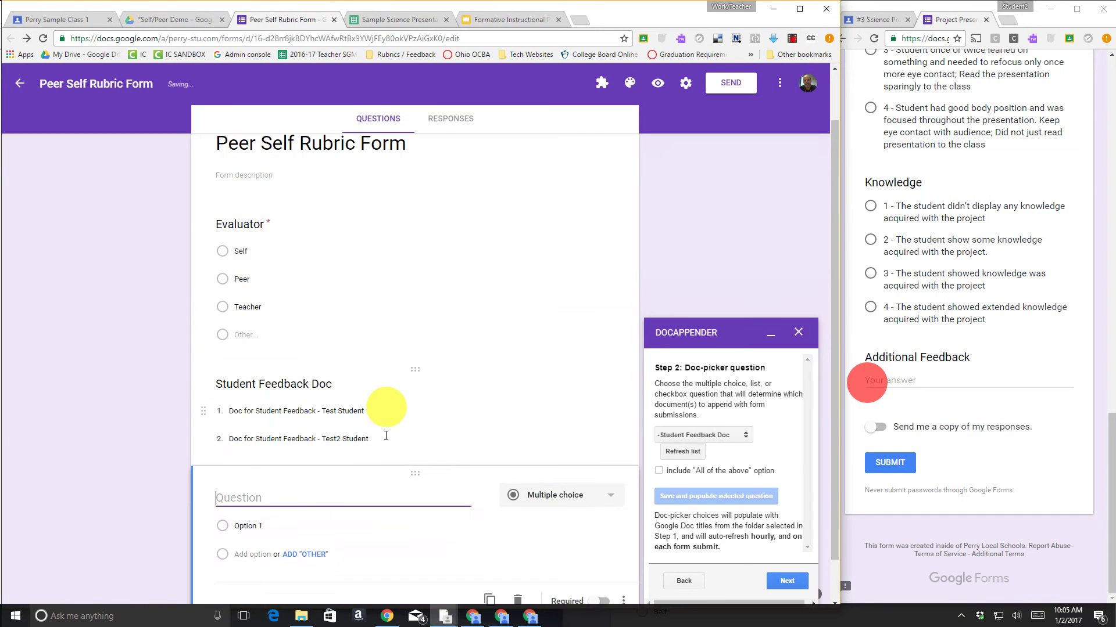
Step: Copy the "Organization" heading from the Sample Science Presentation Rubric spreadsheet as the new question's title, and make the question multiple choice
left_click(378, 20)
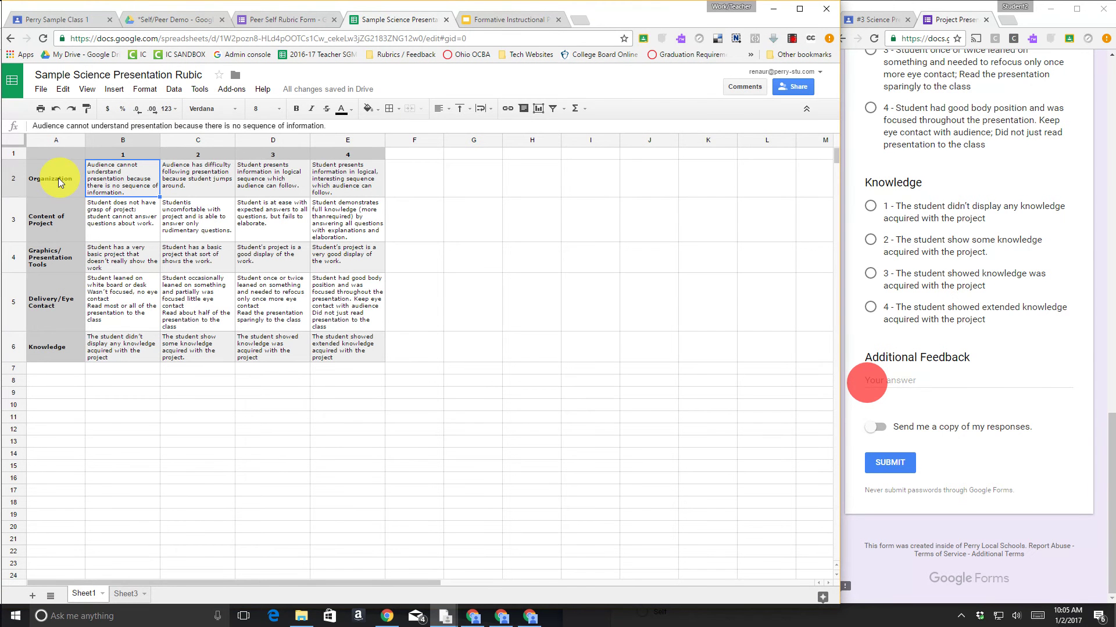
left_click(58, 178)
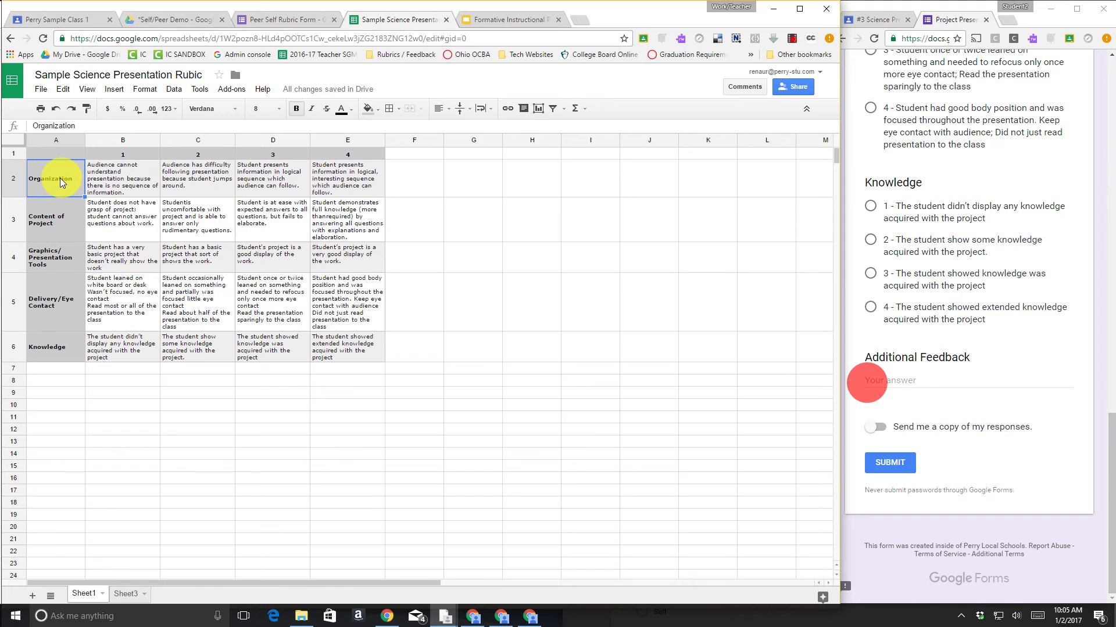
key("ctrl+c")
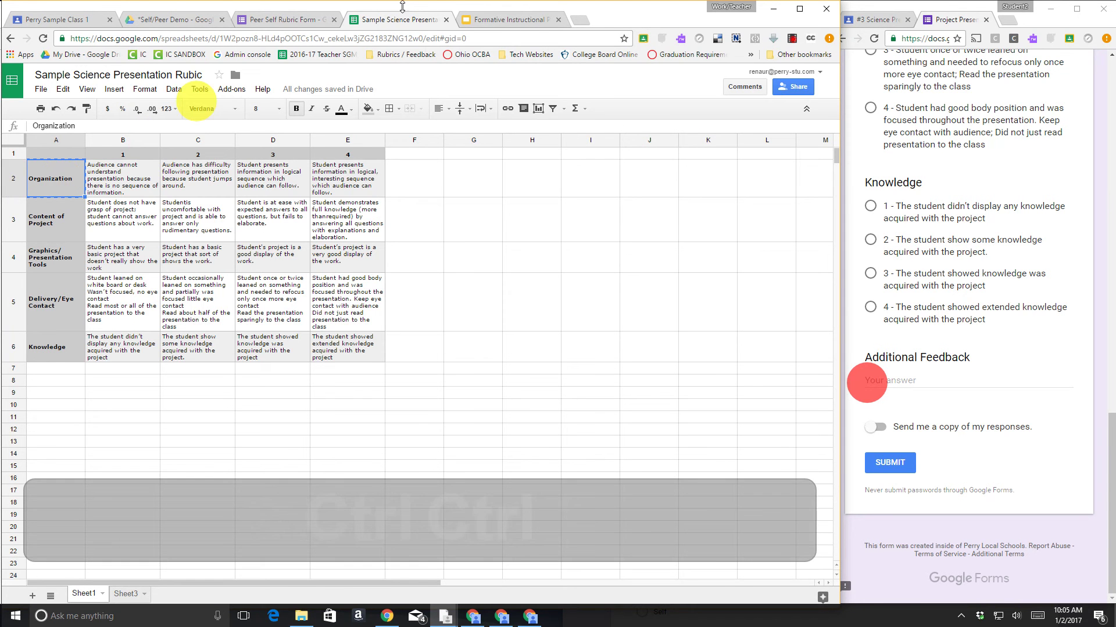
left_click(279, 19)
key("ctrl+v")
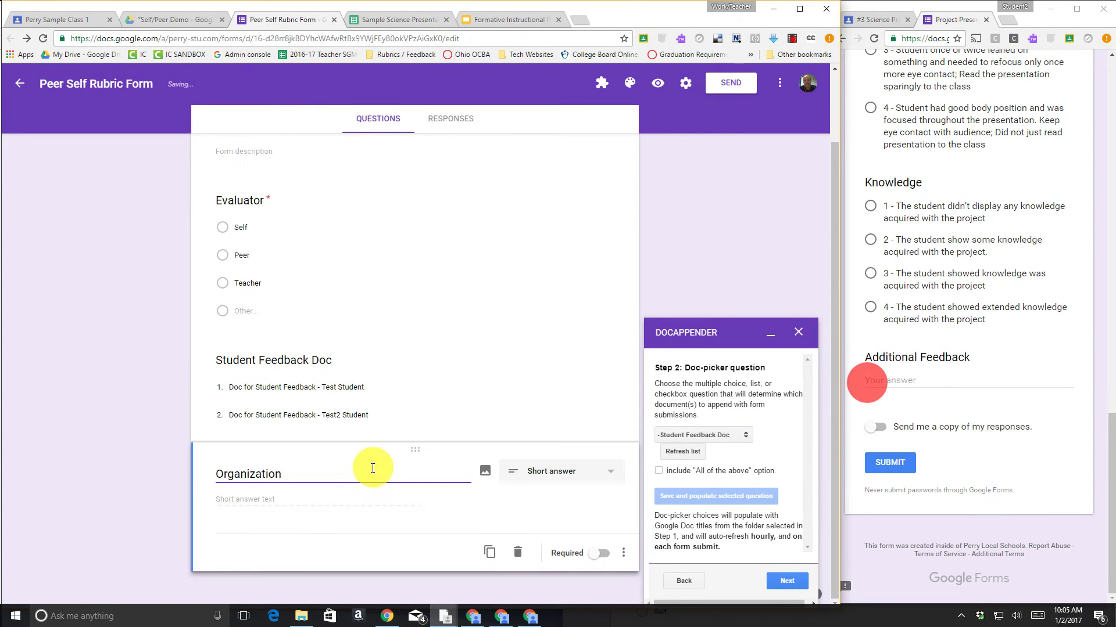
left_click(597, 473)
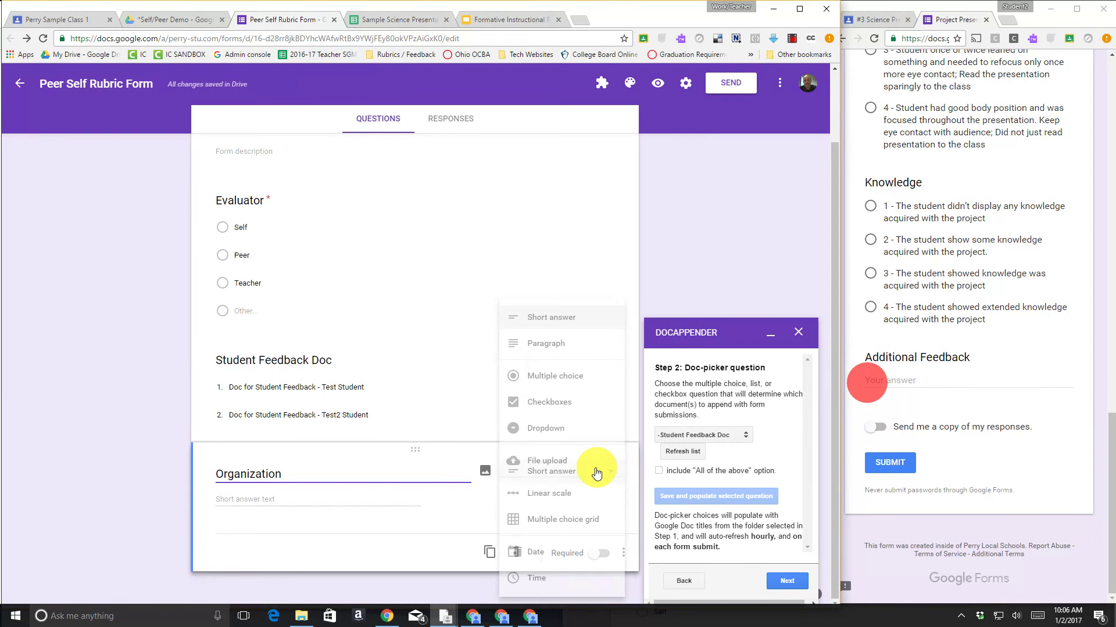
left_click(563, 377)
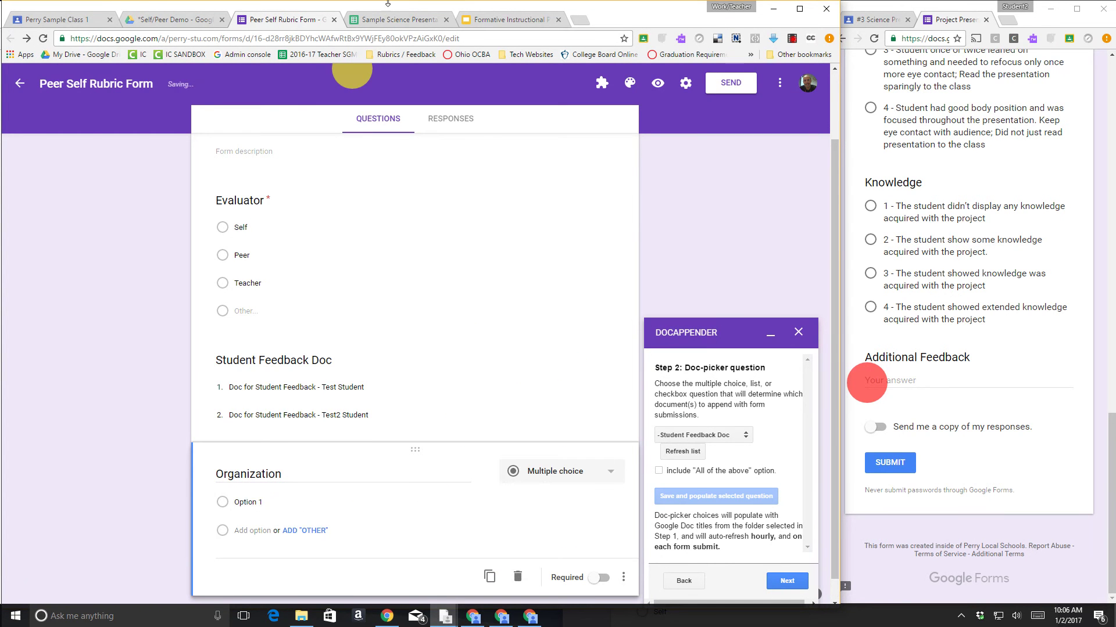
Step: Try to paste the rubric's Organization row descriptions, cells B2:E2, as answer options of the Organization question, and undo the paste
left_click(400, 19)
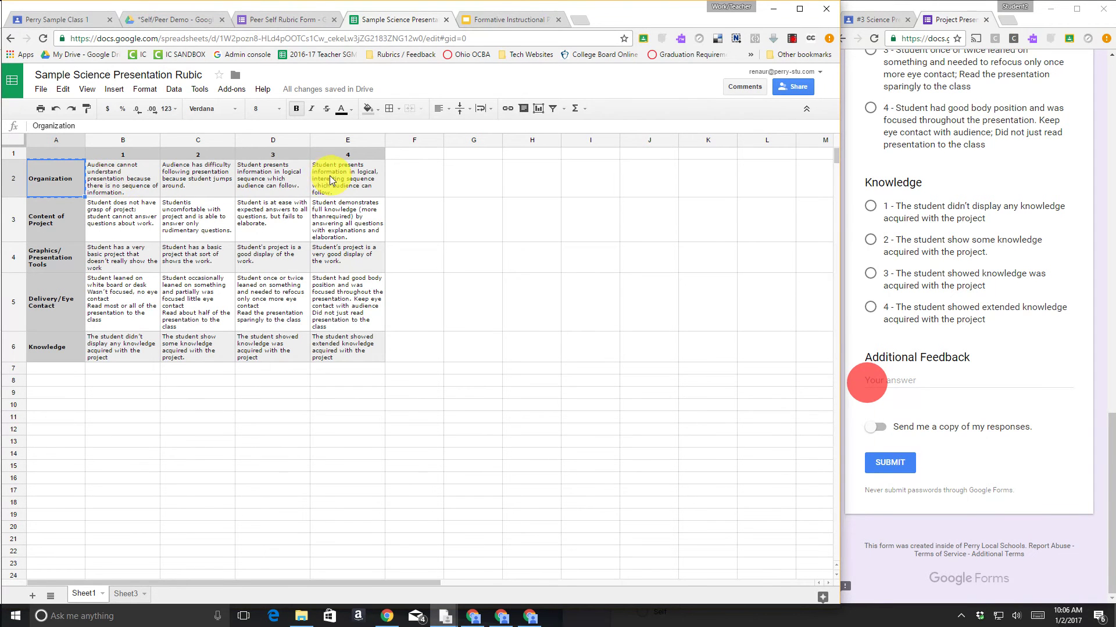
left_click_drag(121, 179, 324, 174)
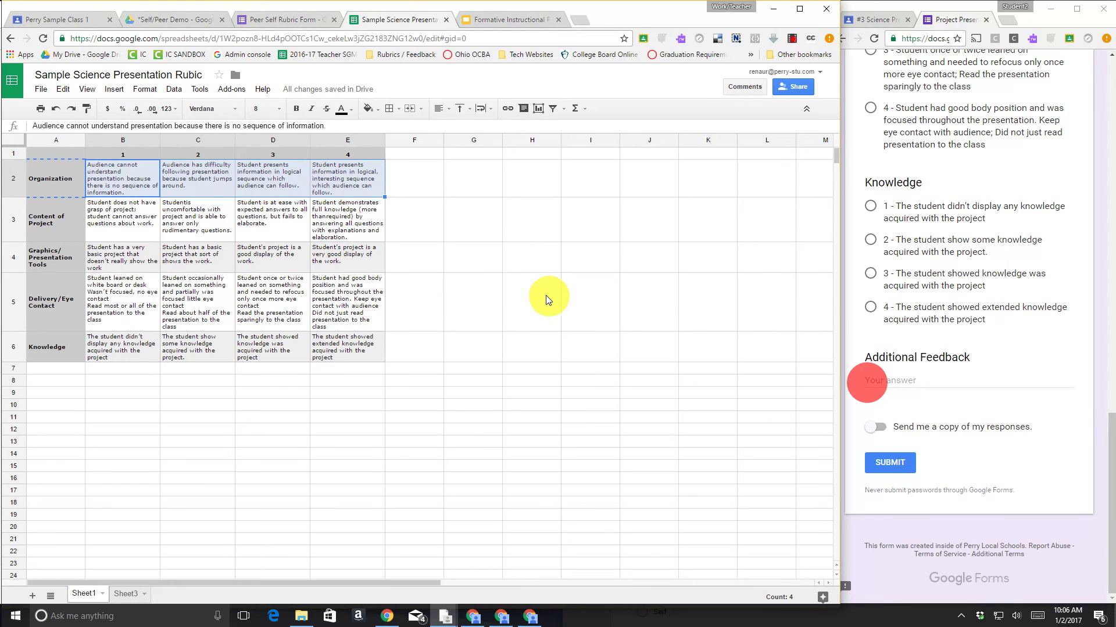
key("ctrl+c")
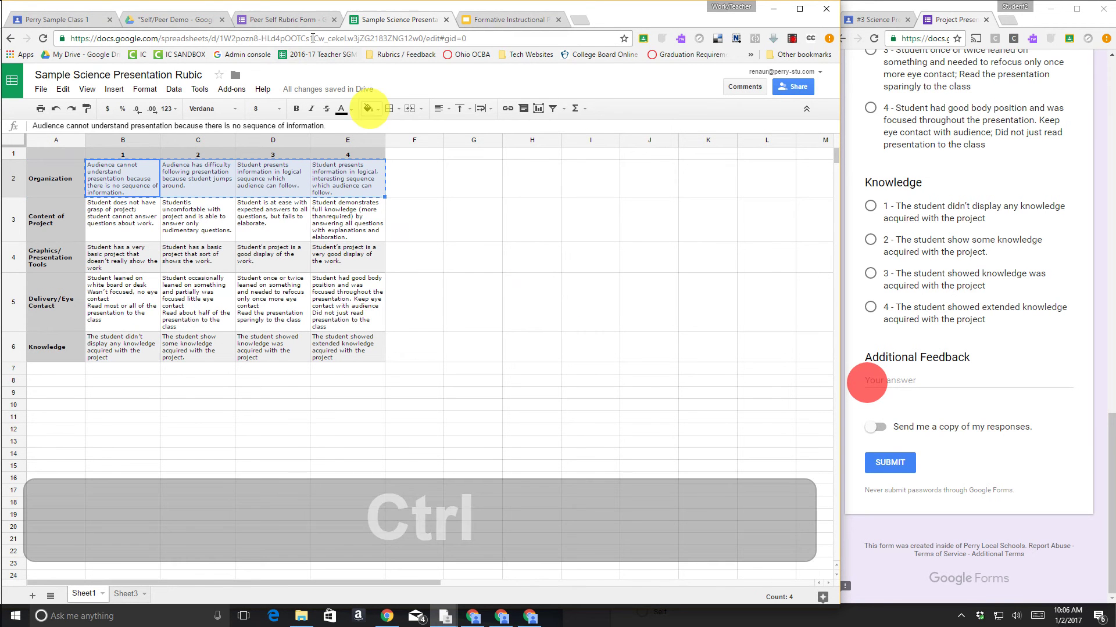
left_click(280, 19)
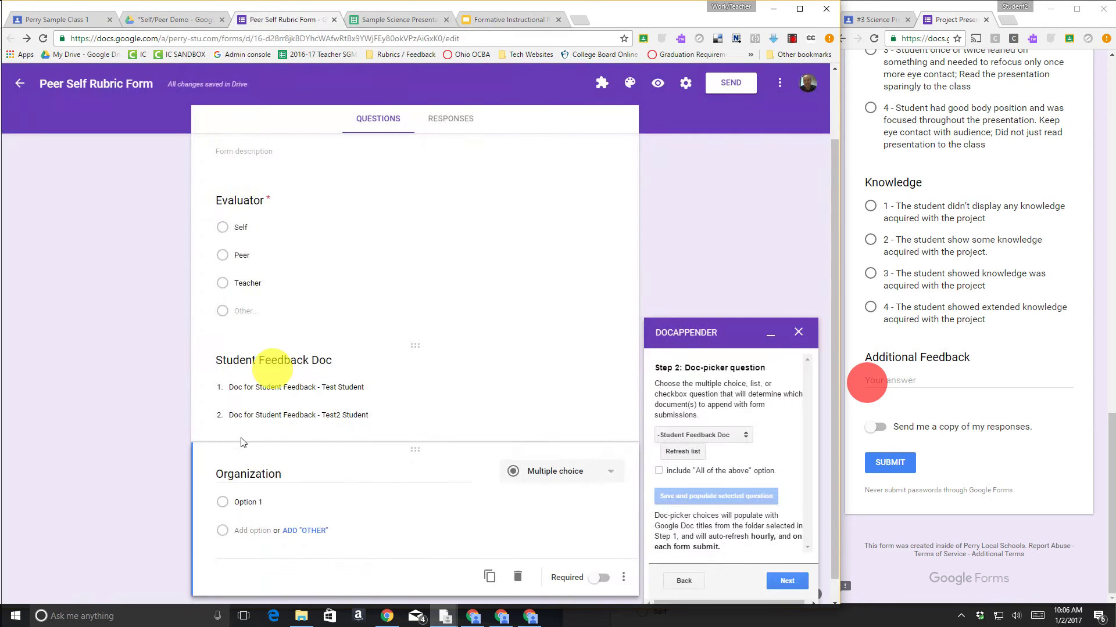
left_click(257, 501)
key("ctrl+v")
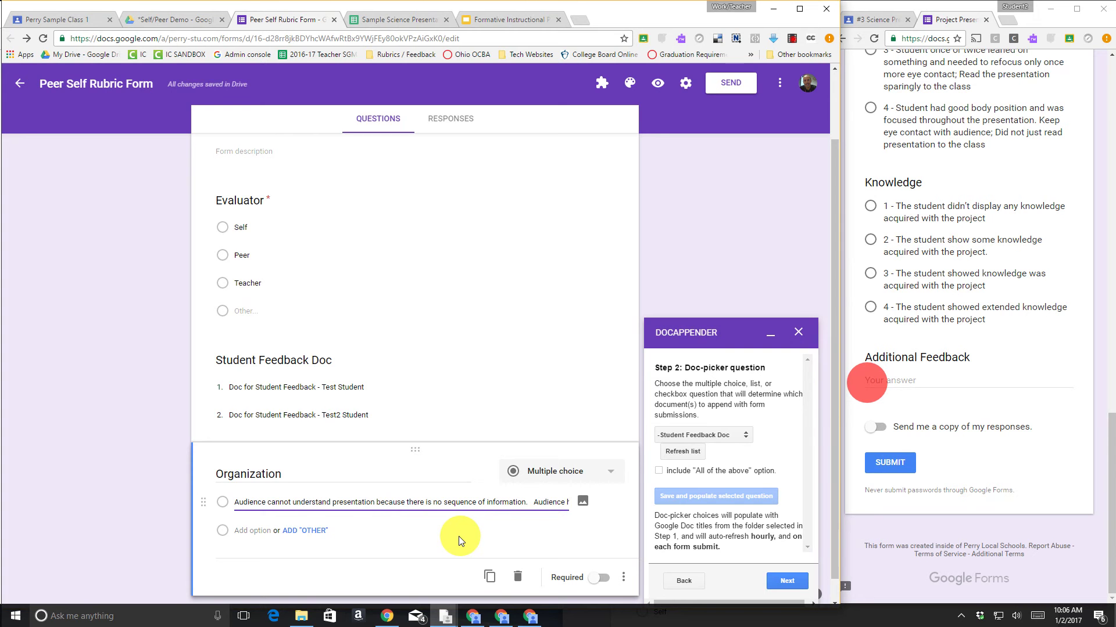
key("ctrl+z")
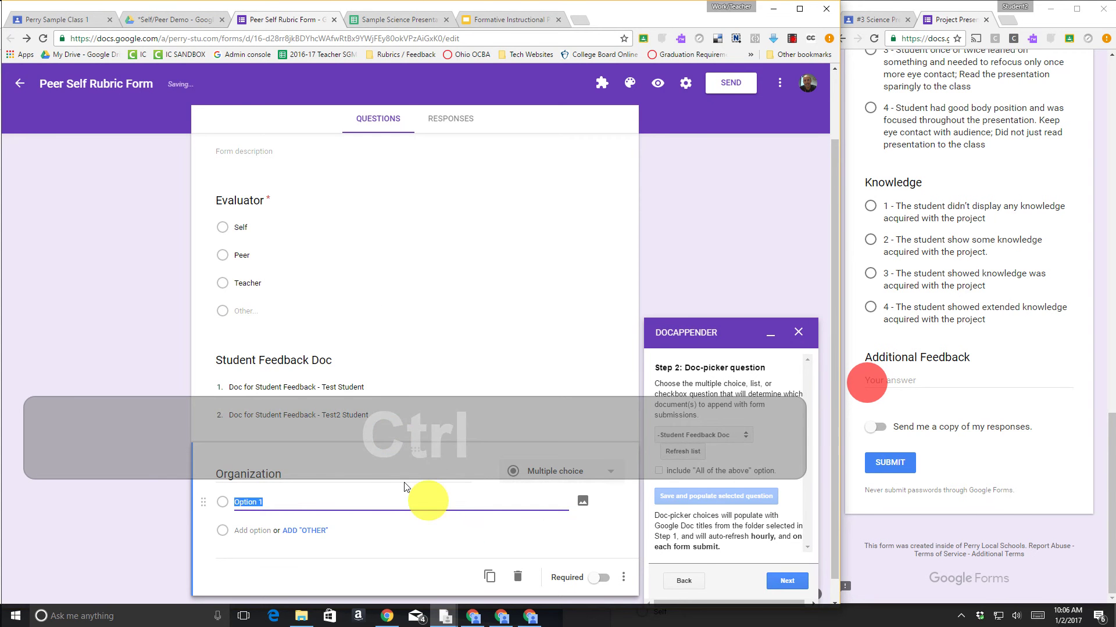
Step: Copy the whole rubric table, A1:E6, from Sheet1 of the rubric spreadsheet and paste it transposed into Sheet3 at A1
left_click(410, 17)
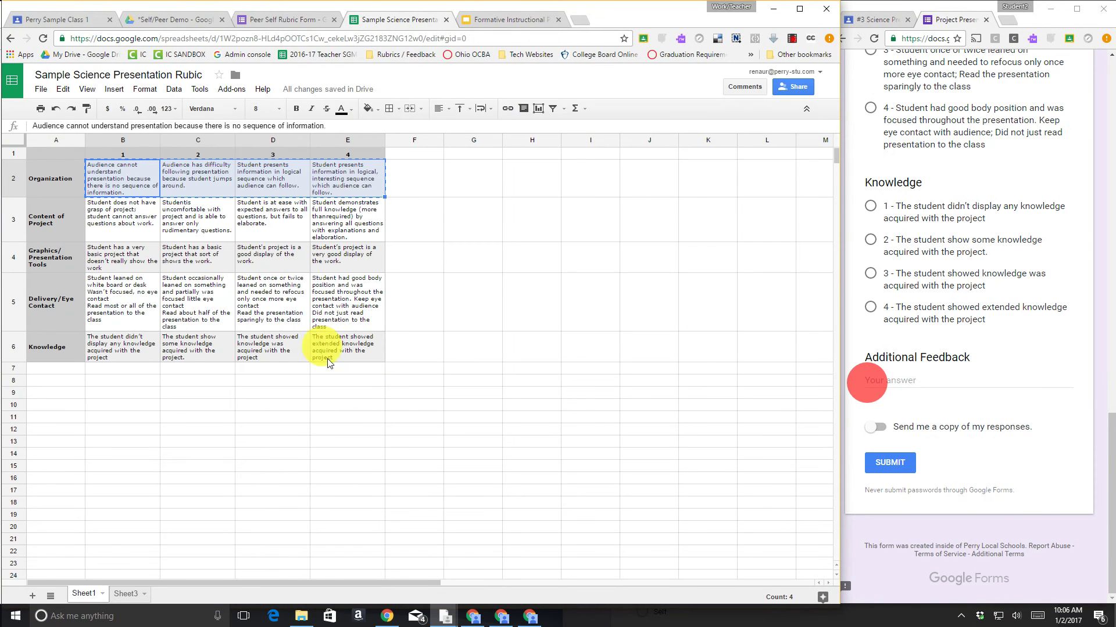
left_click(352, 389)
left_click_drag(39, 151, 349, 343)
key("ctrl+c")
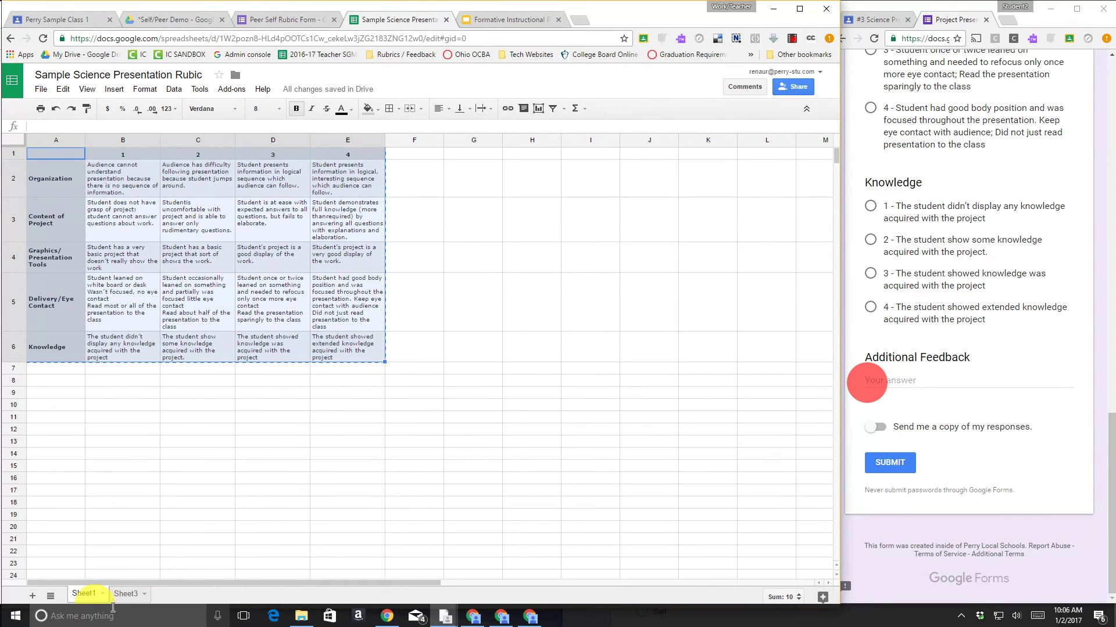
left_click(123, 595)
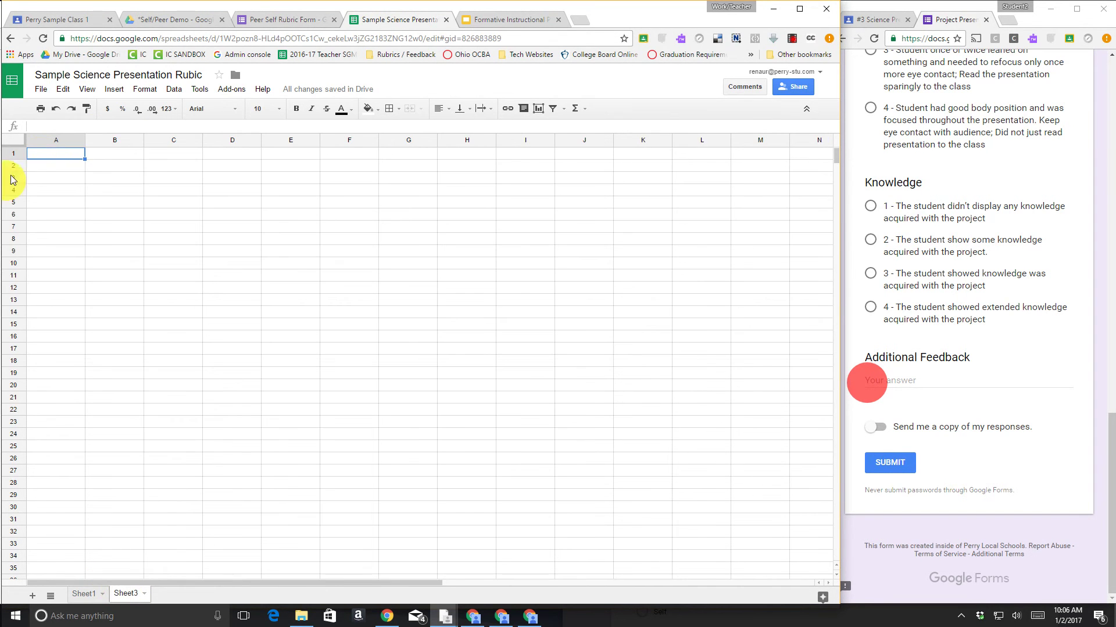
right_click(42, 155)
mouse_move(64, 216)
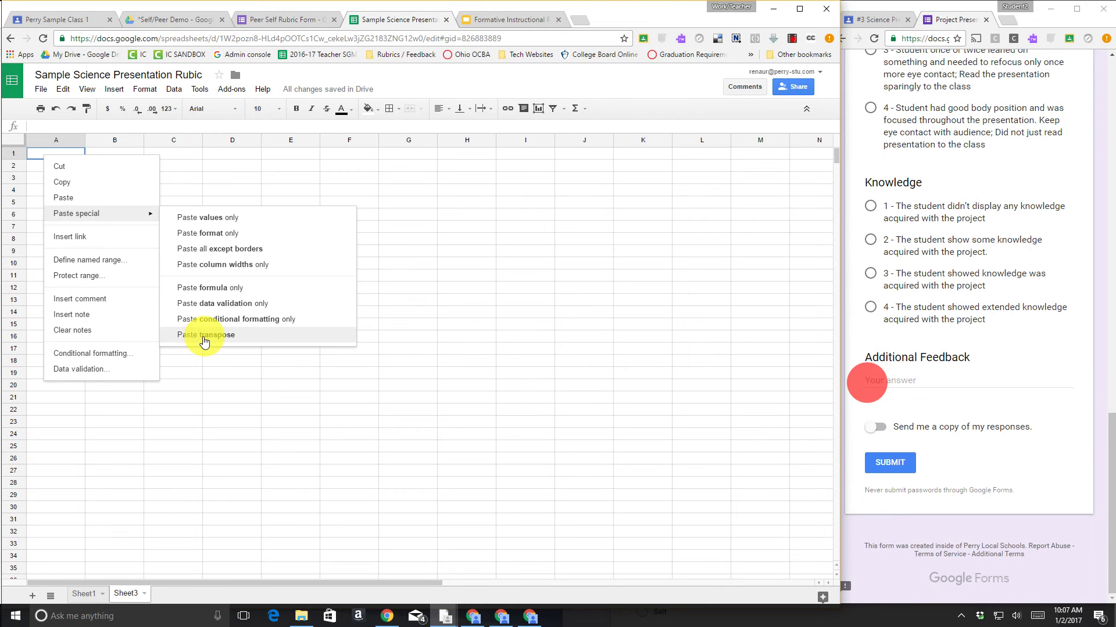
left_click(204, 337)
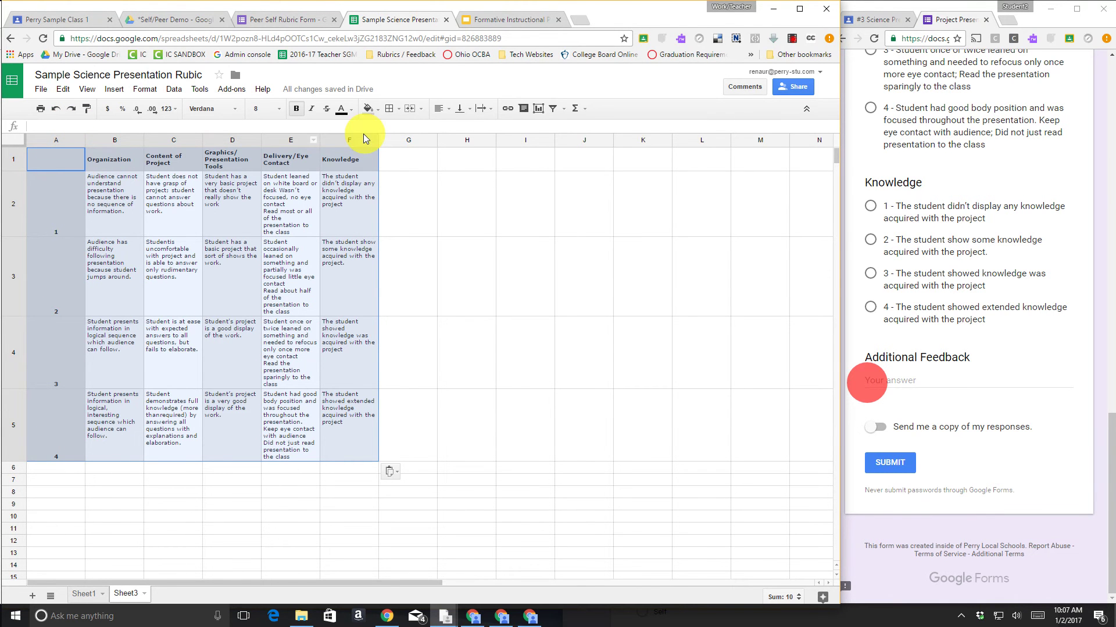
Step: Copy the four Organization descriptions, B2:B5, from the transposed rubric and paste them as the Organization question's answer options
left_click_drag(112, 203, 113, 419)
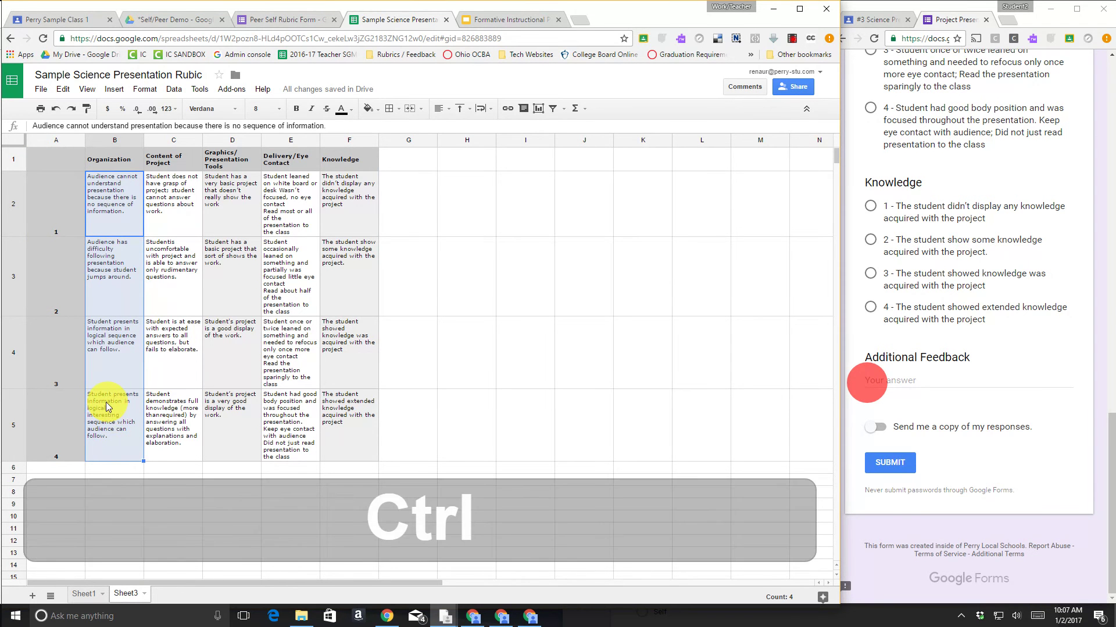
key("ctrl+c")
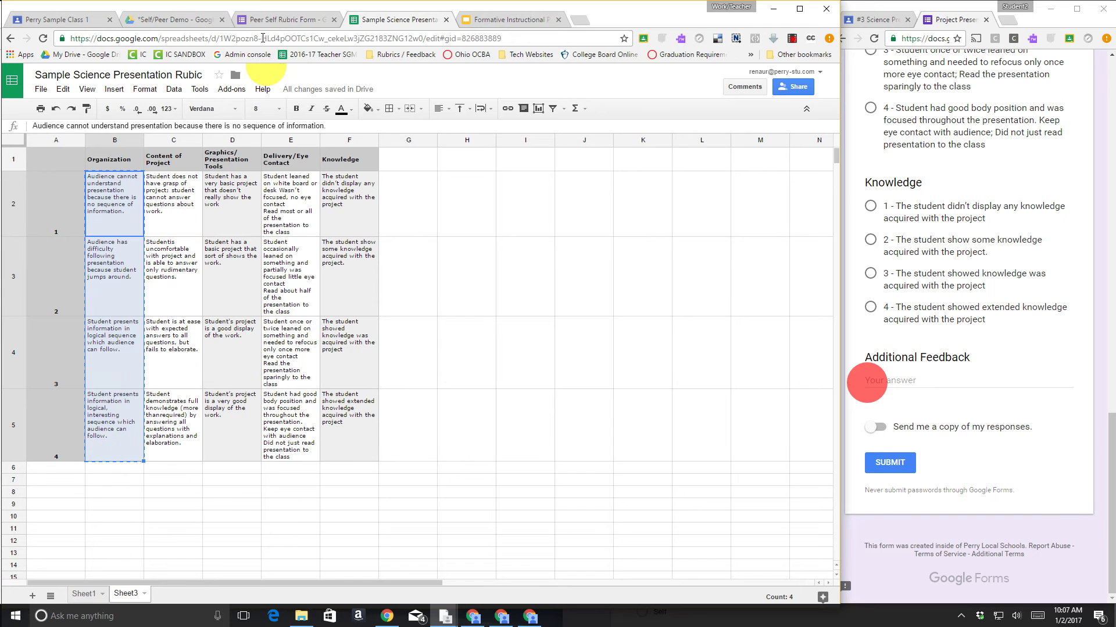
left_click(271, 19)
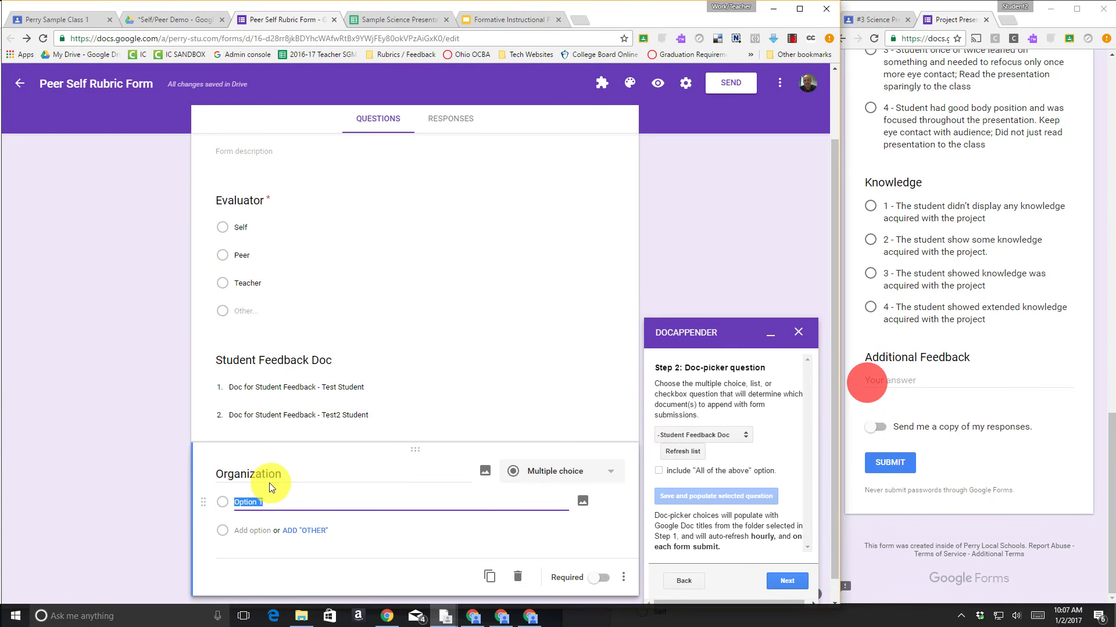
key("ctrl+v")
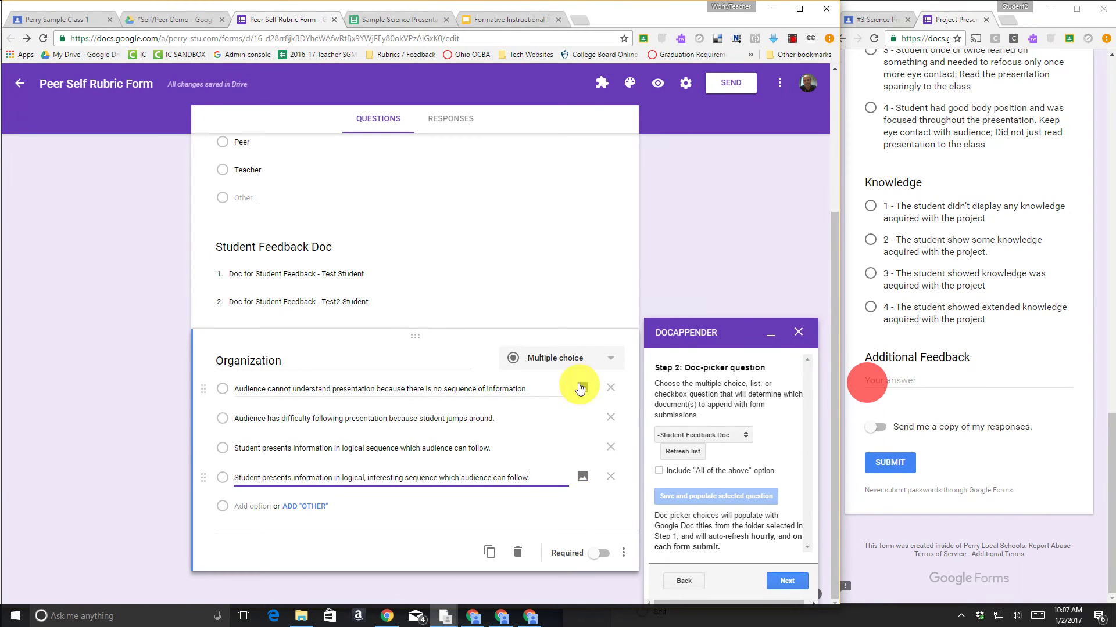
Step: Add another blank multiple choice question to the form and move it below Organization
left_click(659, 290)
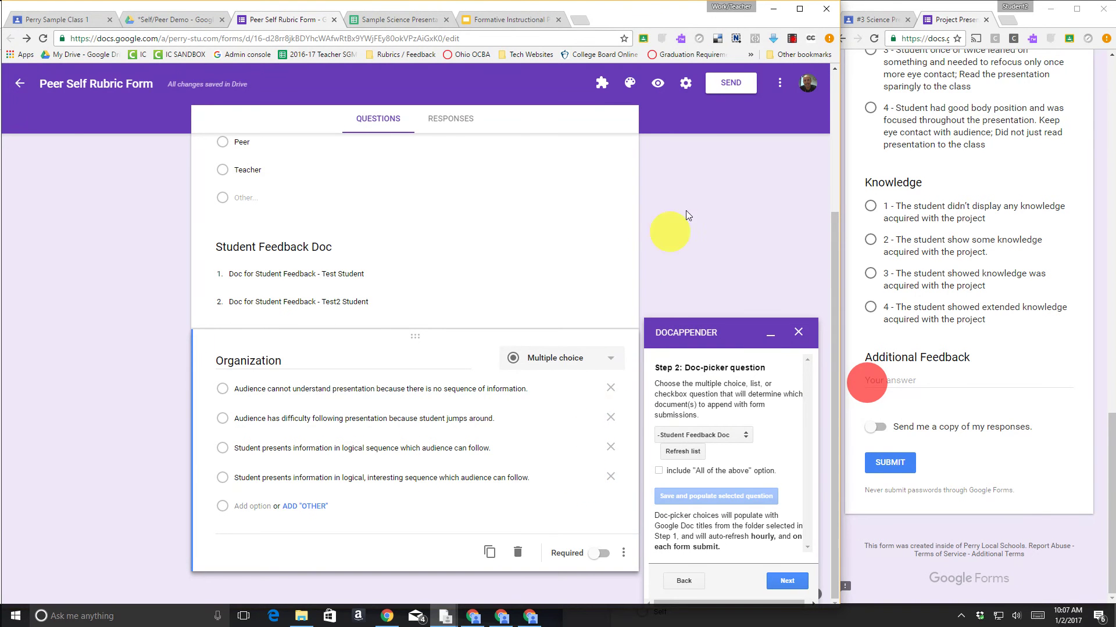
left_click(571, 248)
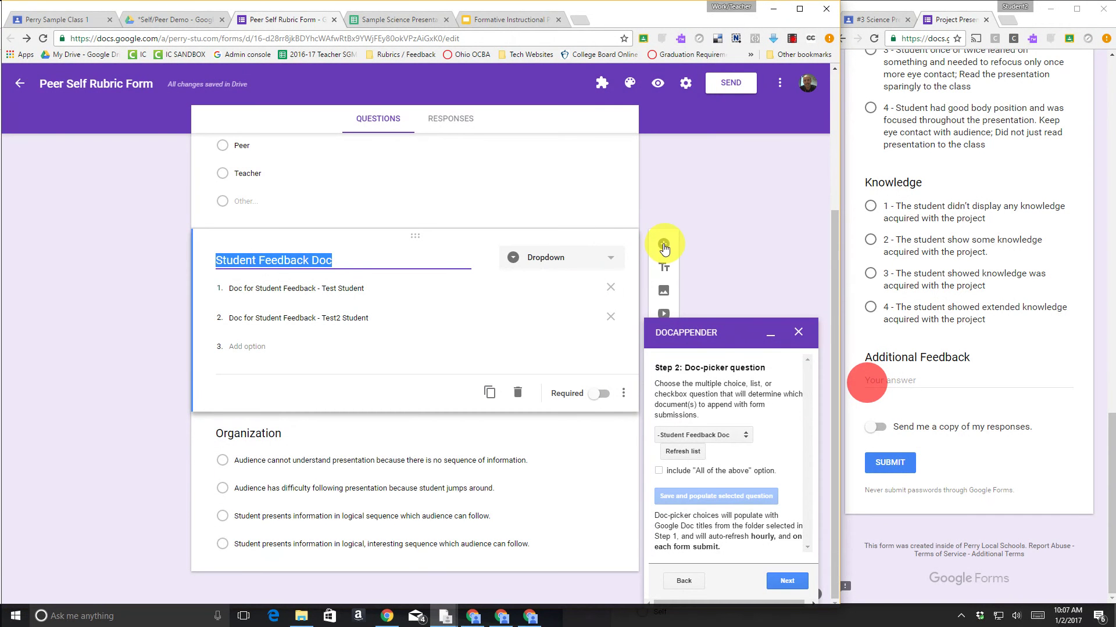
left_click(215, 501)
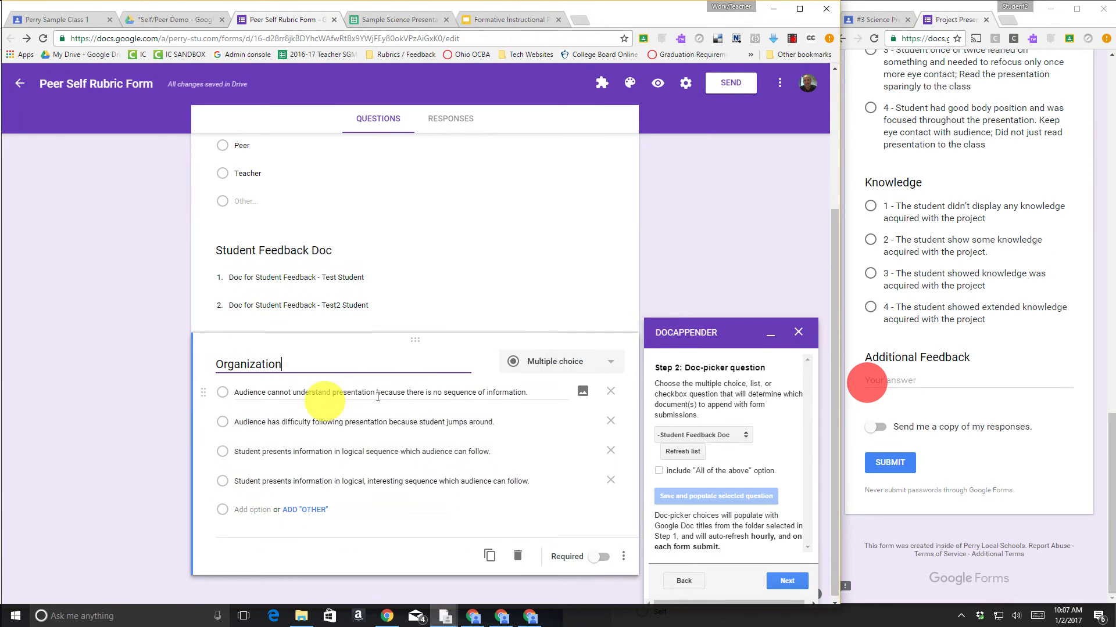
left_click(665, 323)
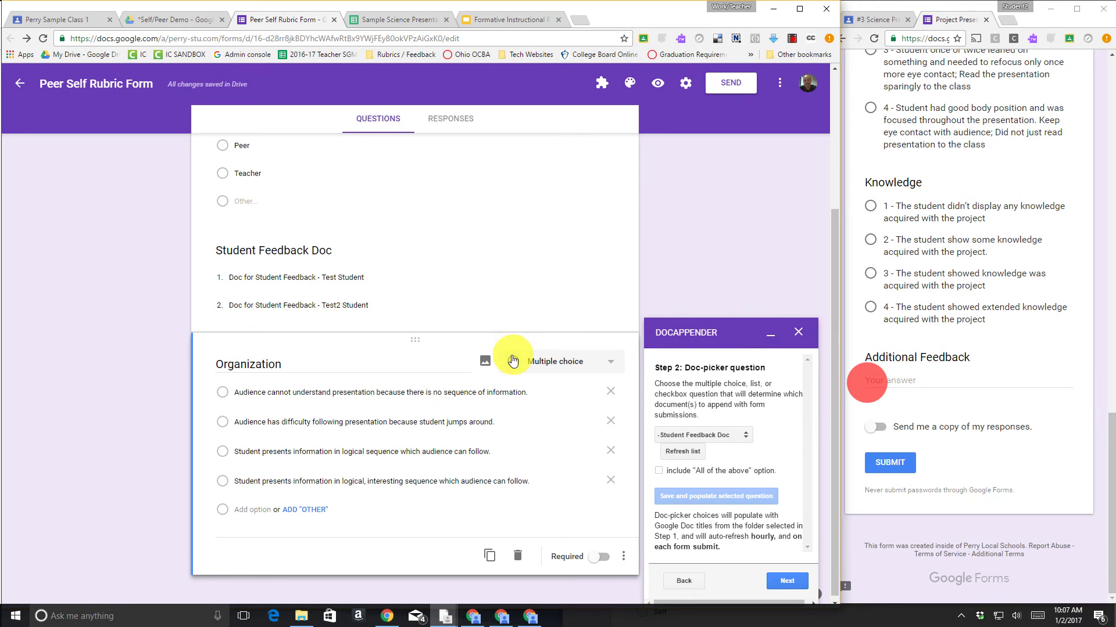
left_click(614, 240)
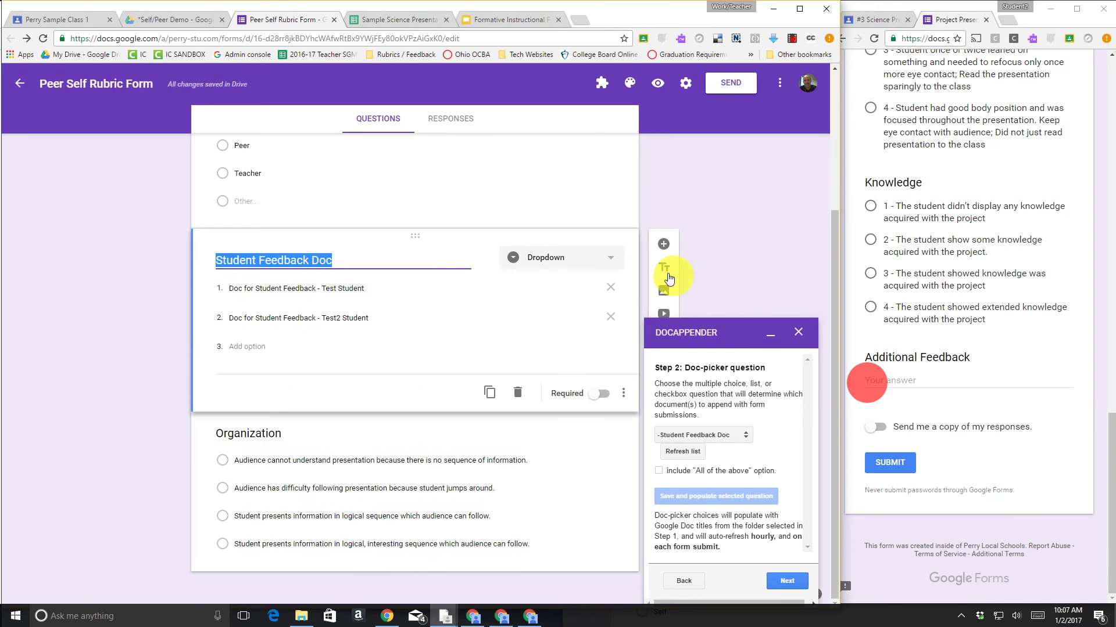
left_click(663, 245)
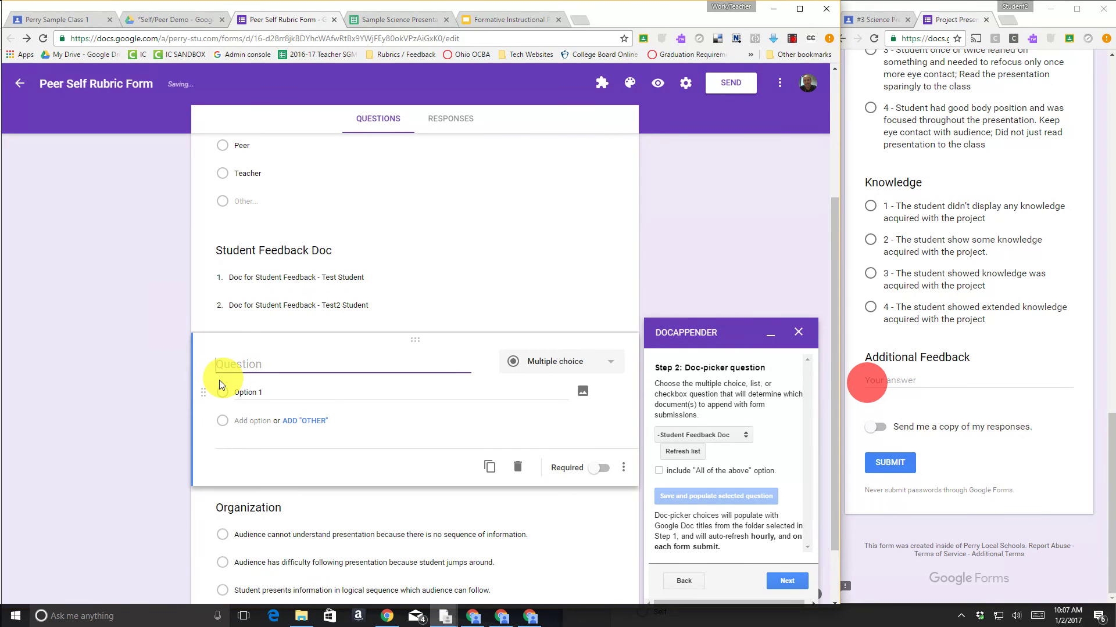
left_click_drag(415, 339, 422, 543)
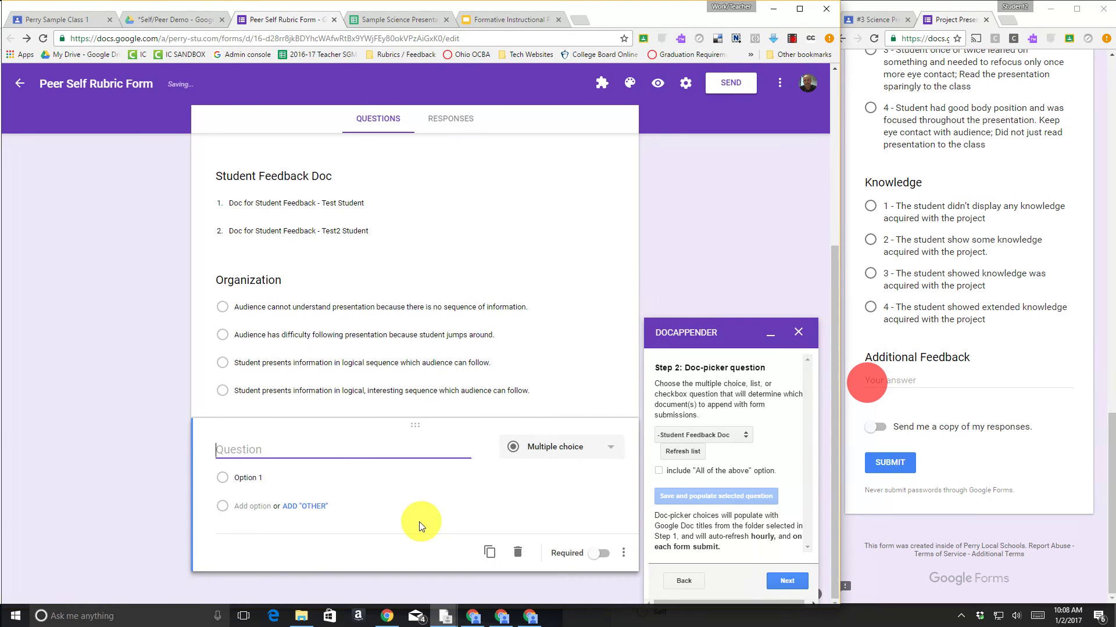
Step: Title the new question below Organization "Additional Feedback" and let it be a paragraph question
type("Additiona")
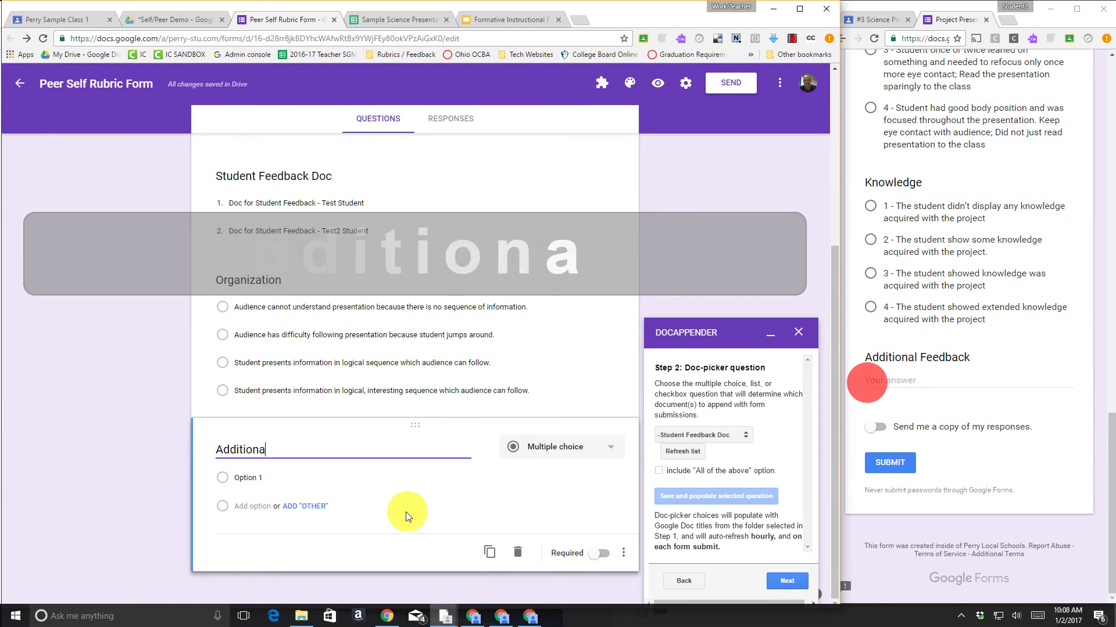
type("l Fee")
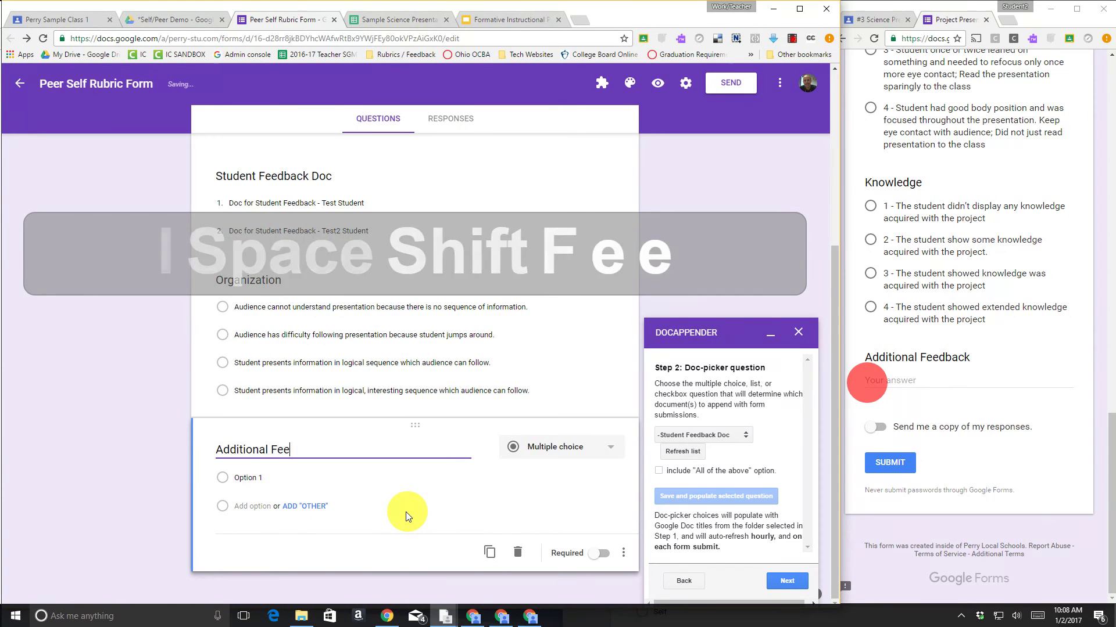
type("dback")
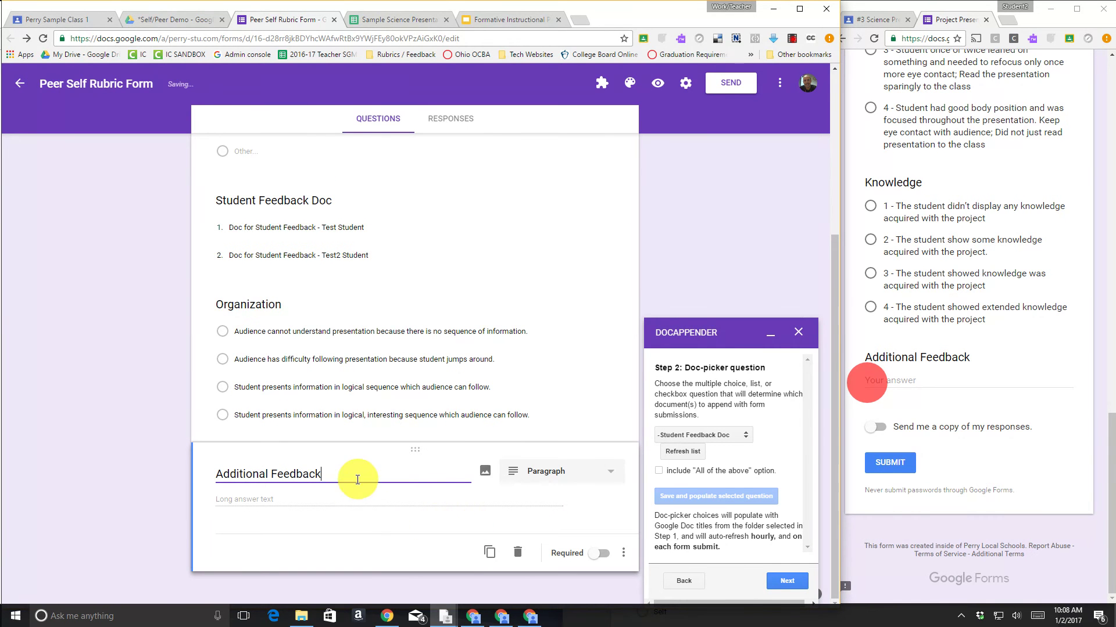
left_click(353, 499)
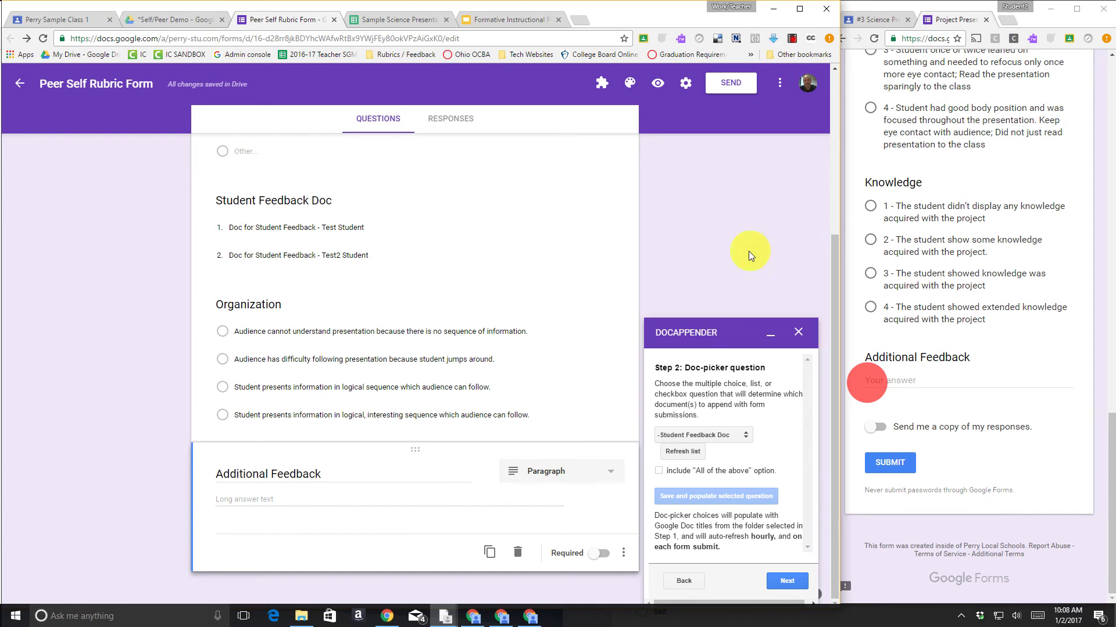
left_click_drag(749, 251, 751, 248)
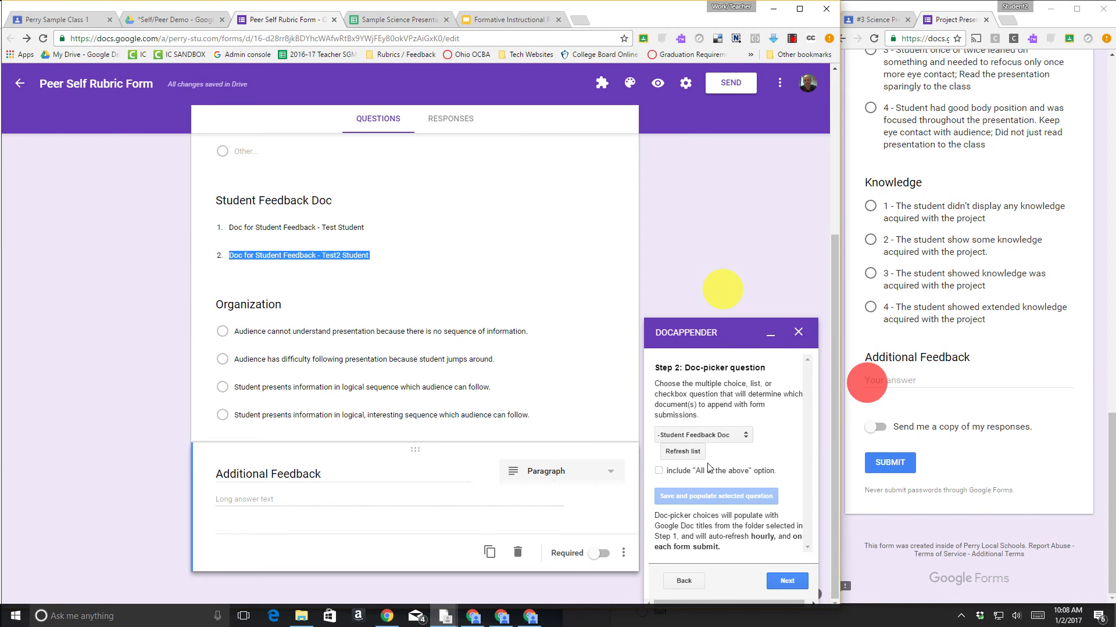
Step: Continue to docAppender's Step 3 and select Timestamp and Evaluator as form values for the target docs
left_click(789, 568)
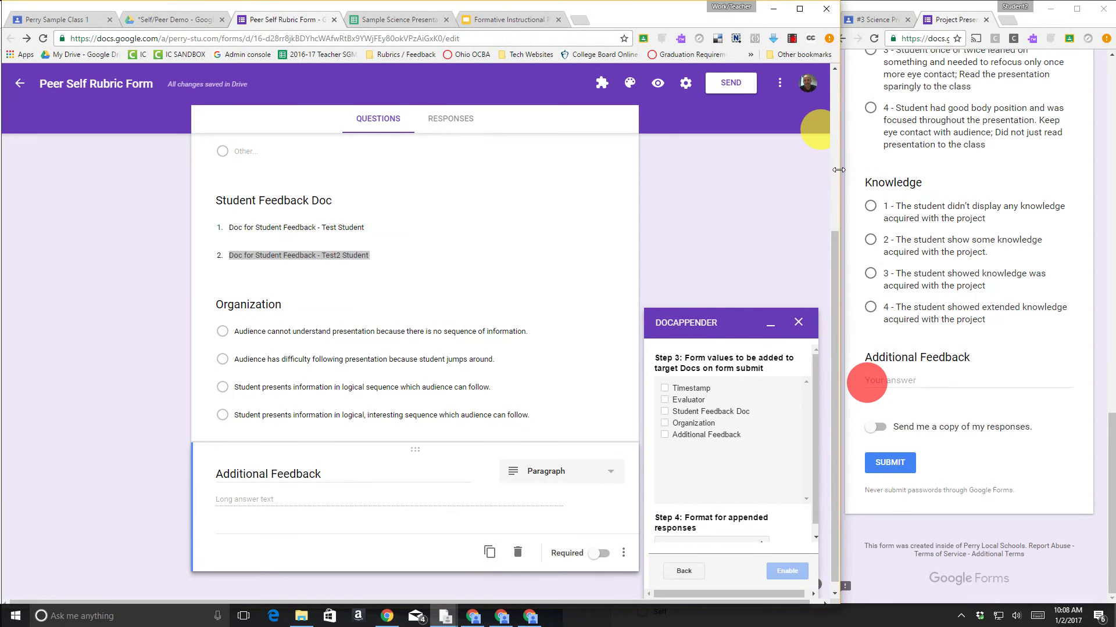
left_click_drag(839, 174, 511, 187)
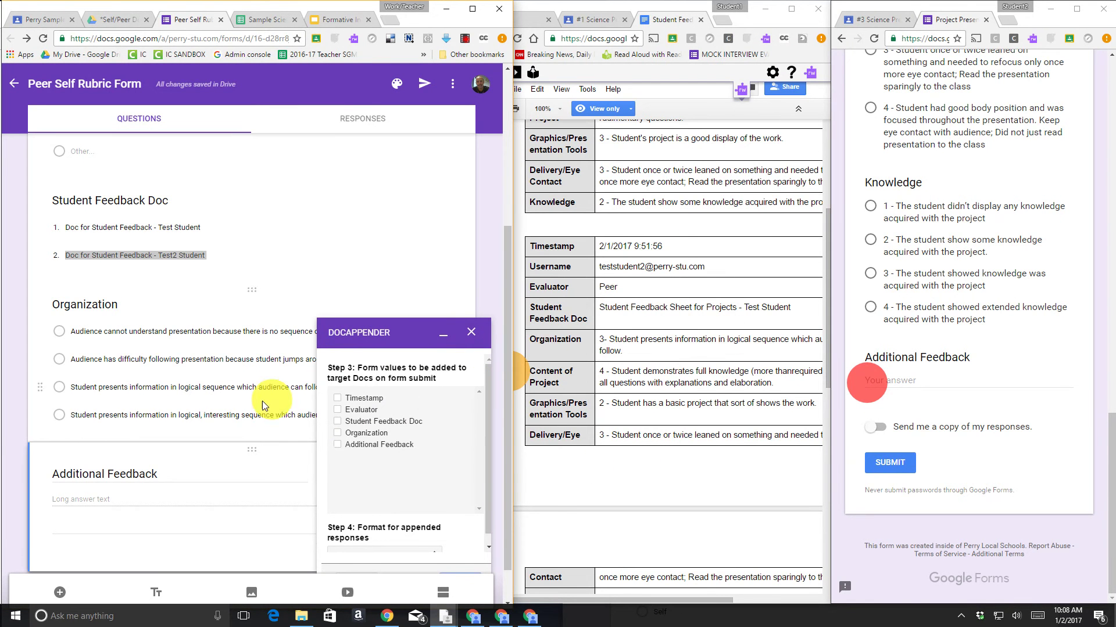
left_click(337, 398)
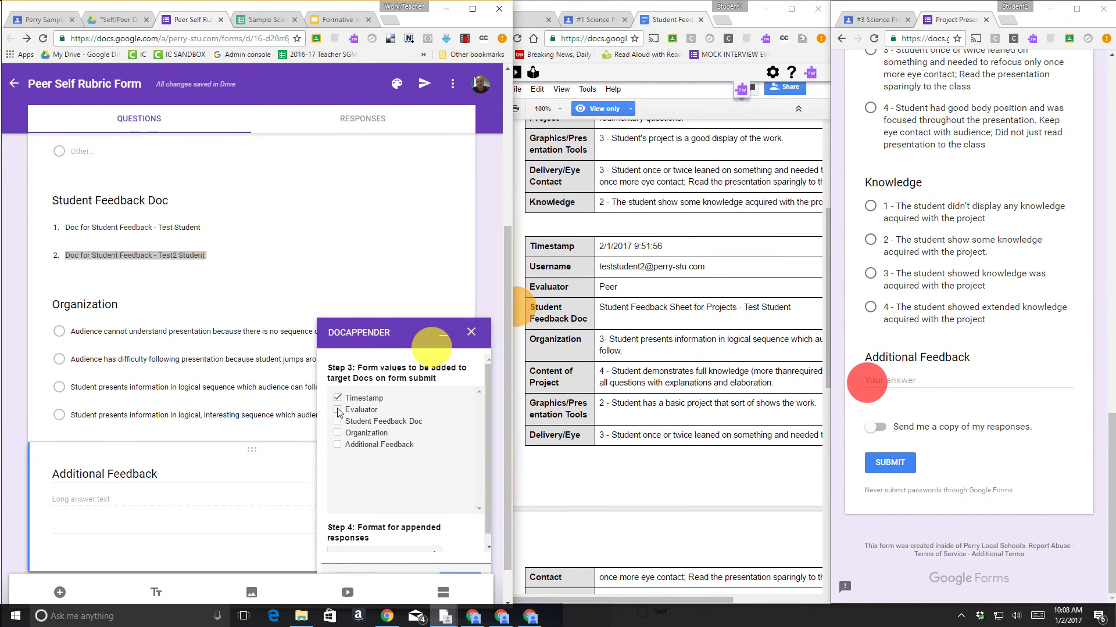
left_click(337, 410)
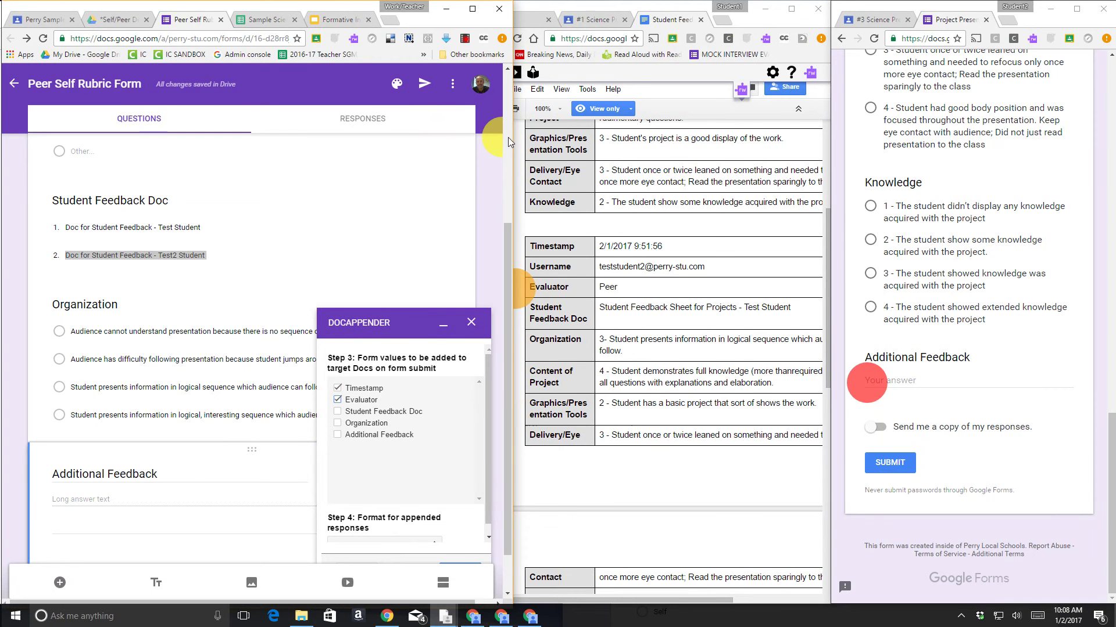
Step: Turn on collecting respondents' email addresses in the form settings and save them
left_click_drag(512, 142, 713, 141)
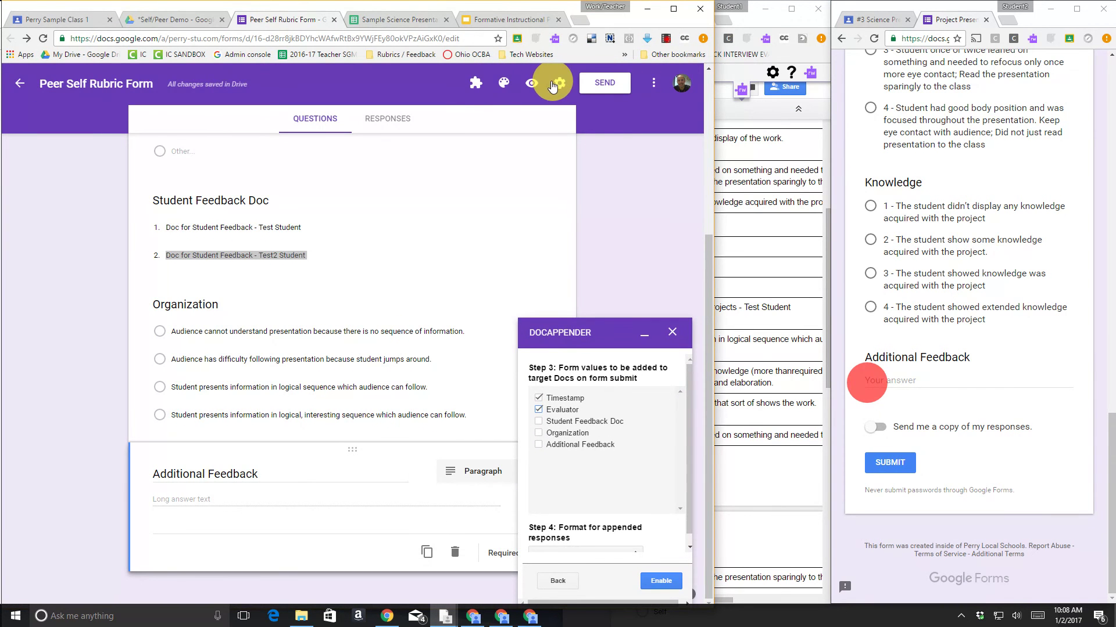
left_click(559, 83)
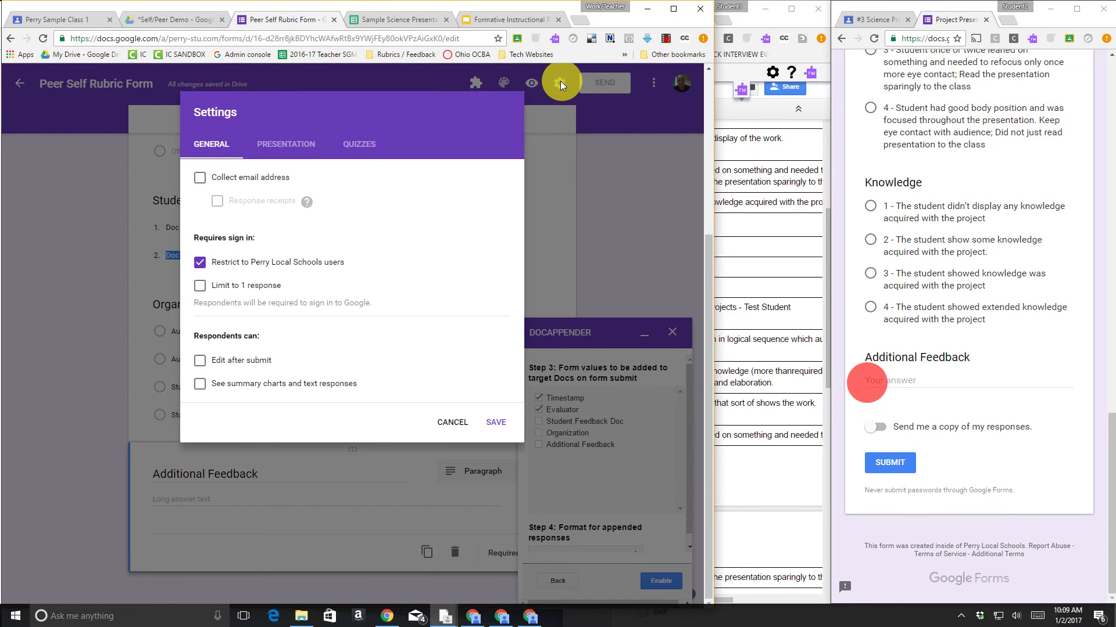
left_click(200, 179)
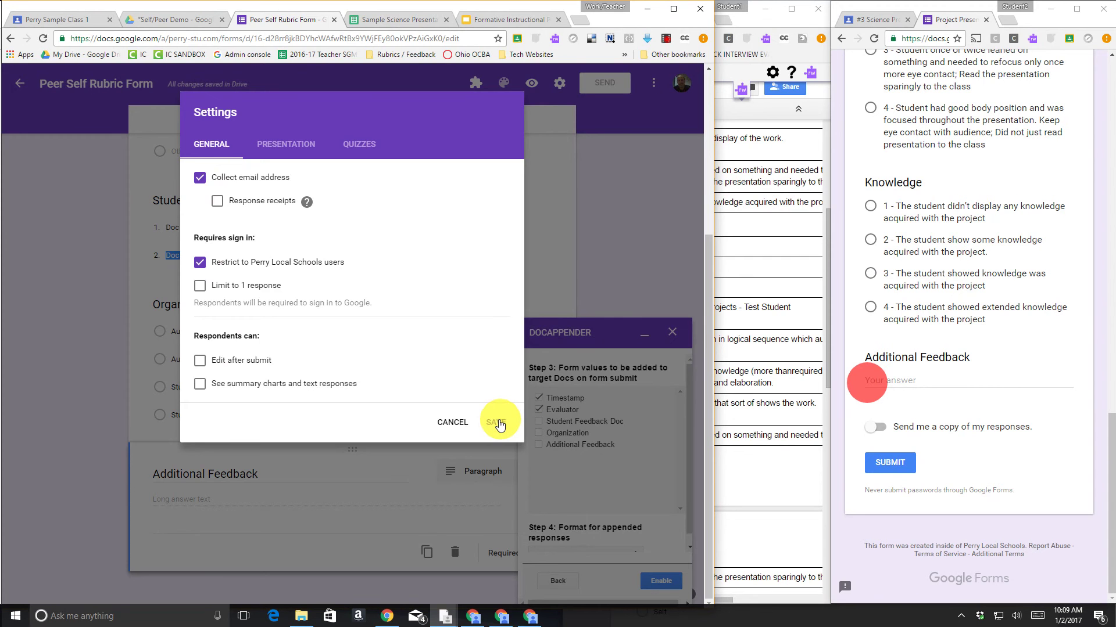
left_click(499, 424)
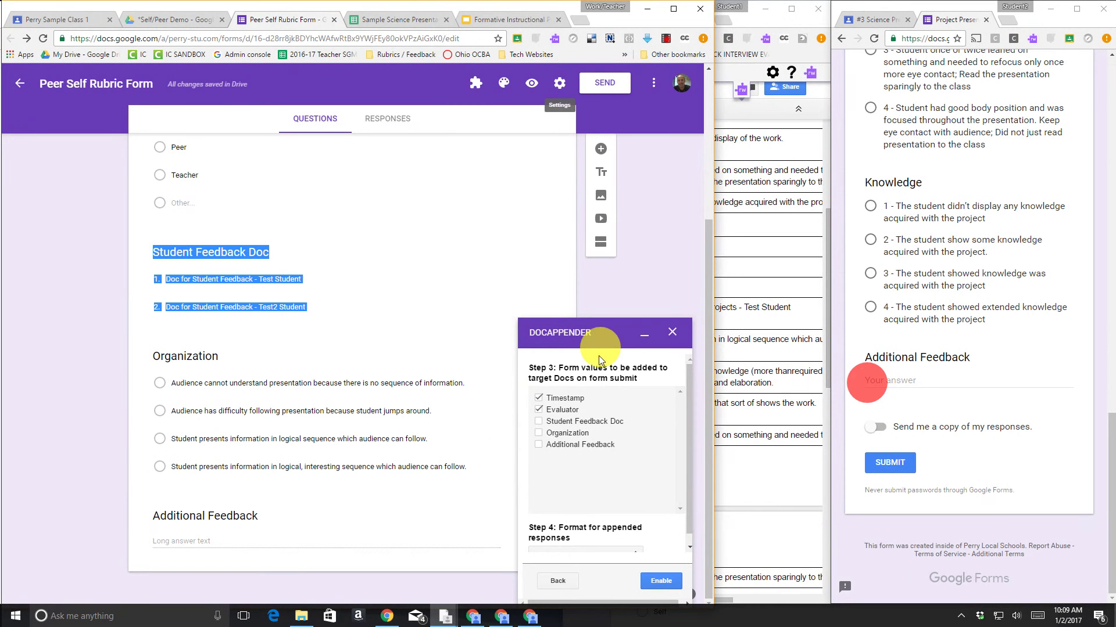
Step: Return to docAppender's doc-picker step, save and populate the Student Feedback Doc question again, and continue to the refreshed form values
scroll(620, 437, "down", 1)
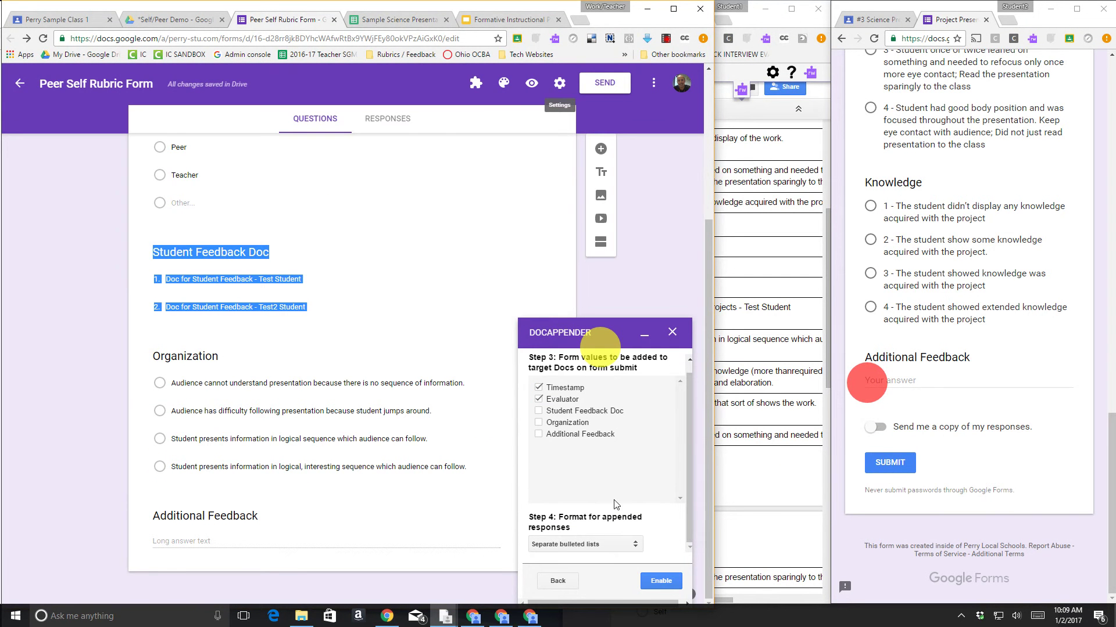
left_click(557, 581)
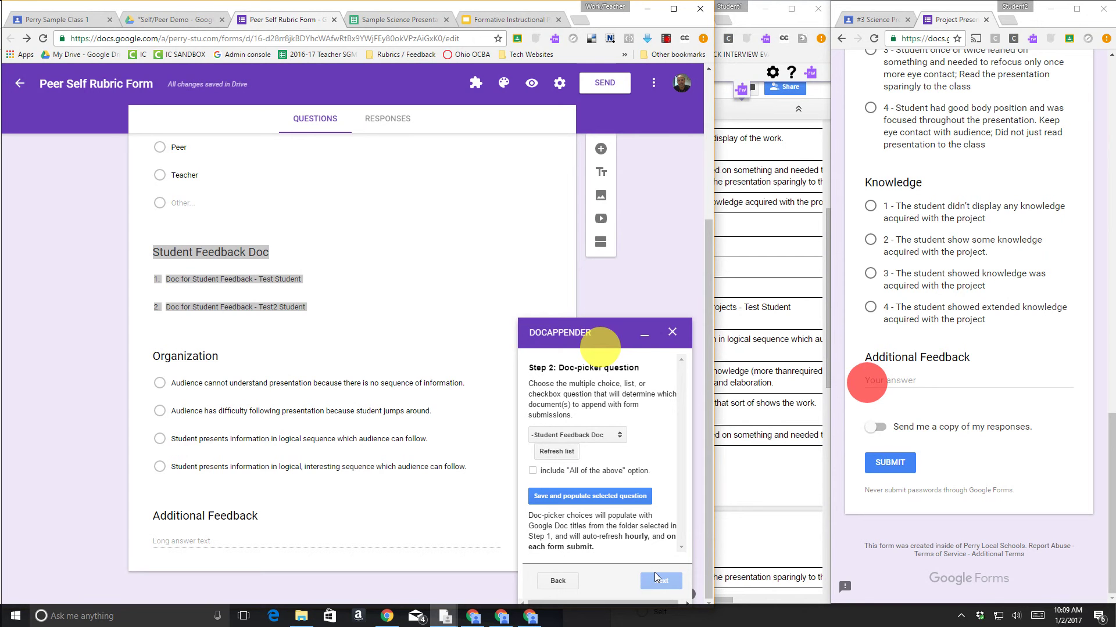
left_click_drag(605, 327, 630, 270)
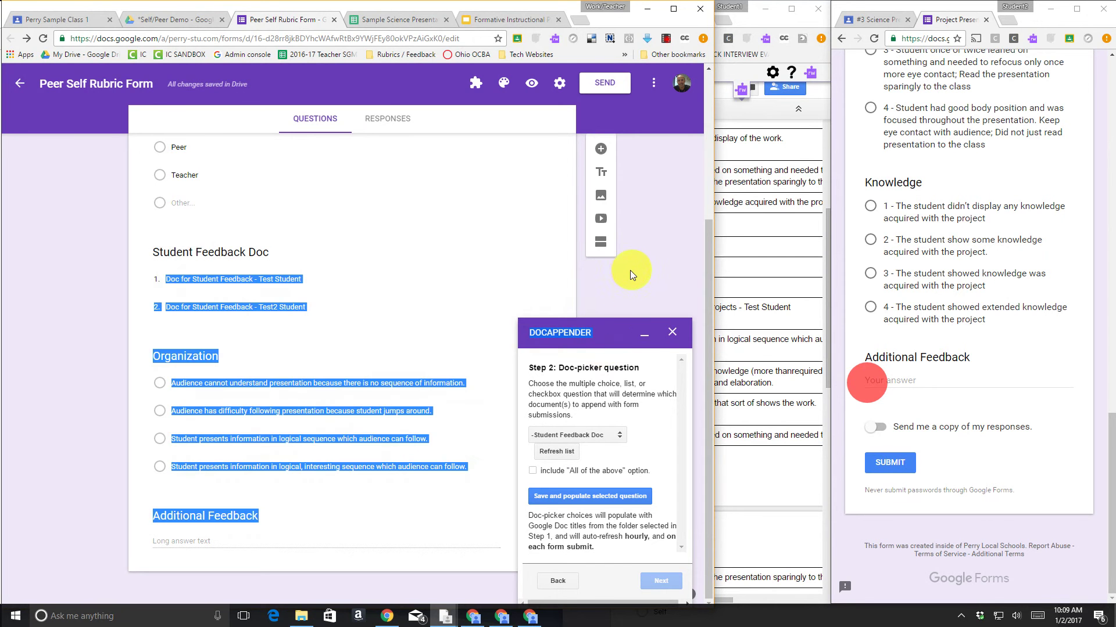
left_click_drag(570, 4, 535, 1)
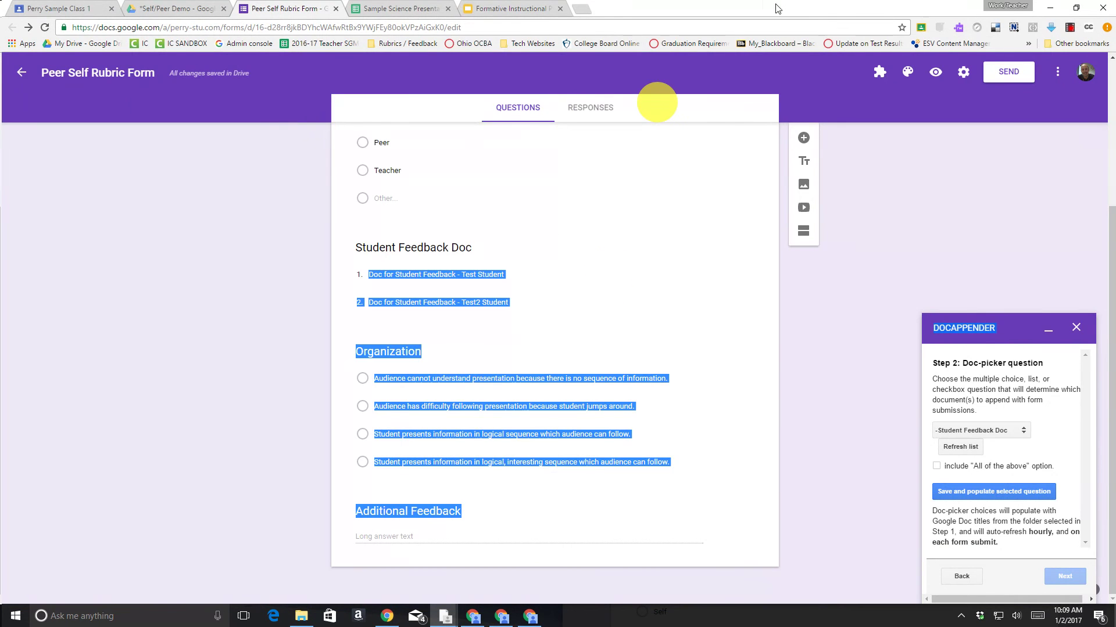
left_click(1076, 8)
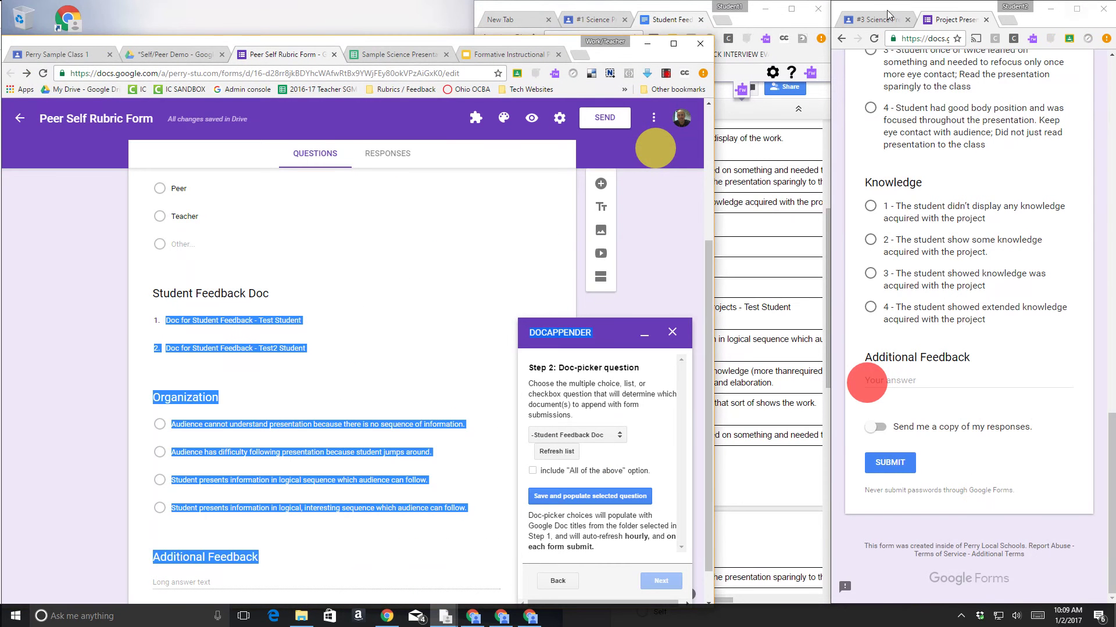
left_click_drag(572, 48, 566, 13)
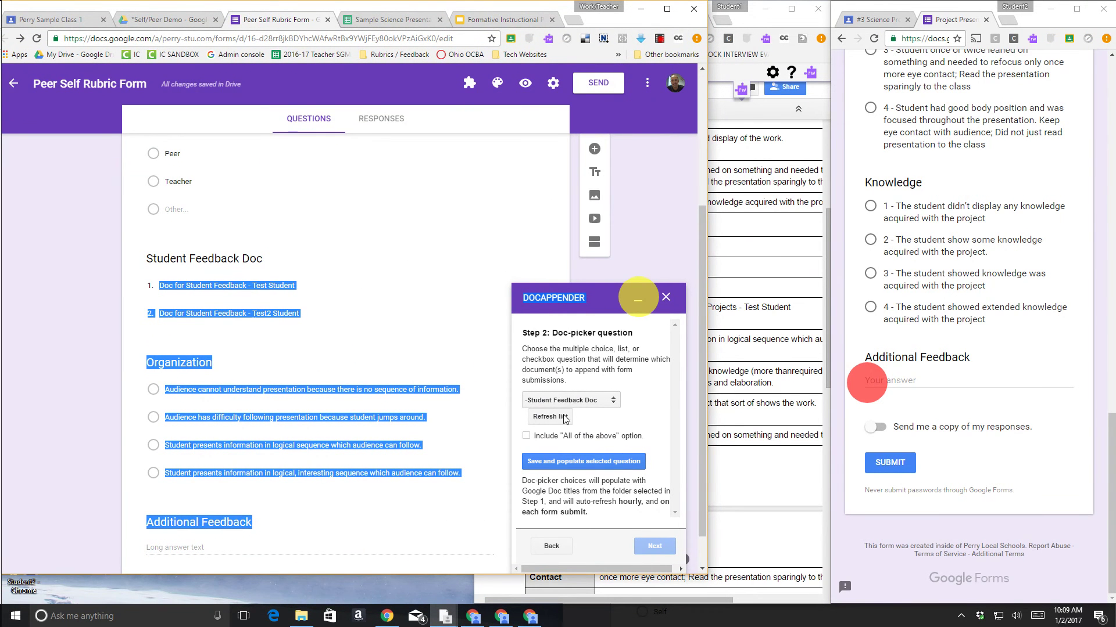
left_click(572, 463)
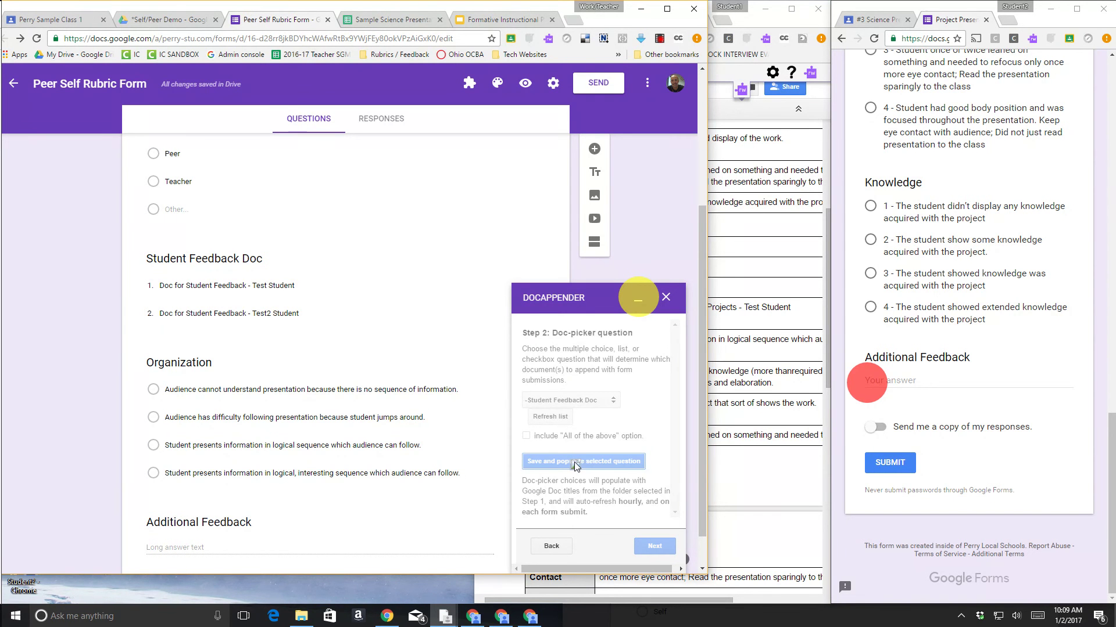
left_click(653, 548)
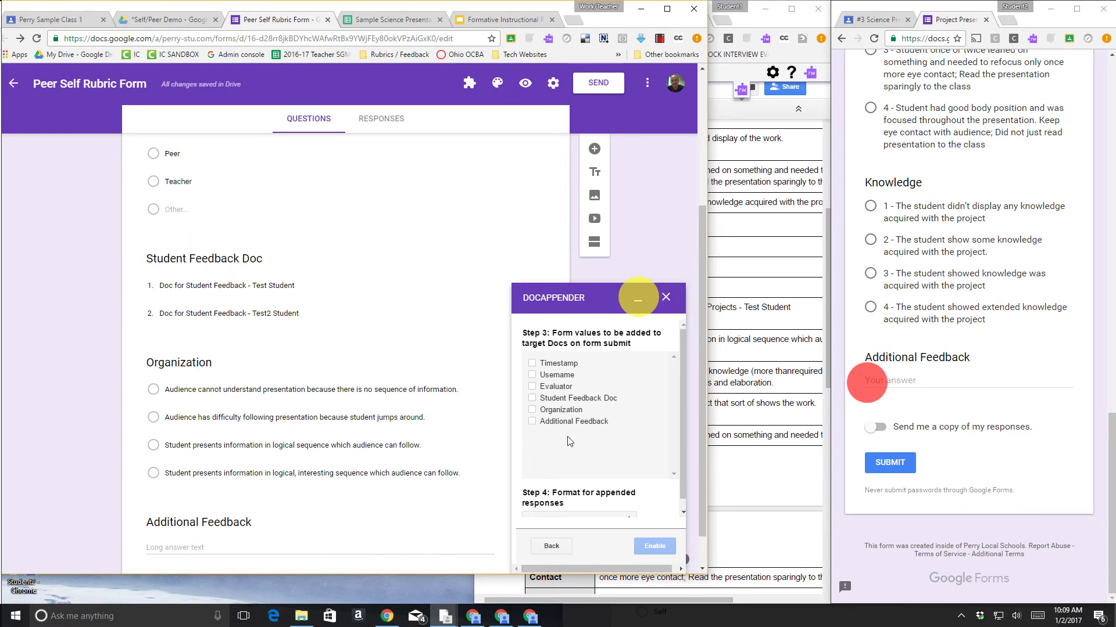
Step: Select Timestamp, Username, Evaluator, Student Feedback Doc, Organization and Additional Feedback as the form values to append
left_click(532, 363)
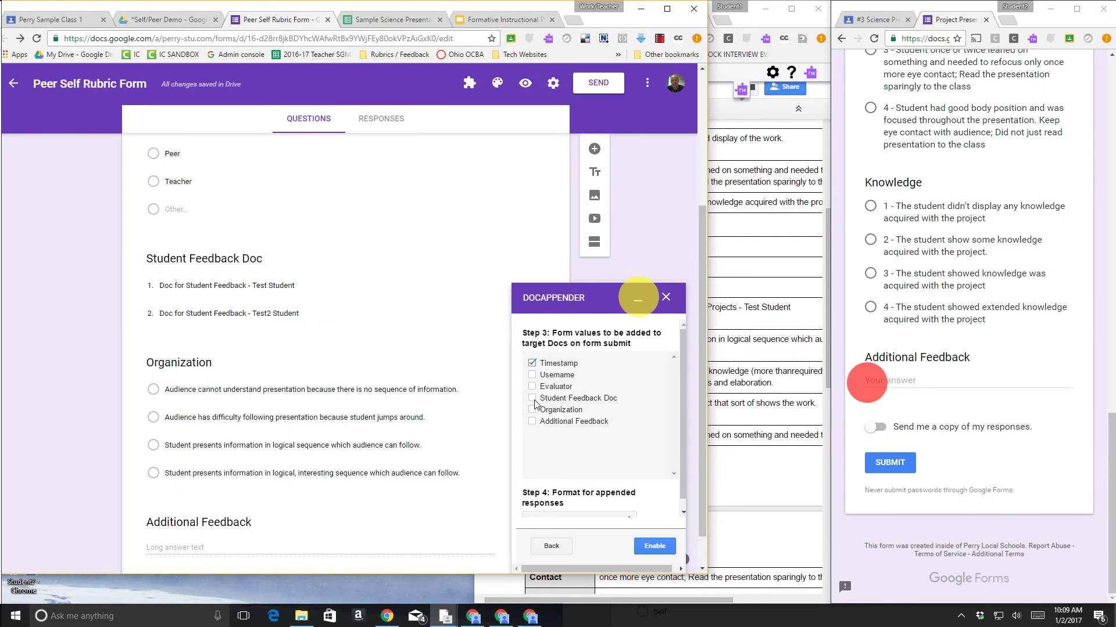
left_click(532, 376)
left_click_drag(707, 376, 519, 384)
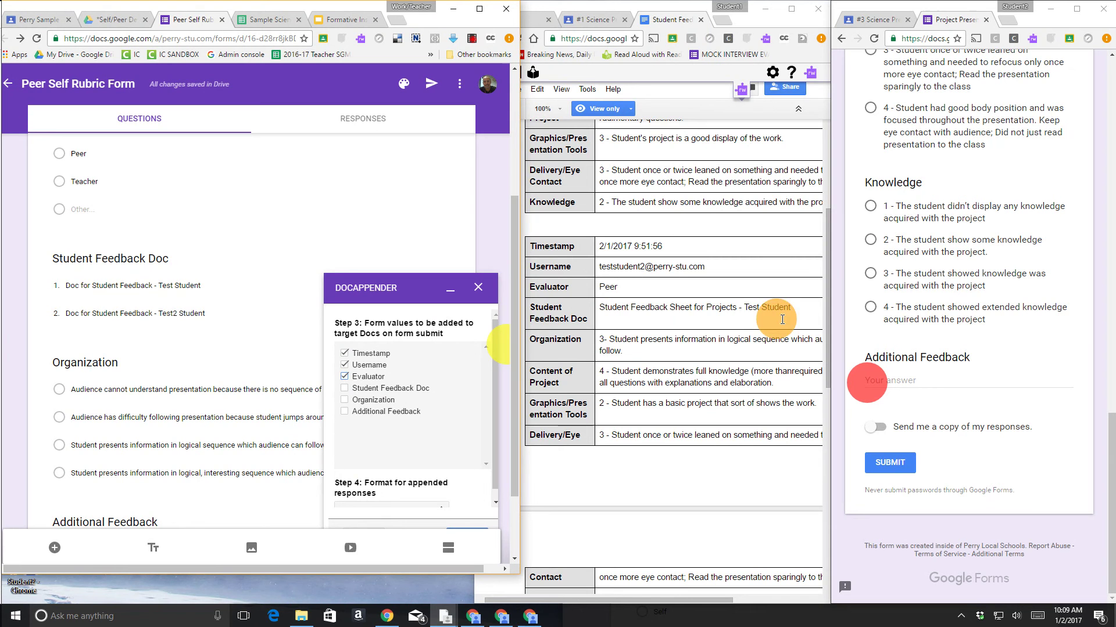
left_click(345, 400)
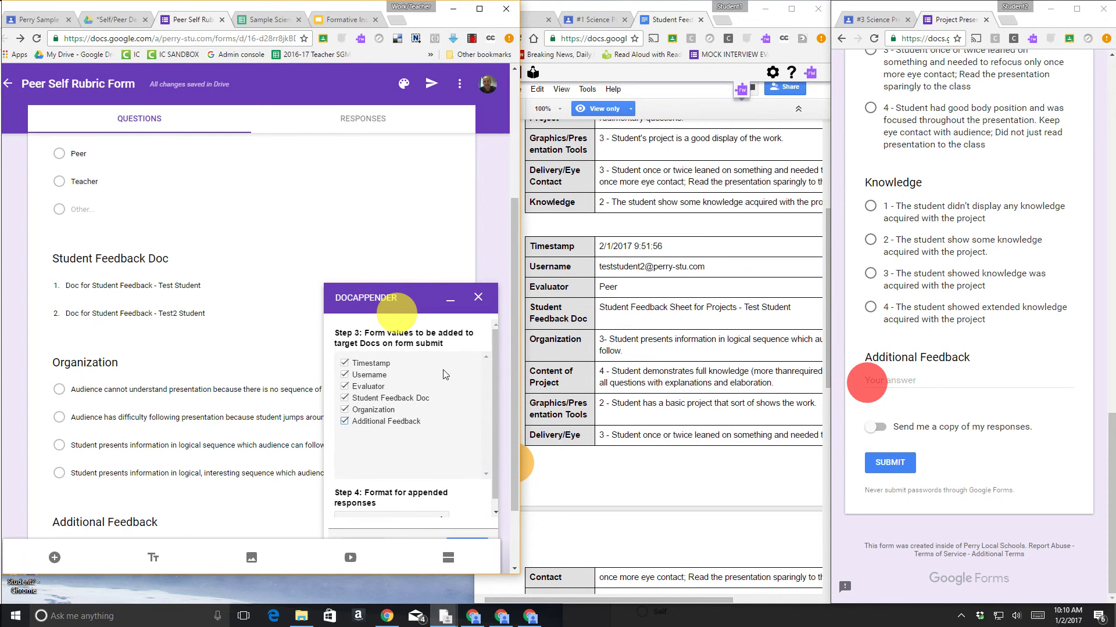
Step: Set the format for appended responses to Separate vertical tables and enable docAppender
scroll(430, 387, "down", 1)
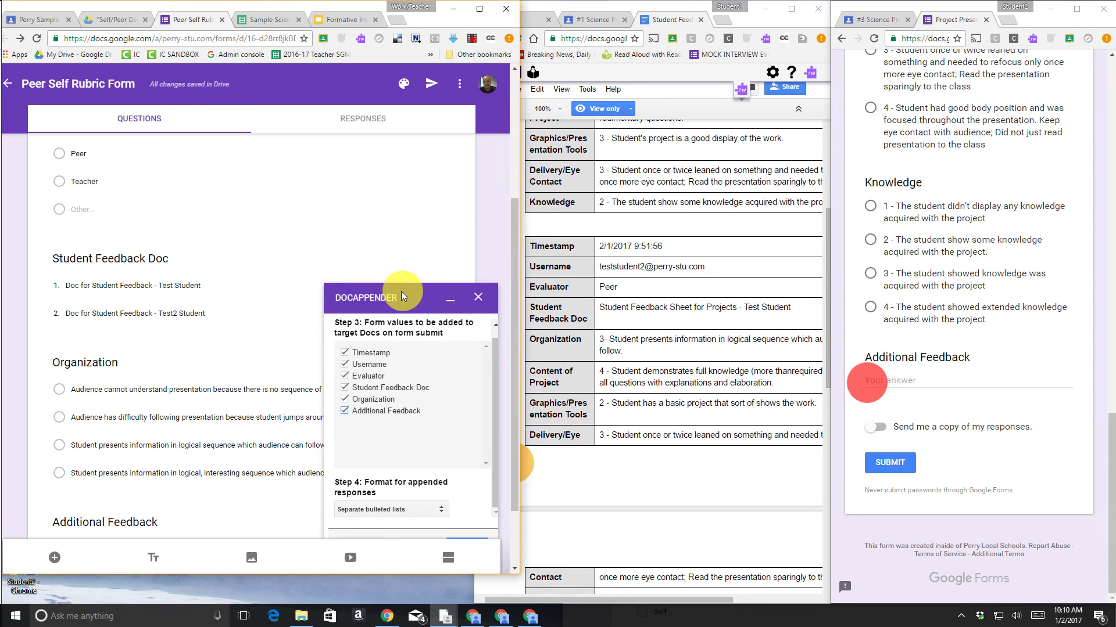
left_click(479, 8)
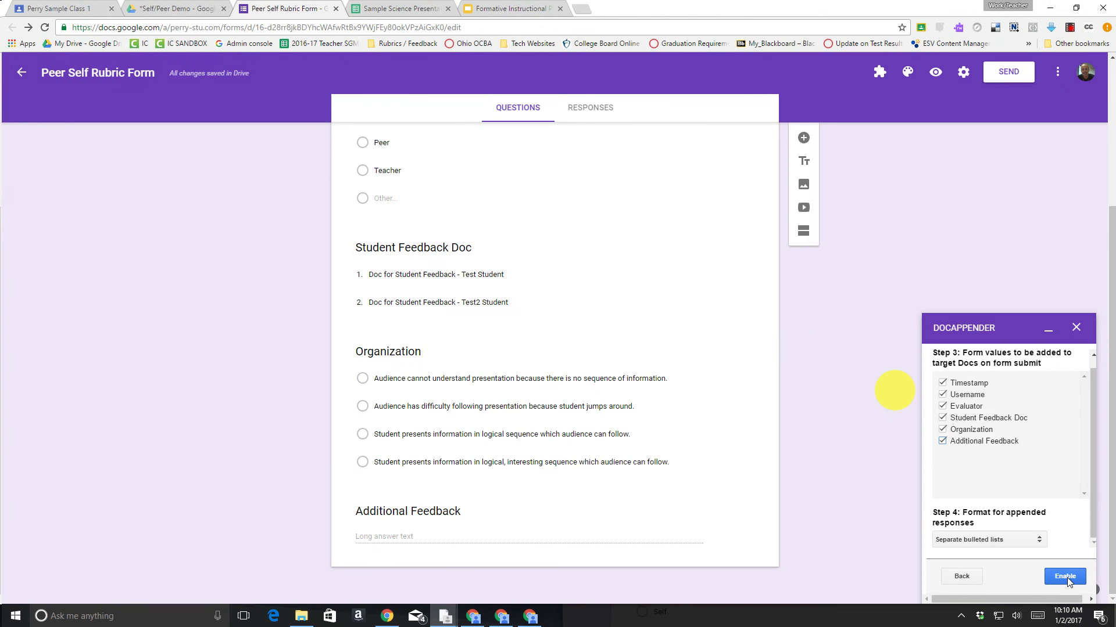
left_click(1001, 540)
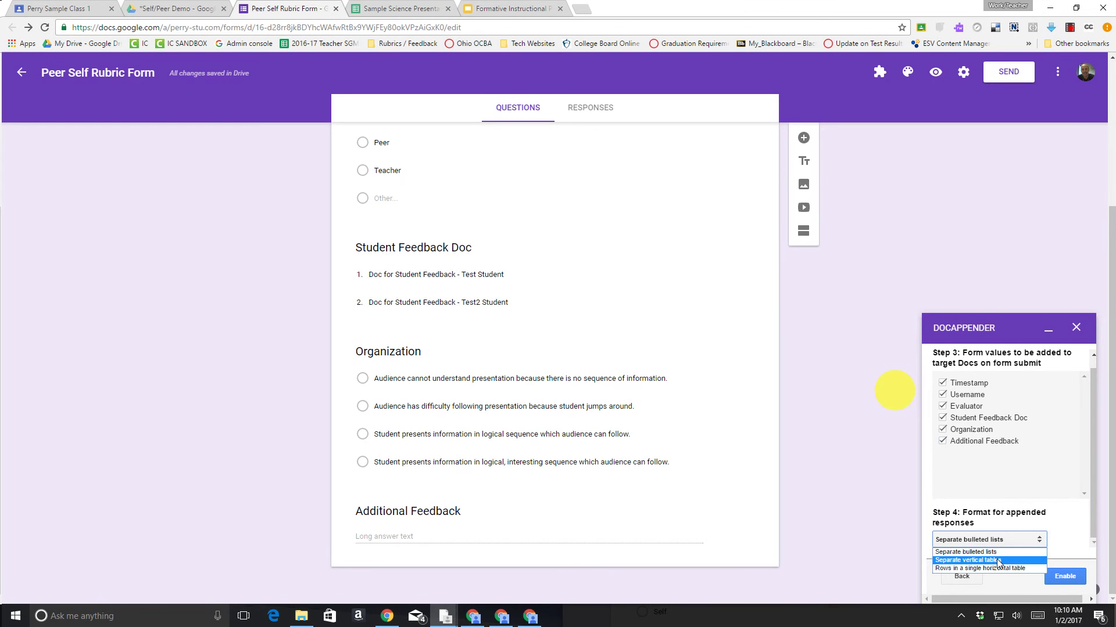
left_click(976, 561)
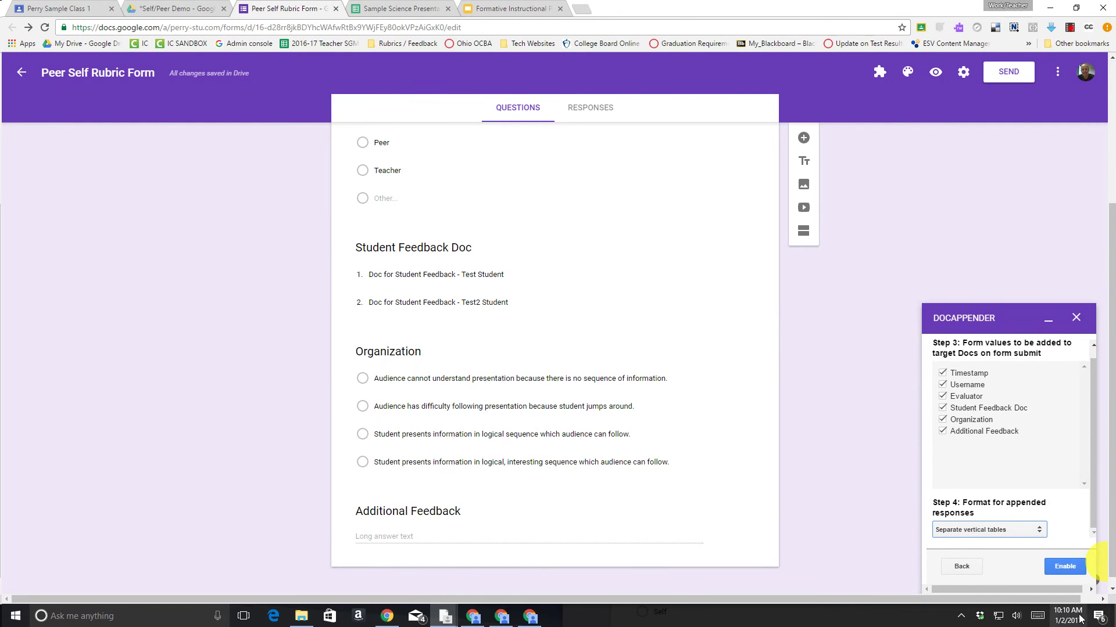
left_click(1063, 570)
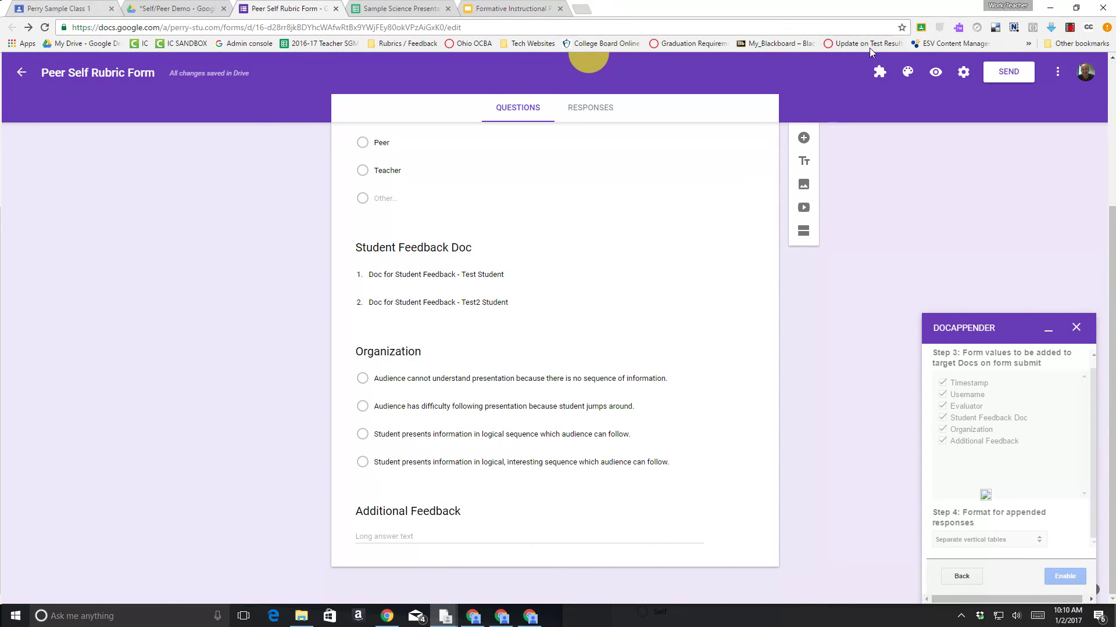
Step: Generate the form's shortened share link, copy it and close the sharing dialog
left_click(1006, 74)
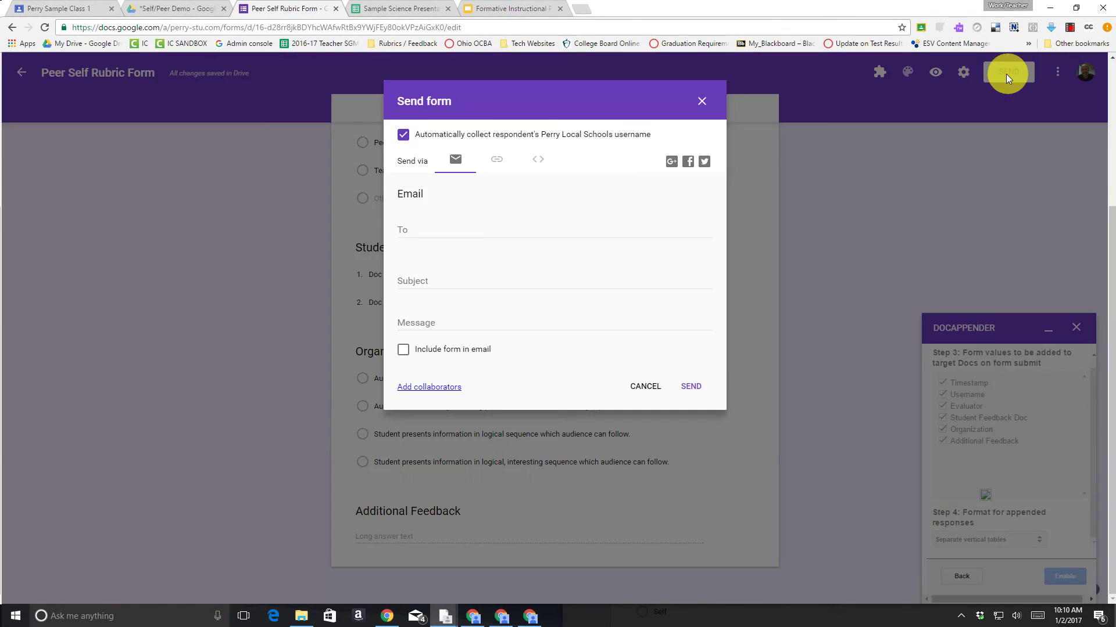
left_click(497, 163)
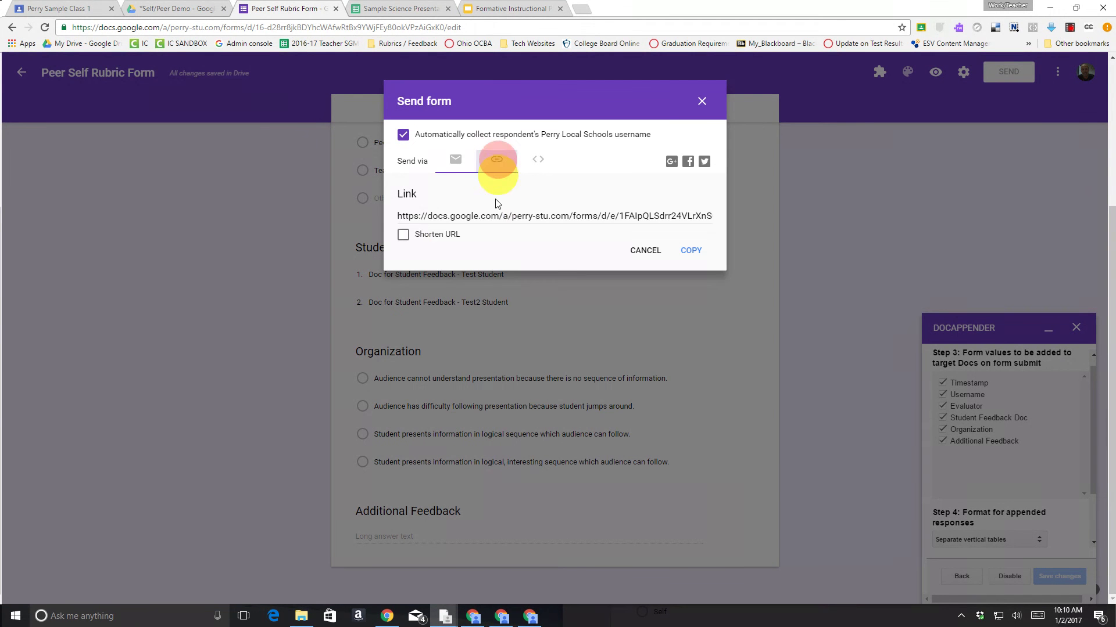
left_click(403, 235)
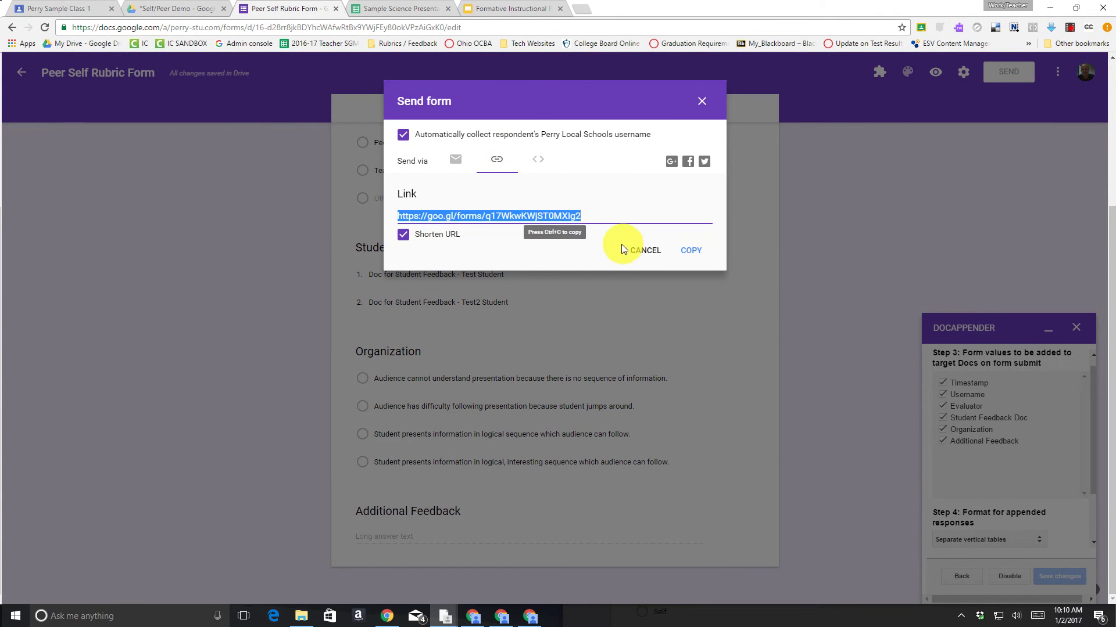
key("ctrl+c")
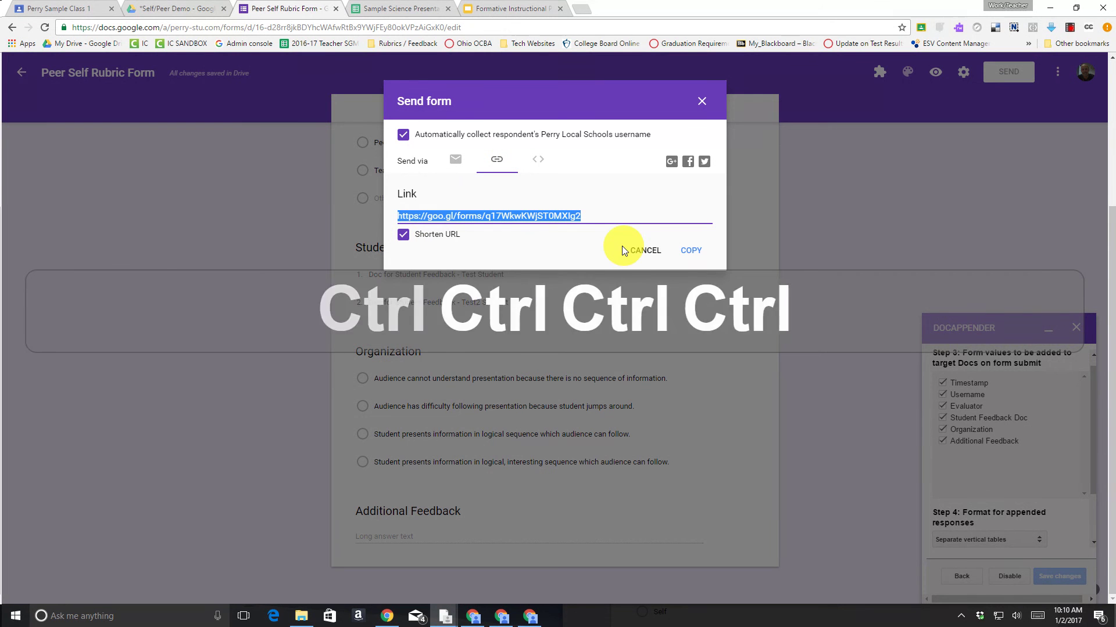
left_click(689, 251)
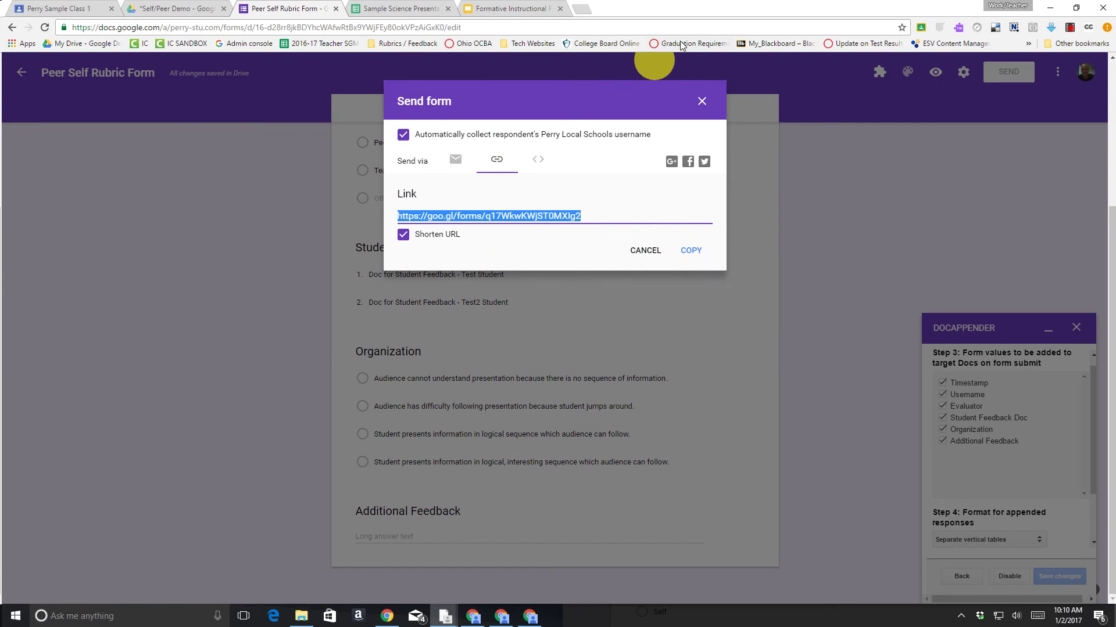
left_click(702, 102)
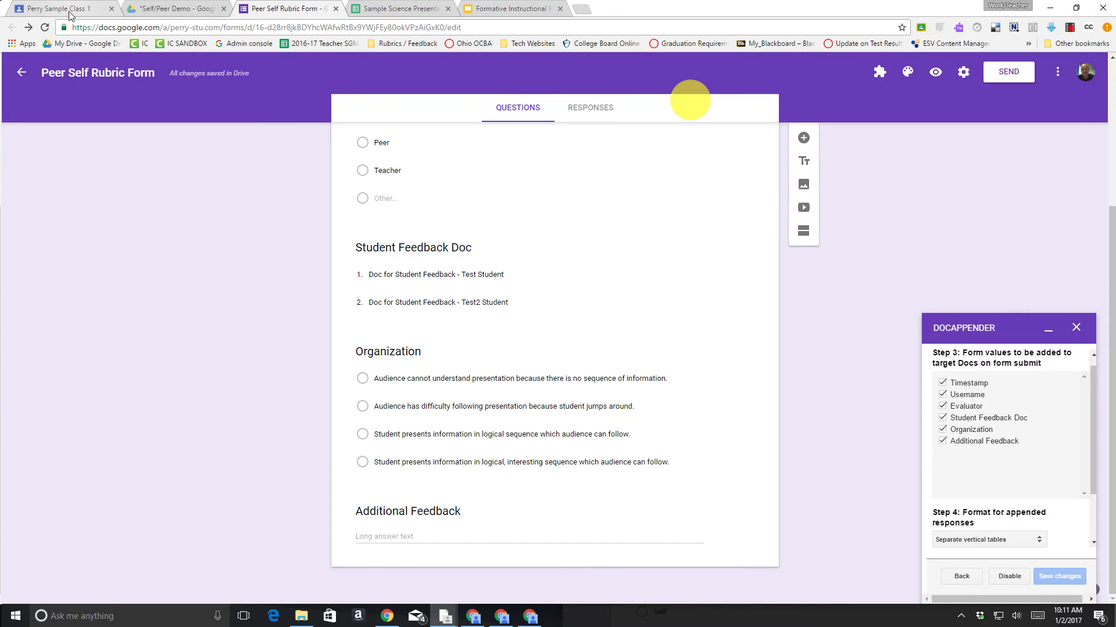
Step: In Google Classroom, edit the #3 Science Presentation Demo assignment, add "Form Rubric" and the copied form link as its instructions, and save
left_click(74, 12)
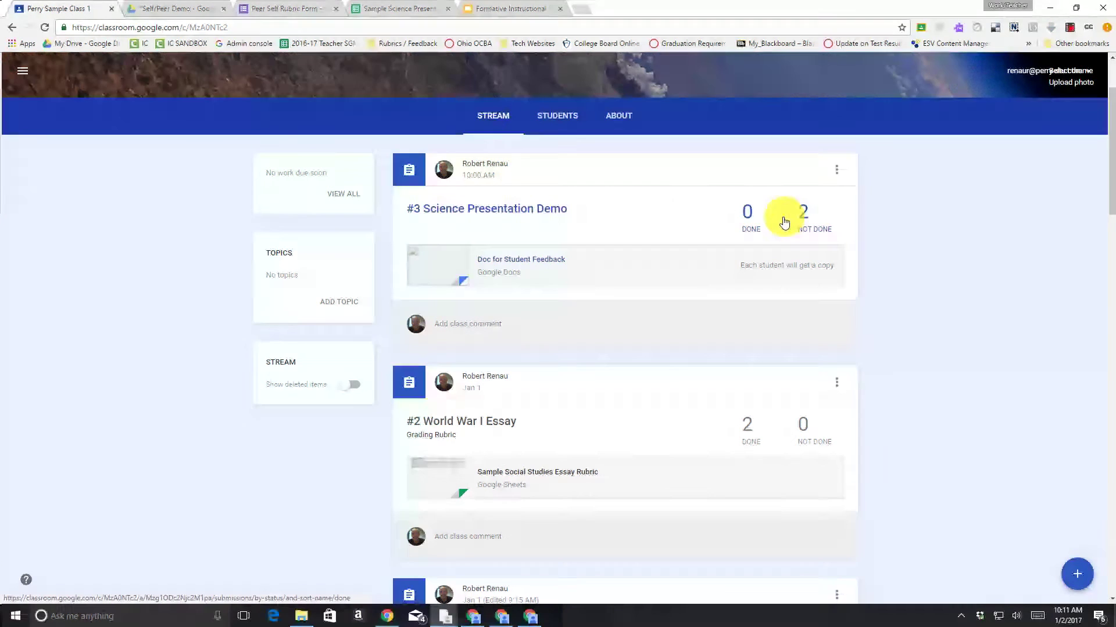
left_click(836, 170)
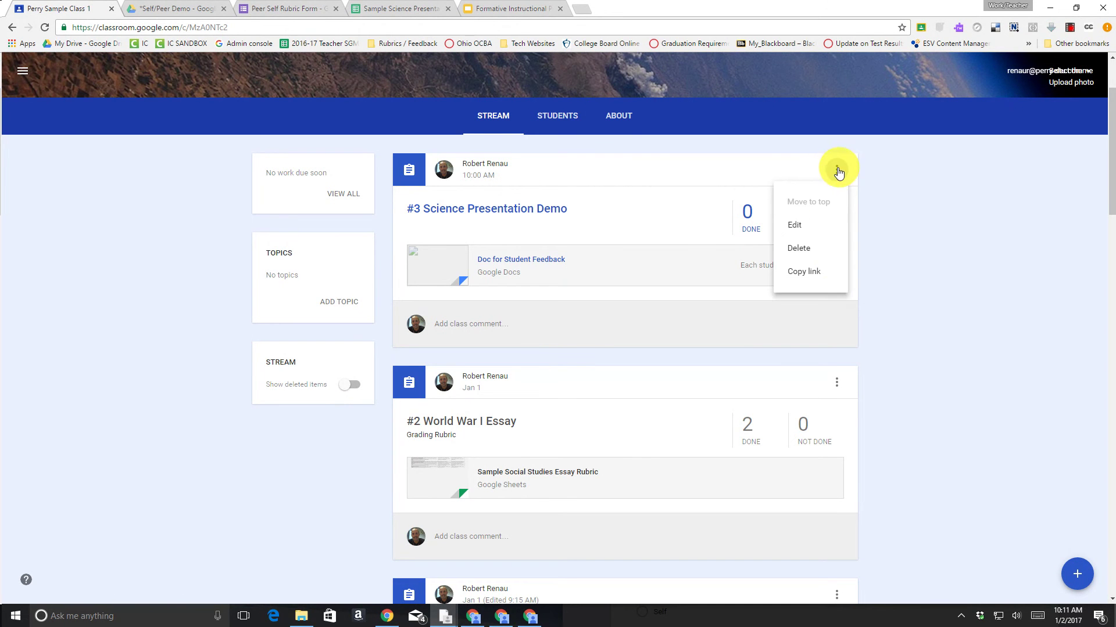
left_click(793, 229)
left_click(369, 328)
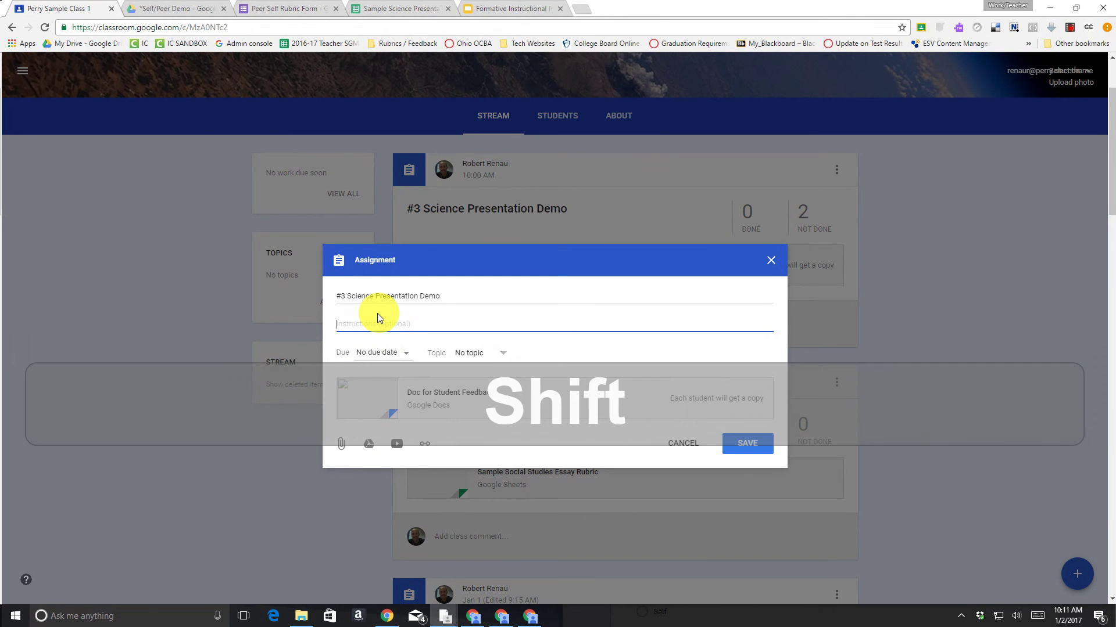
type("Form")
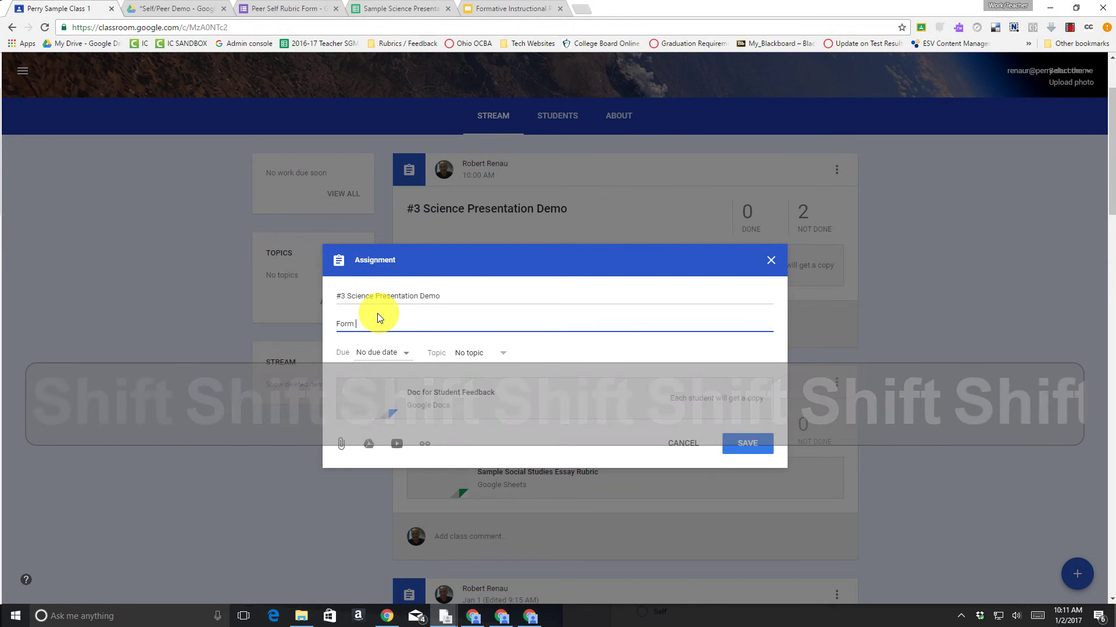
type(" Rubric")
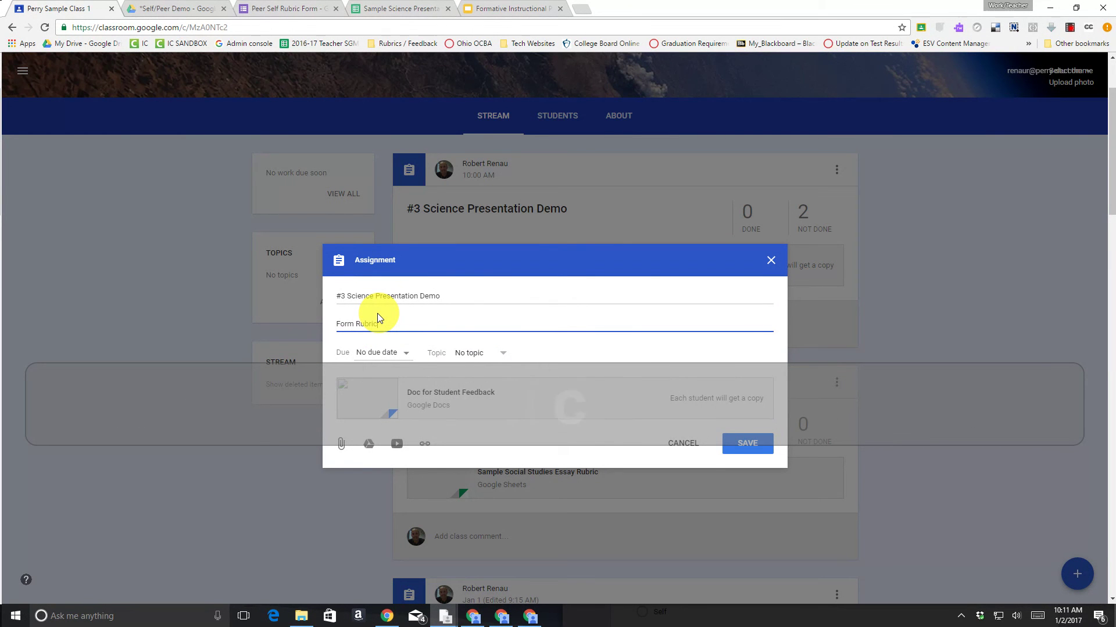
key("Return")
key("ctrl+v")
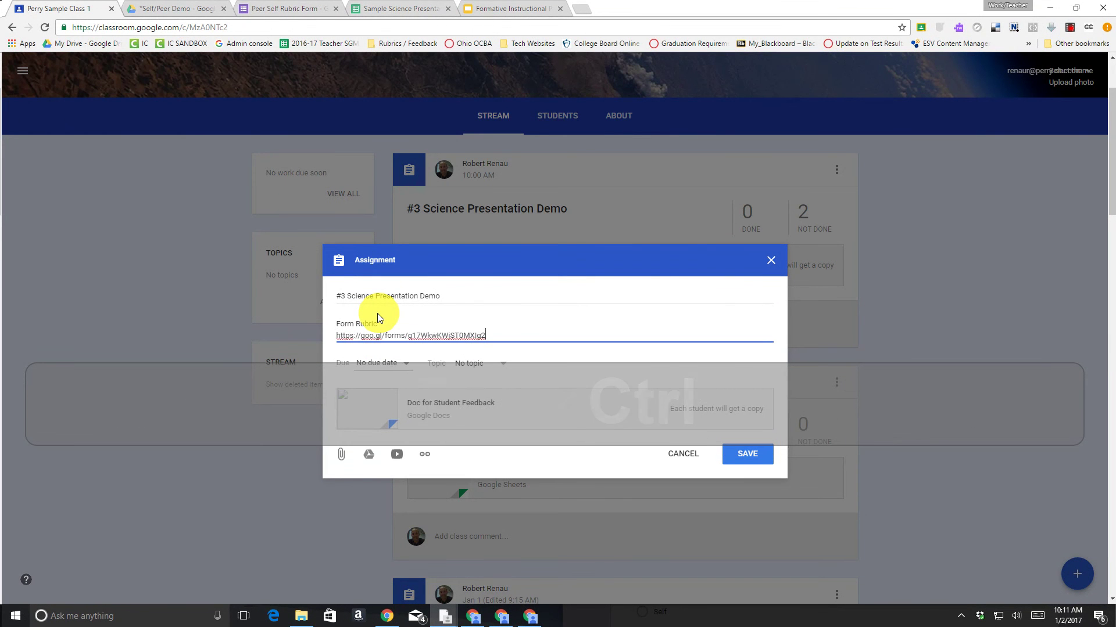
key("Return")
left_click(749, 465)
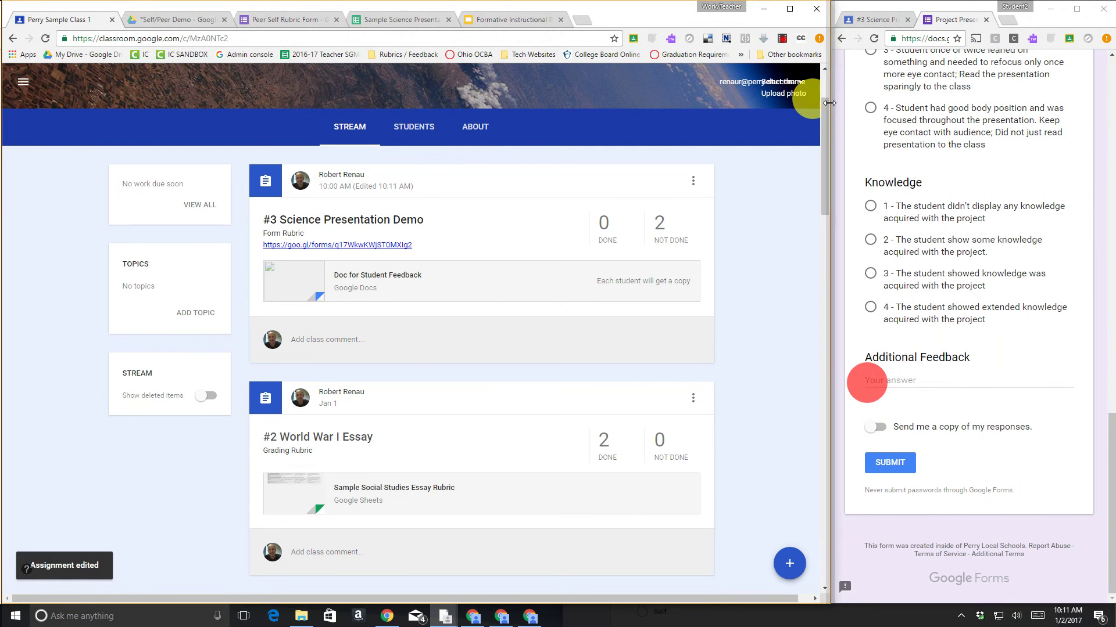
Step: Widen the student's browser window, return to the class stream there and open the Form Rubric link from the #3 Science Presentation Demo assignment
left_click_drag(830, 137, 463, 141)
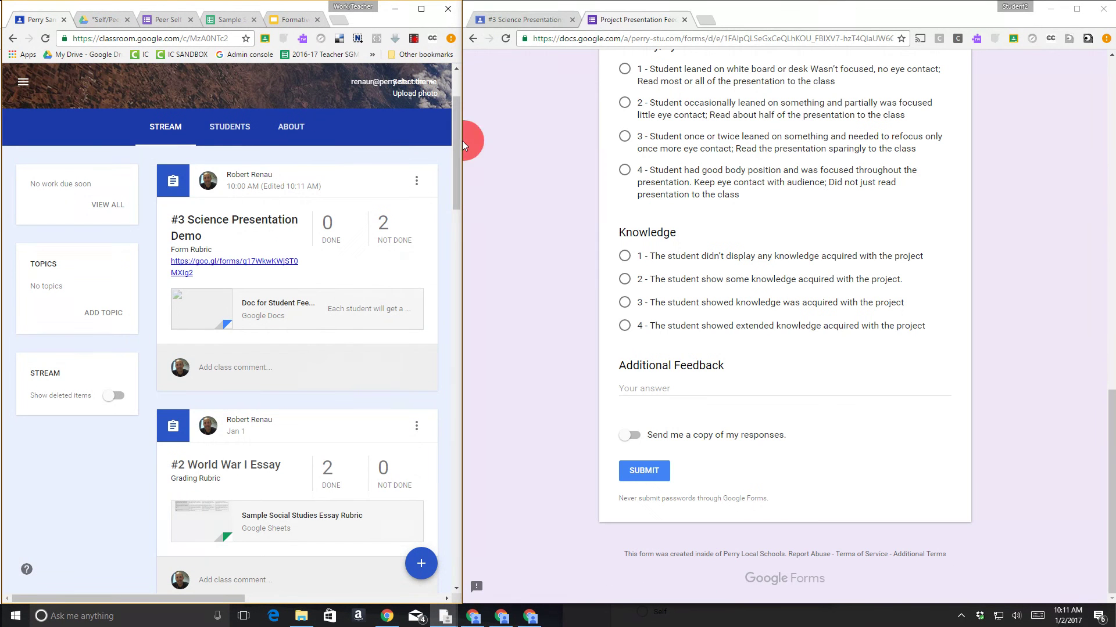
left_click(581, 55)
left_click(542, 22)
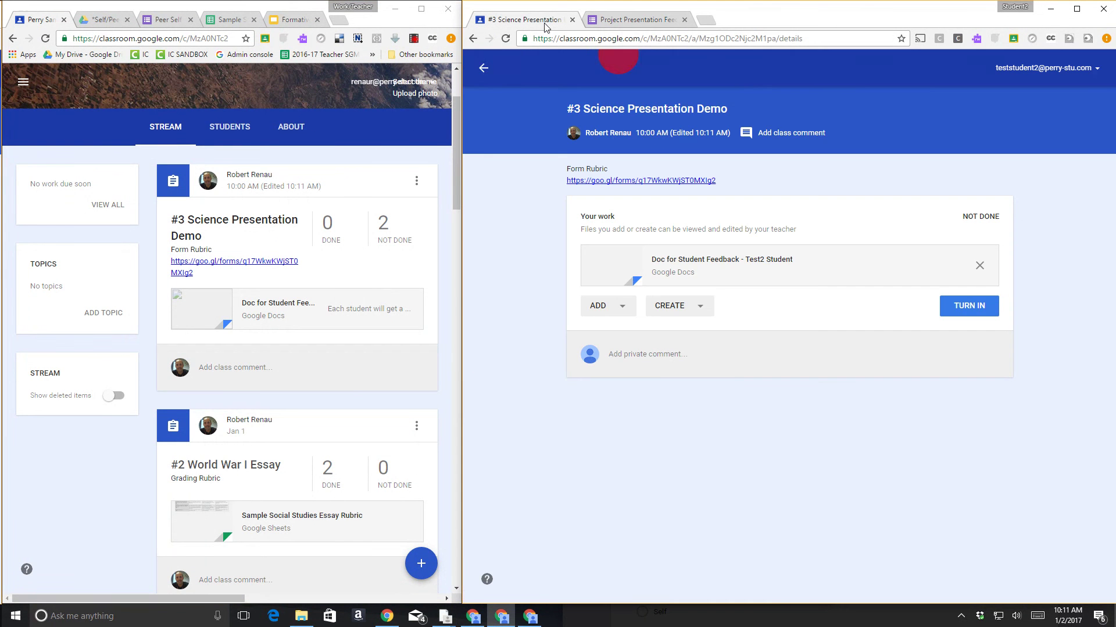
left_click(484, 67)
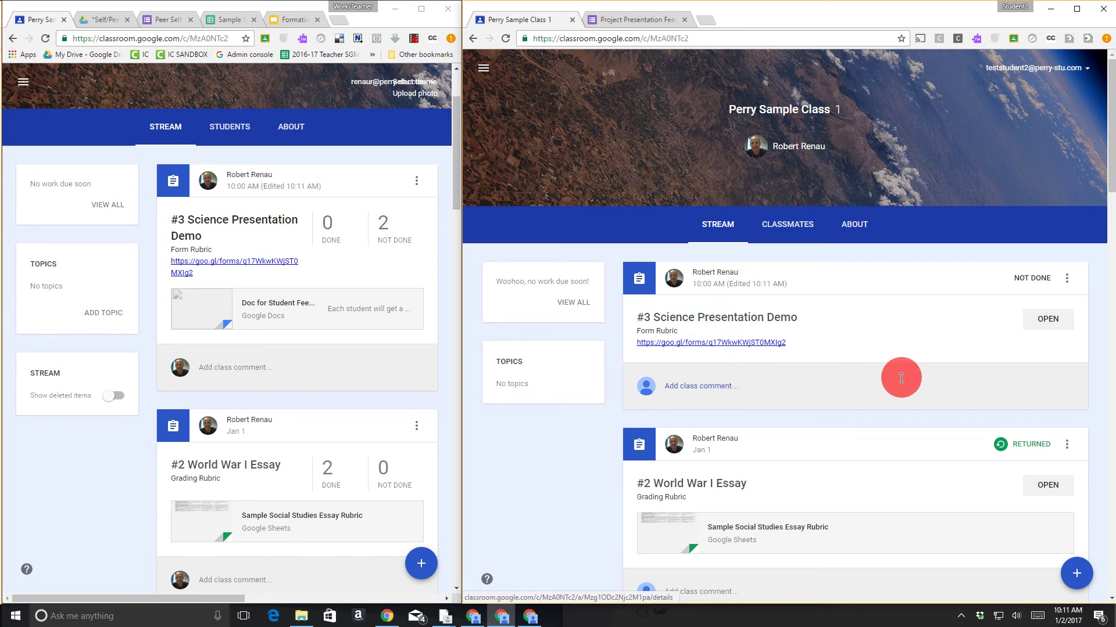
left_click(716, 348)
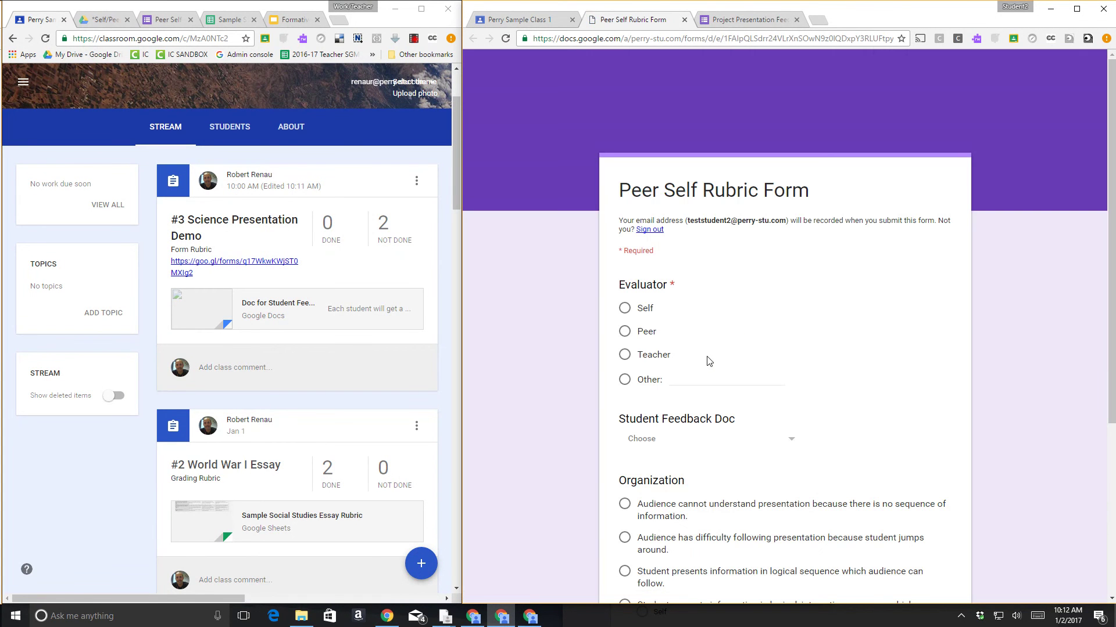
Step: Answer the student's form with evaluator Self, Doc for Student Feedback - Test Student, and the first Organization choice
left_click(631, 310)
scroll(842, 387, "down", 2)
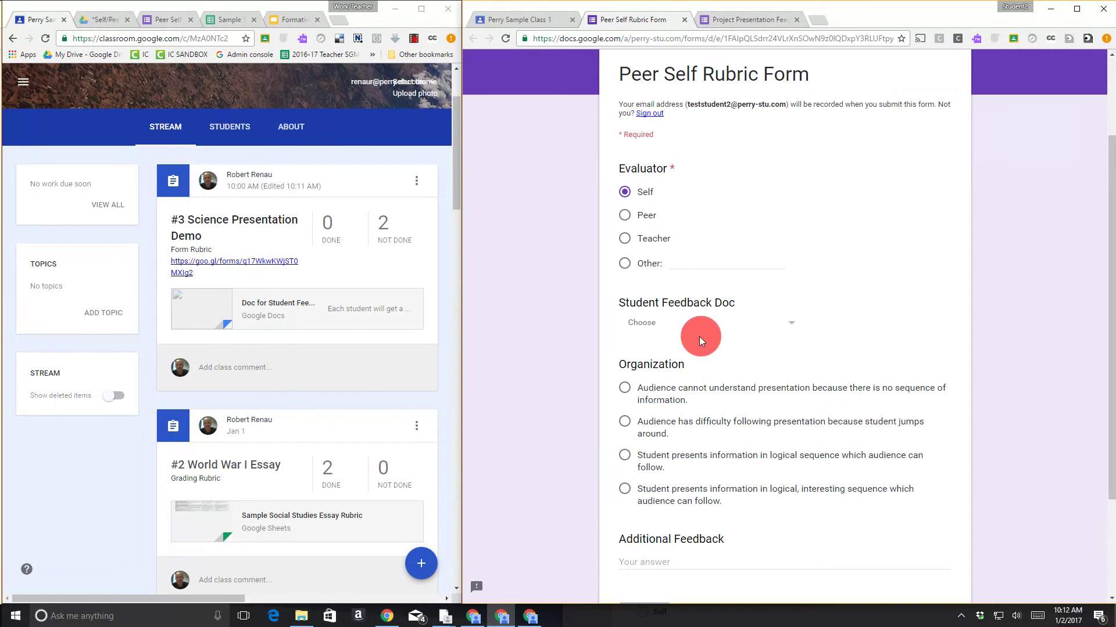
left_click(700, 331)
left_click(761, 358)
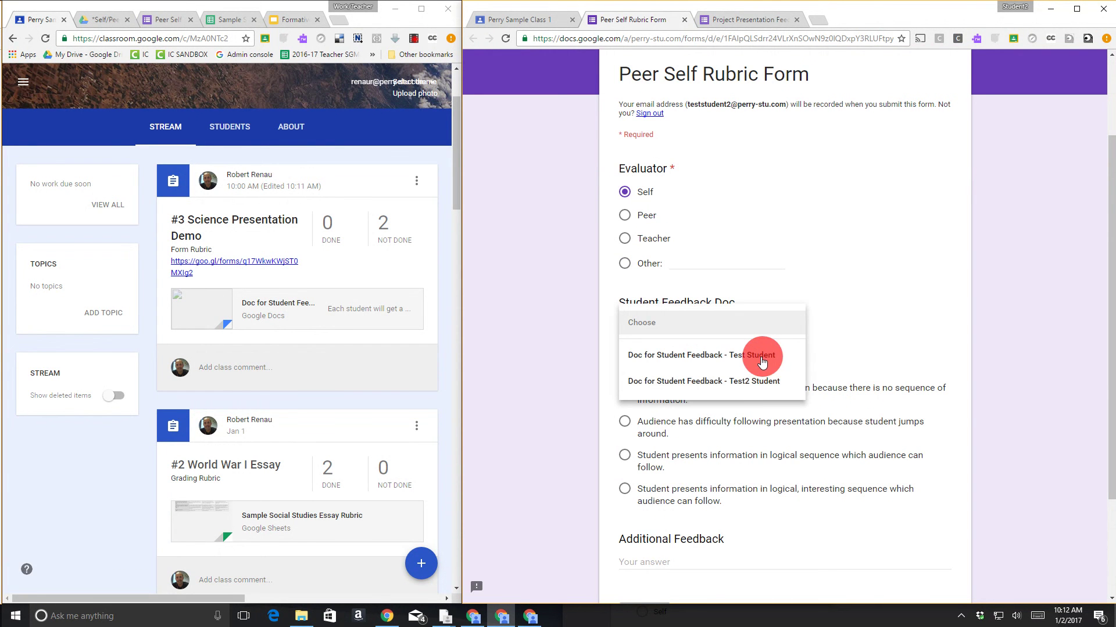
scroll(770, 363, "down", 1)
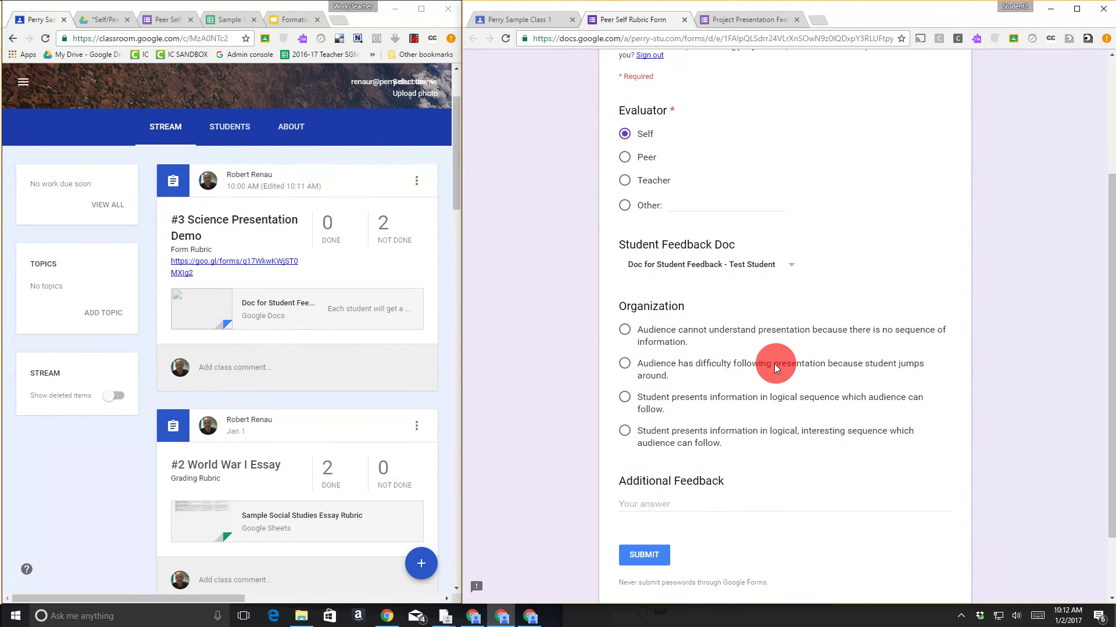
scroll(773, 364, "down", 1)
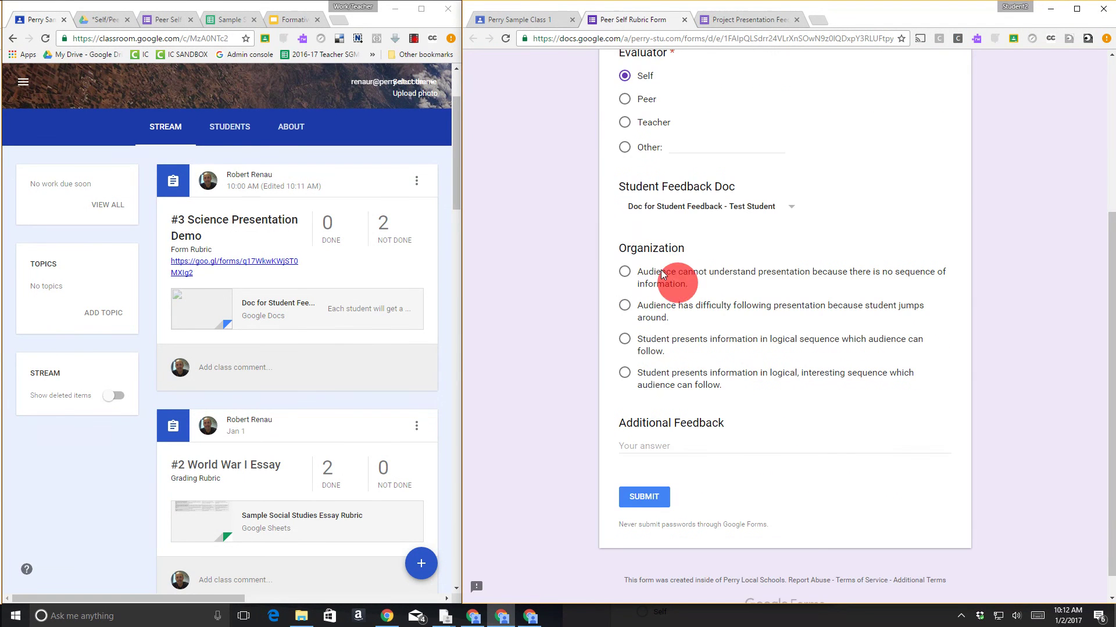
left_click(624, 273)
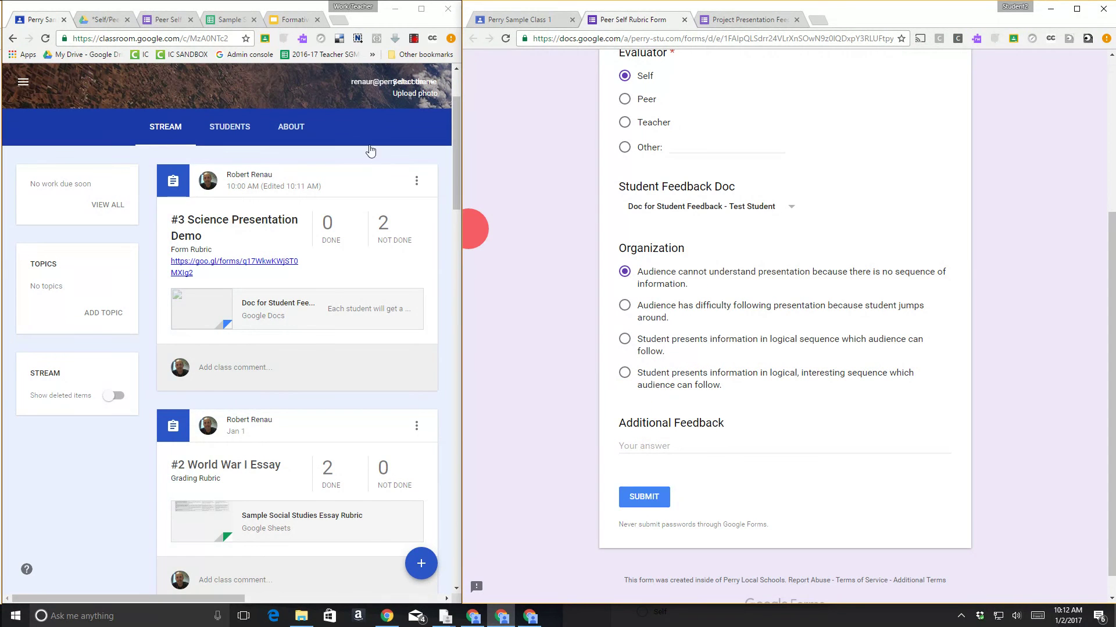
Step: Check the Sample Science Presentation Rubric sheet, return to editing the form's Organization question and close docAppender
left_click(226, 21)
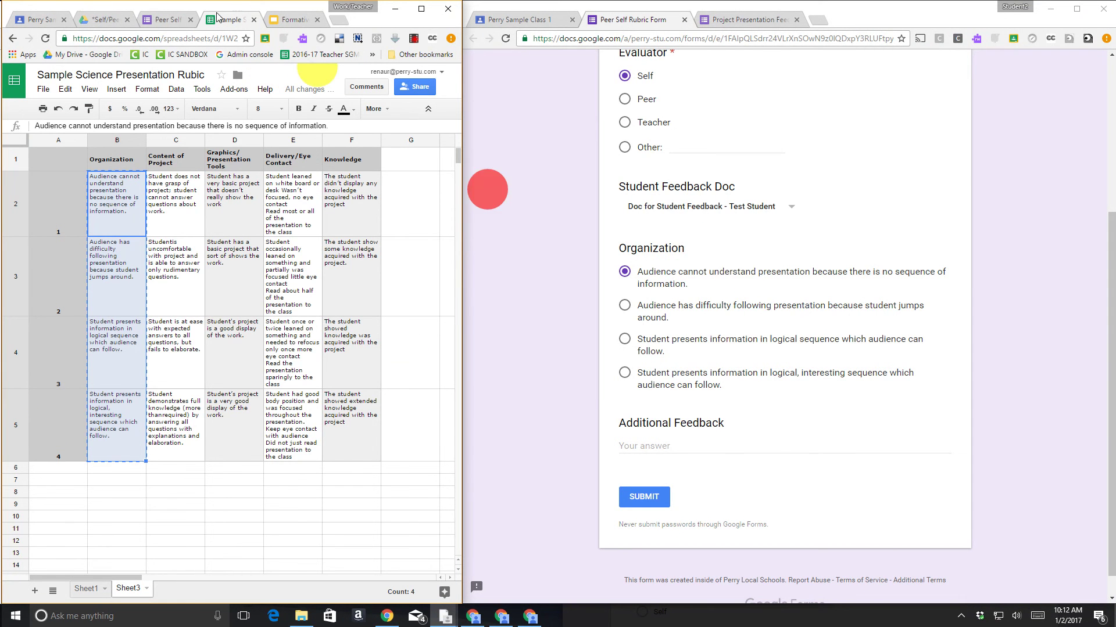
left_click(164, 21)
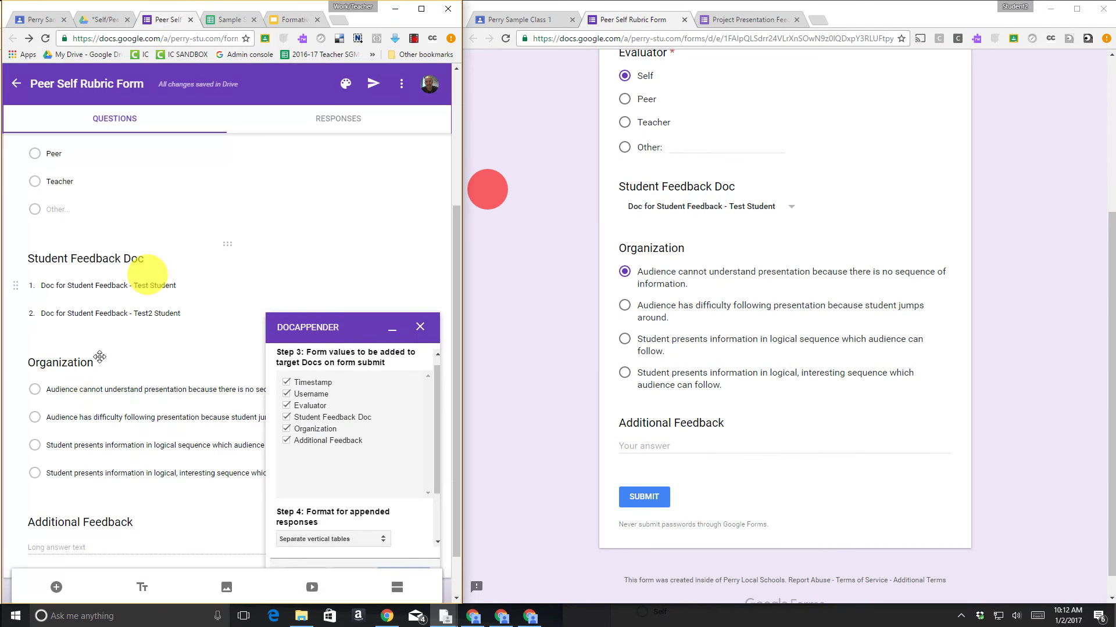
left_click(53, 384)
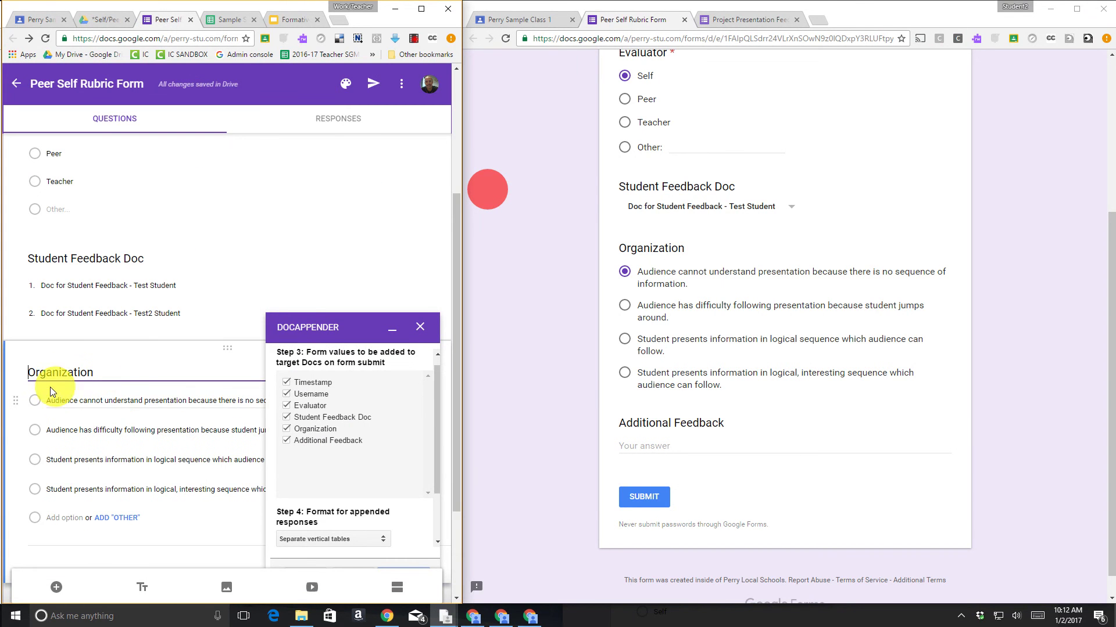
left_click(46, 399)
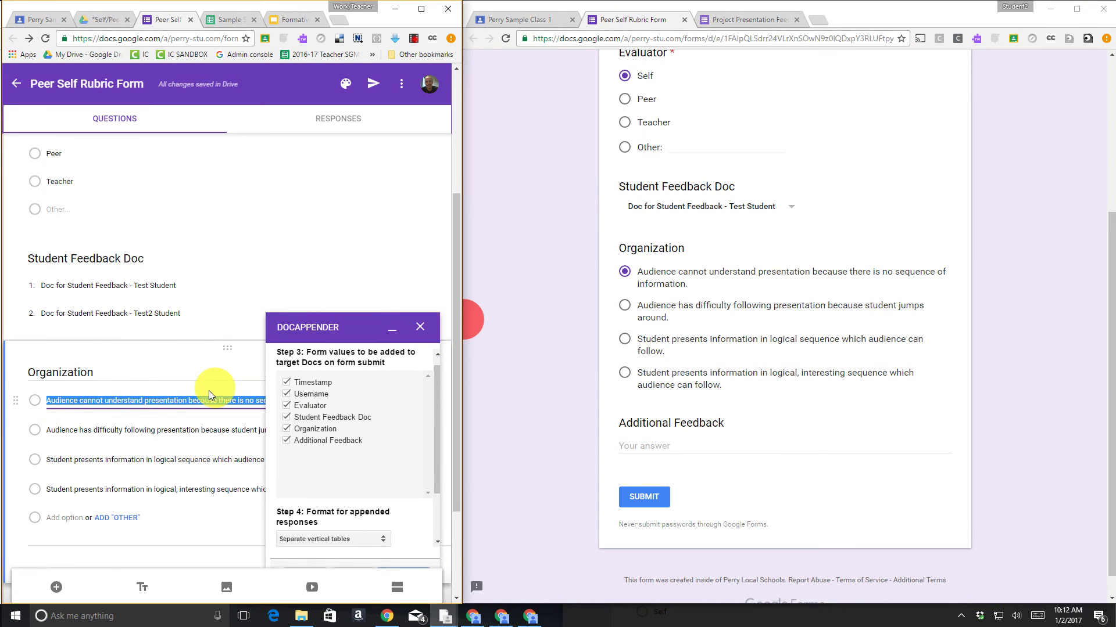
left_click(421, 325)
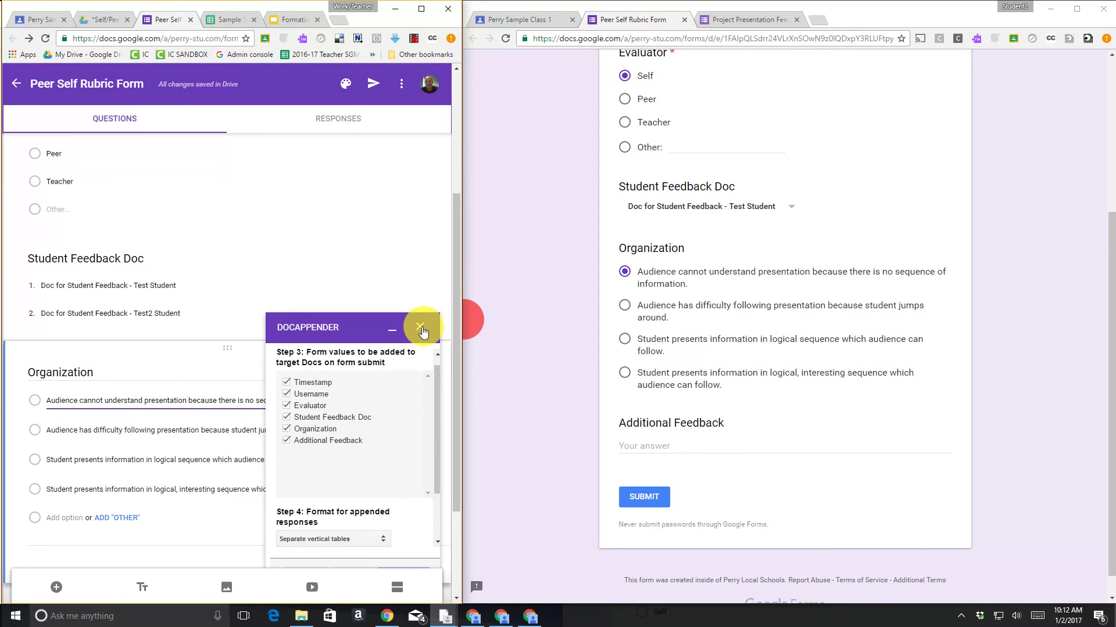
Step: Prefix the four Organization answer options with their rubric scores, "1 -", "2 -", "3 -" and "4 -", in order
left_click(50, 400)
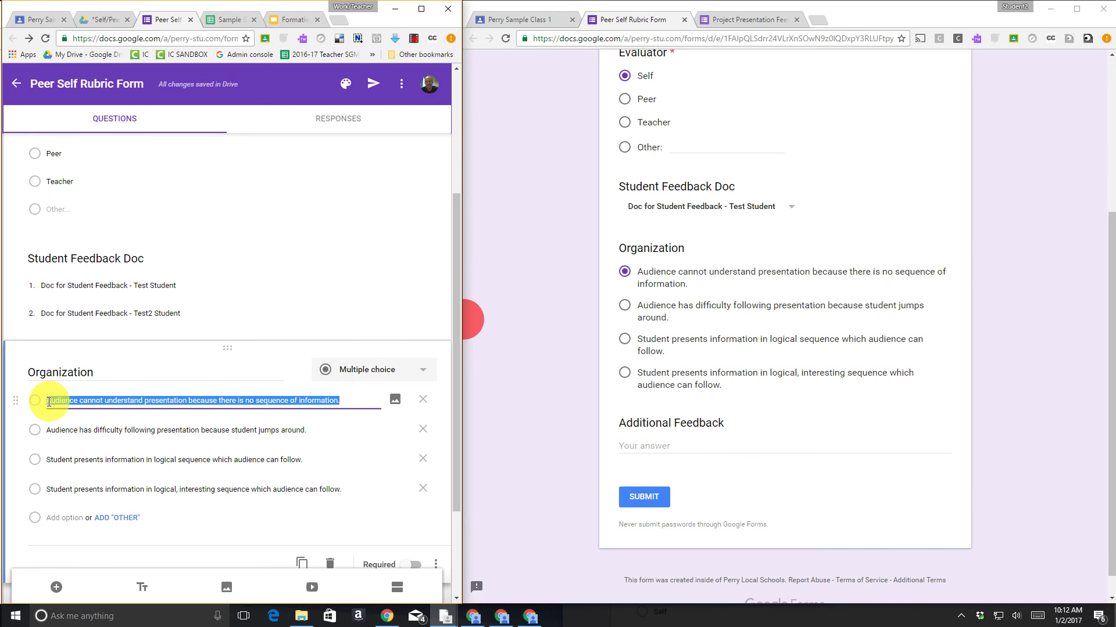
left_click(49, 401)
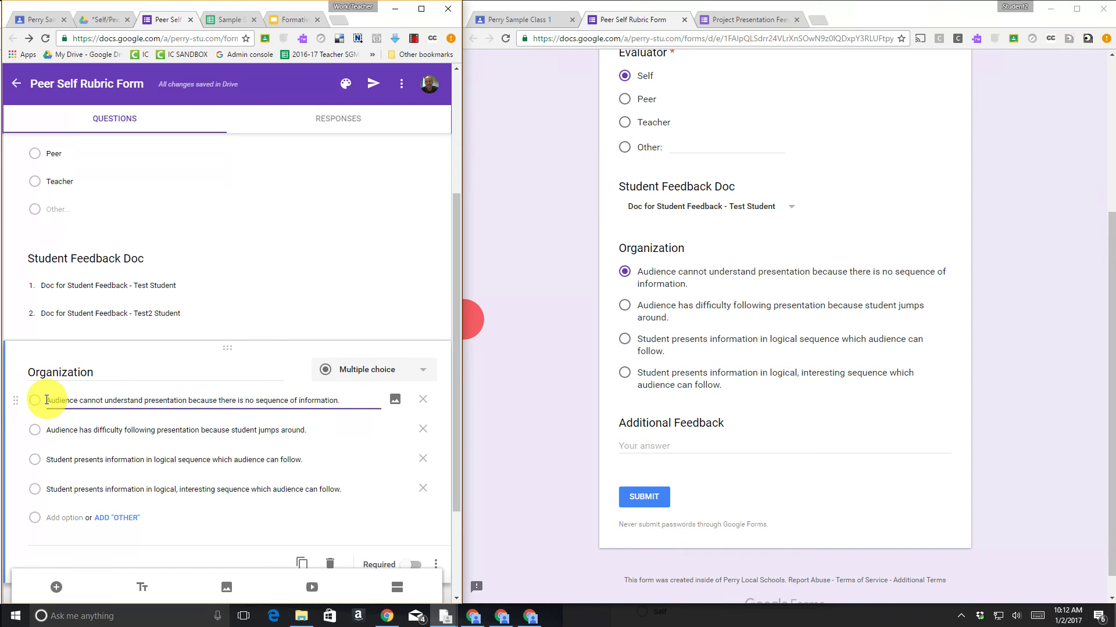
type("1 -")
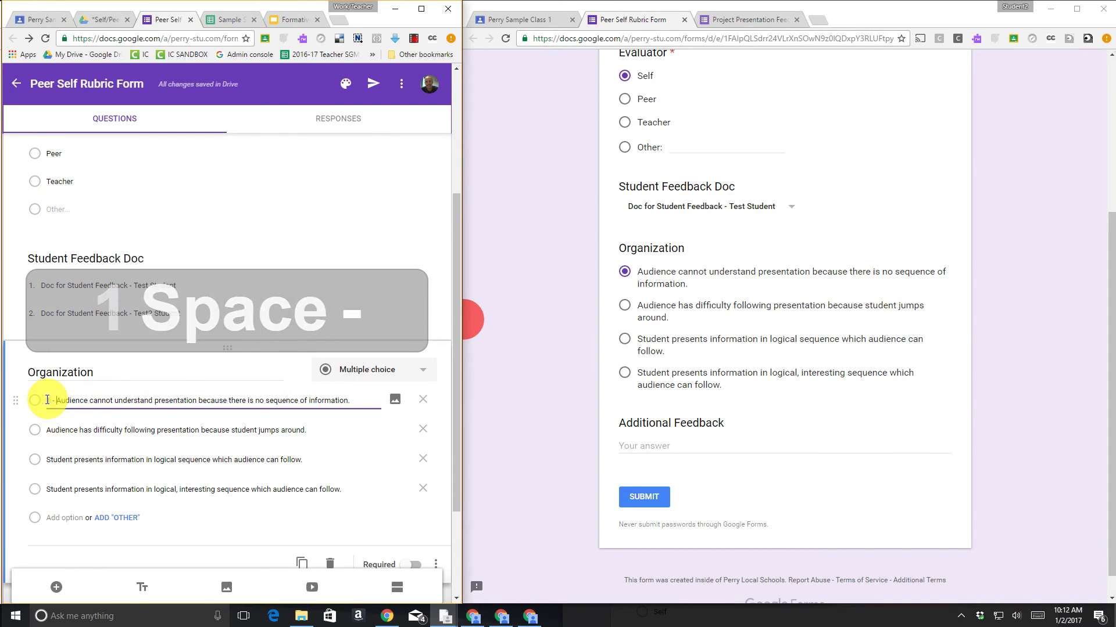
left_click(46, 430)
left_click(46, 429)
type("2 -")
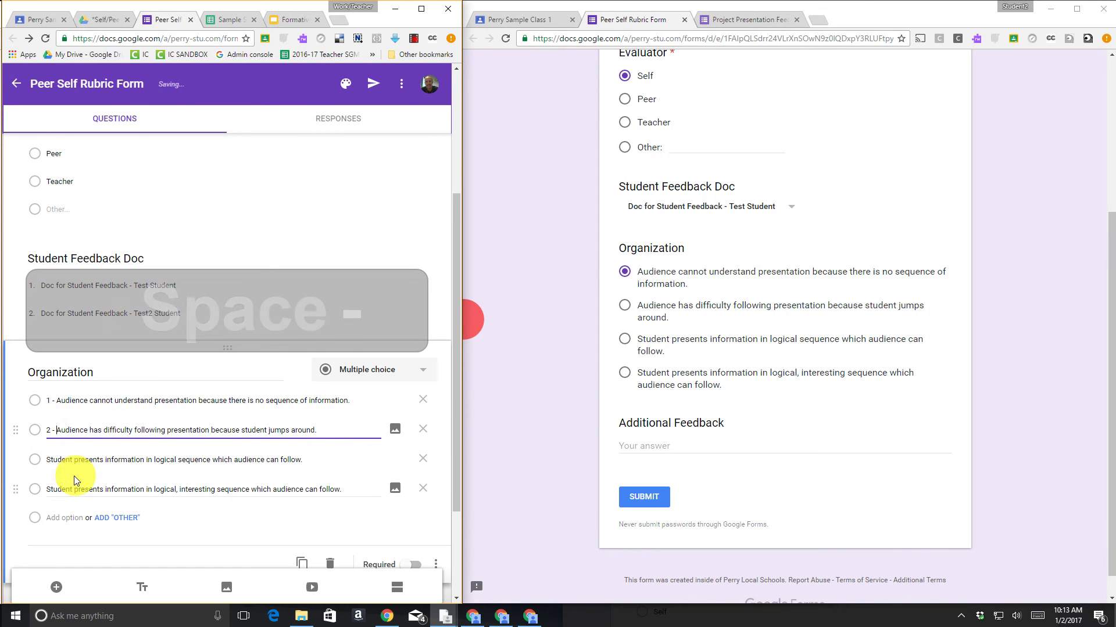
left_click(48, 459)
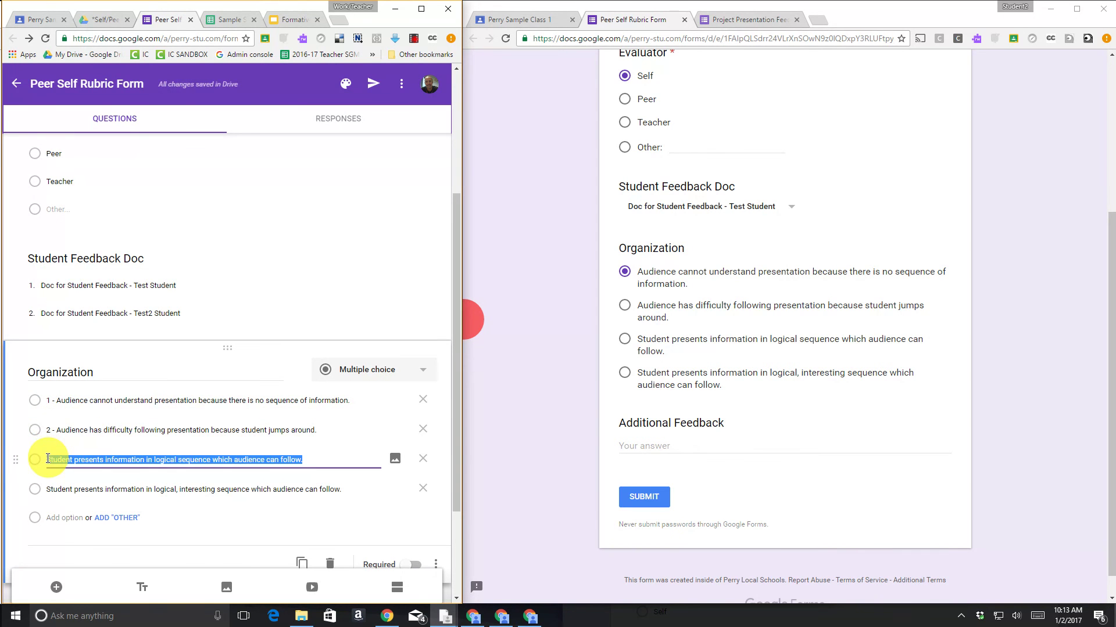
left_click(47, 459)
type("3 -")
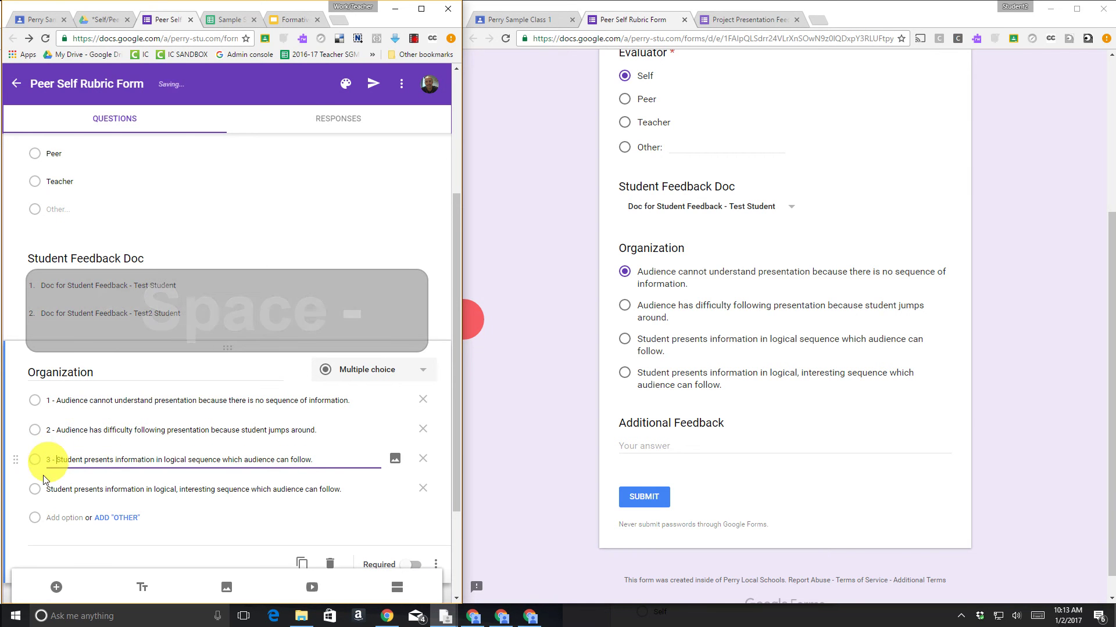
left_click(46, 491)
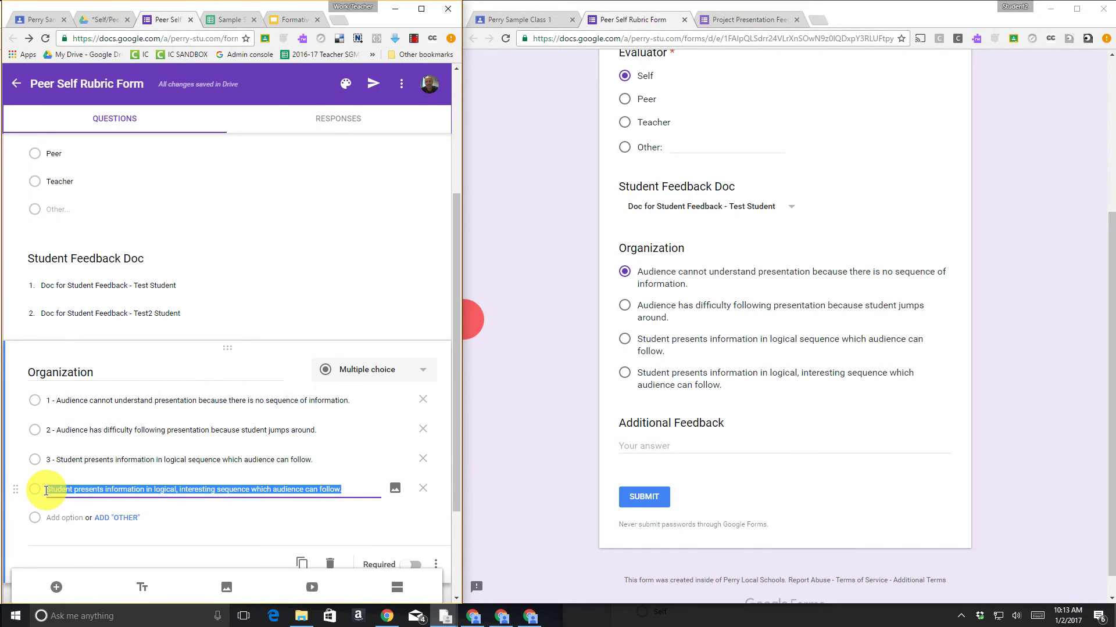
left_click(46, 490)
type("4 -")
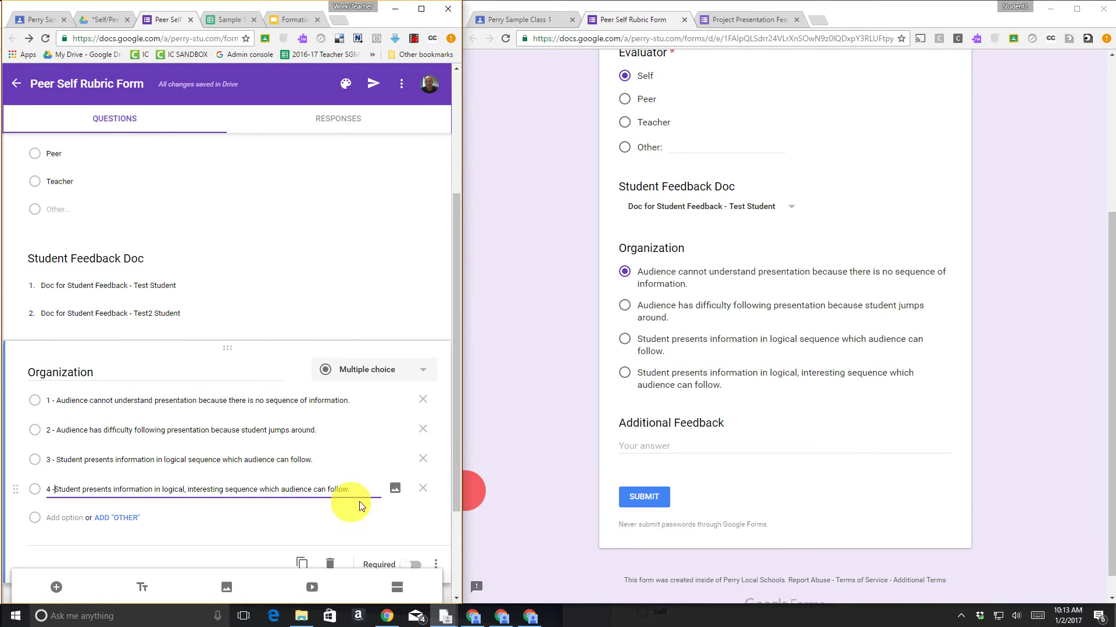
left_click(339, 207)
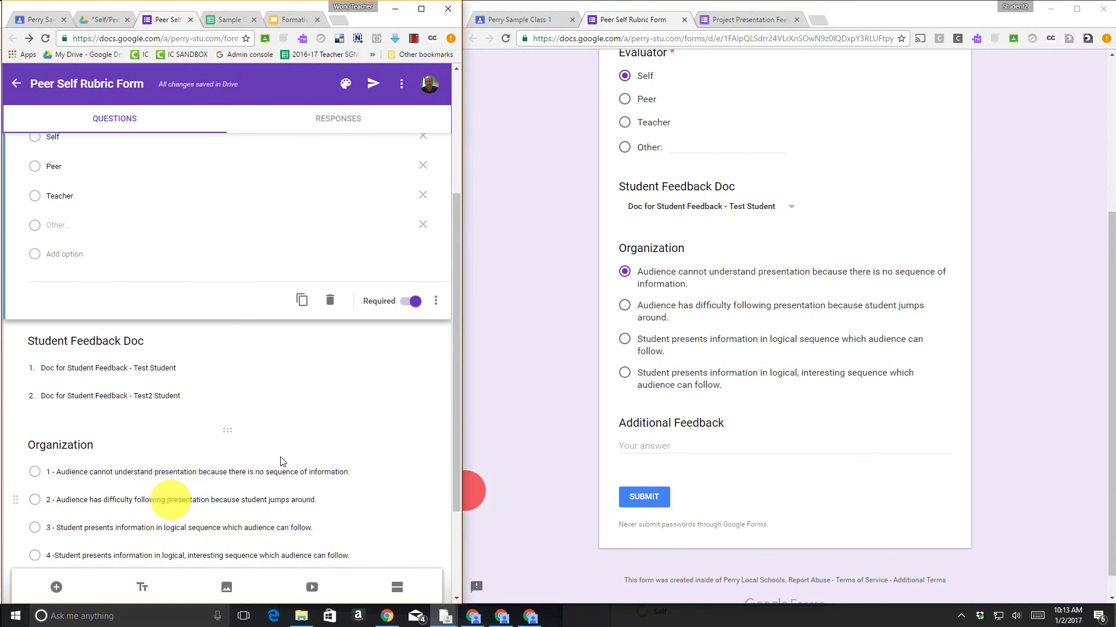
Step: Reload the student's form and answer it with evaluator Self, Doc for Student Feedback - Test Student, and Organization option 3
left_click(505, 38)
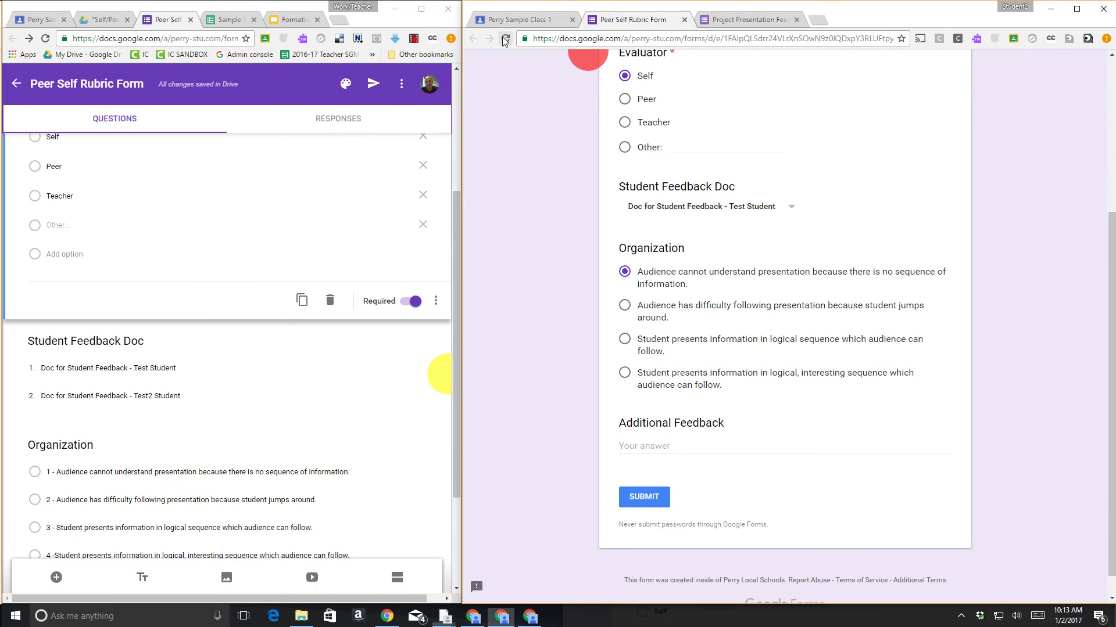
left_click(829, 103)
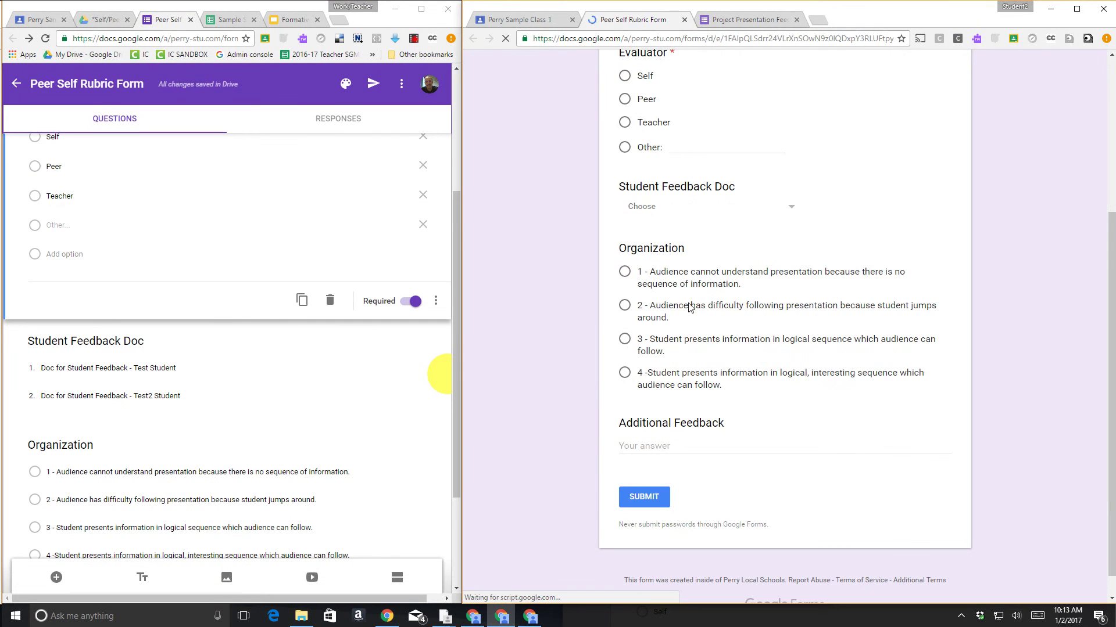
left_click(625, 77)
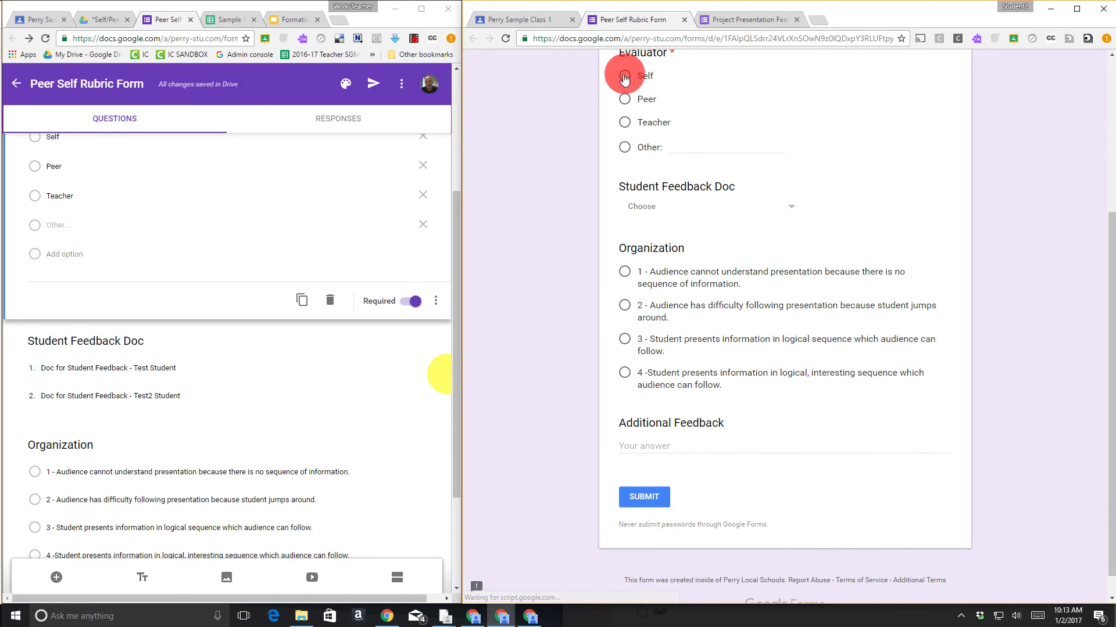
left_click(645, 208)
left_click(671, 240)
left_click(629, 339)
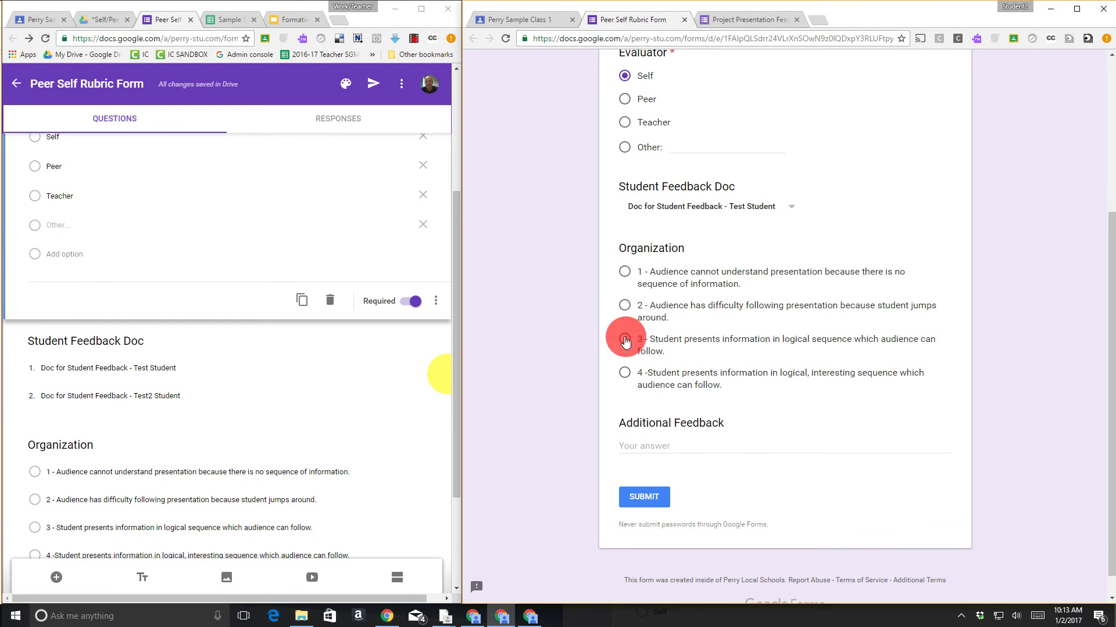
Step: Enter "Awesome!" as the additional feedback and submit the student's form
left_click(688, 446)
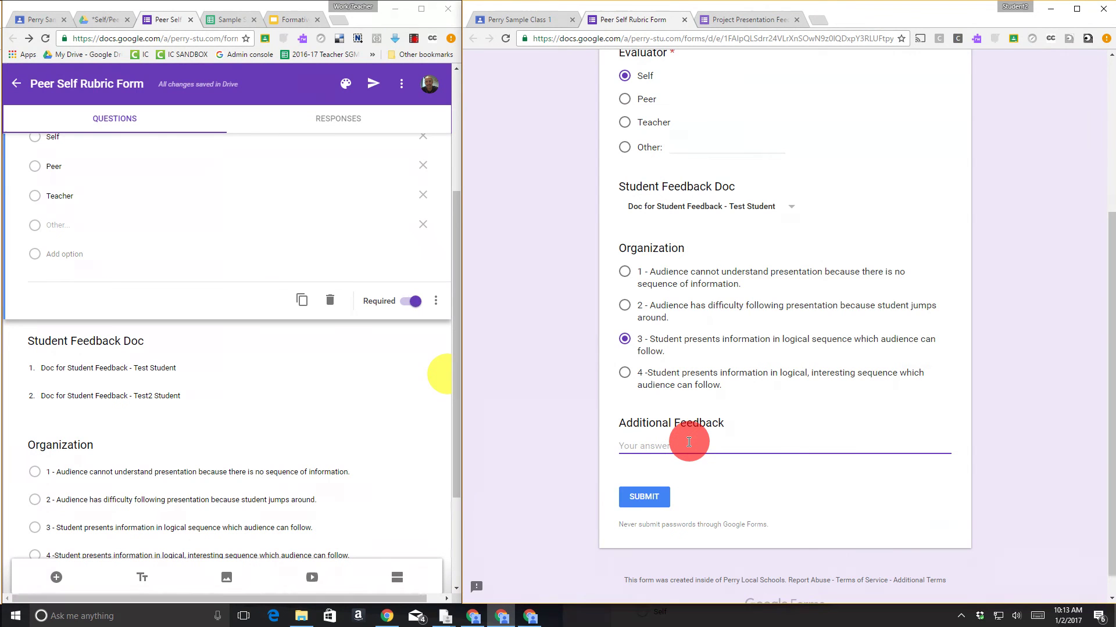
key("shift")
type("Awesome!")
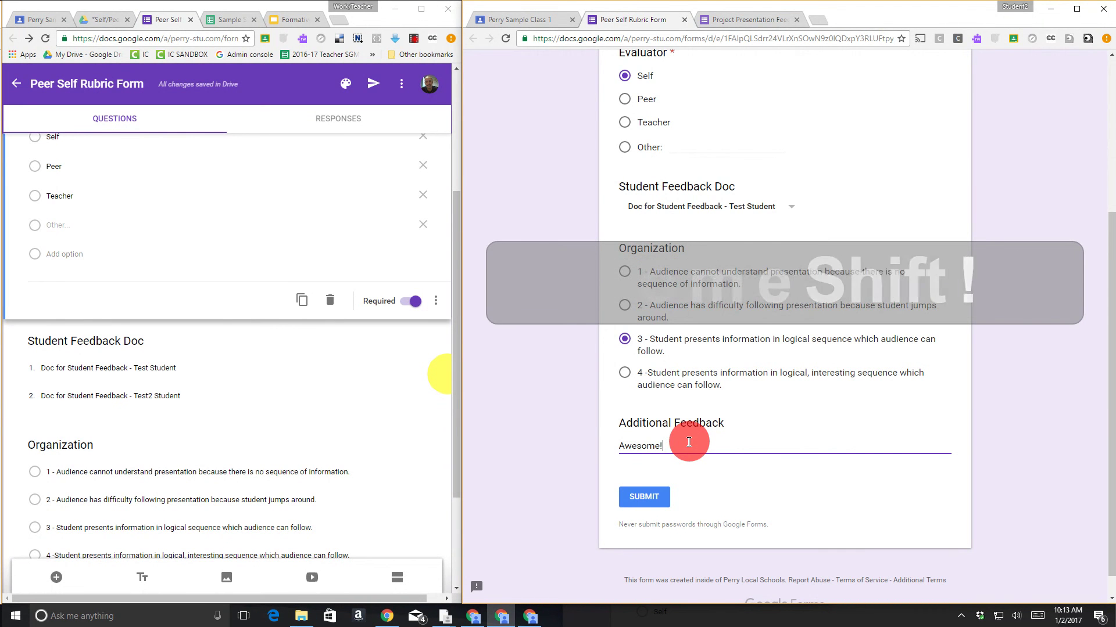
left_click(655, 501)
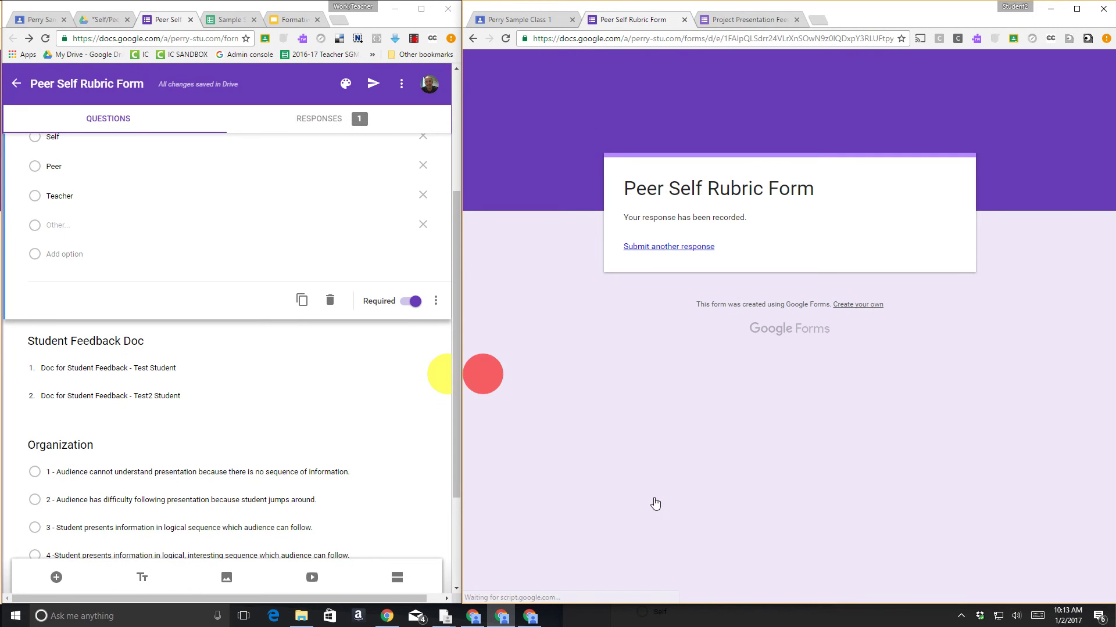
left_click(655, 501)
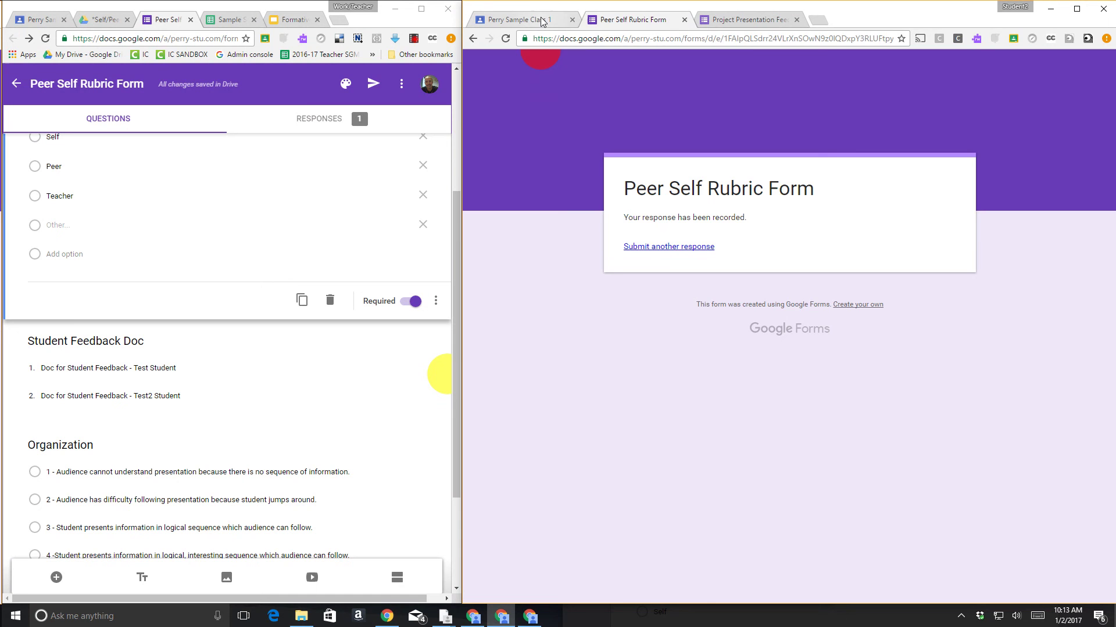
Step: Return to the student's class stream and open the #3 Science Presentation Demo assignment to check the attached feedback document
left_click(519, 19)
left_click(743, 316)
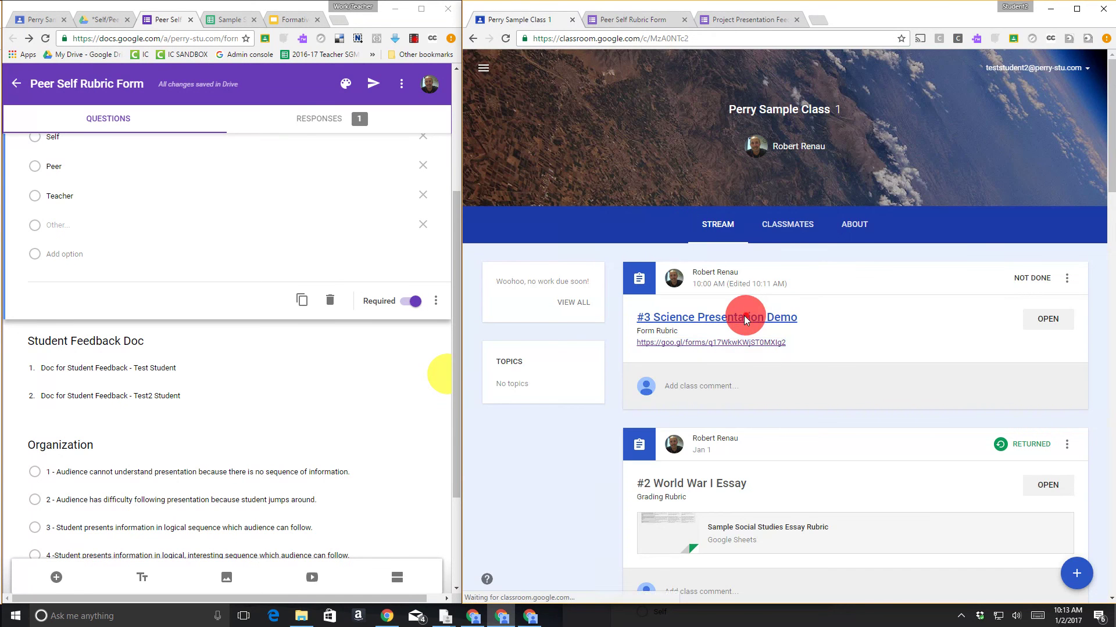
left_click(725, 271)
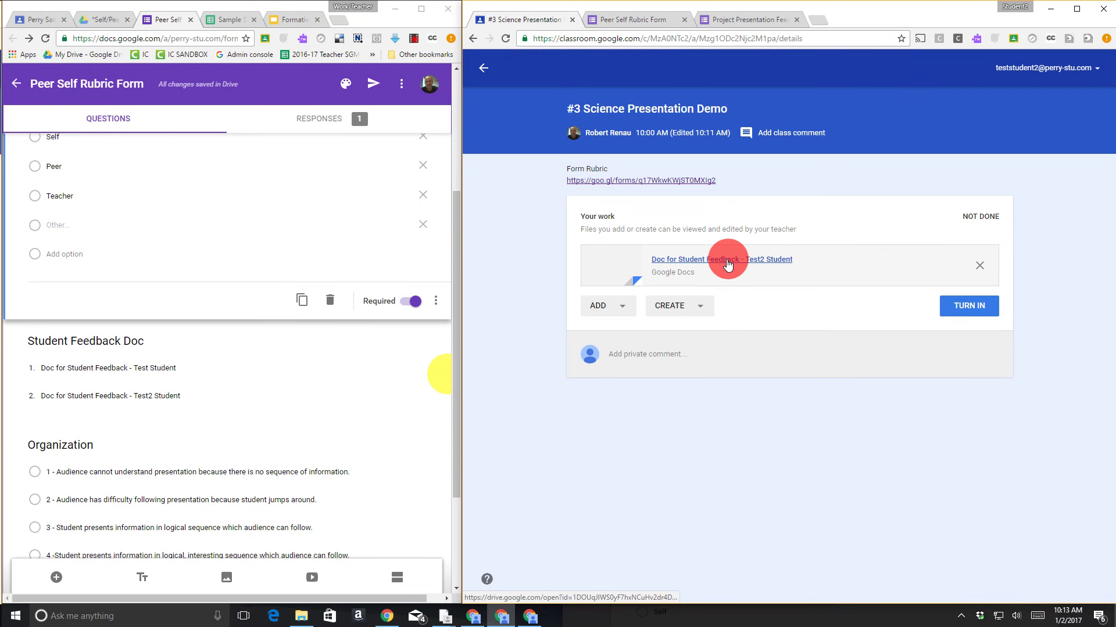
left_click(623, 69)
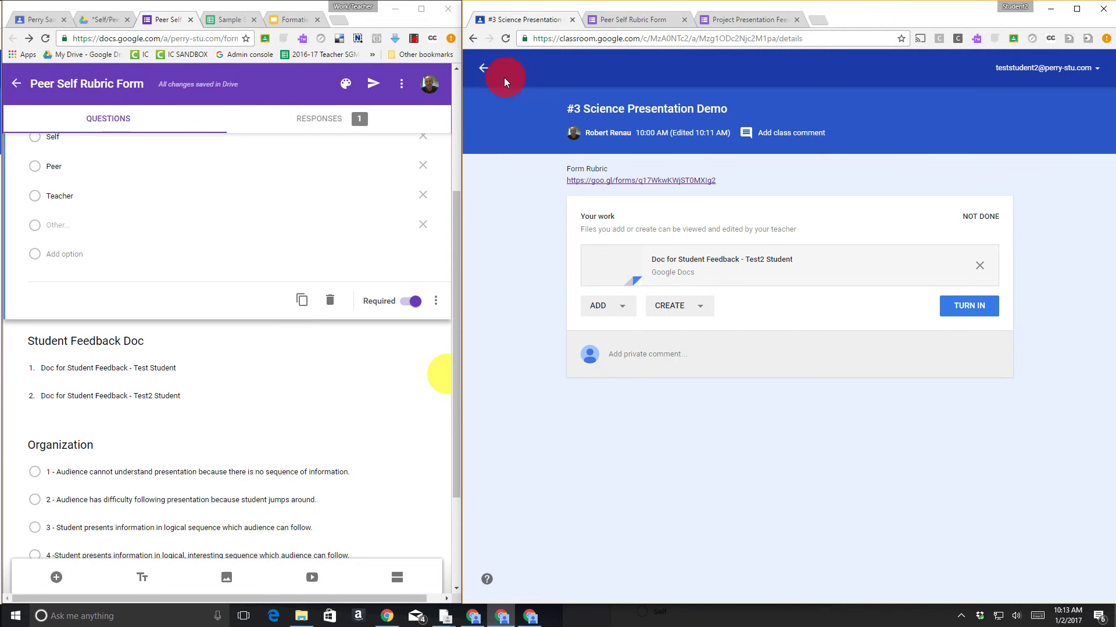
Step: Move the second student's browser window aside and bring the first student's window into view beside the teacher's form
left_click(602, 583)
left_click_drag(459, 295, 823, 303)
left_click(904, 372)
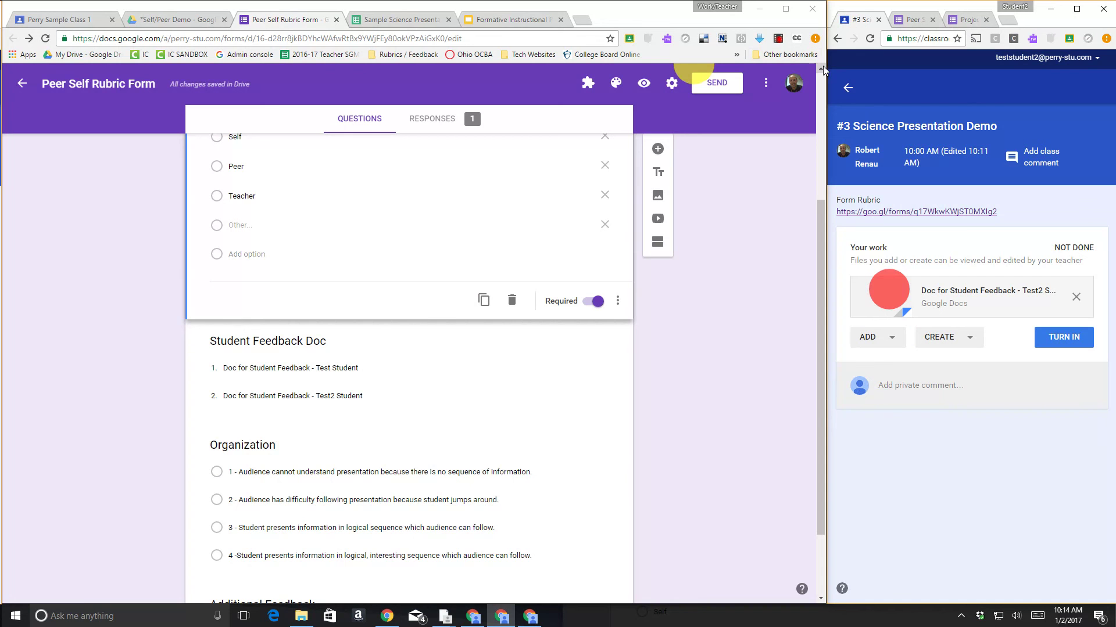
left_click_drag(824, 68, 473, 459)
left_click(645, 134)
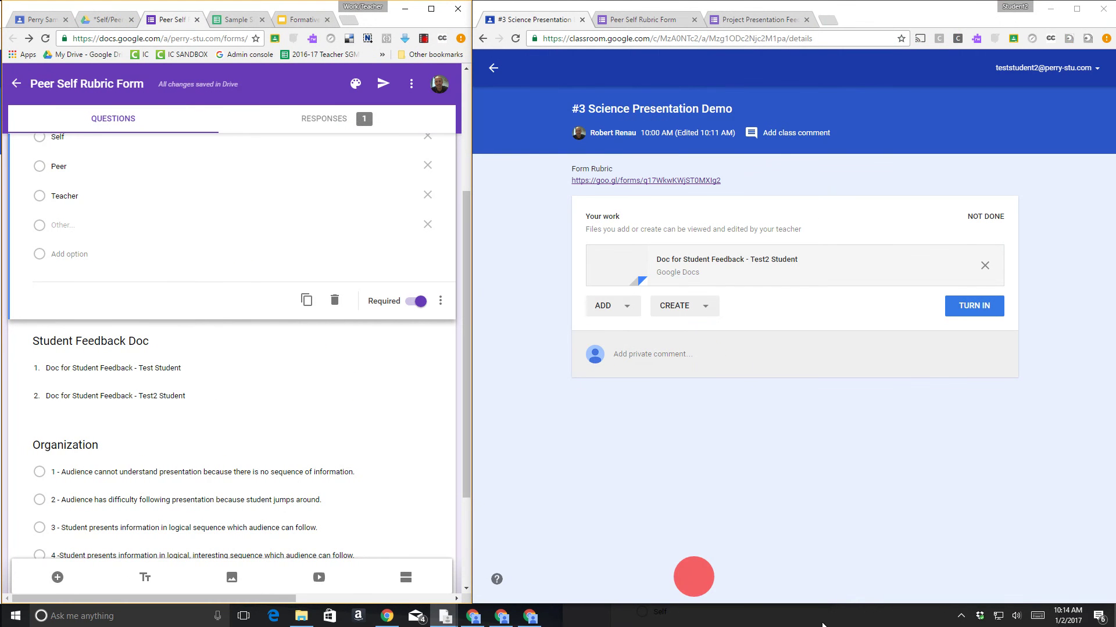
left_click_drag(941, 12, 1115, 113)
left_click(690, 6)
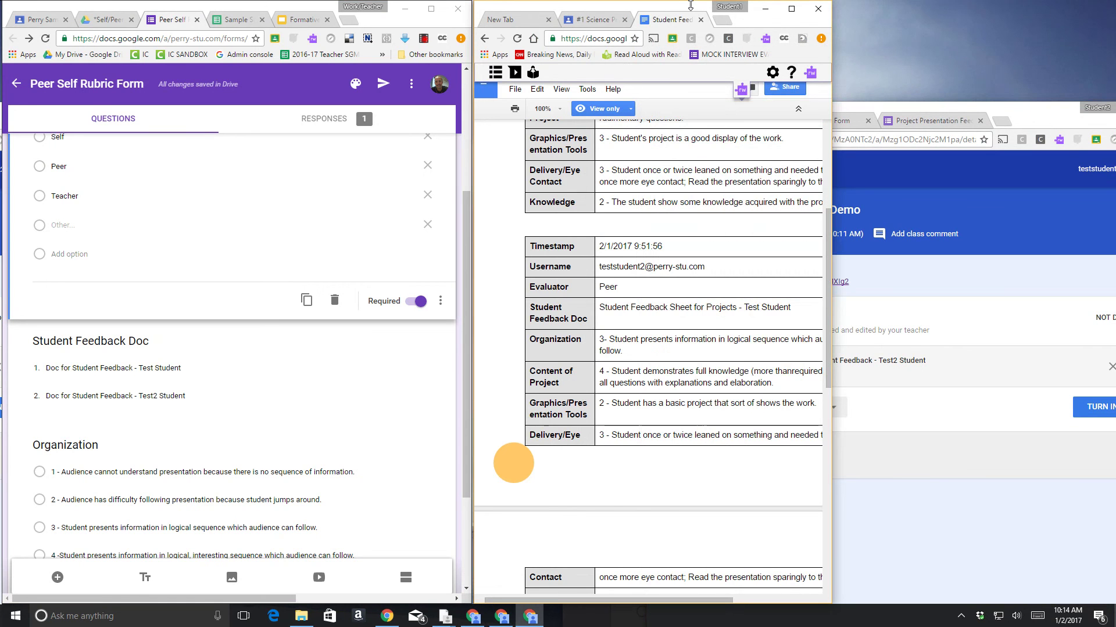
Step: In the first student's class stream, open #3 Science Presentation Demo and its Doc for Student Feedback - Test Student to check the appended response
left_click(605, 20)
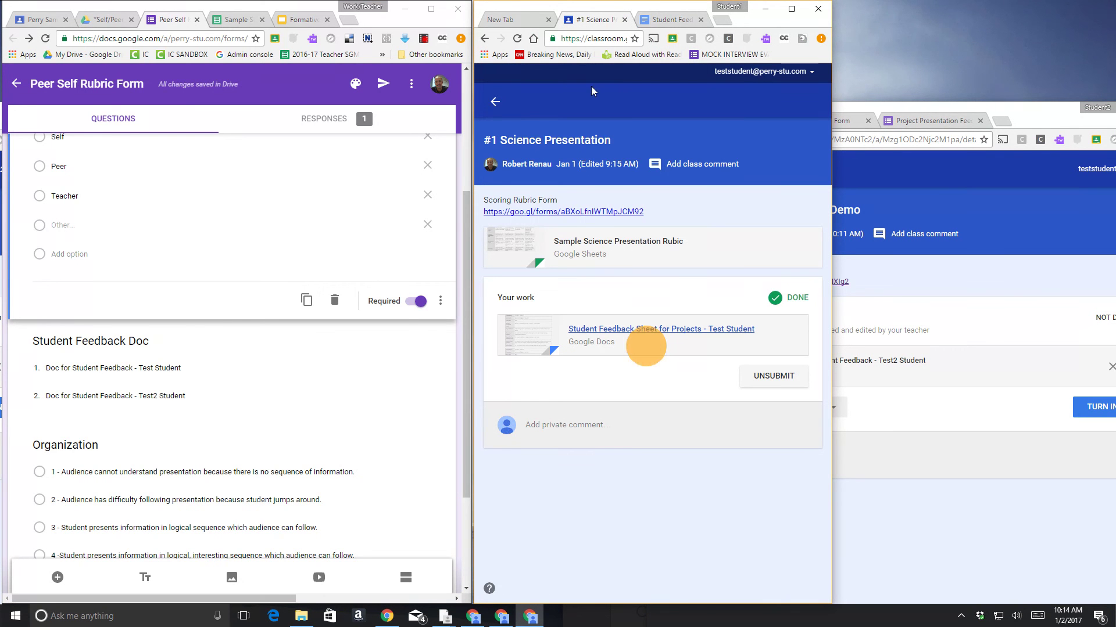
left_click(493, 101)
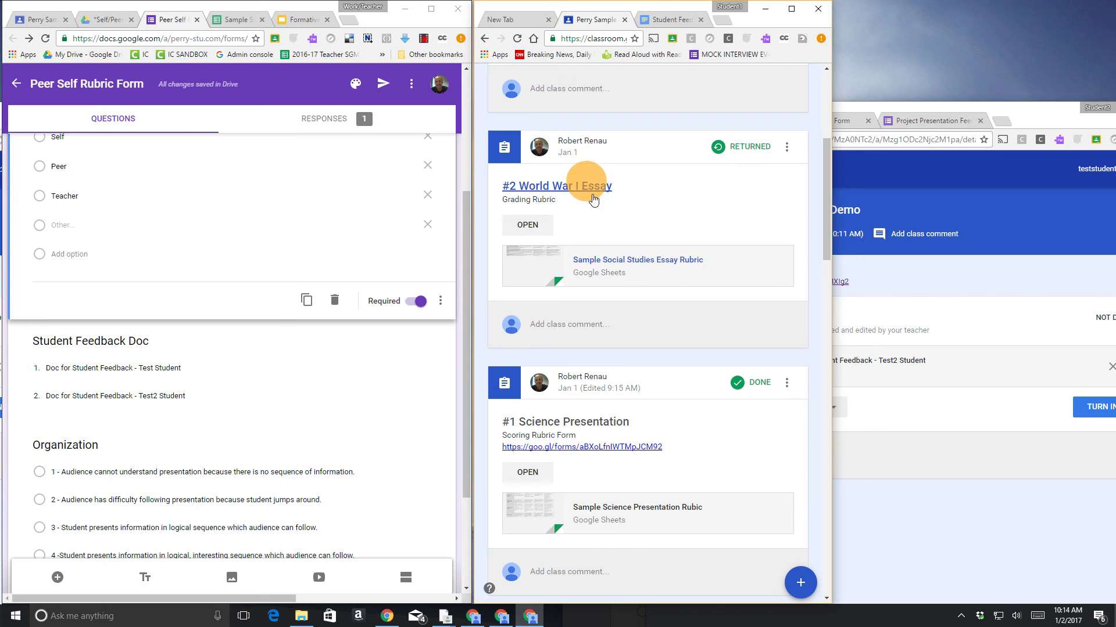
scroll(613, 215, "up", 5)
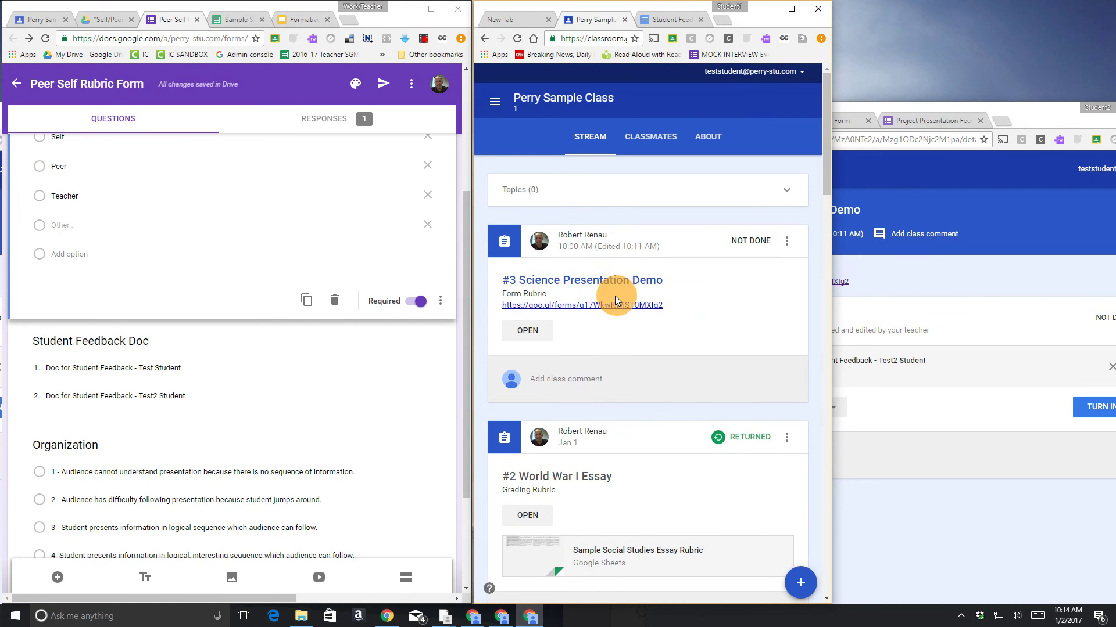
left_click(612, 280)
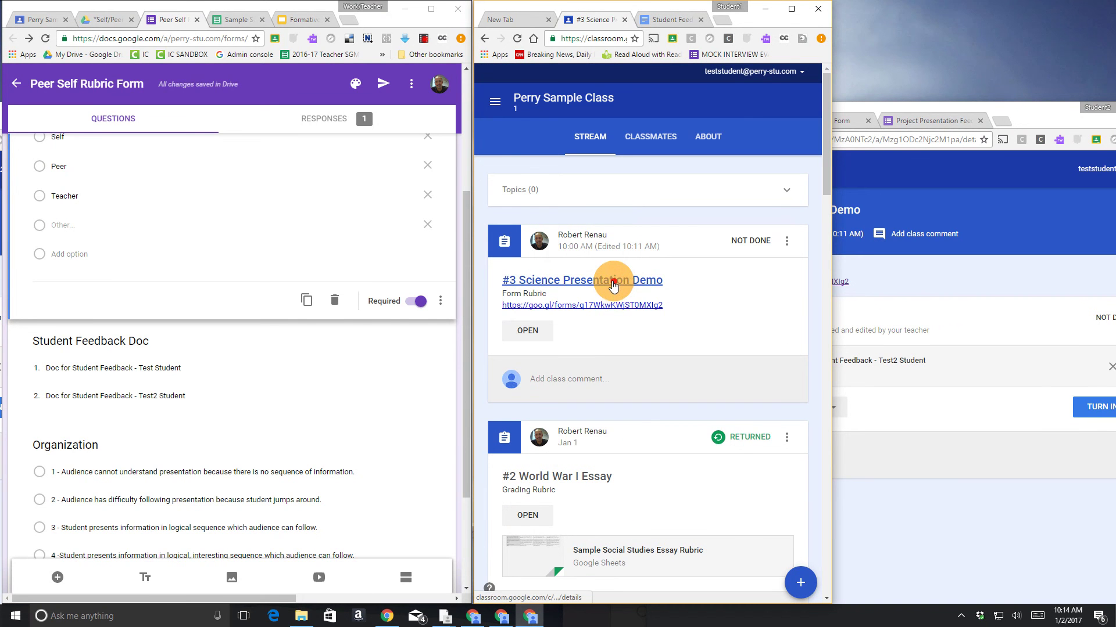
left_click(611, 291)
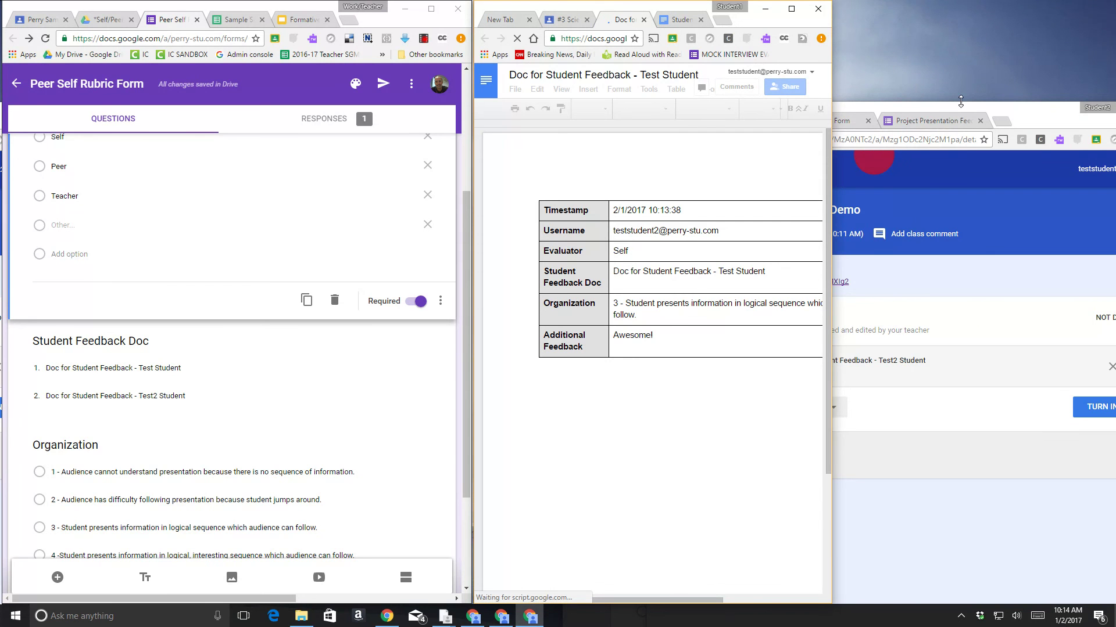
Step: Move the second student's window back up and narrow it to sit beside the first student's document
left_click_drag(964, 107, 877, 11)
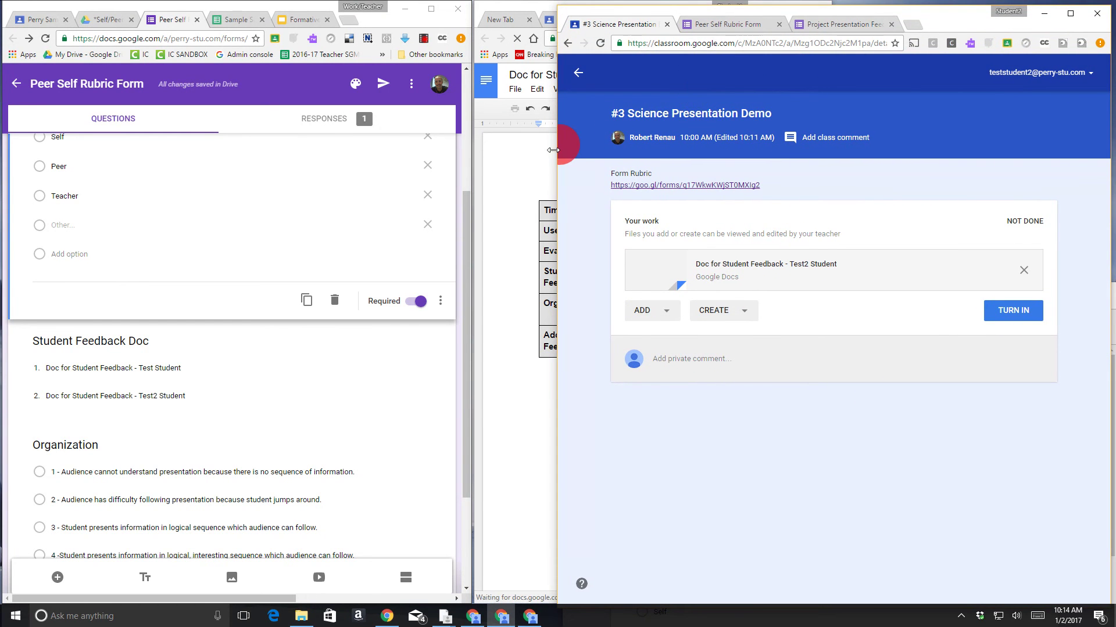
left_click_drag(553, 150, 826, 156)
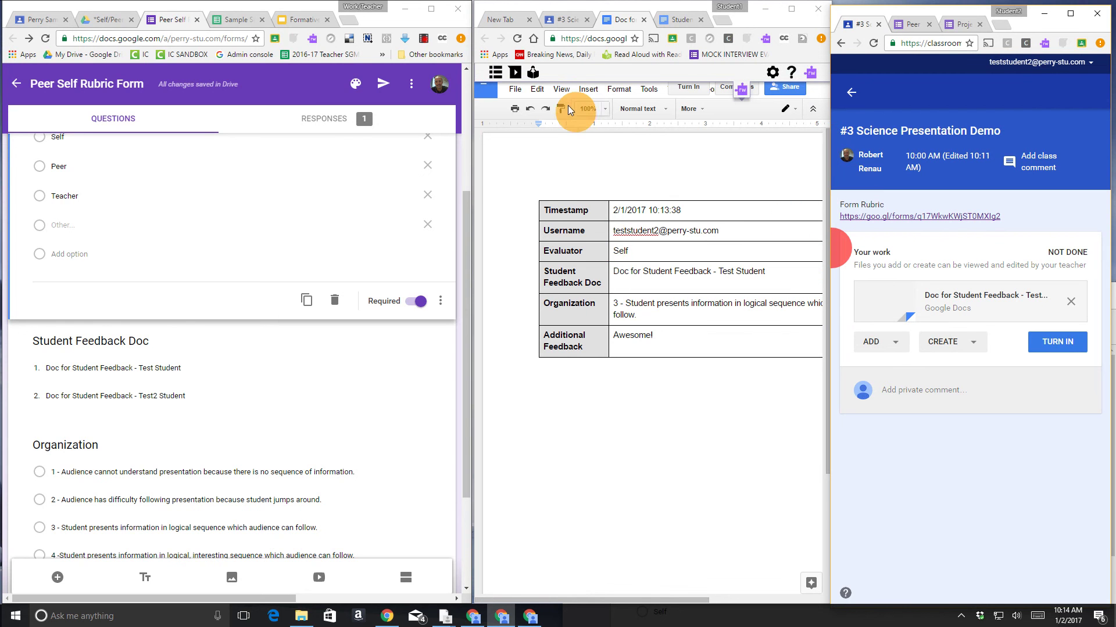
Step: Open the Form Rubric link from the first student's assignment and choose evaluator Self and Doc for Student Feedback - Test Student
left_click(569, 22)
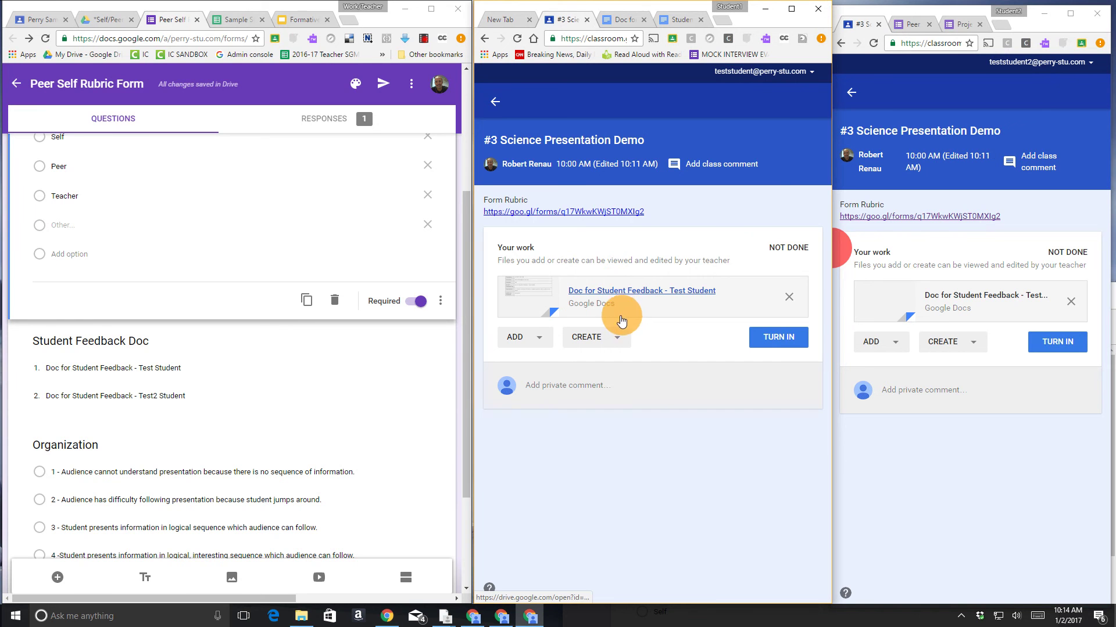
left_click(572, 212)
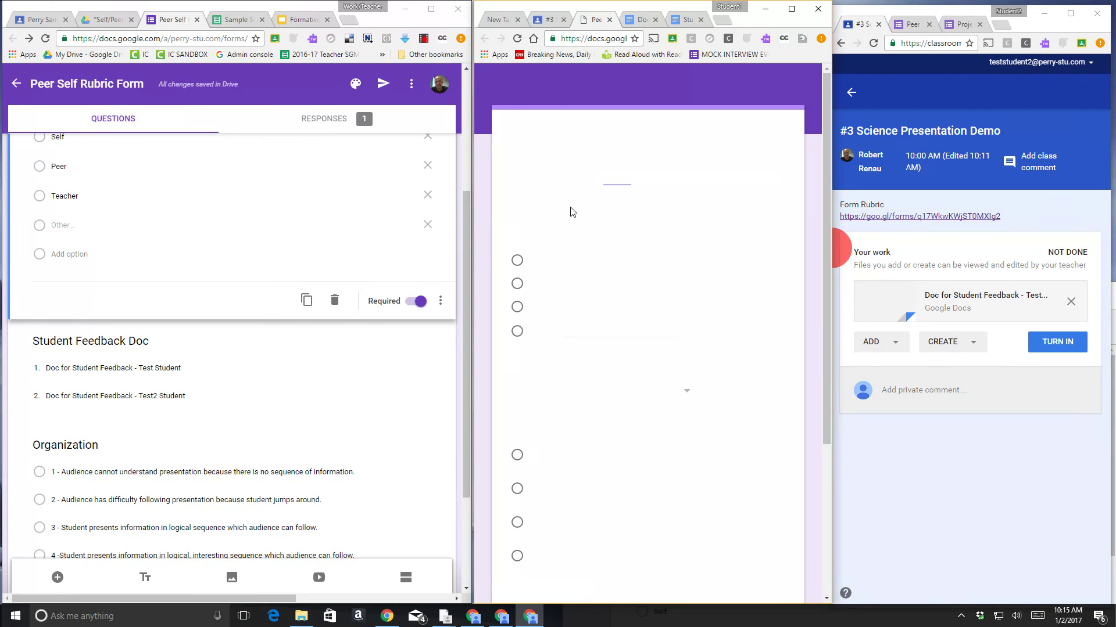
left_click(519, 259)
left_click(558, 392)
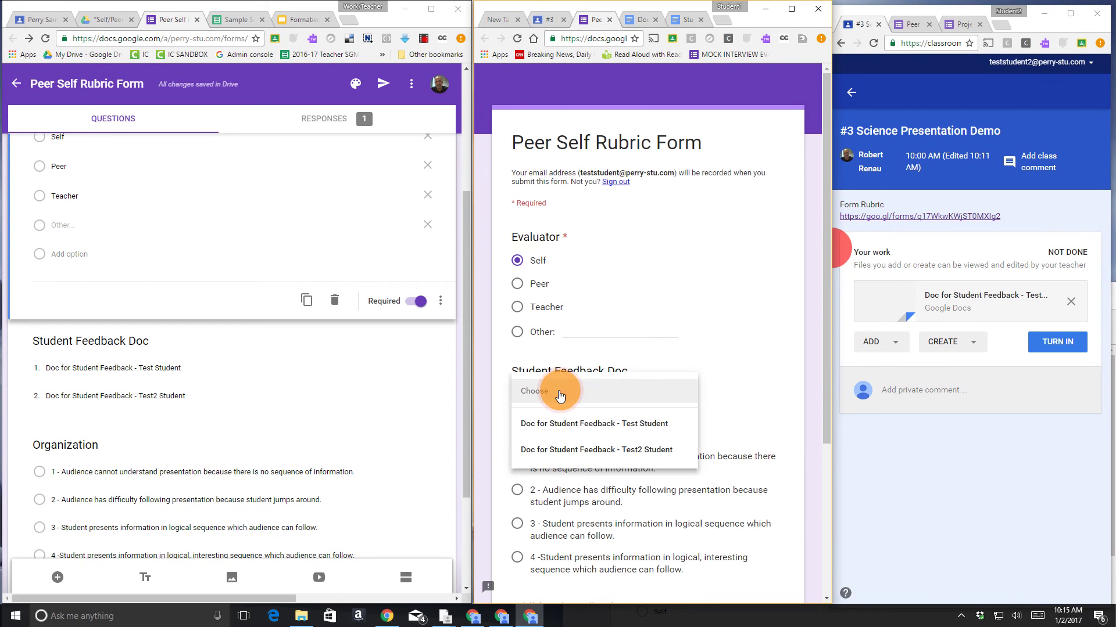
left_click(593, 424)
Step: Choose Organization option 4 and enter "Great" as the additional feedback in the first student's form
scroll(767, 353, "down", 2)
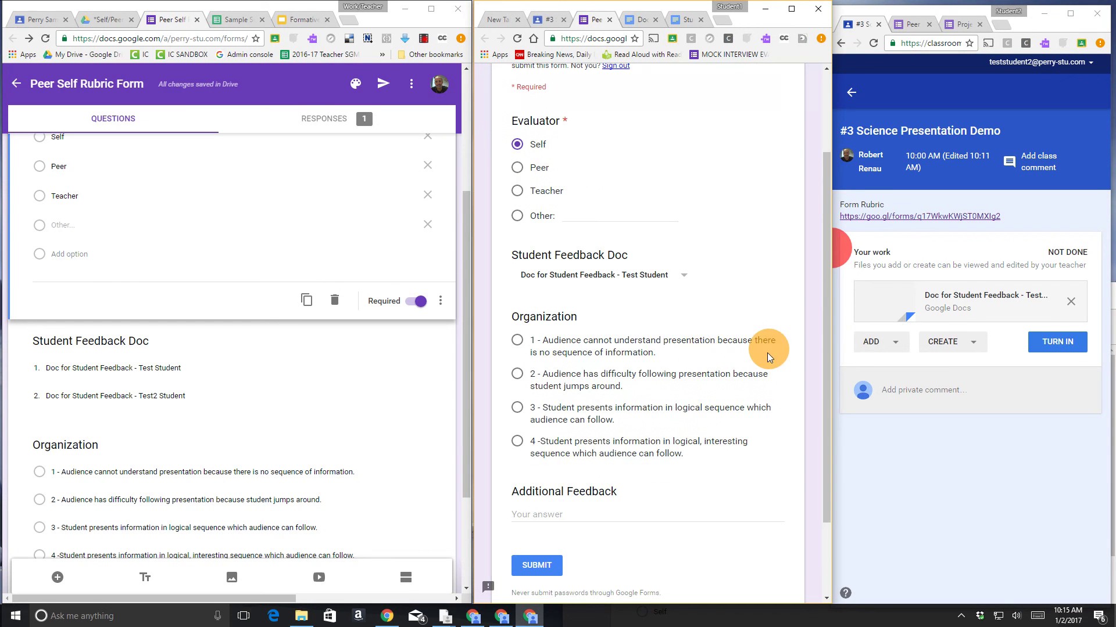
left_click(518, 443)
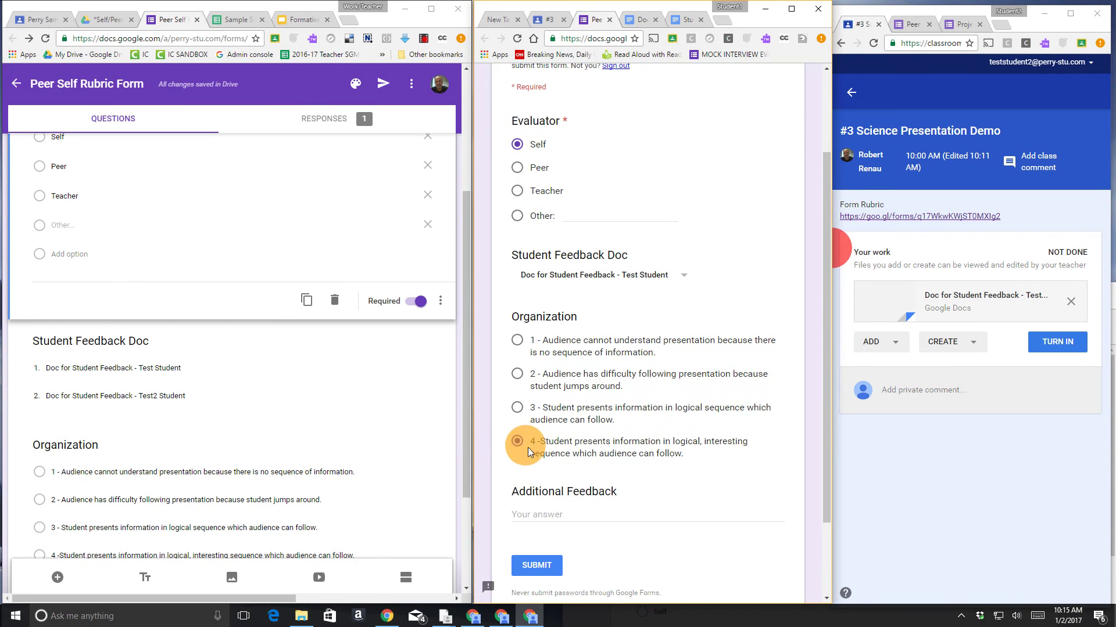
left_click(555, 513)
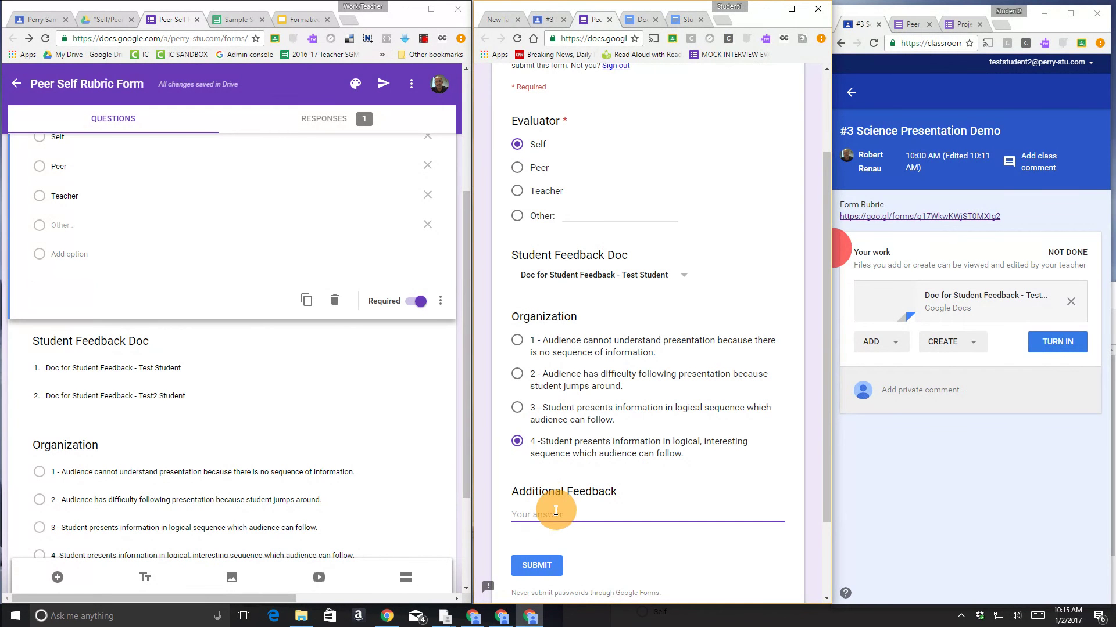
type("Great")
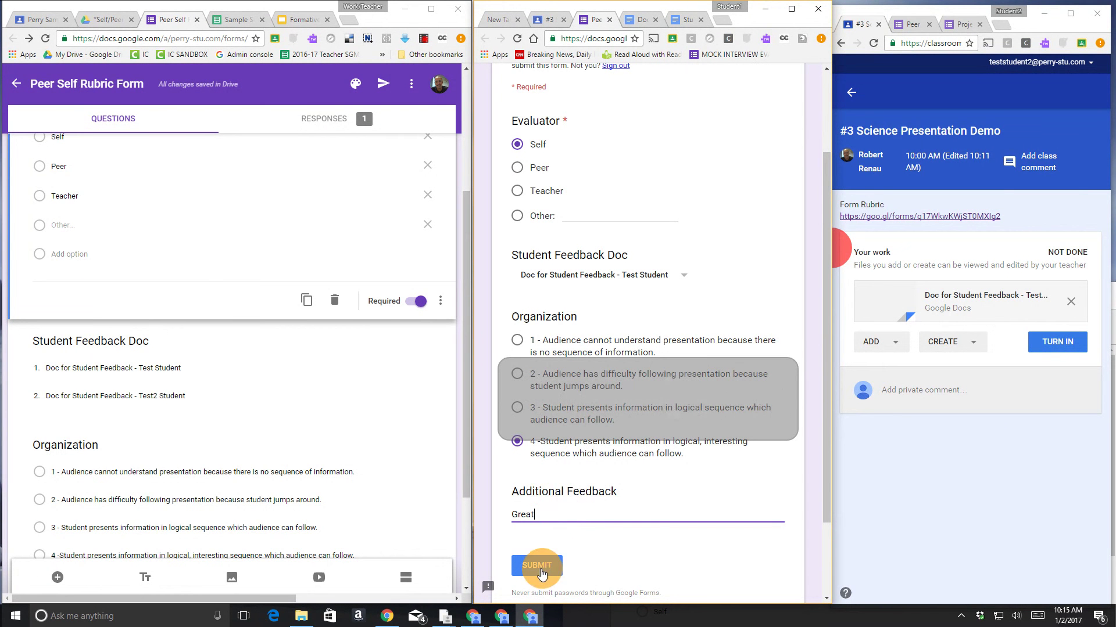
scroll(662, 469, "down", 2)
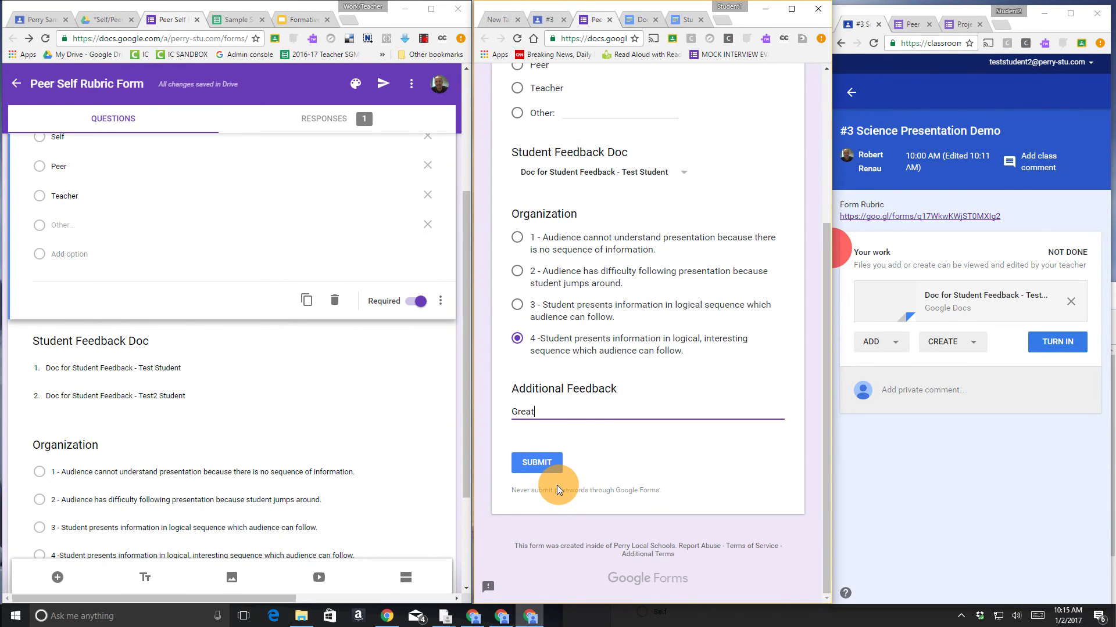
Step: Maximize the teacher's form window, enable response receipts with "If respondent requests it" in the form settings, and save
left_click(412, 89)
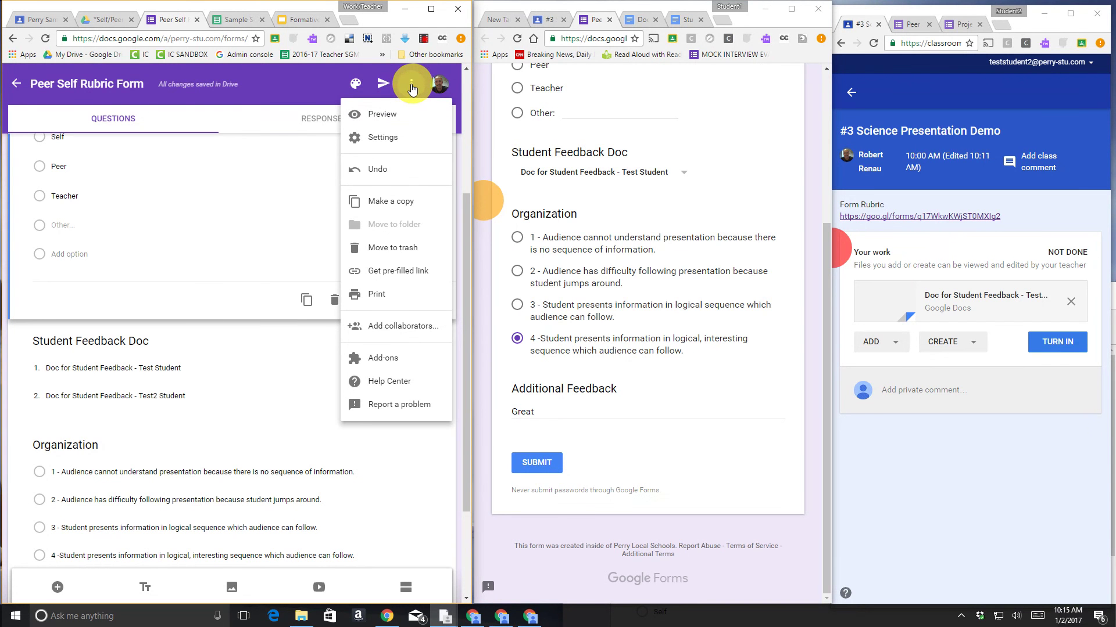
left_click(276, 94)
scroll(409, 180, "up", 4)
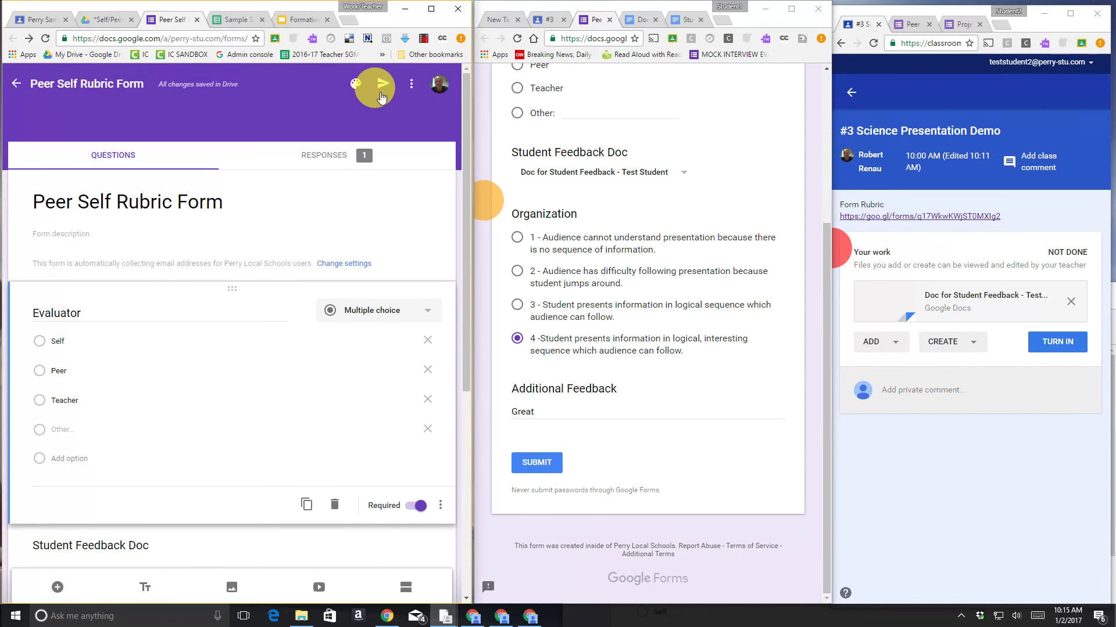
left_click(431, 9)
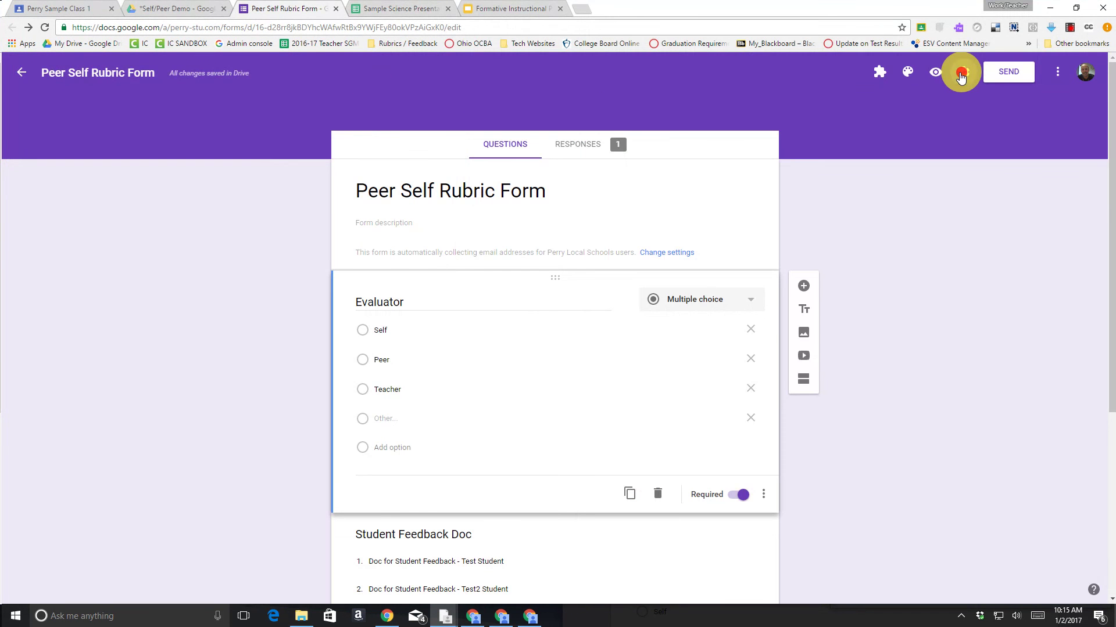
left_click(961, 73)
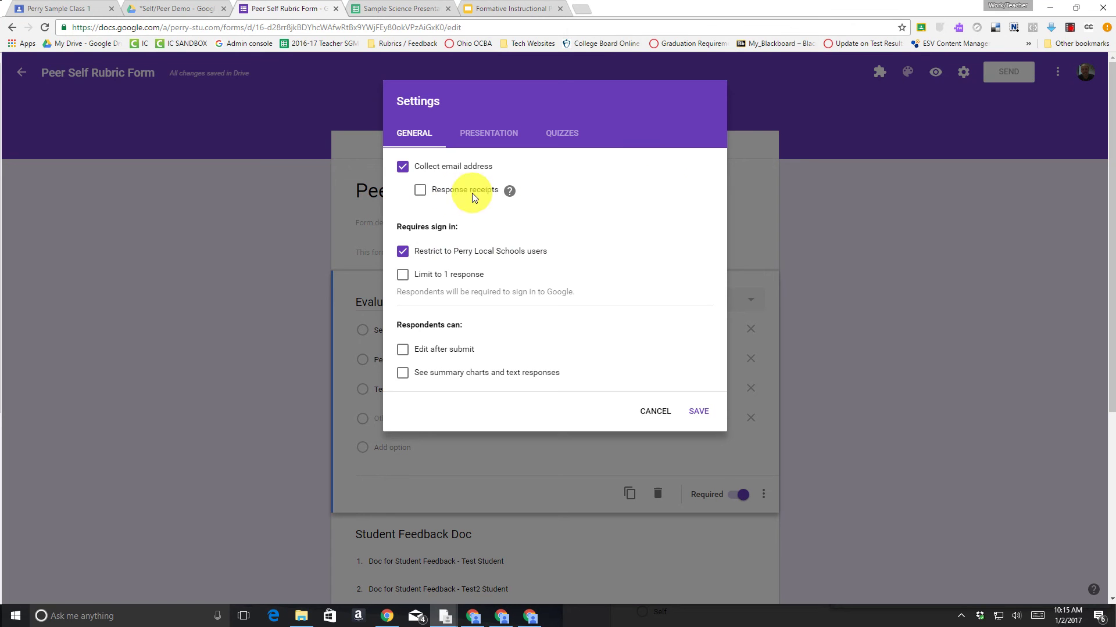
left_click(420, 191)
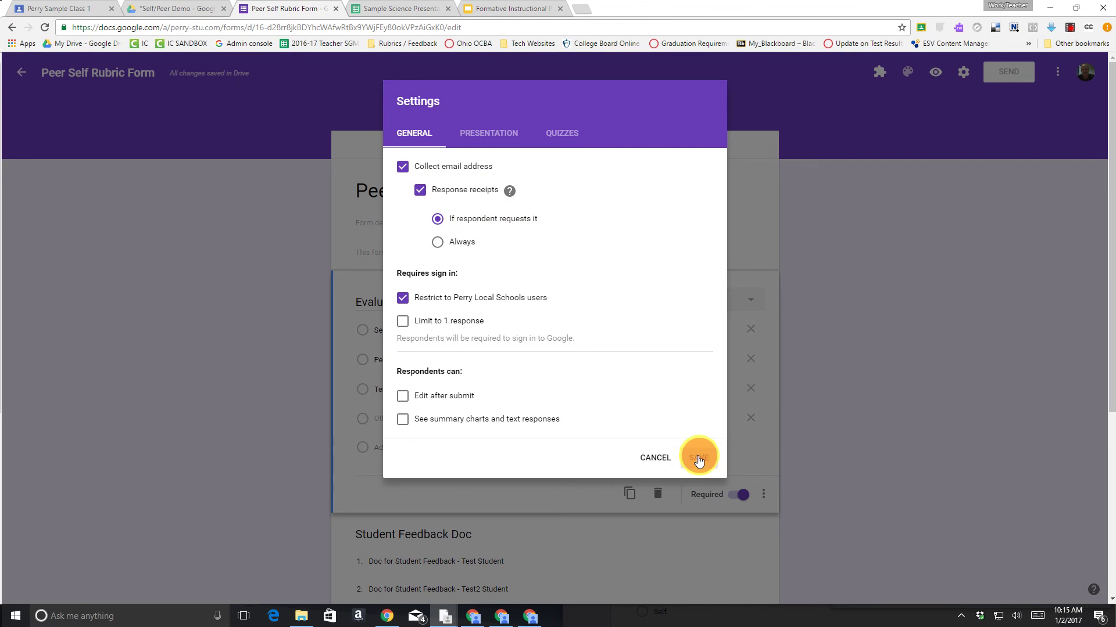
left_click(699, 459)
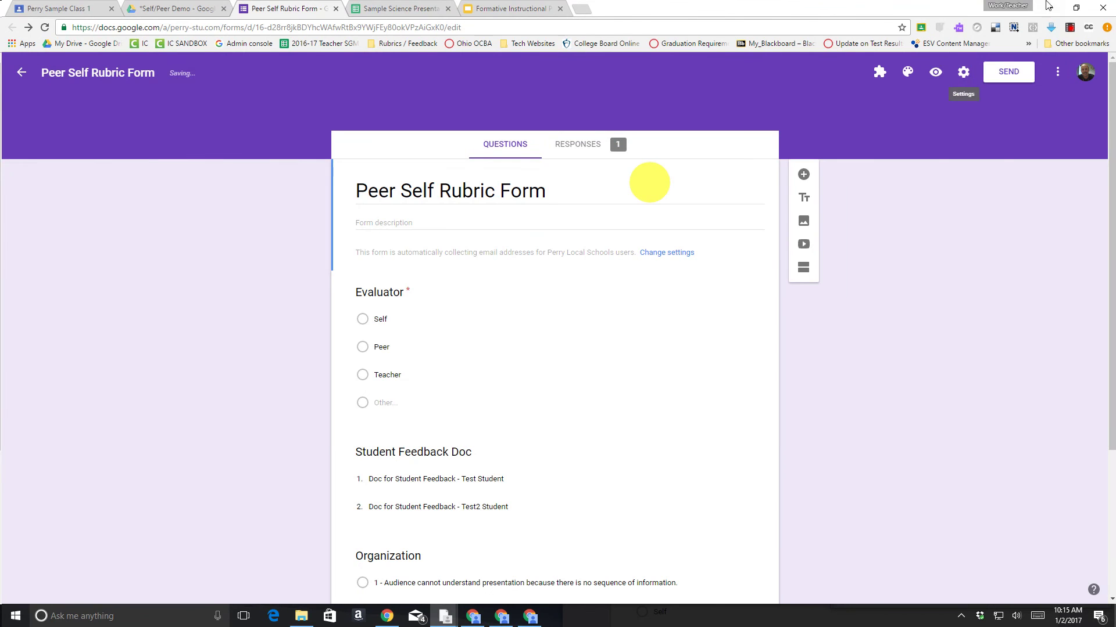
Step: Restore the teacher's form window to its smaller size and reload the first student's form, discarding the unsaved answers
left_click(1076, 7)
left_click(757, 114)
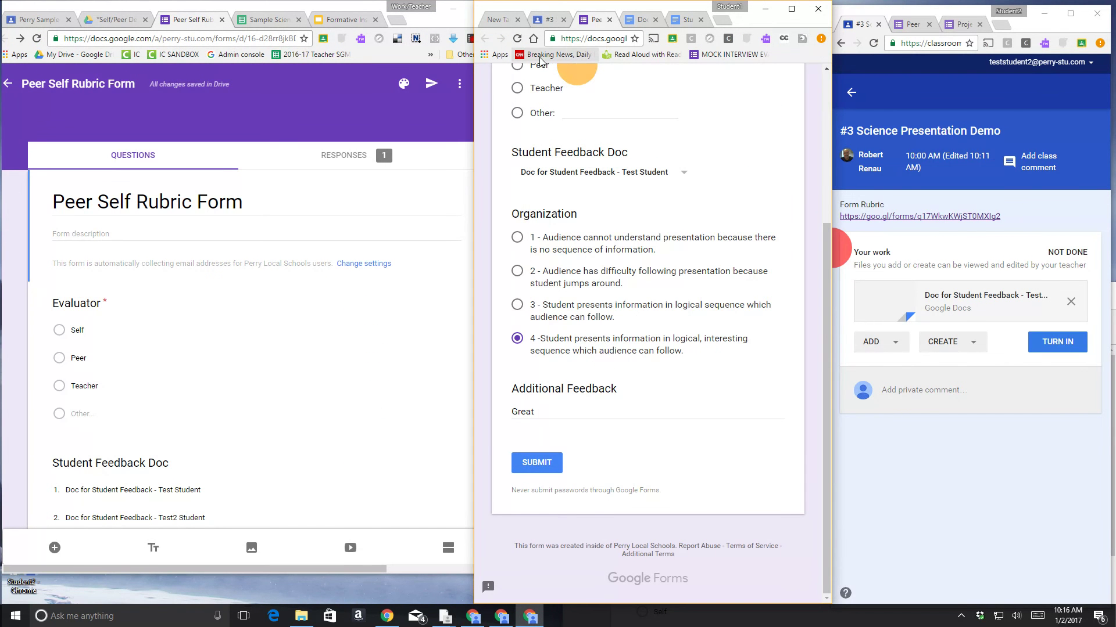
left_click(517, 39)
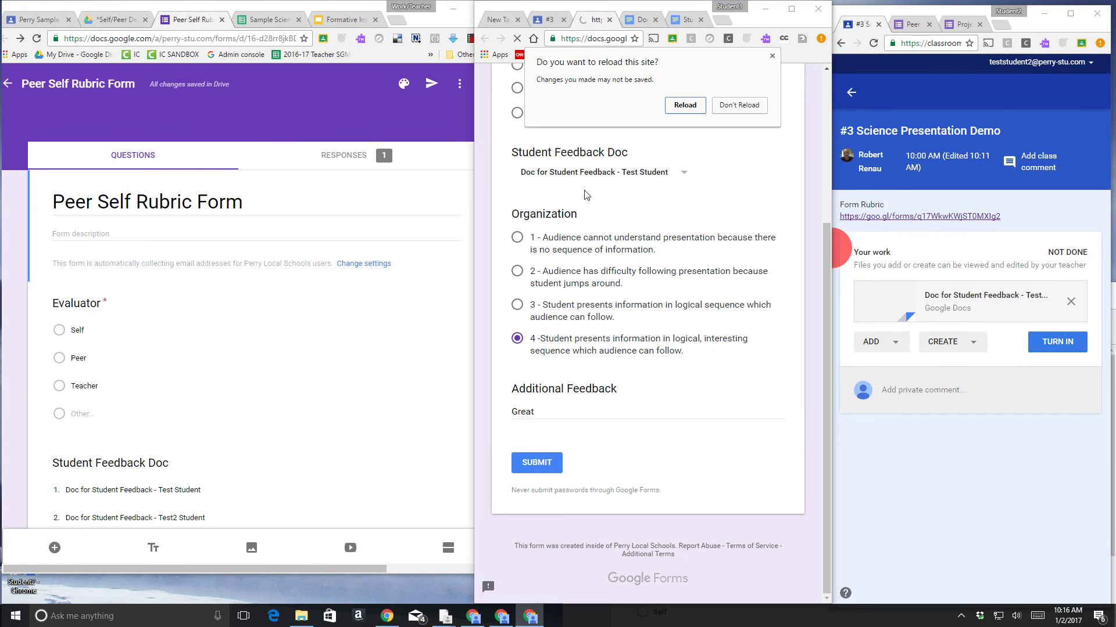
left_click(675, 106)
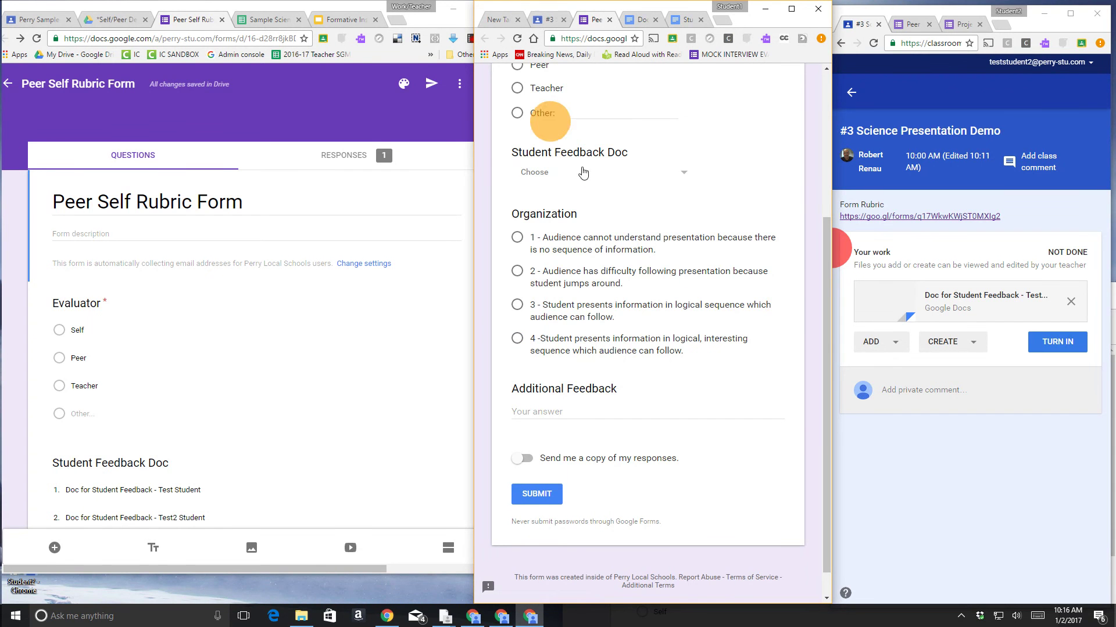
Step: Fill in the first student's form with evaluator Self, Doc for Student Feedback - Test Student, Organization option 4 and additional feedback "Great"
scroll(578, 162, "up", 1)
left_click(517, 100)
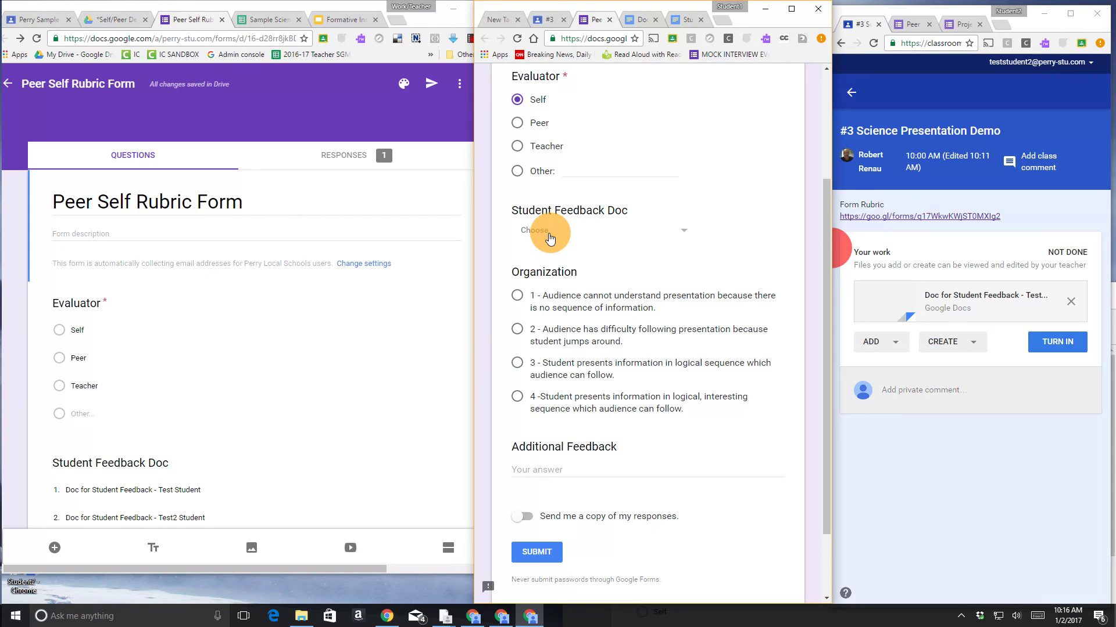
left_click(549, 237)
left_click(559, 262)
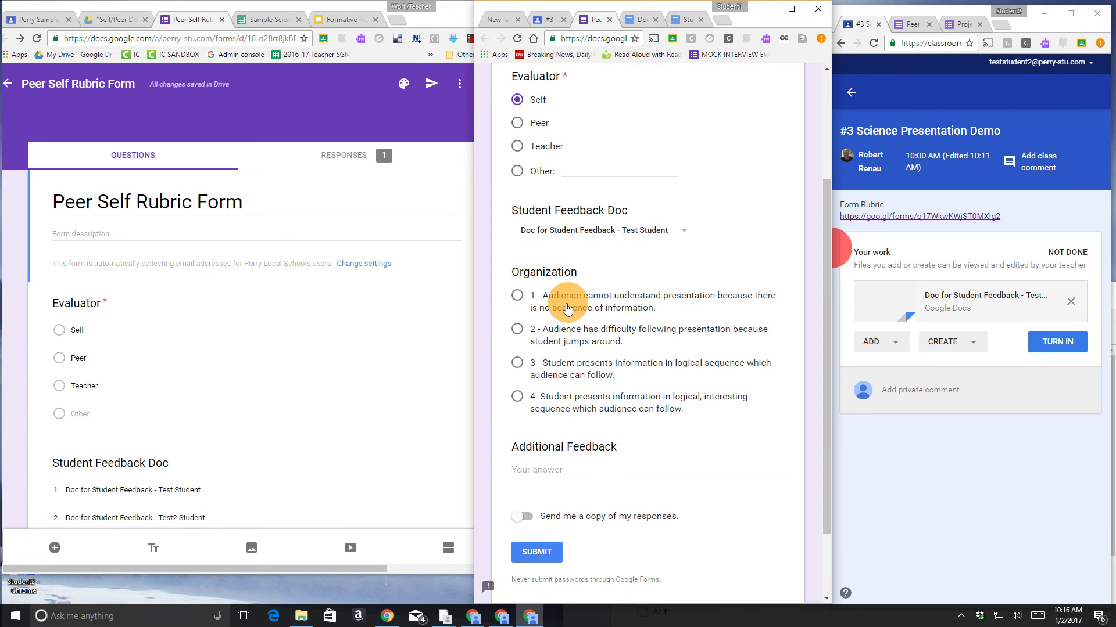
left_click(516, 395)
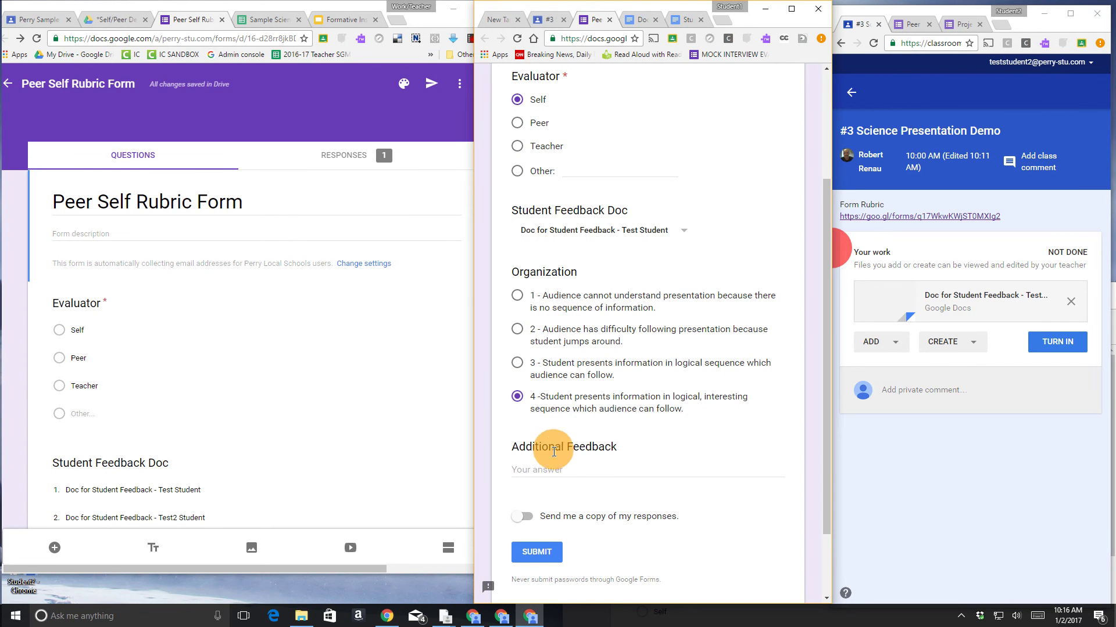
left_click(560, 463)
type("Gr")
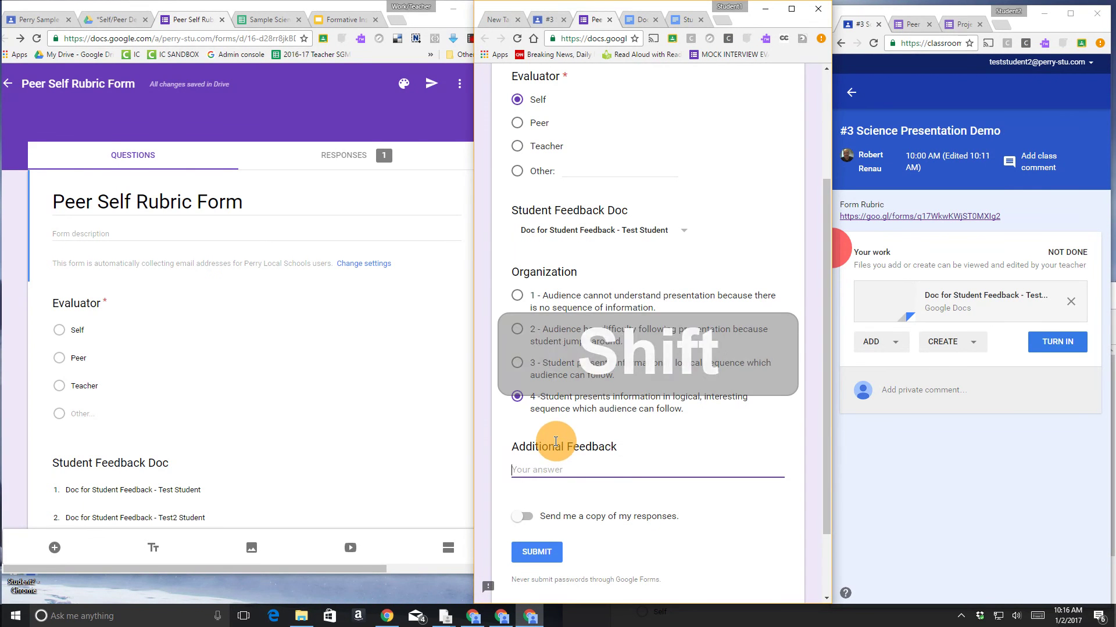
type("eat")
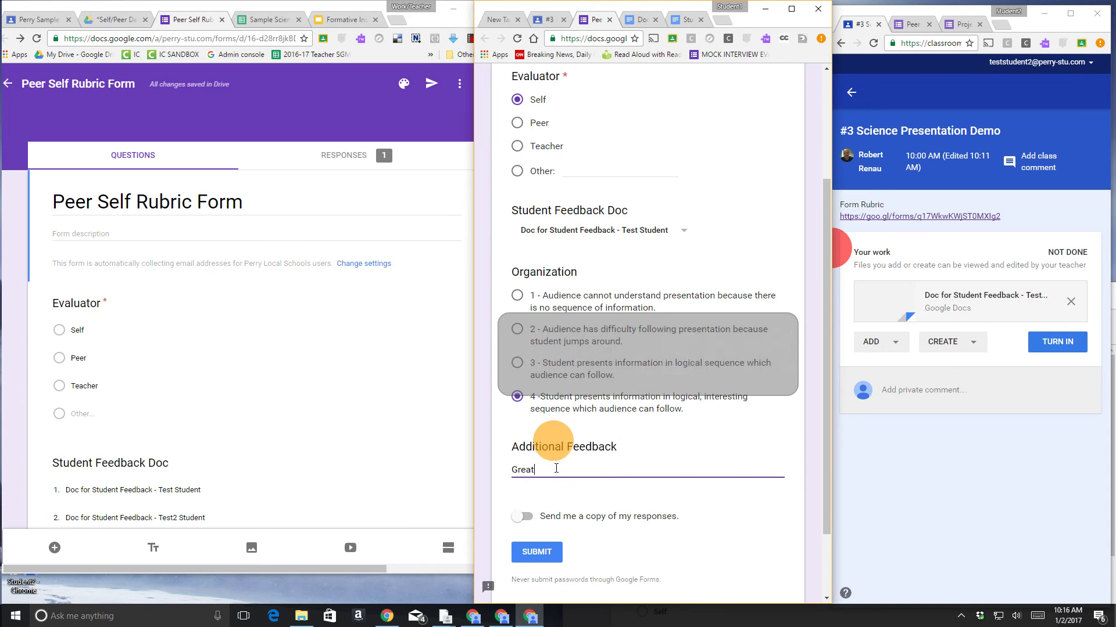
Step: Submit the first student's form with a copy of the responses requested, and check the appended entry in the student's feedback document
left_click(522, 516)
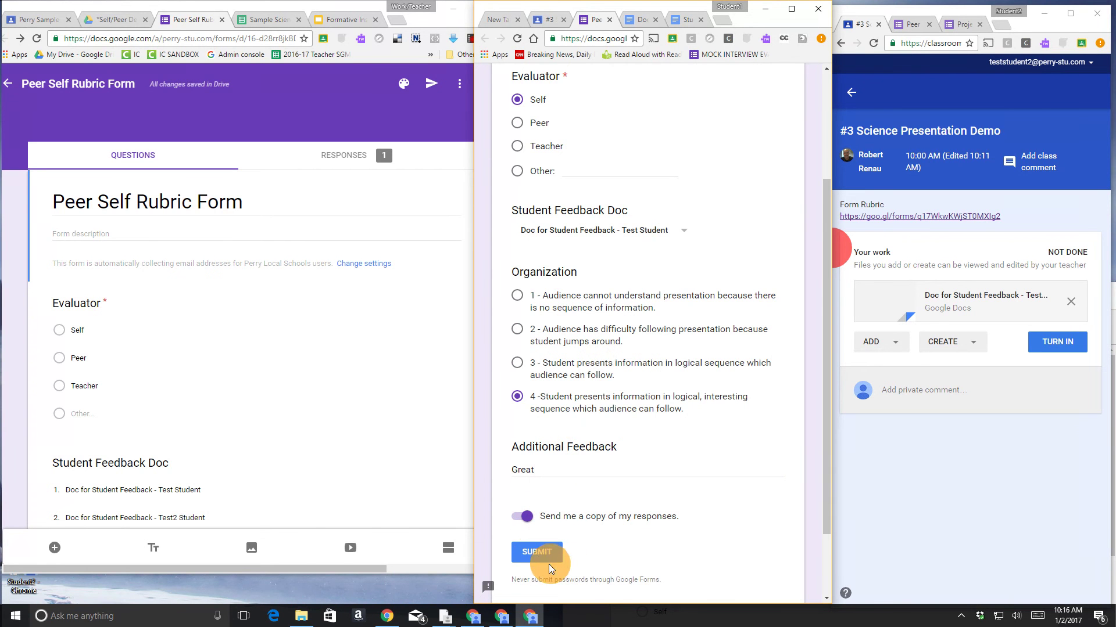
left_click(540, 554)
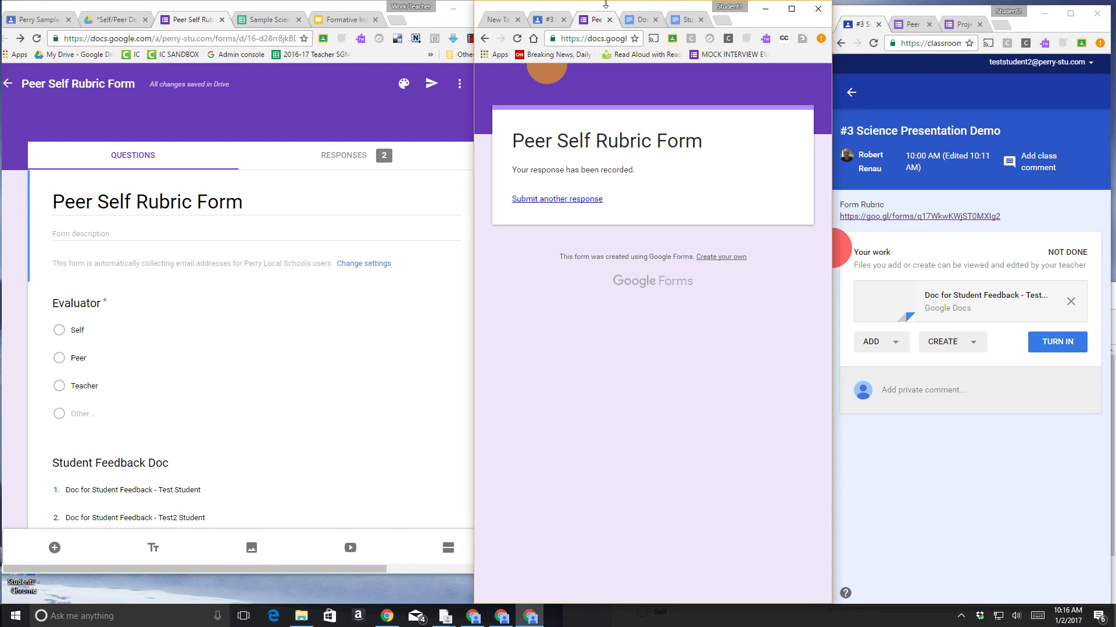
left_click(638, 18)
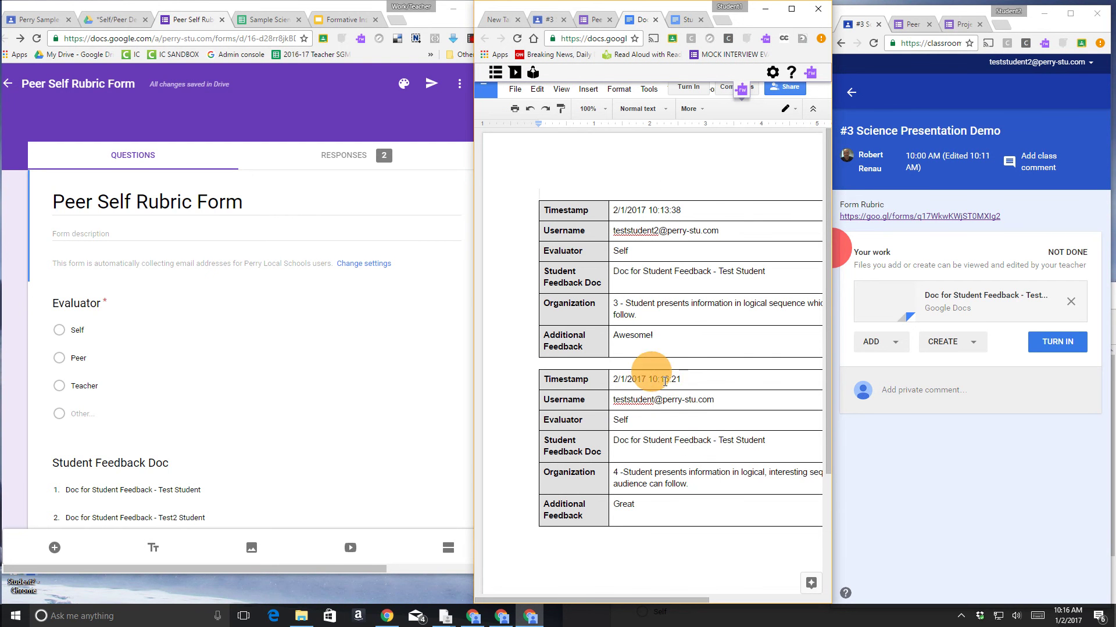
scroll(681, 383, "down", 1)
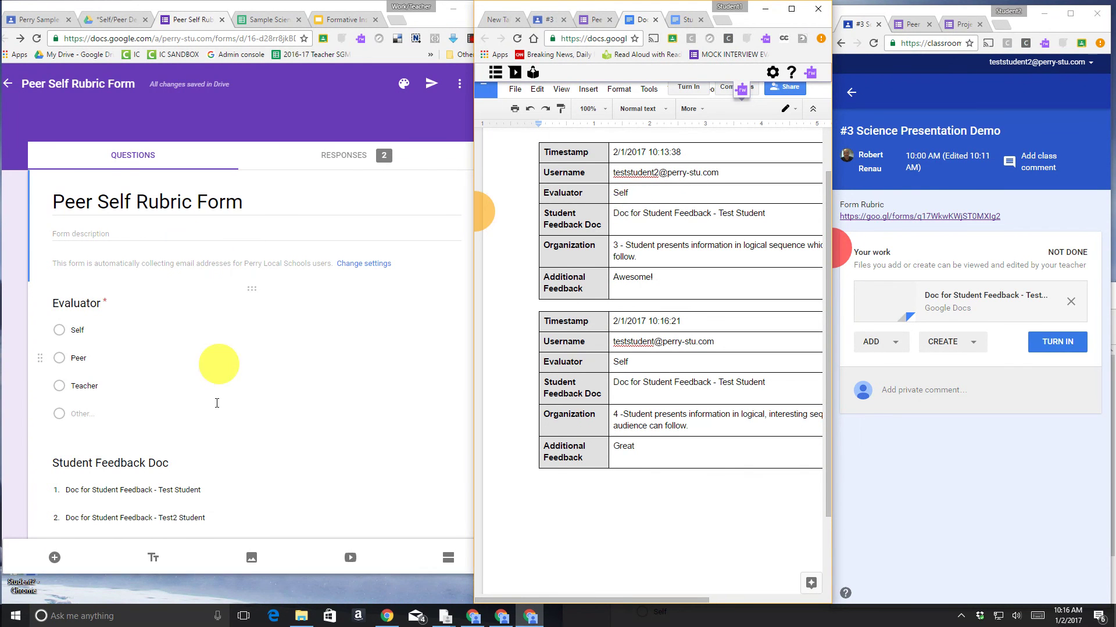
Step: Maximize the teacher's form window and open the docAppender add-on's setup at the target Doc folder step
left_click(219, 416)
scroll(221, 412, "down", 5)
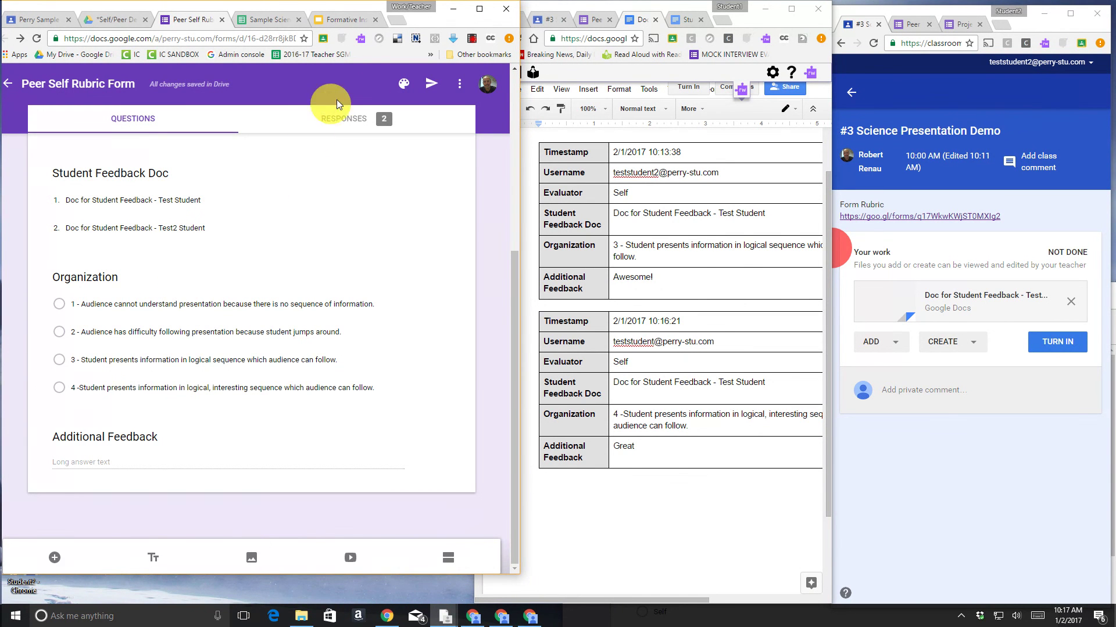
left_click(480, 9)
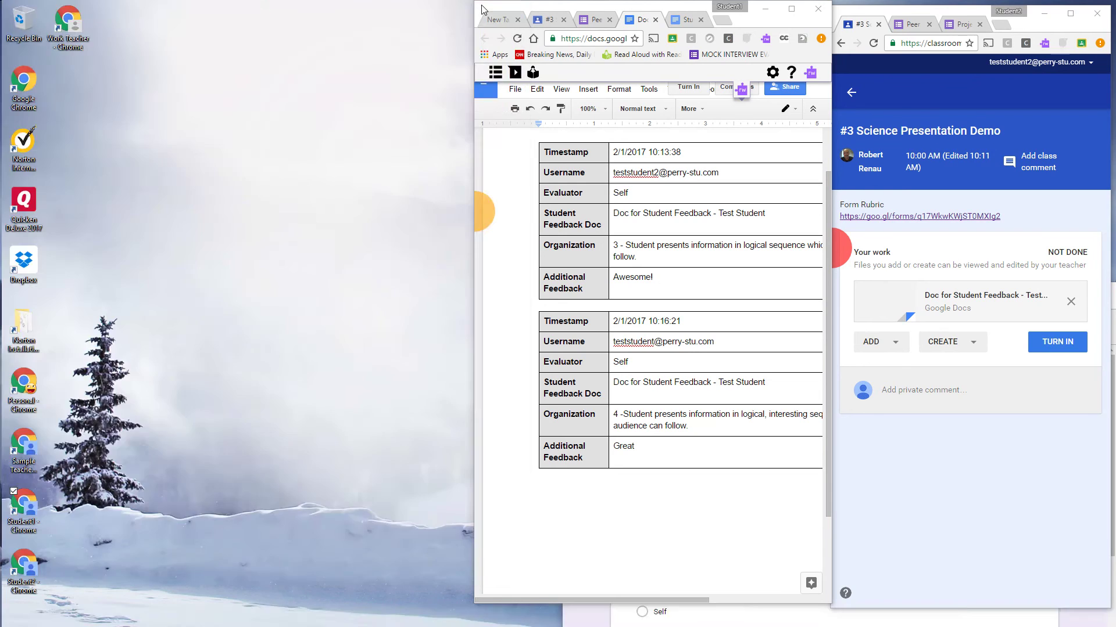
left_click(880, 73)
left_click(893, 106)
left_click(531, 134)
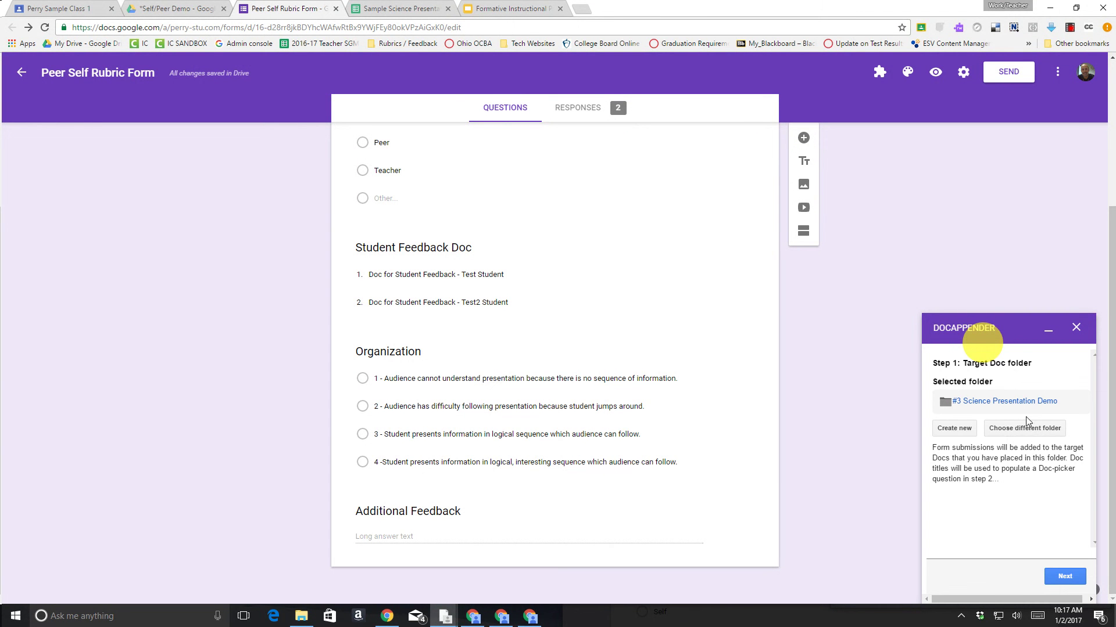
Step: Keep the #3 Science Presentation Demo folder, choose Student Feedback Doc as docAppender's Doc-picker question, and save and populate it
left_click(1059, 577)
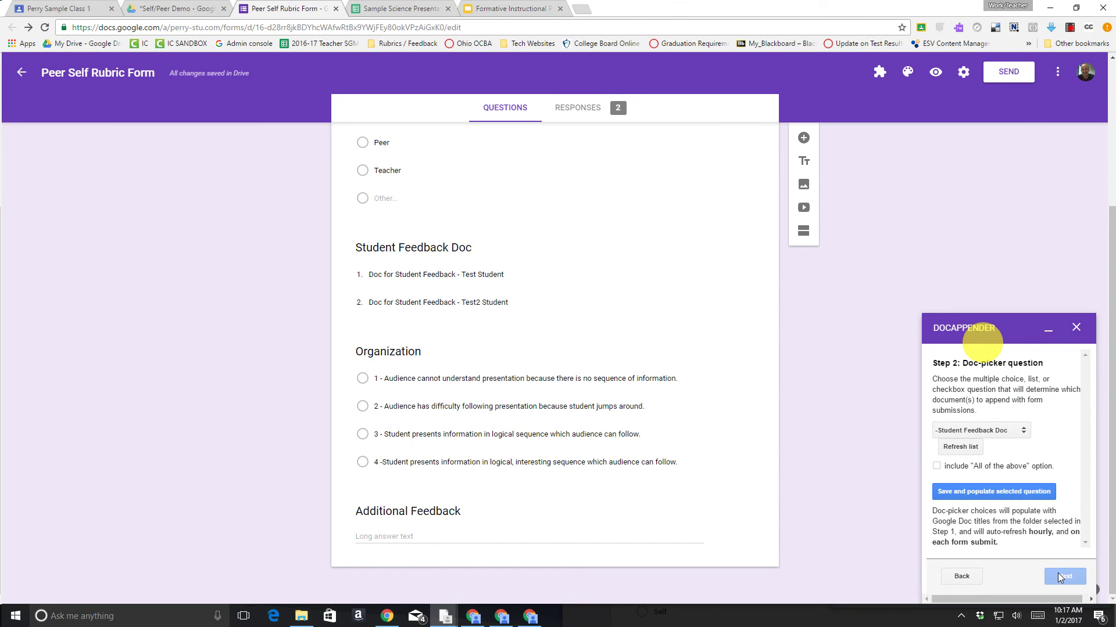
left_click(980, 432)
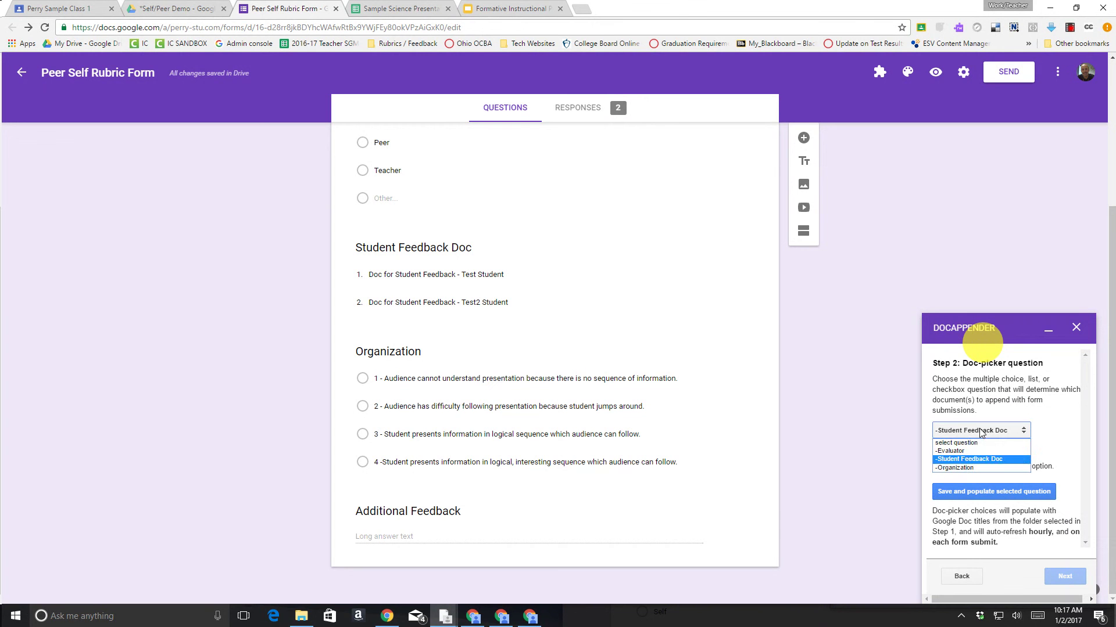
left_click(981, 460)
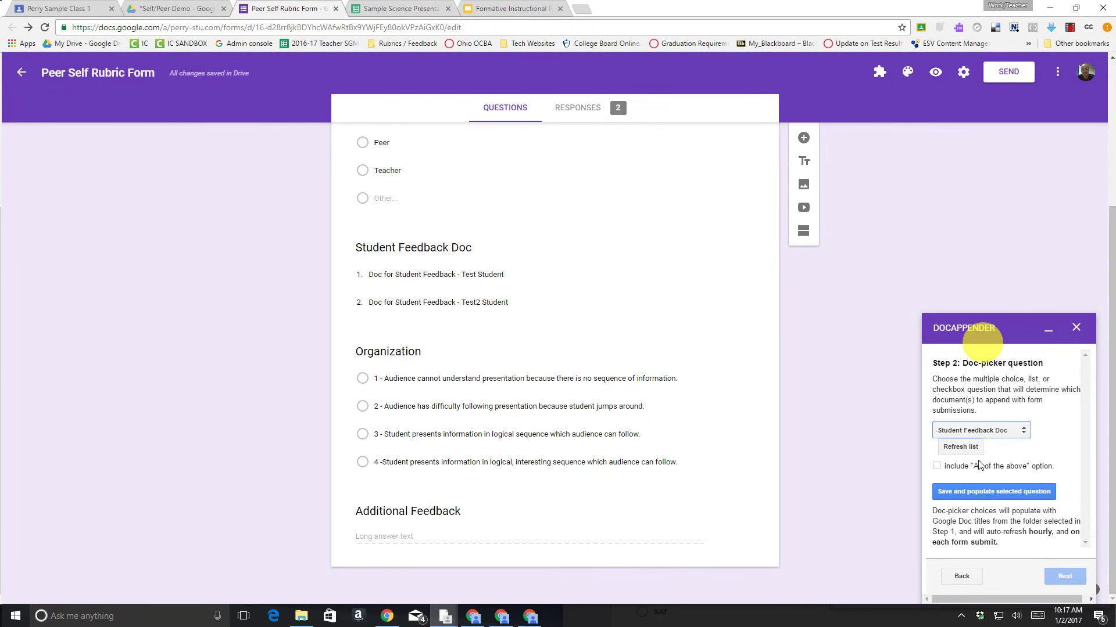
left_click(995, 492)
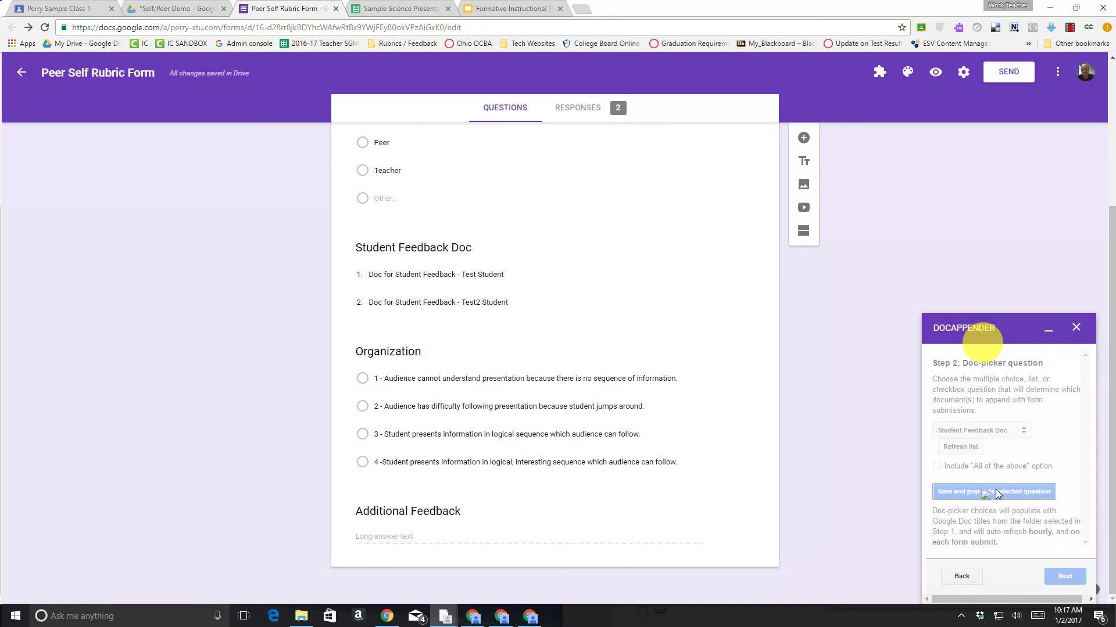